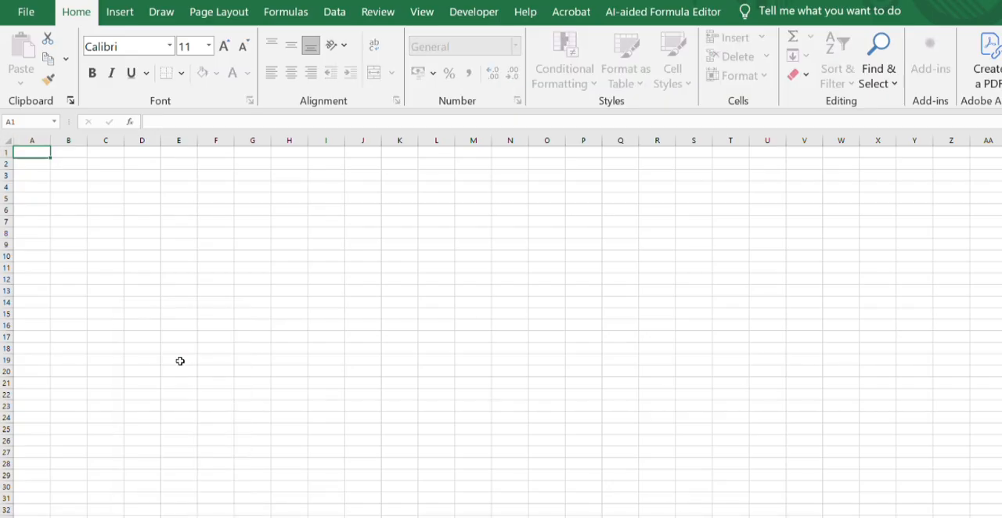
- Switch to the worksheet holding the sales data and select its Seller Name header cell
click(180, 360)
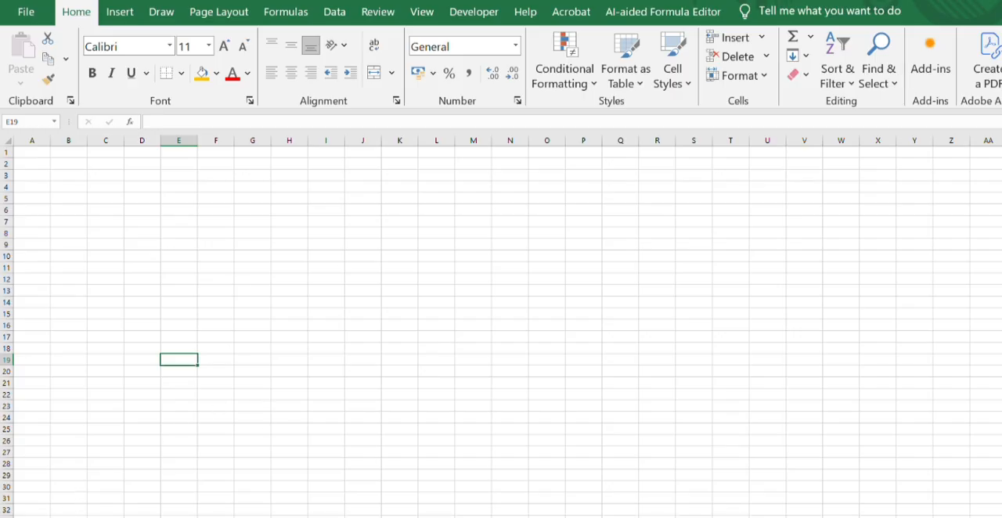
key(ctrl+Page_Up)
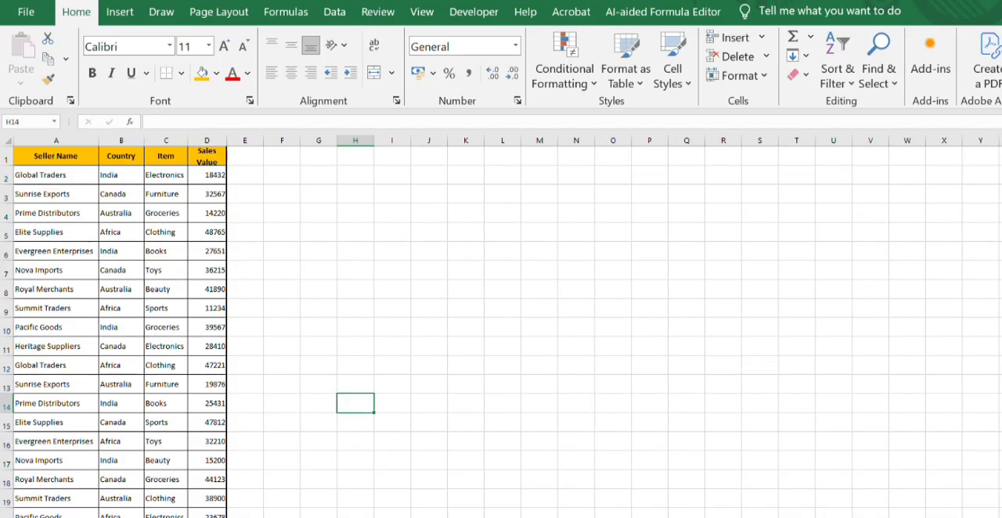
click(57, 156)
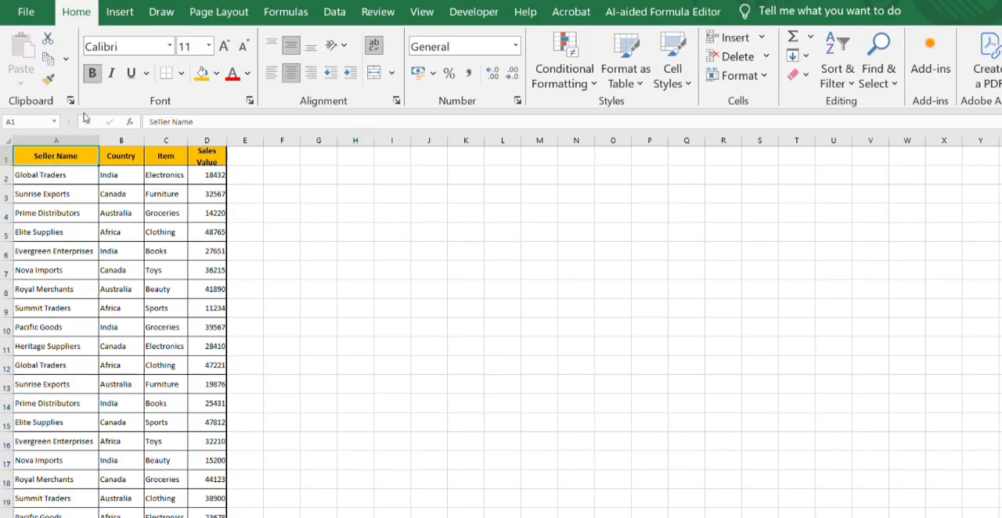
click(122, 10)
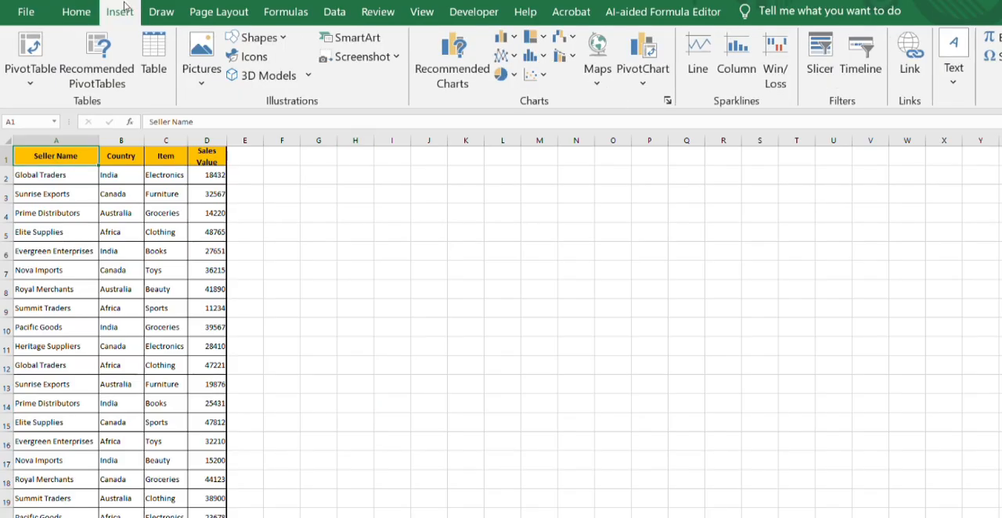
click(23, 74)
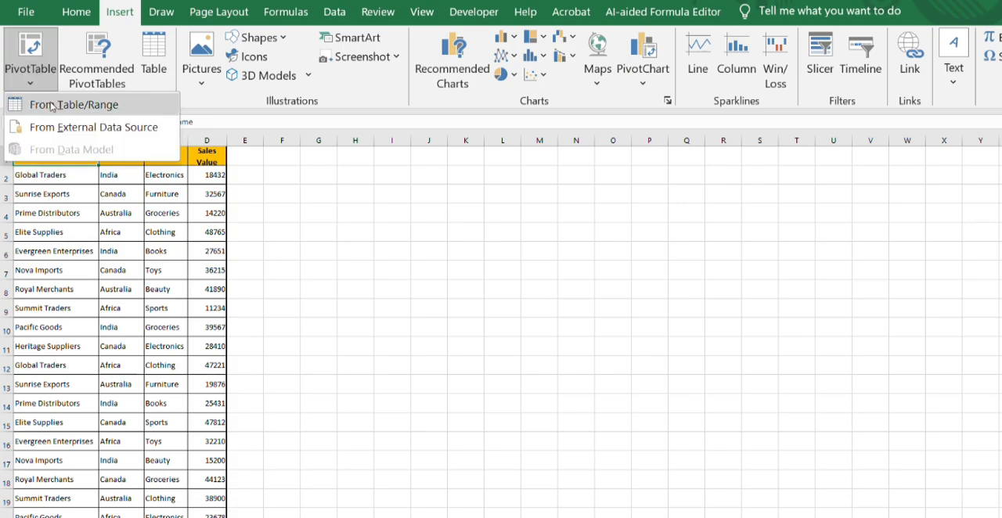
click(52, 105)
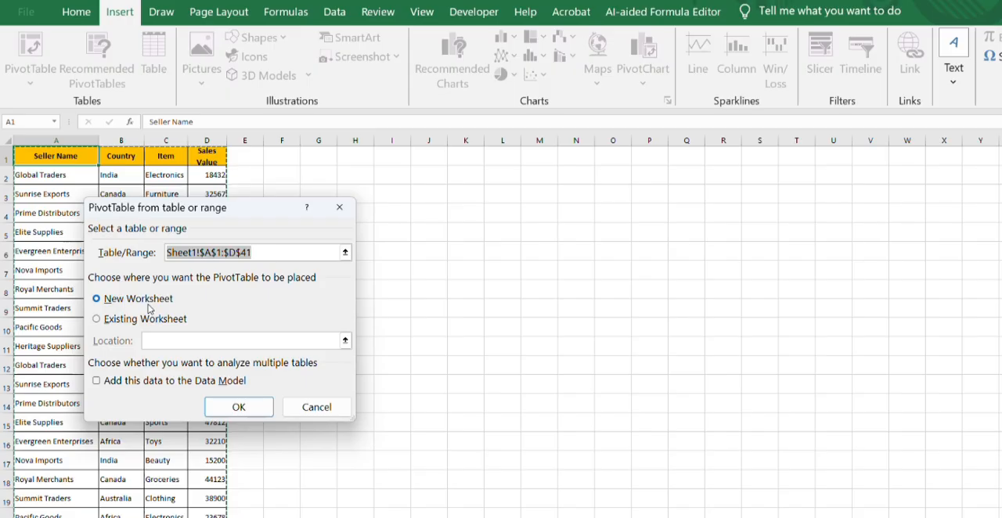
click(250, 410)
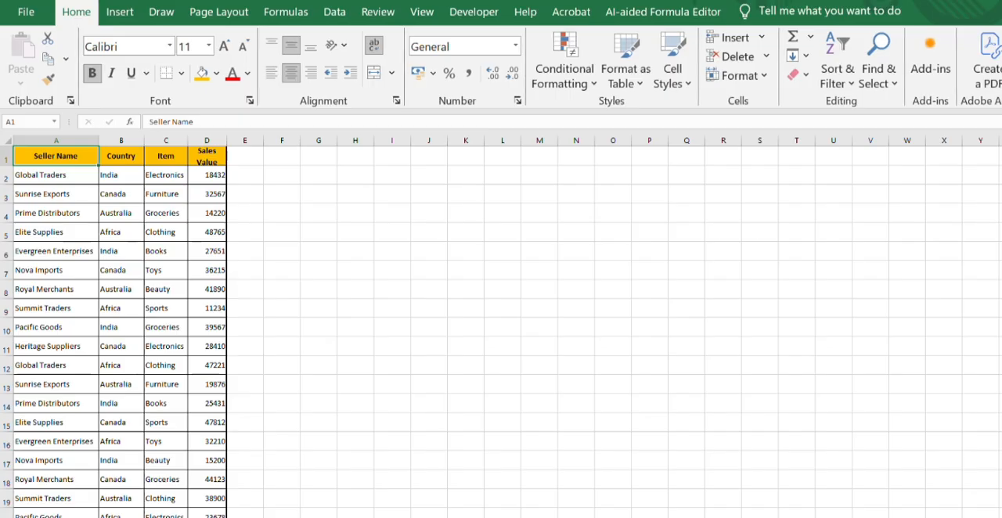
- Insert a PivotTable based on Sheet1!$A$1:$D$41 in a new worksheet
click(121, 14)
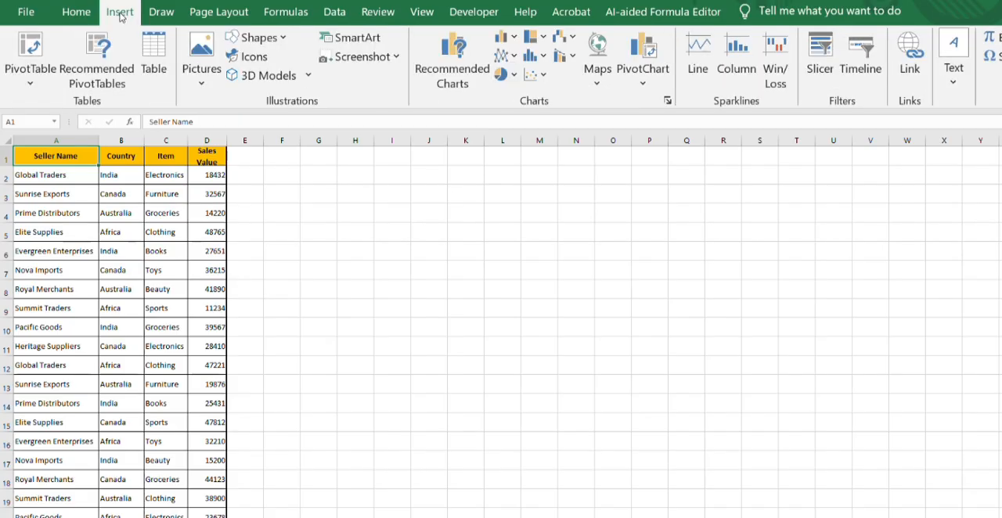
click(18, 83)
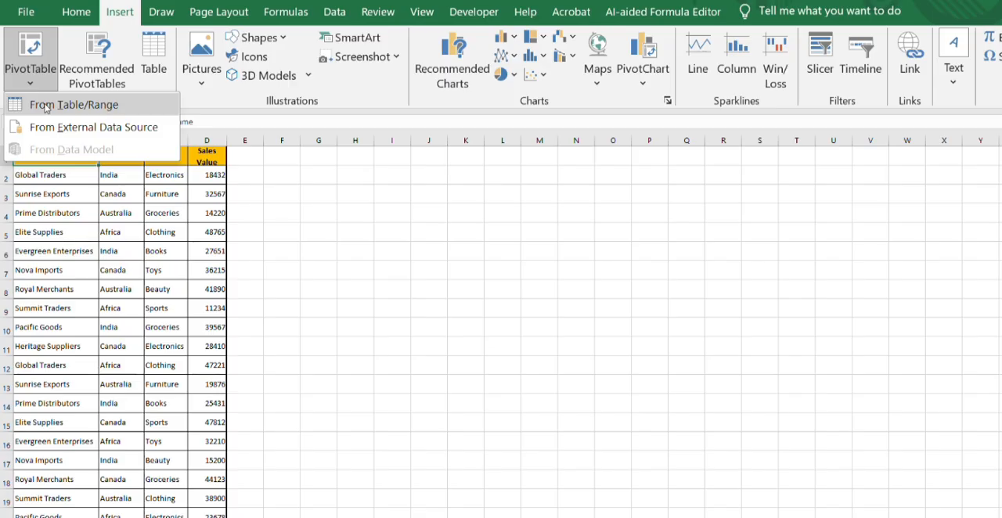
click(47, 104)
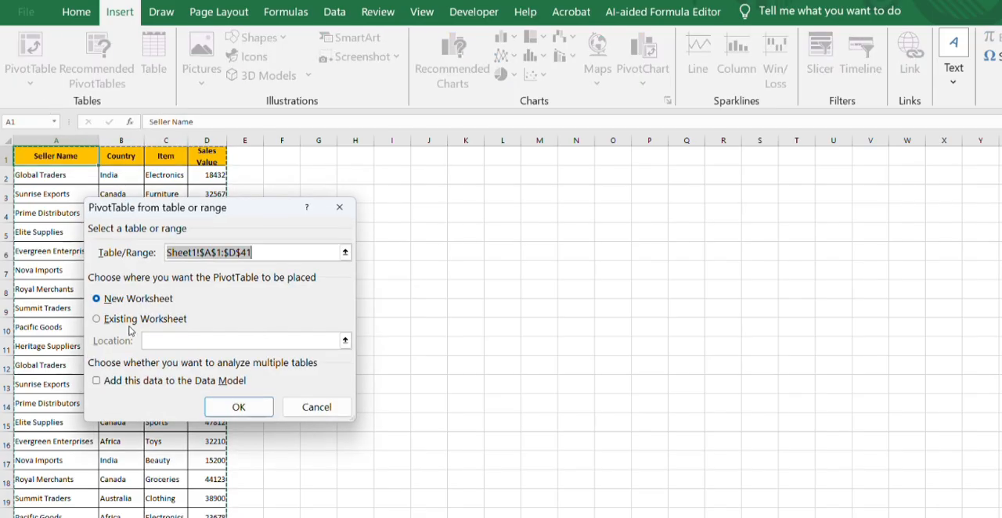
click(234, 410)
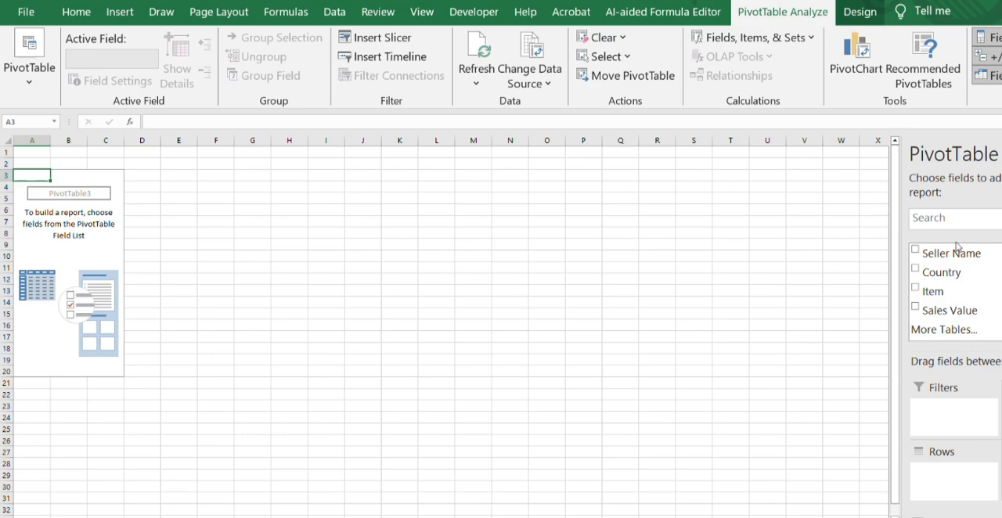
- Build the PivotTable with Country as the row field and the sum of Sales Value, leaving out Seller Name
click(915, 249)
click(915, 269)
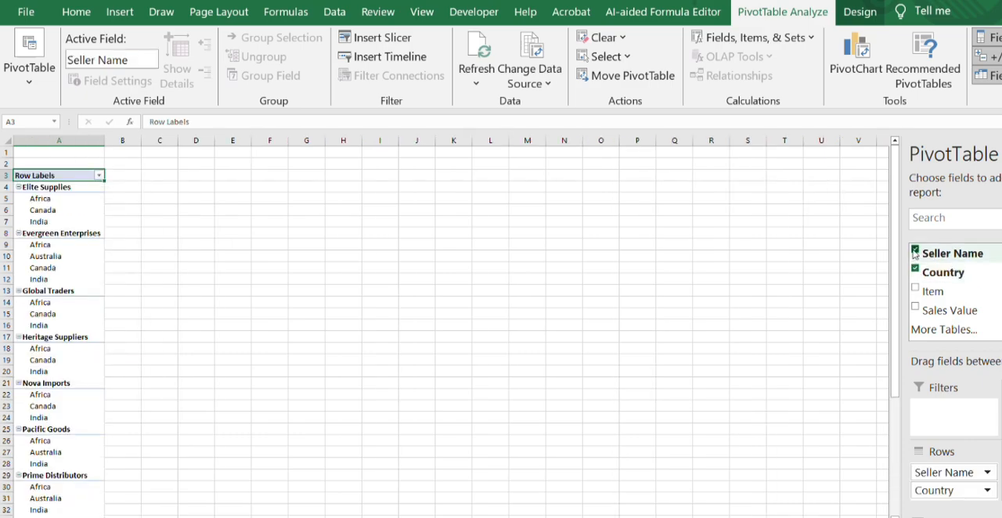
click(914, 251)
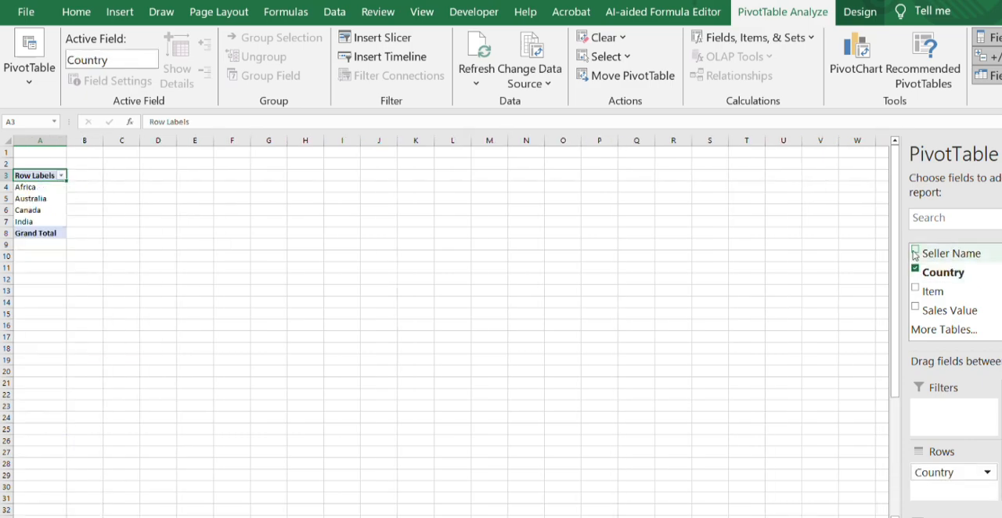
click(915, 308)
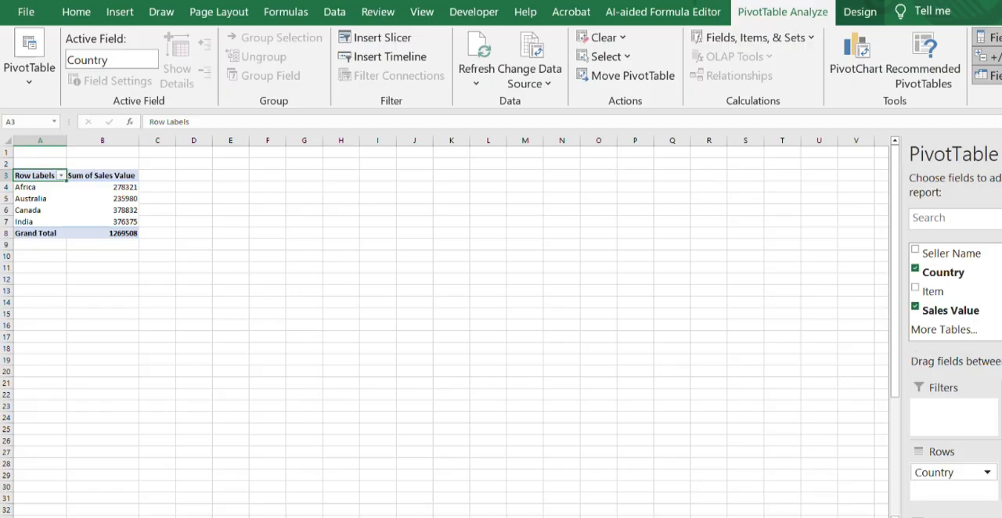
- Show the PivotTable's Sum of Sales Value figures as % of Column Total
ctrl+scroll(450, 326, up, 5)
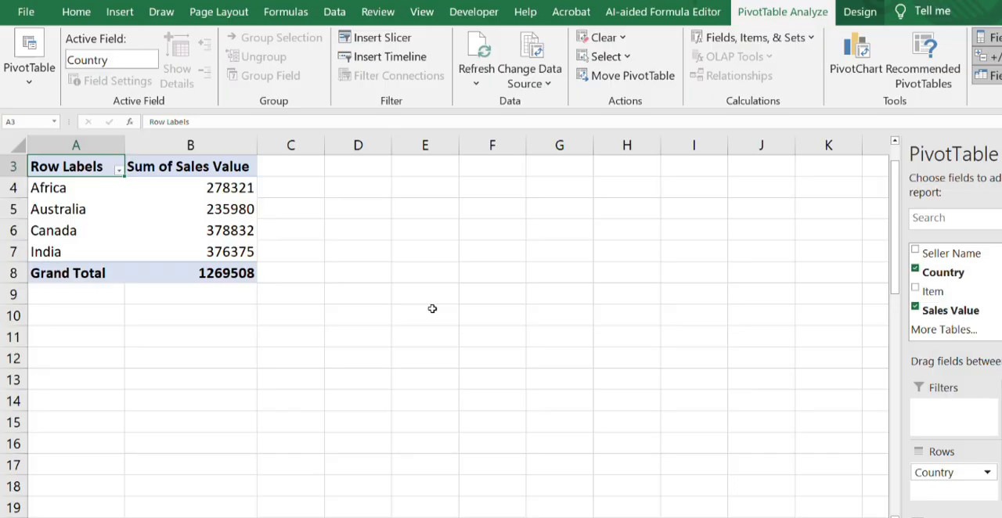
click(222, 227)
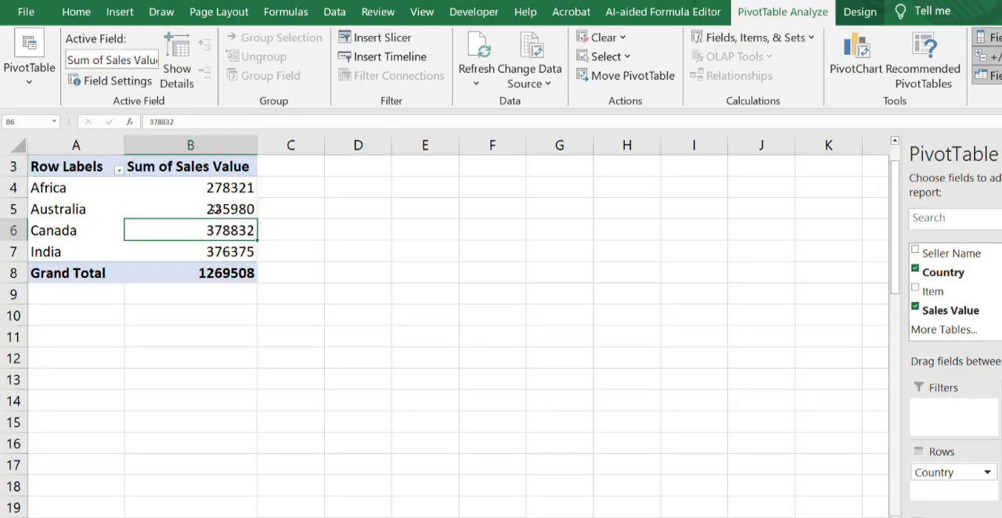
click(213, 209)
right_click(216, 211)
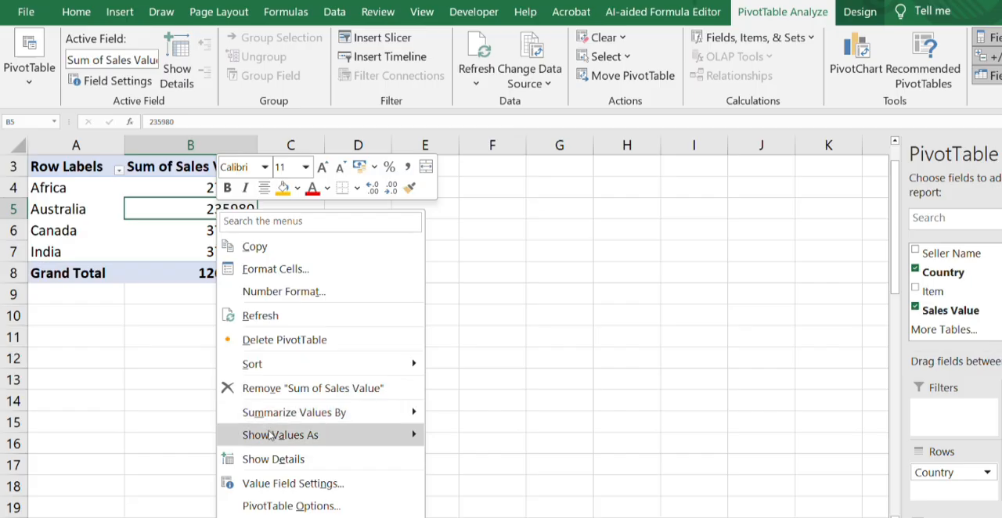
mouse_move(270, 441)
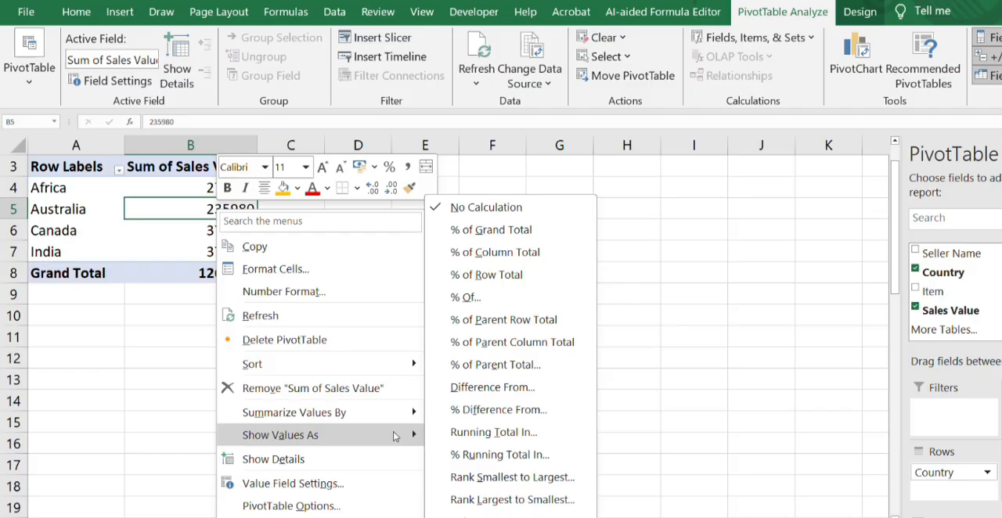
click(511, 253)
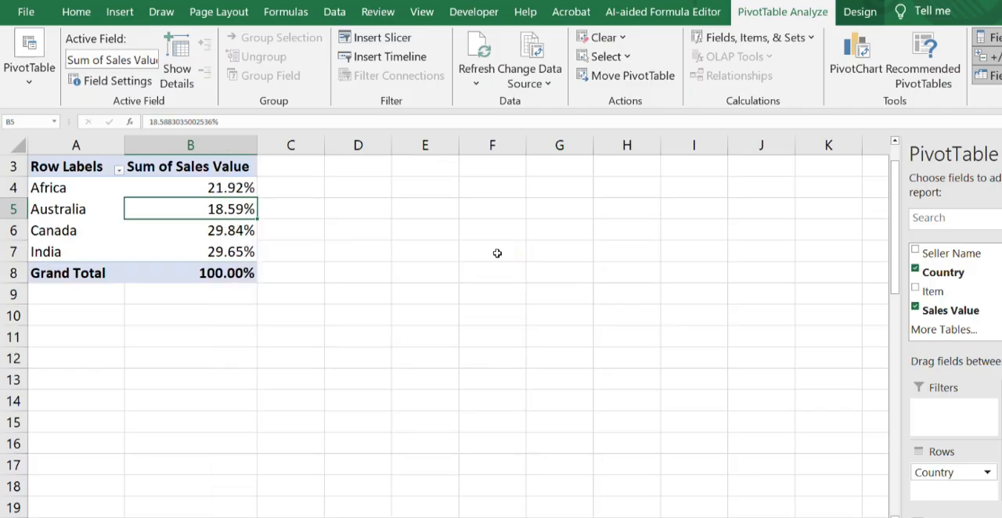
click(222, 351)
drag(217, 350, 213, 251)
click(329, 188)
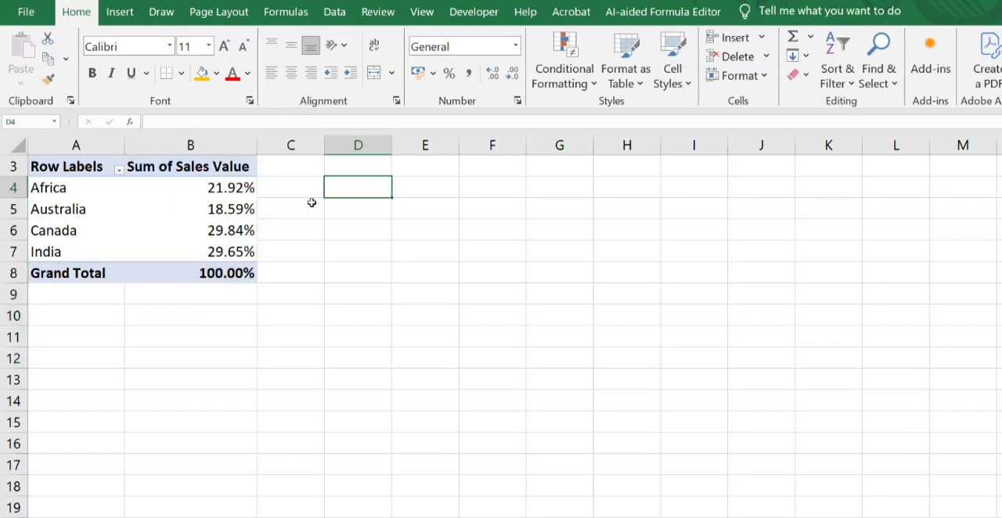
click(172, 244)
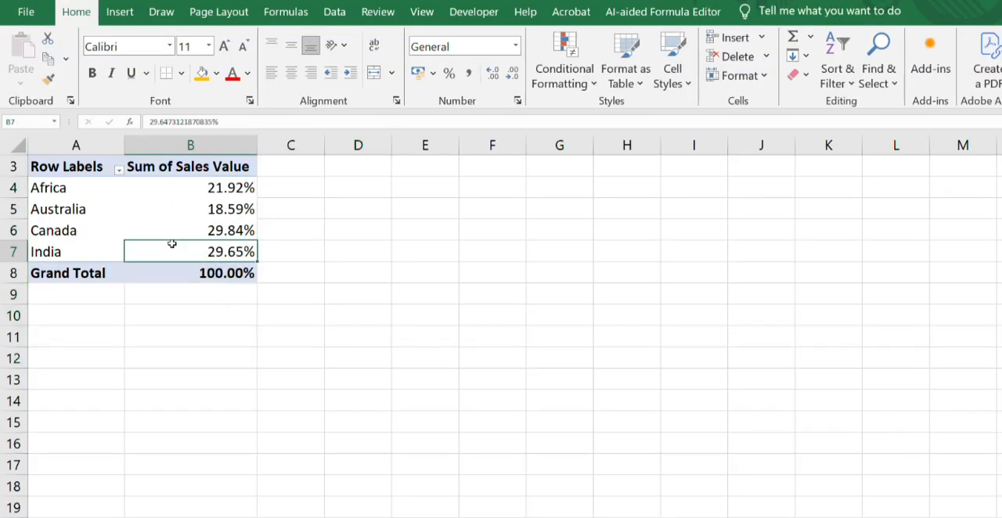
click(232, 353)
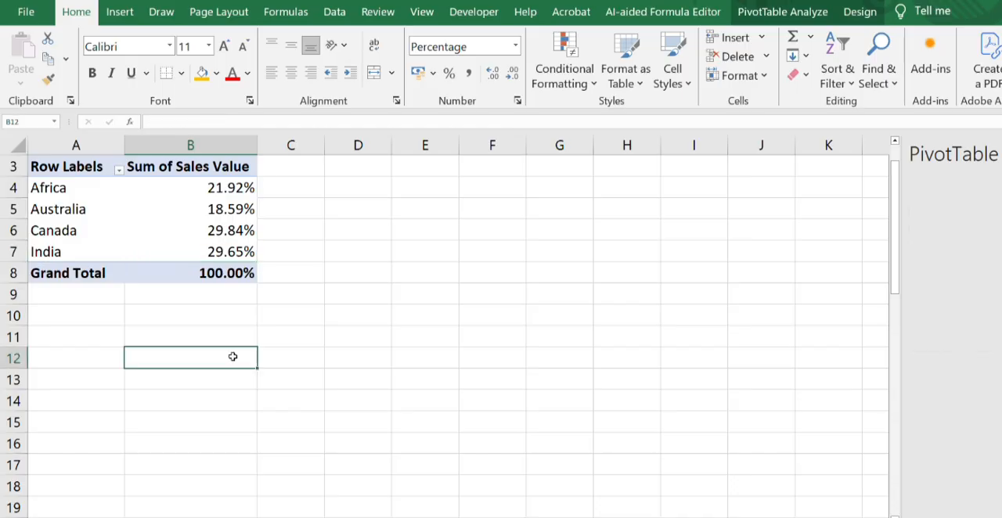
click(289, 192)
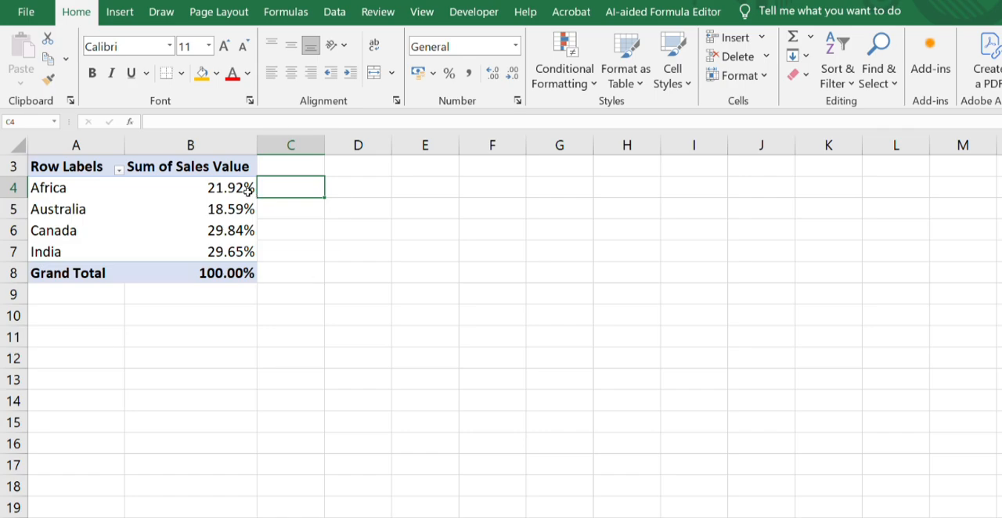
- Turn on the Generate GetPivotData option for the PivotTable and check that it is active
mouse_move(247, 190)
click(183, 204)
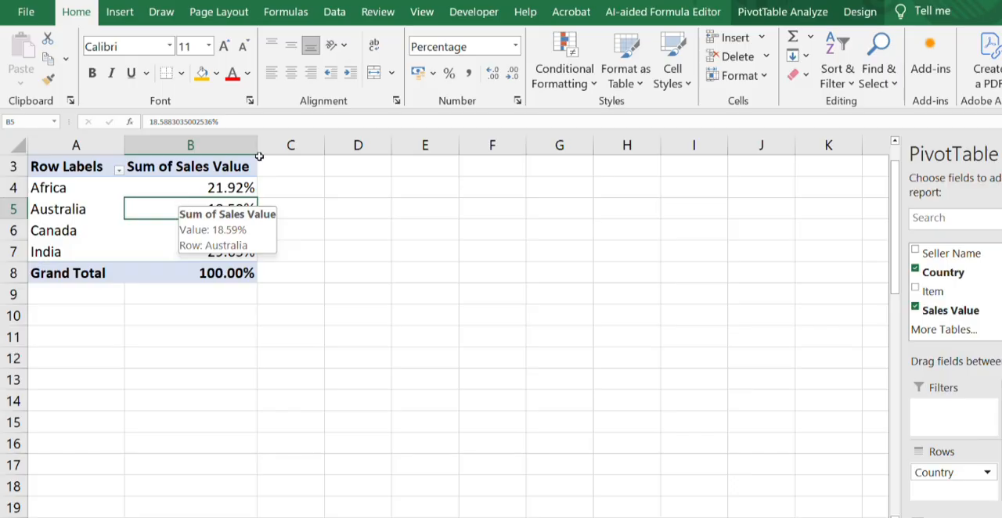
click(773, 14)
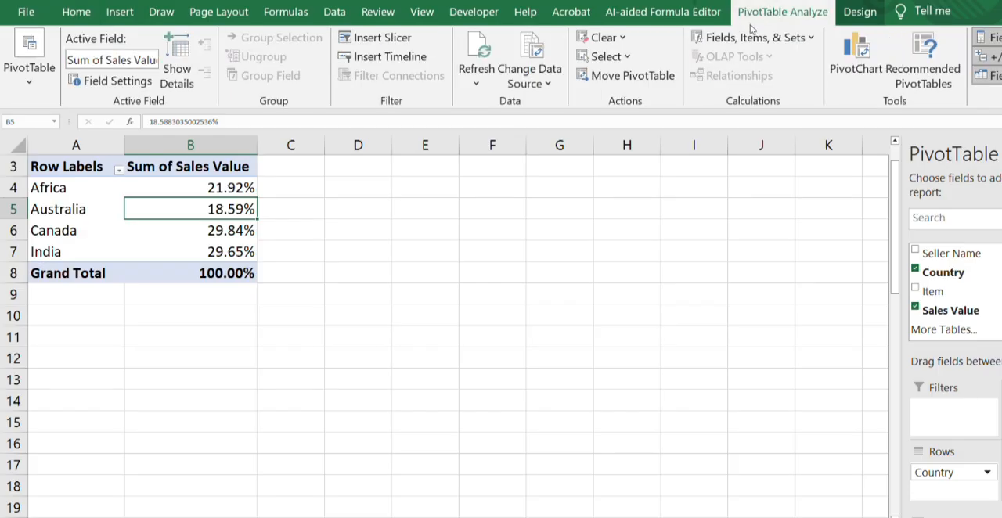
click(30, 82)
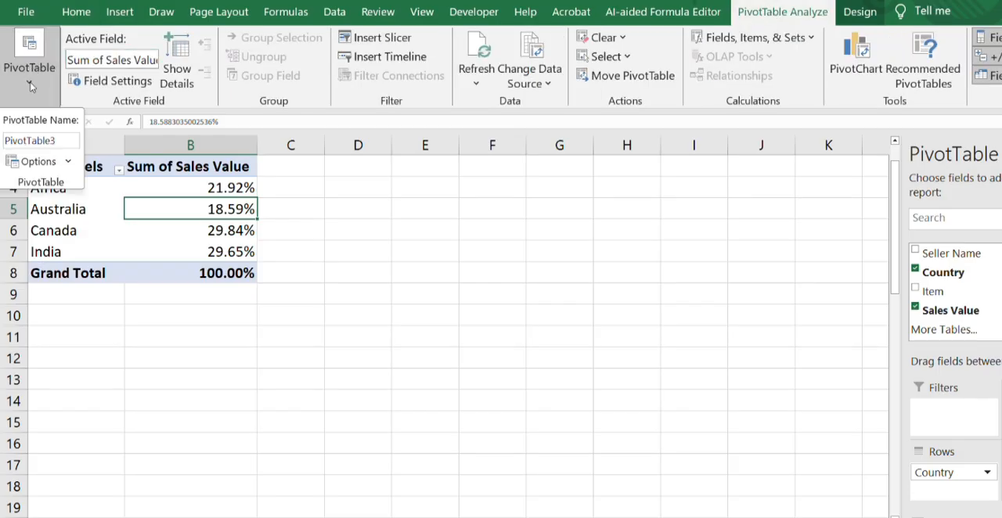
click(68, 162)
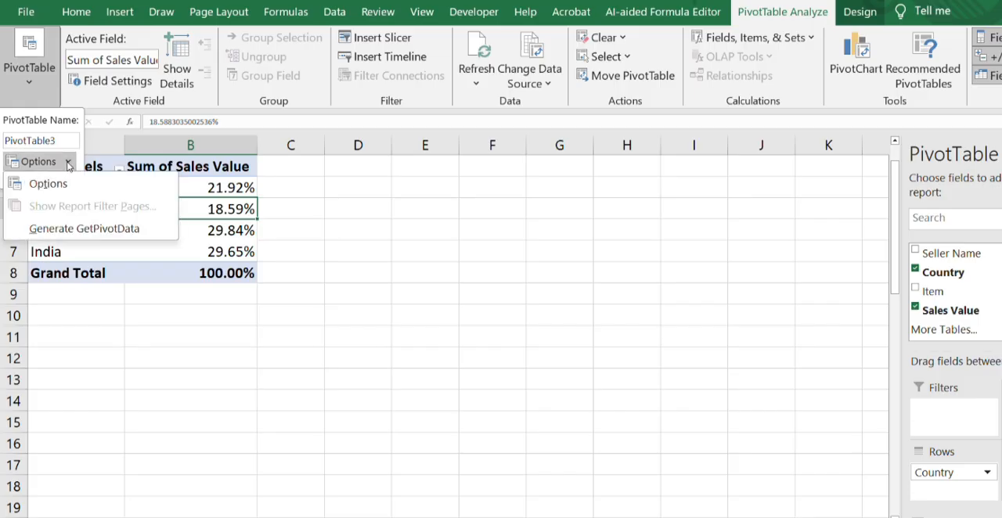
click(130, 235)
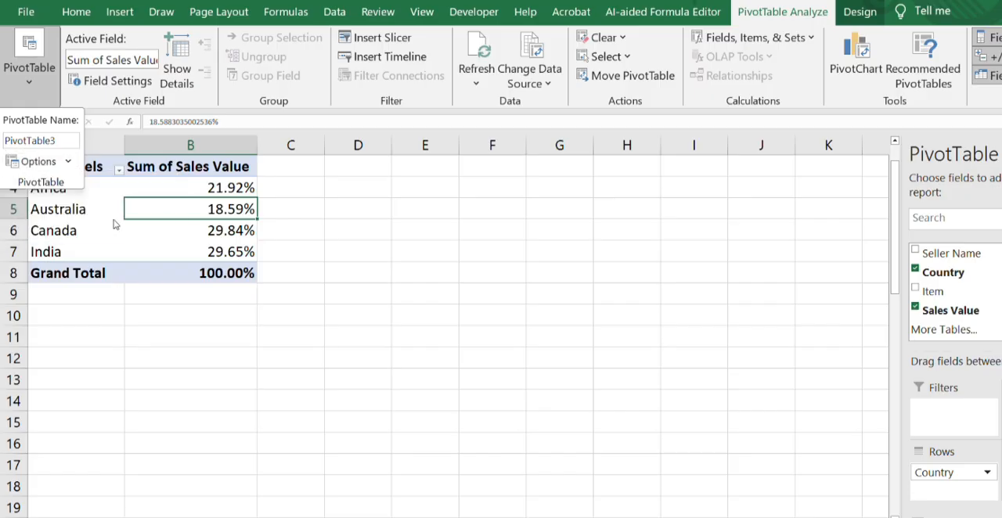
click(68, 162)
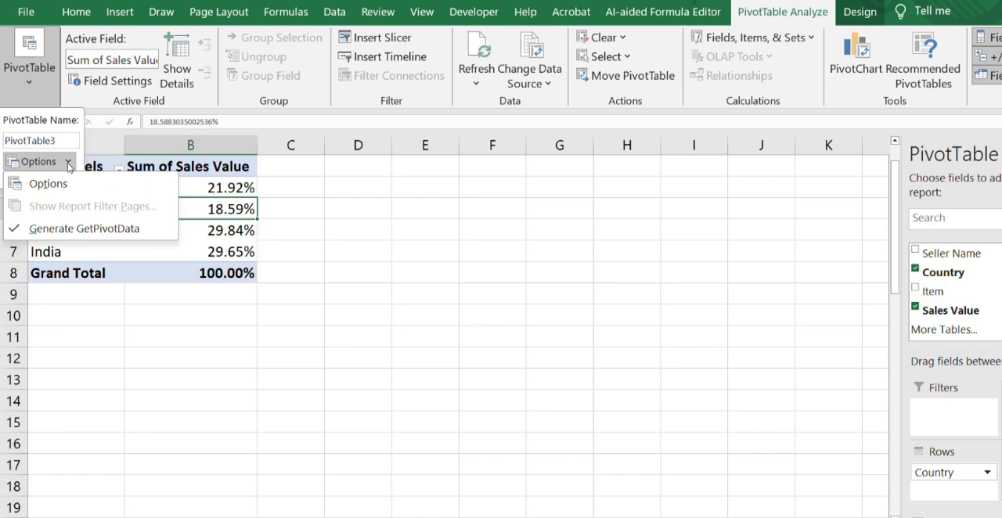
key(Escape)
key(Escape)
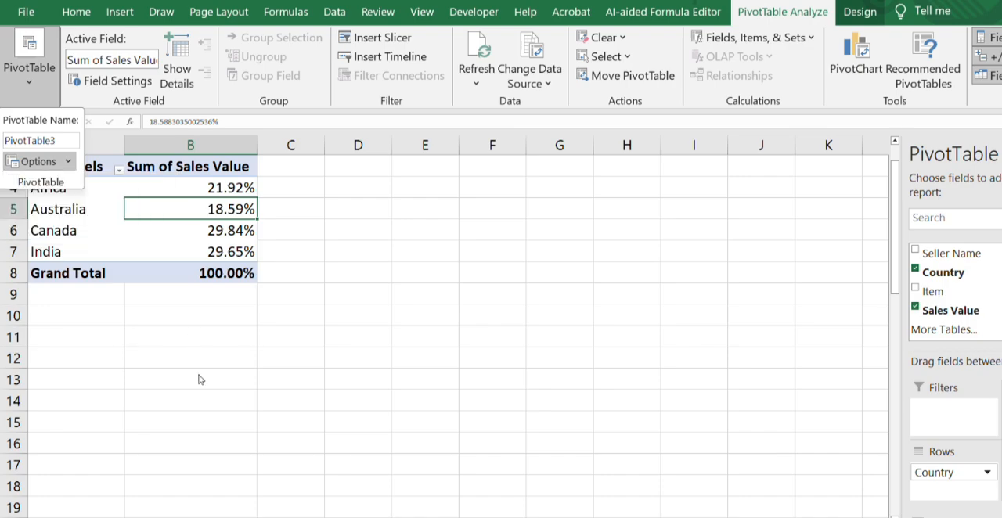
- Enter a GETPIVOTDATA reference to Africa's Sales Value in C4 and fill the formula down to C7
click(303, 188)
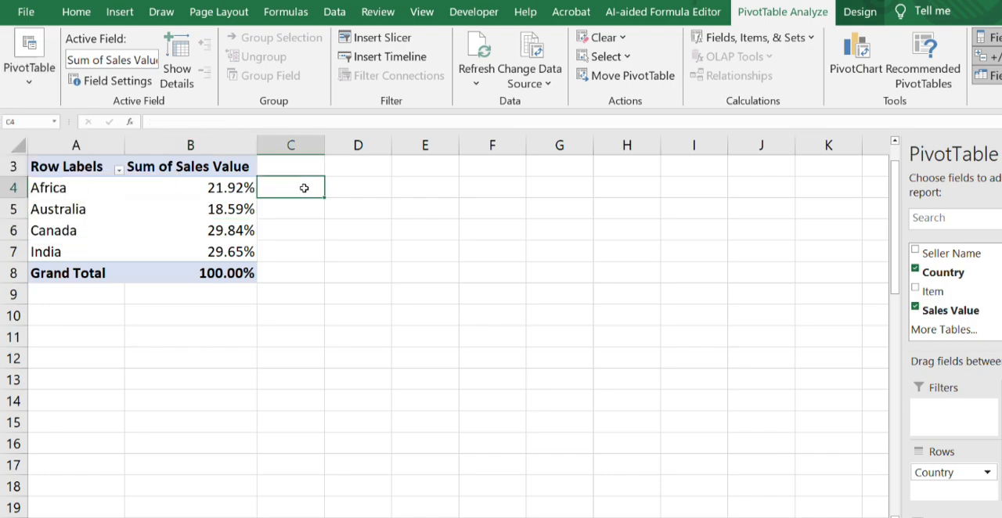
text(=)
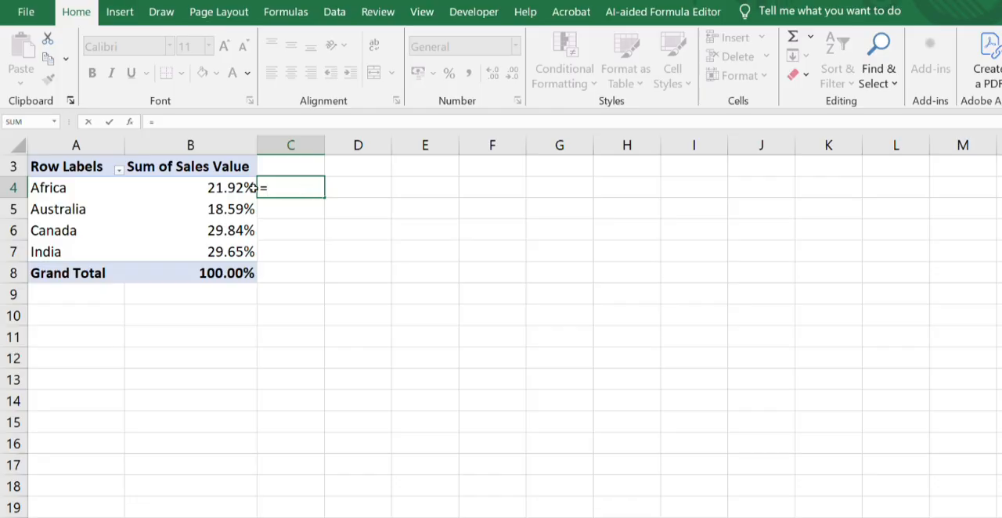
click(242, 188)
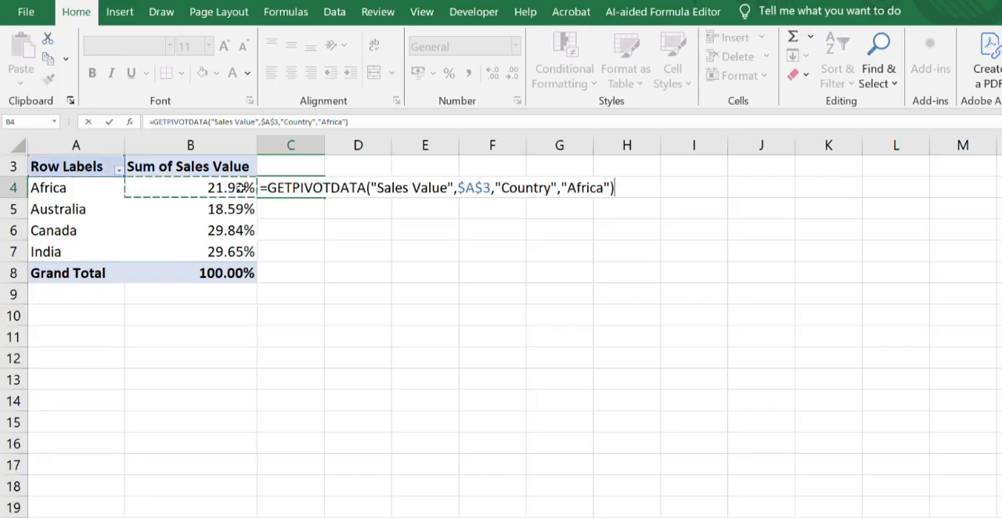
key(Return)
click(284, 188)
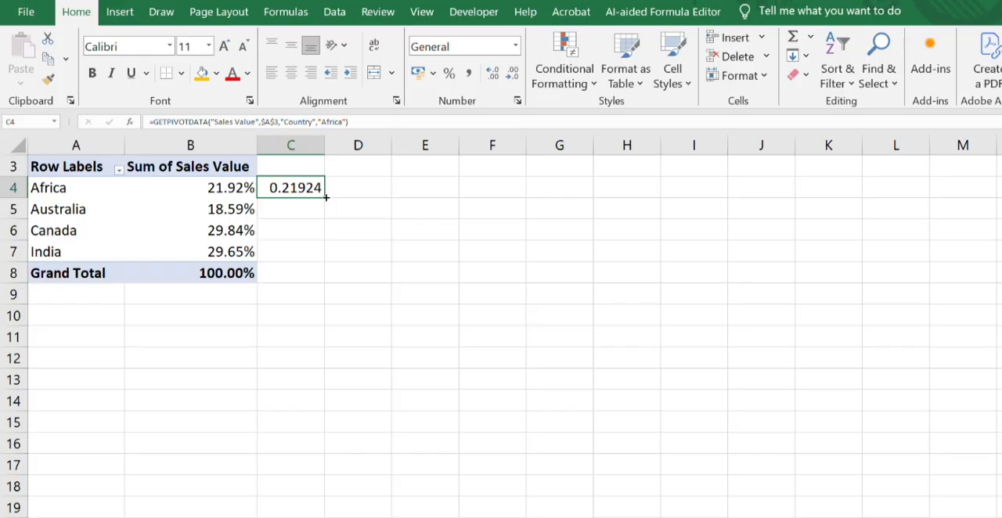
drag(325, 197, 324, 258)
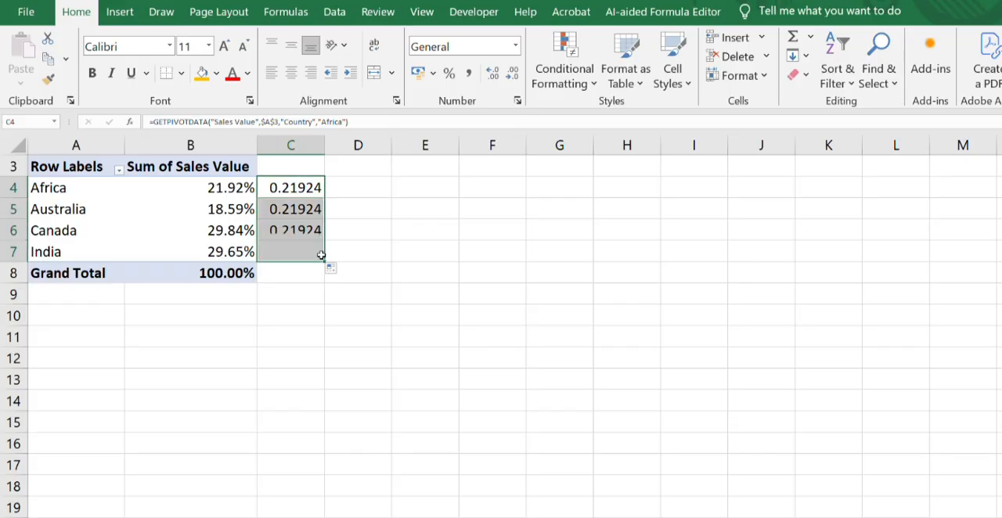
click(375, 277)
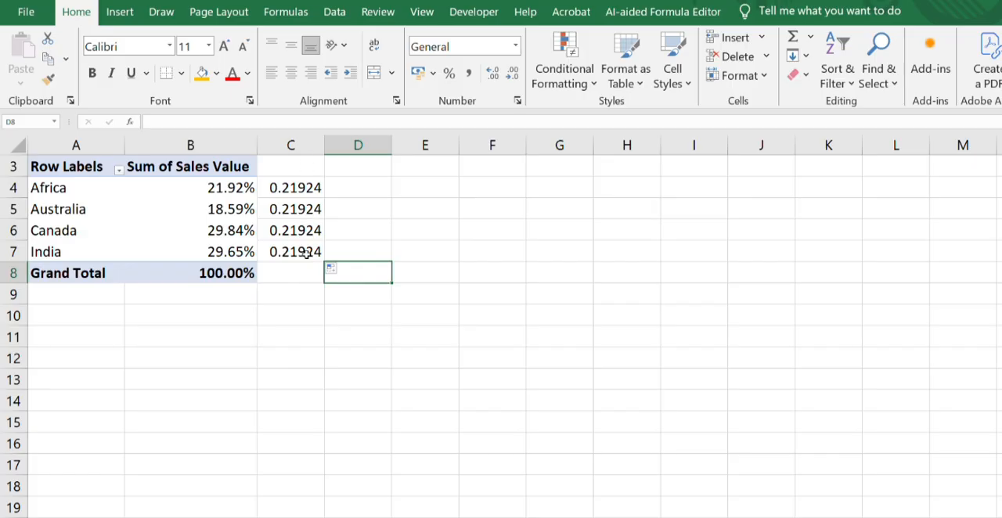
click(306, 185)
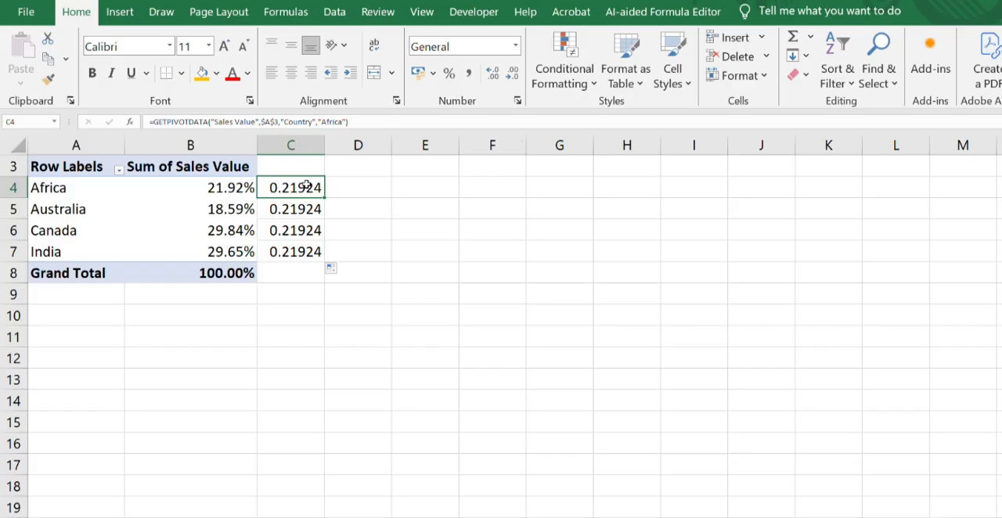
key(ctrl+Down)
key(ctrl+Down)
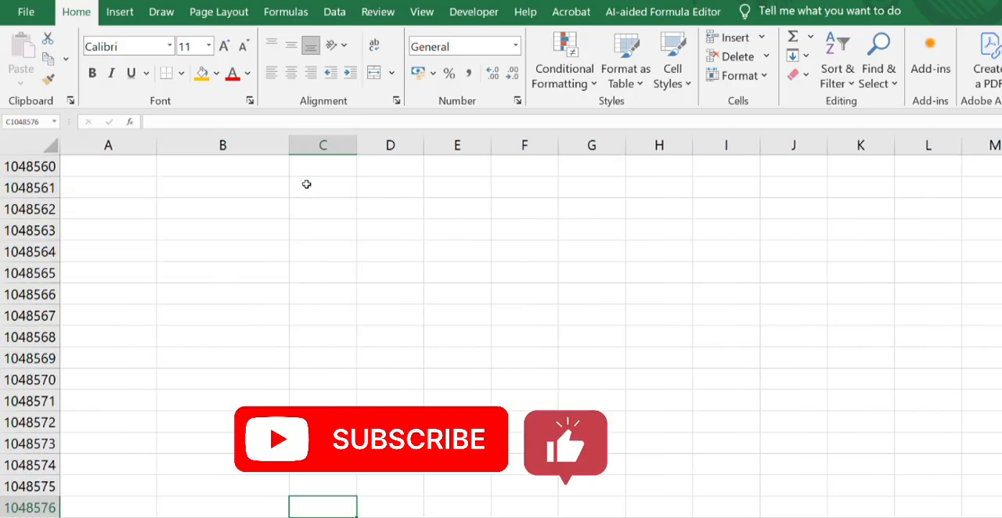
key(ctrl+Home)
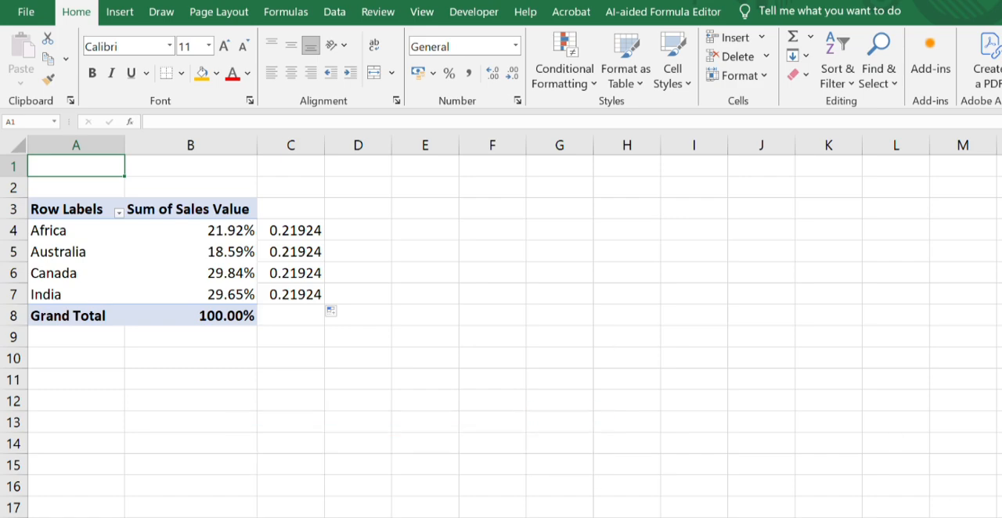
ctrl+scroll(501, 325, down, 2)
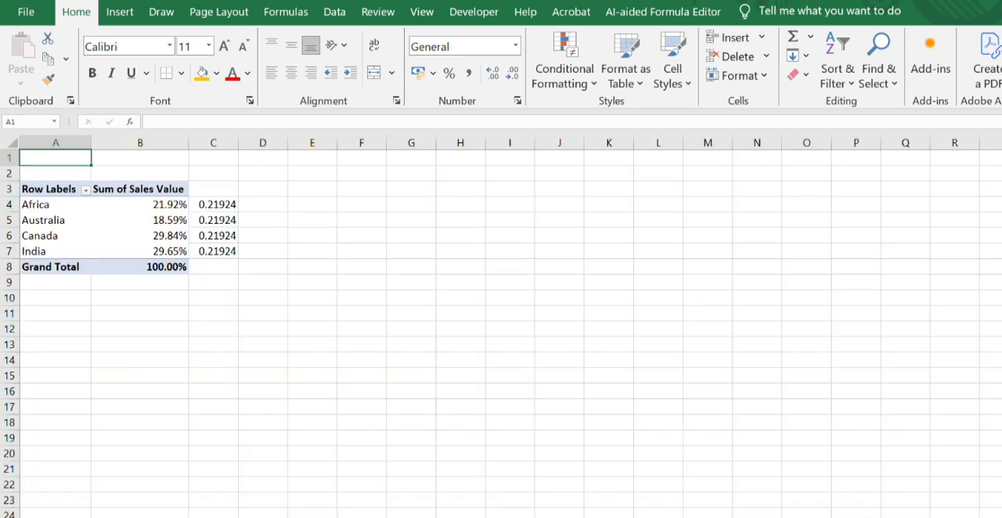
- Clear the formulas in C4:C7 and turn off the PivotTable's Generate GetPivotData option
click(201, 205)
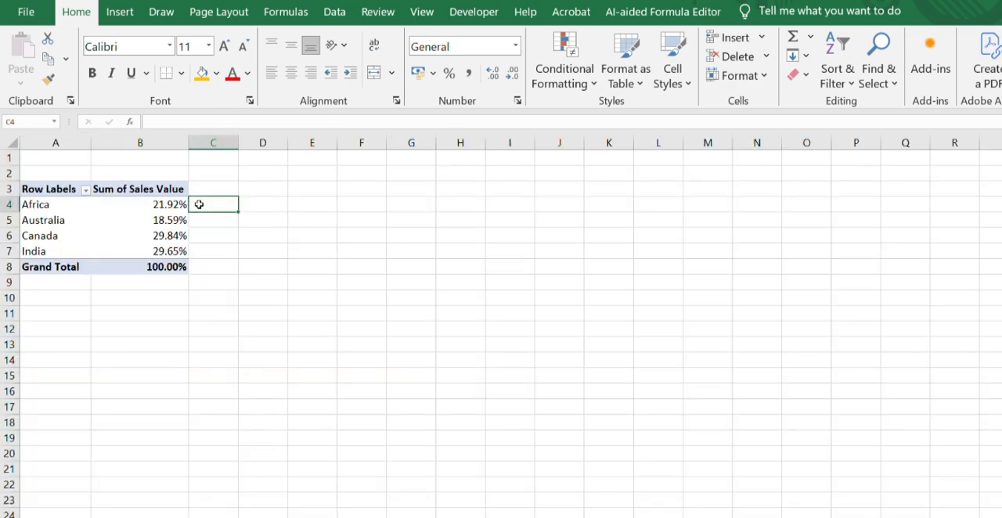
click(89, 215)
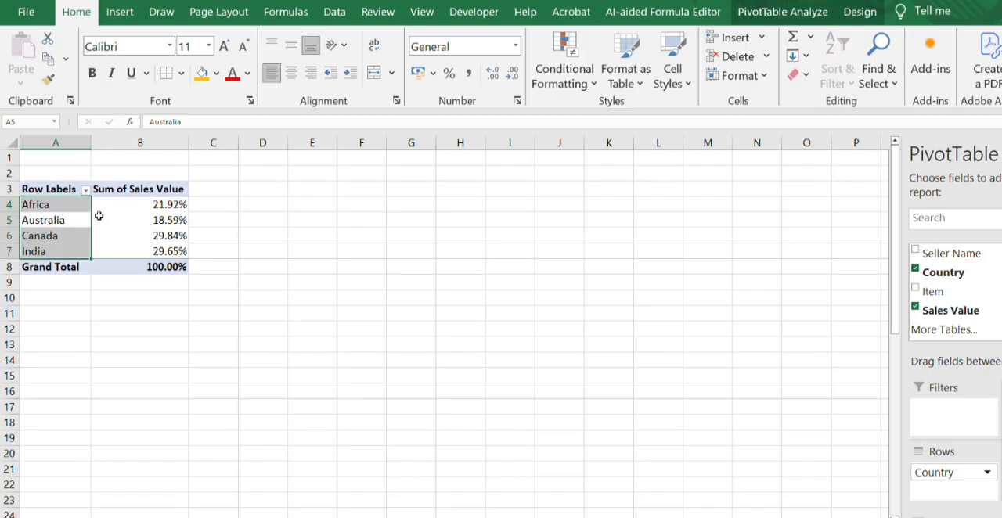
click(809, 16)
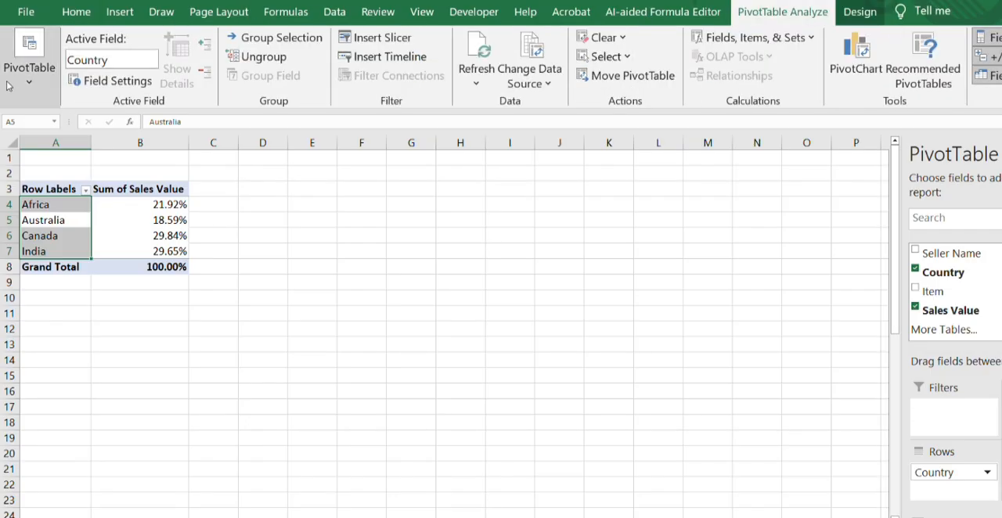
click(30, 79)
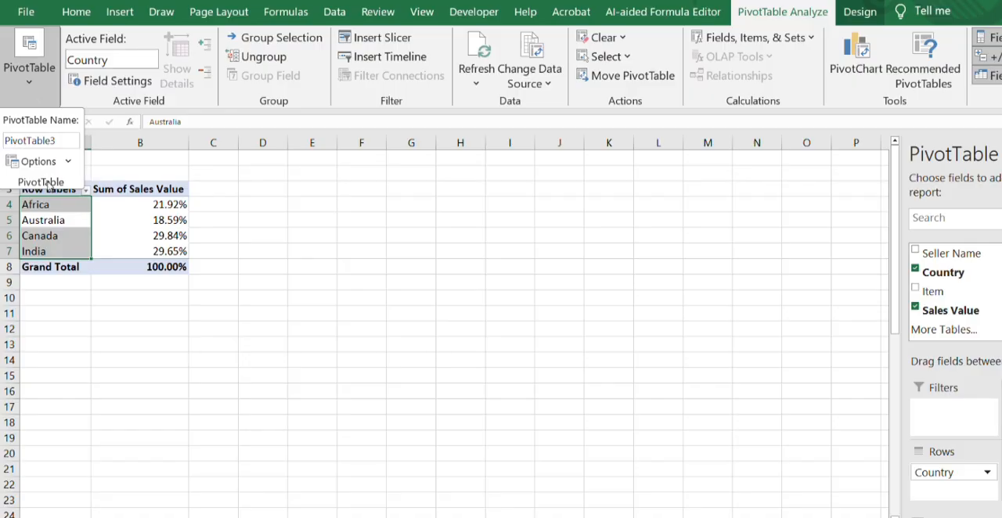
click(68, 161)
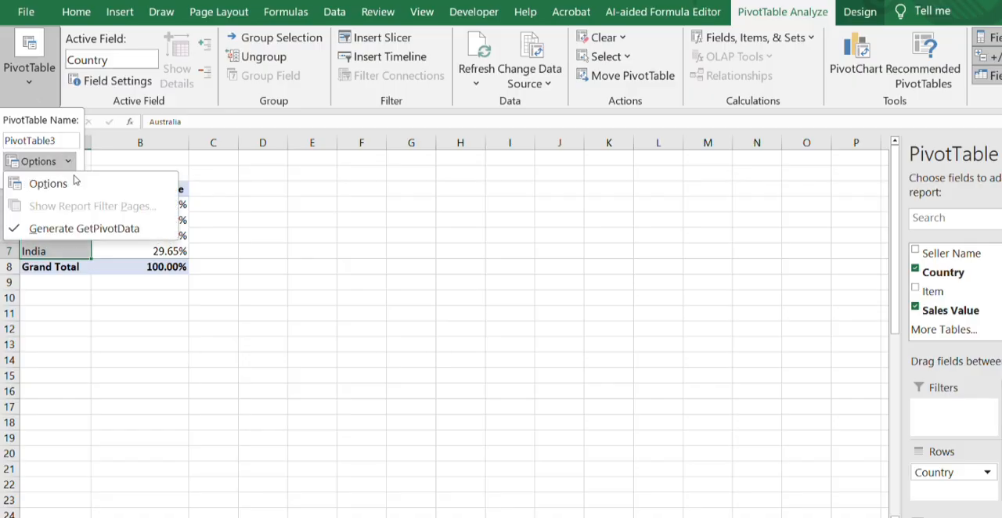
click(80, 229)
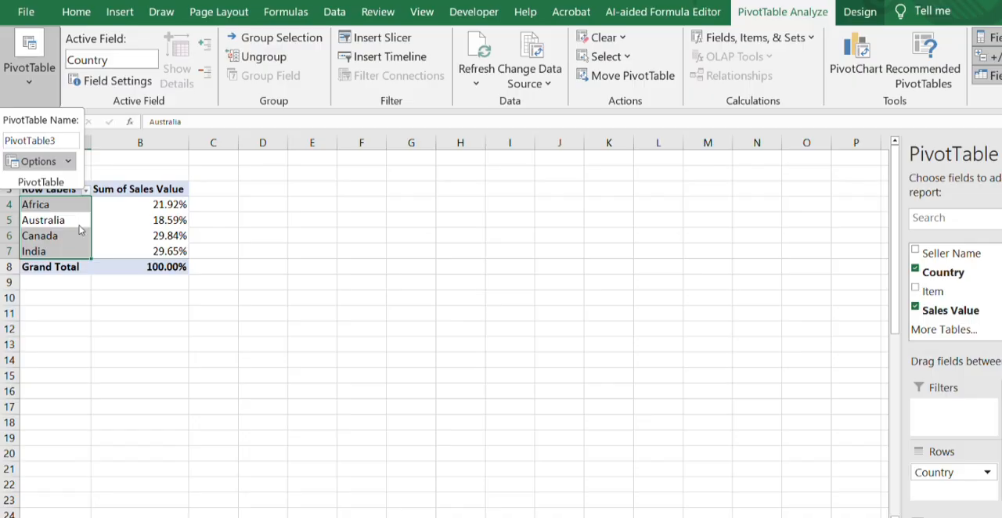
click(213, 202)
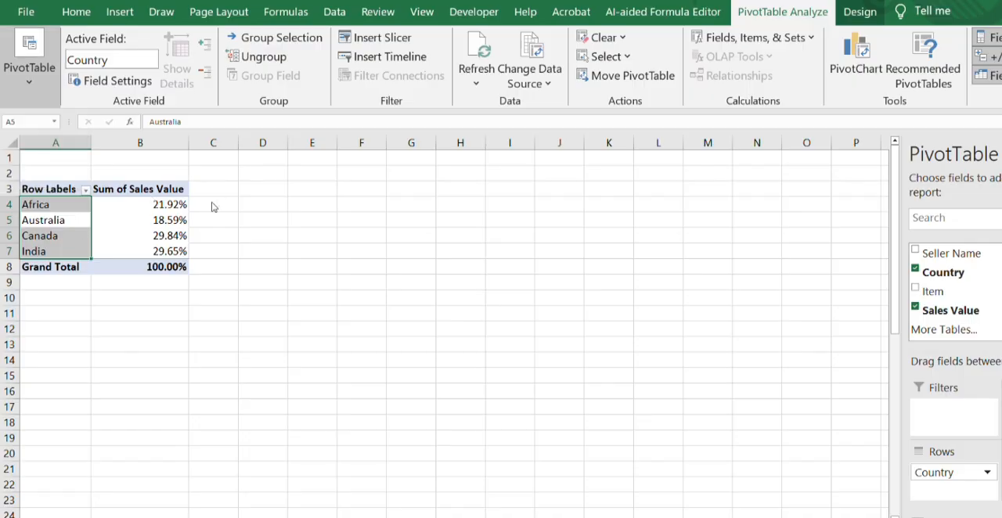
- Enter =B4 in C4 as a plain reference to Africa's percentage and fill it down to C7
click(211, 202)
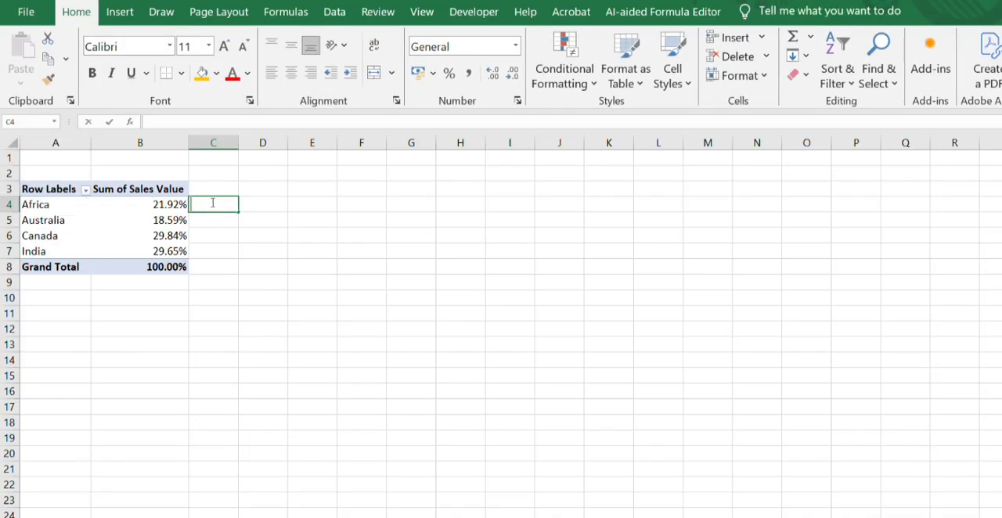
text(=)
click(149, 202)
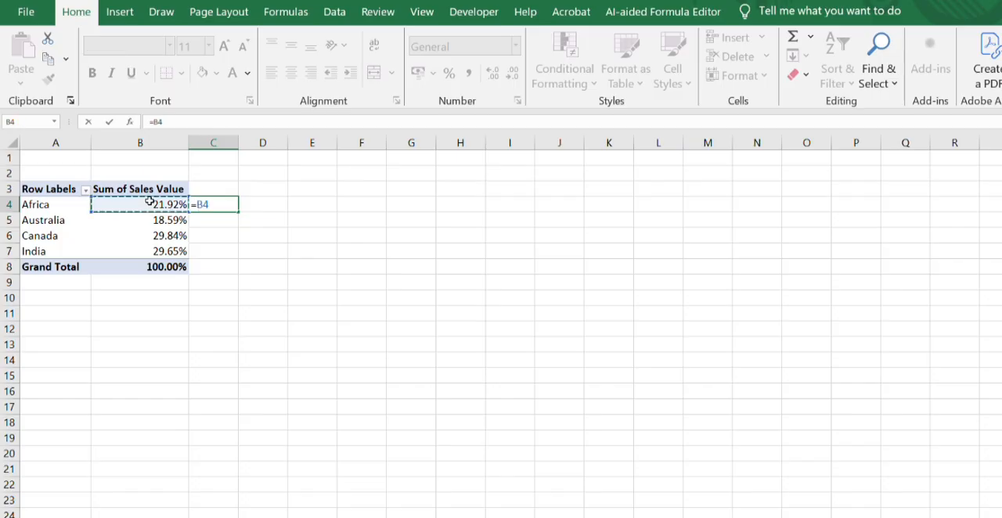
key(Return)
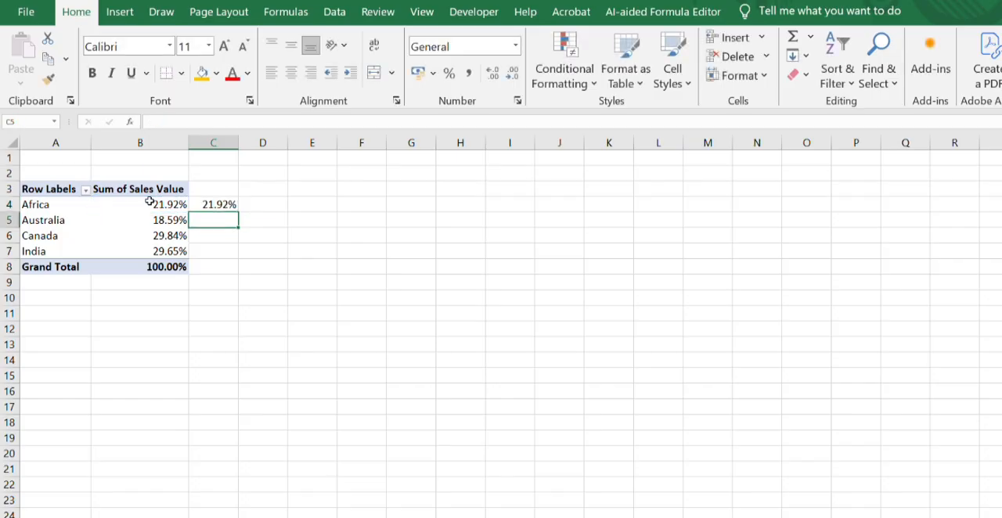
click(220, 204)
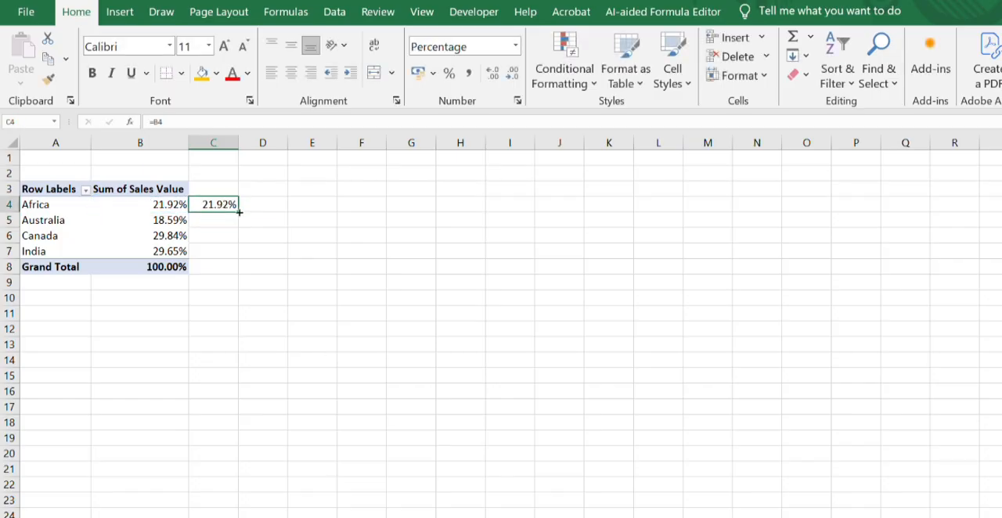
drag(239, 212, 239, 261)
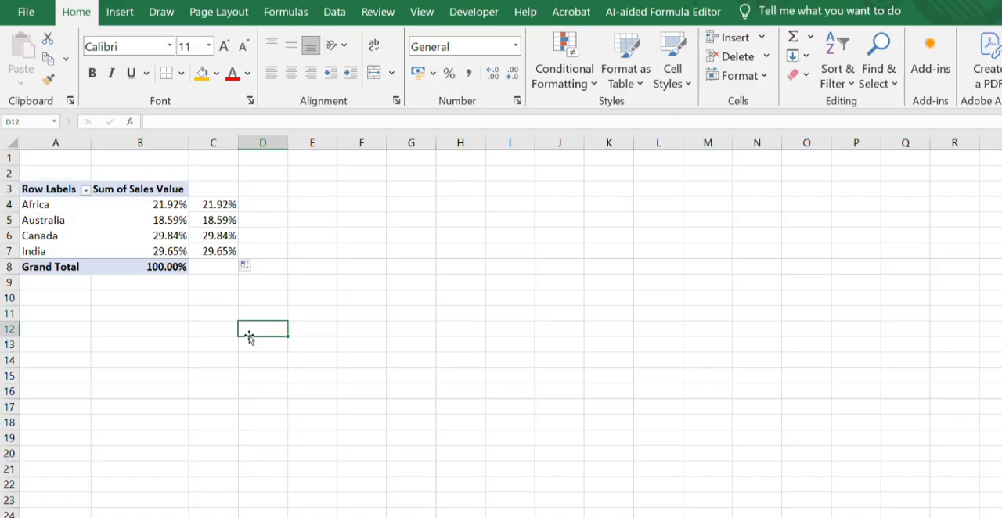
click(143, 359)
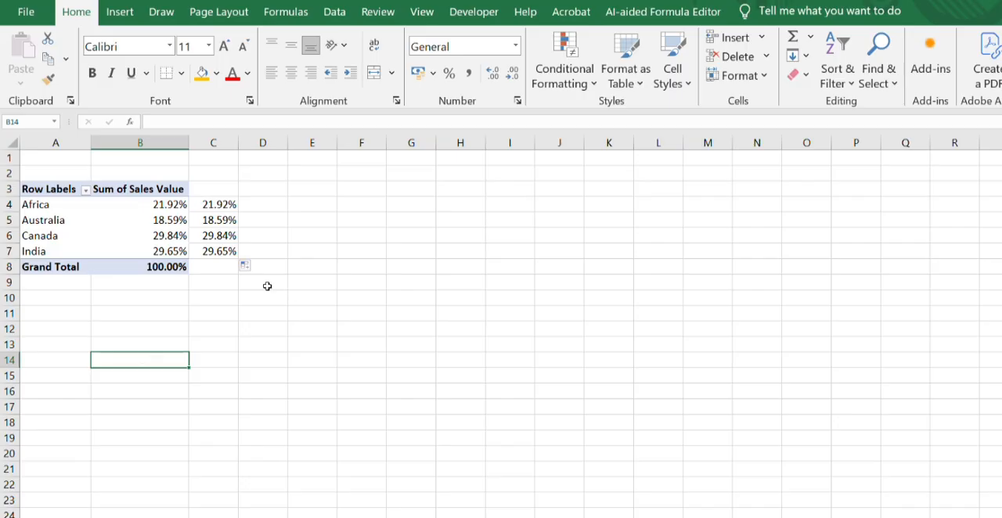
- Insert Seller Name and Item slicers for the PivotTable and place the Item slicer beside the Seller Name one
click(82, 219)
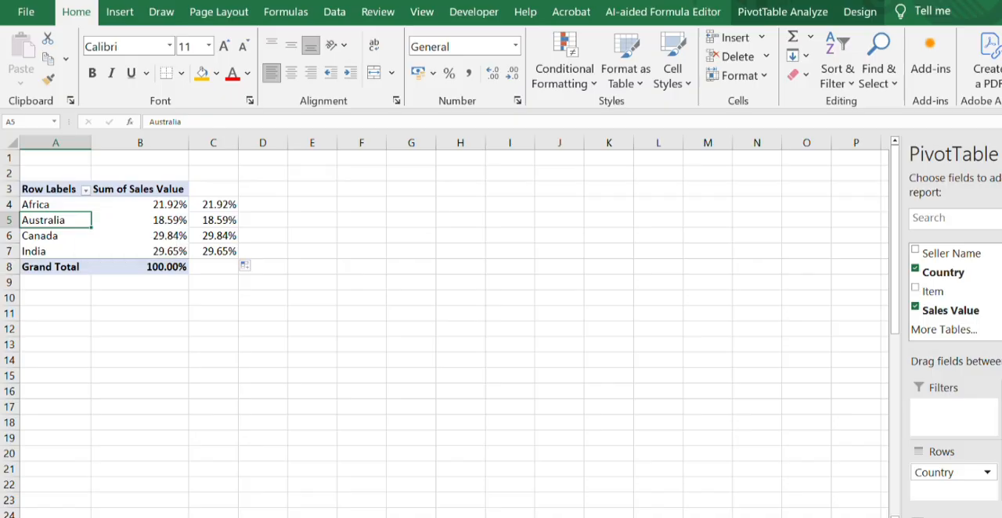
click(121, 13)
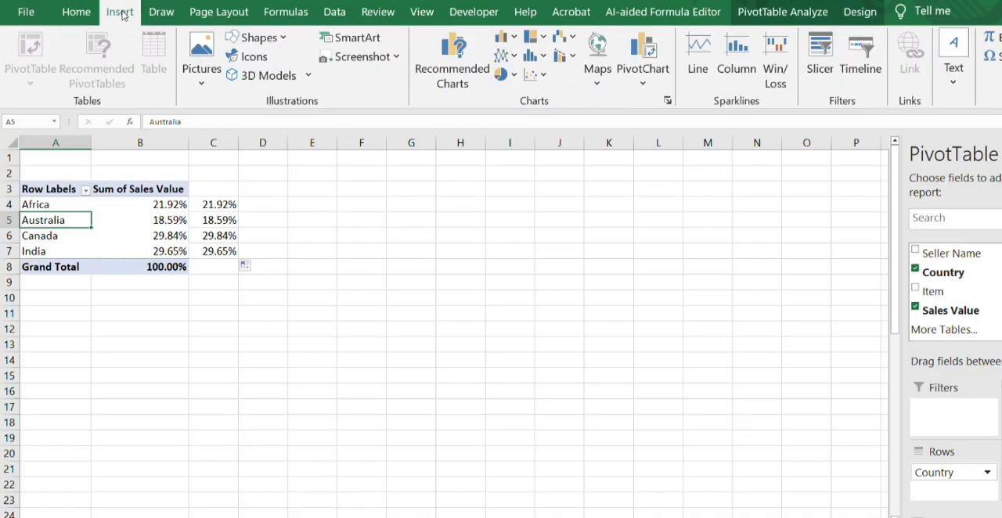
click(820, 63)
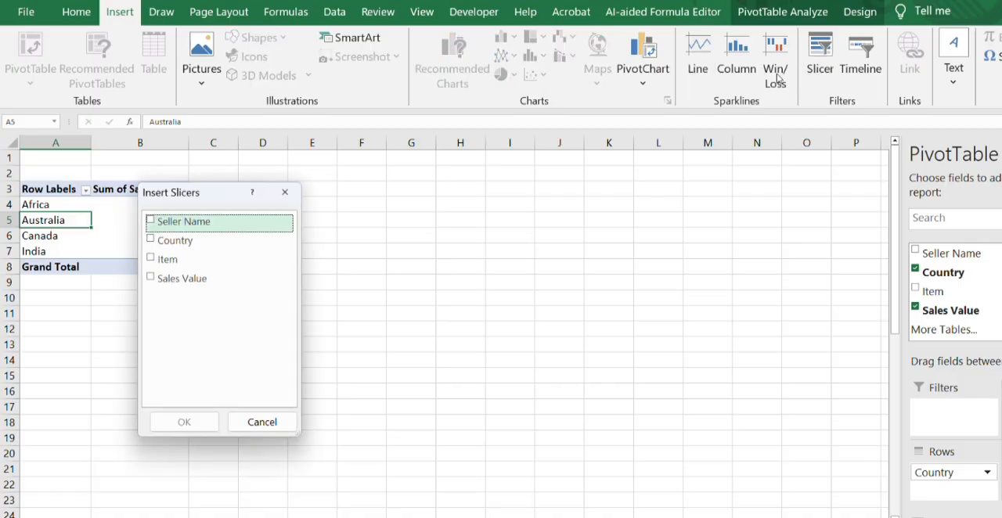
click(152, 225)
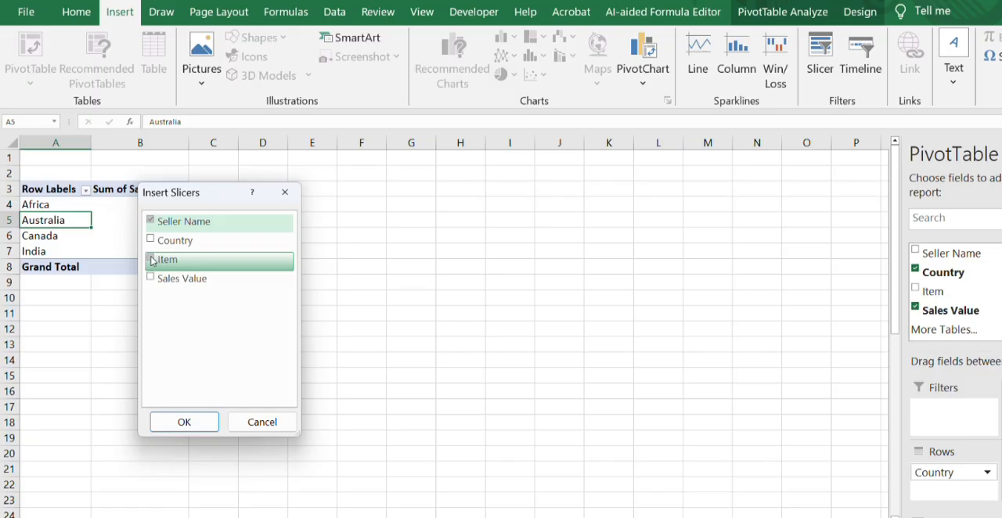
click(152, 261)
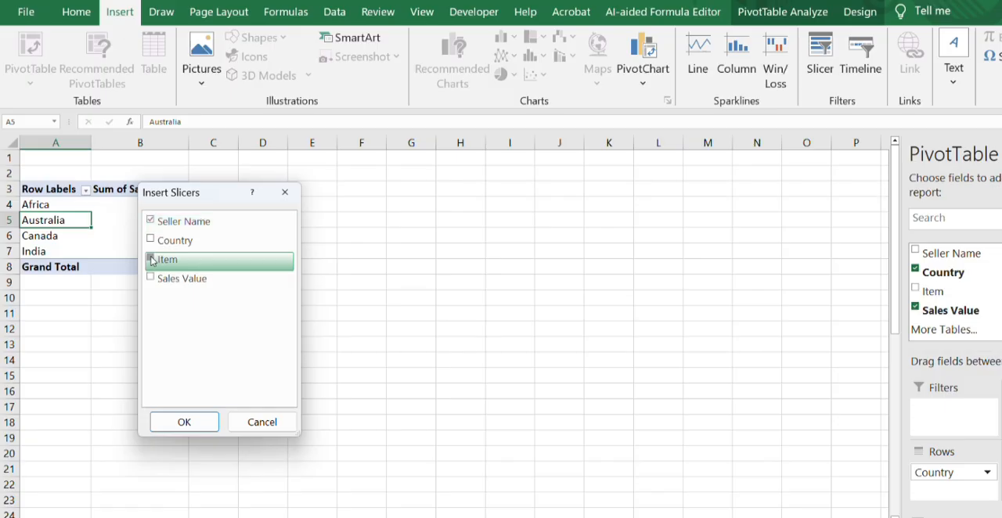
click(185, 422)
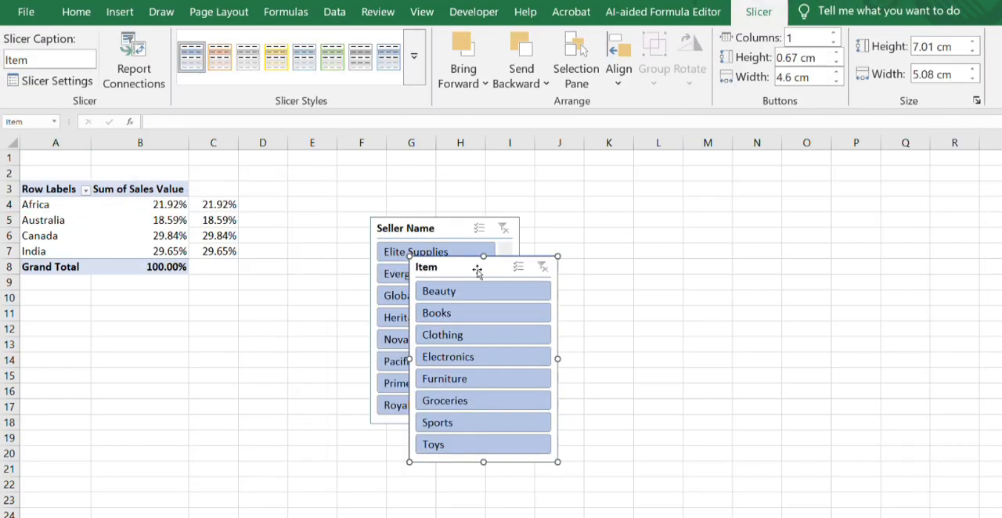
drag(477, 270, 608, 231)
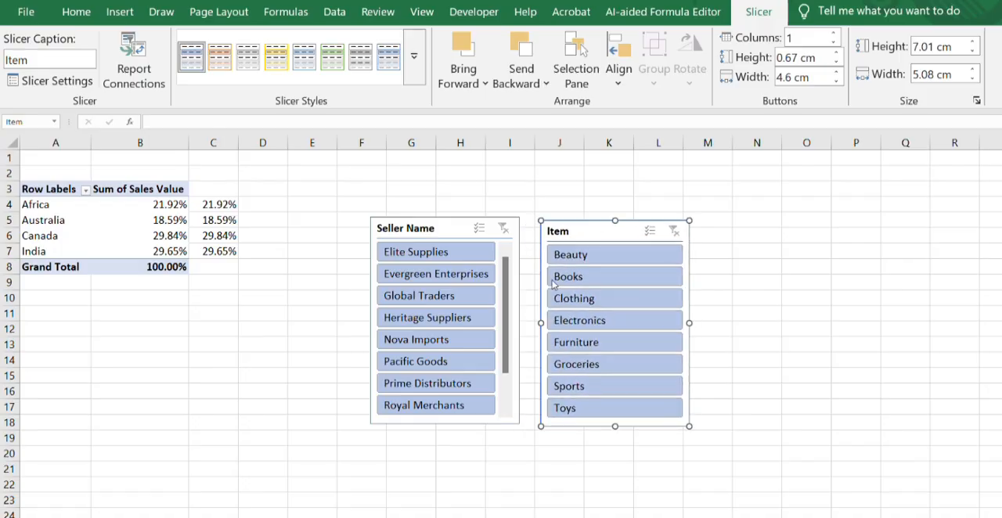
- Copy both slicers to the empty sheet, placing Seller Name at A2 and Item below it at A16
click(446, 228)
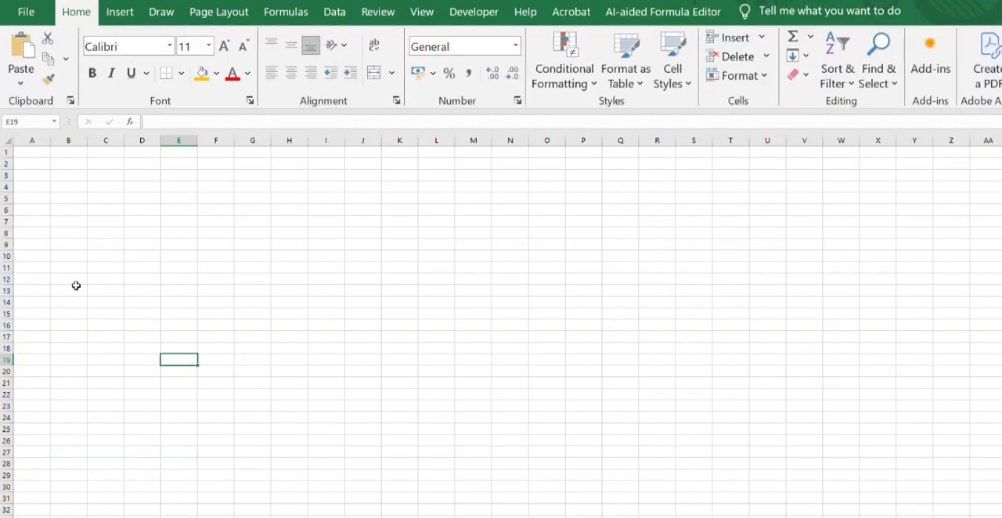
click(38, 161)
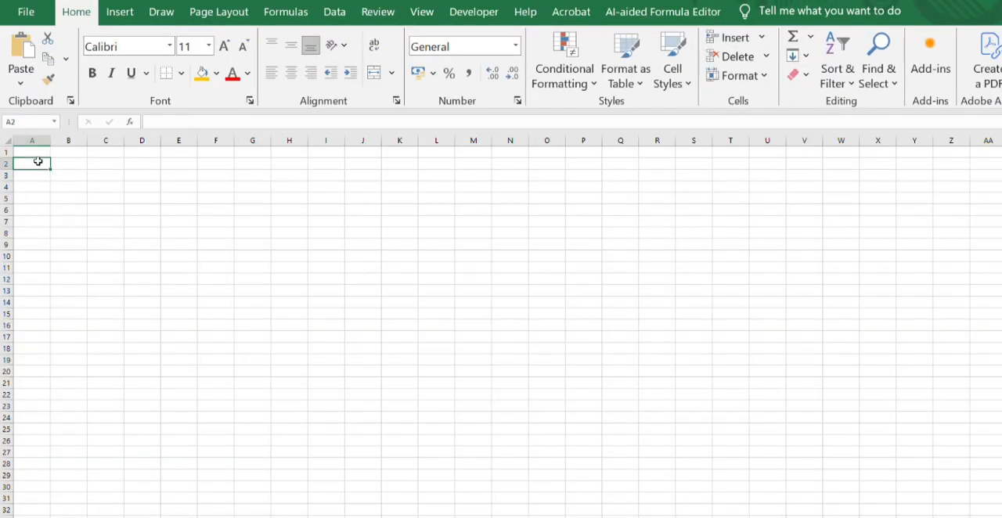
key(ctrl+v)
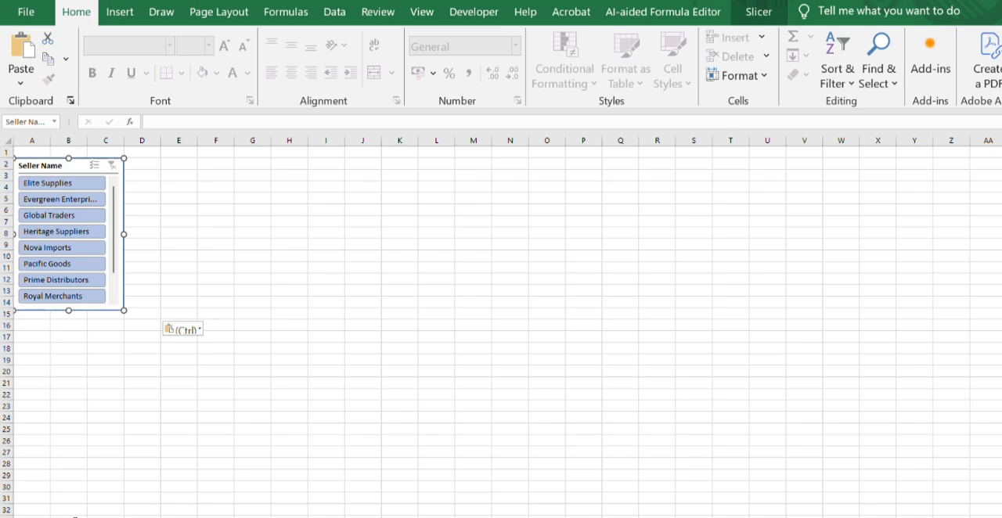
click(75, 517)
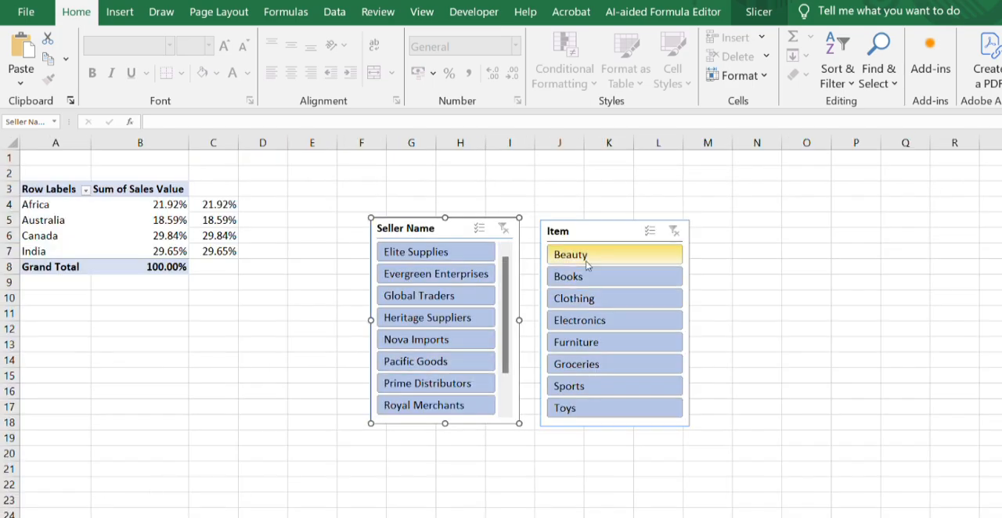
click(587, 235)
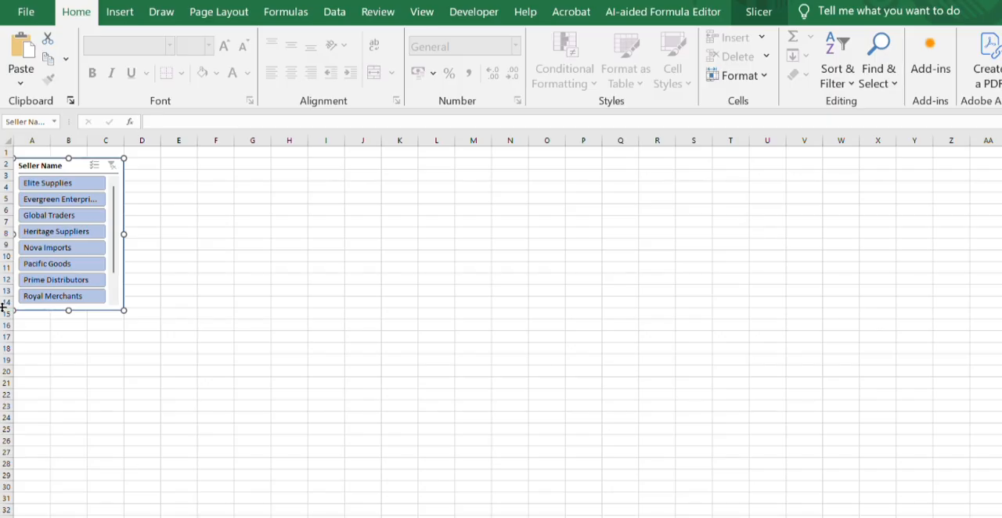
click(42, 325)
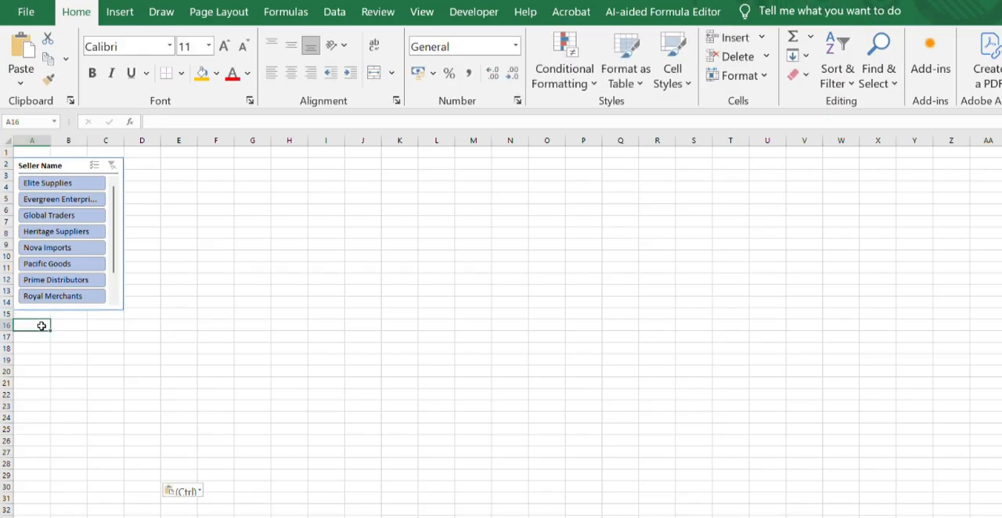
key(ctrl+v)
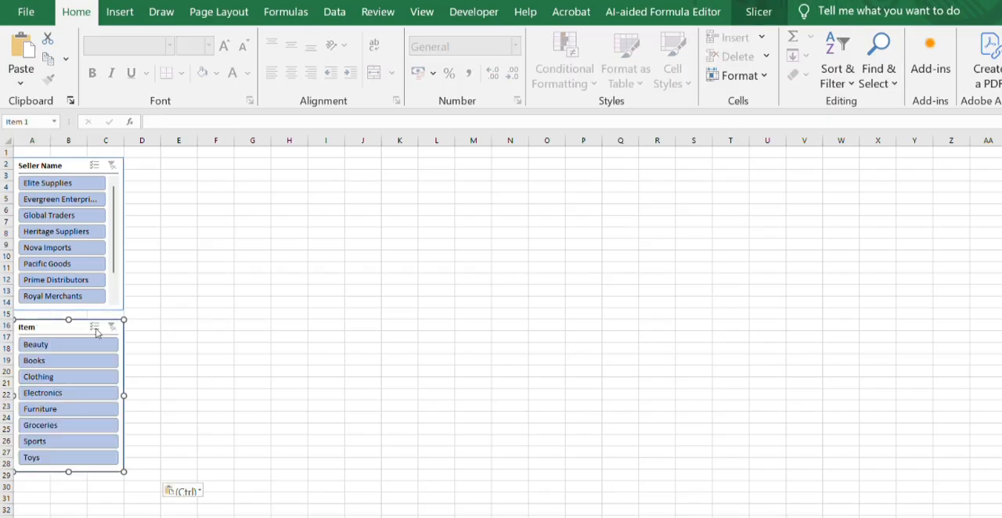
click(289, 359)
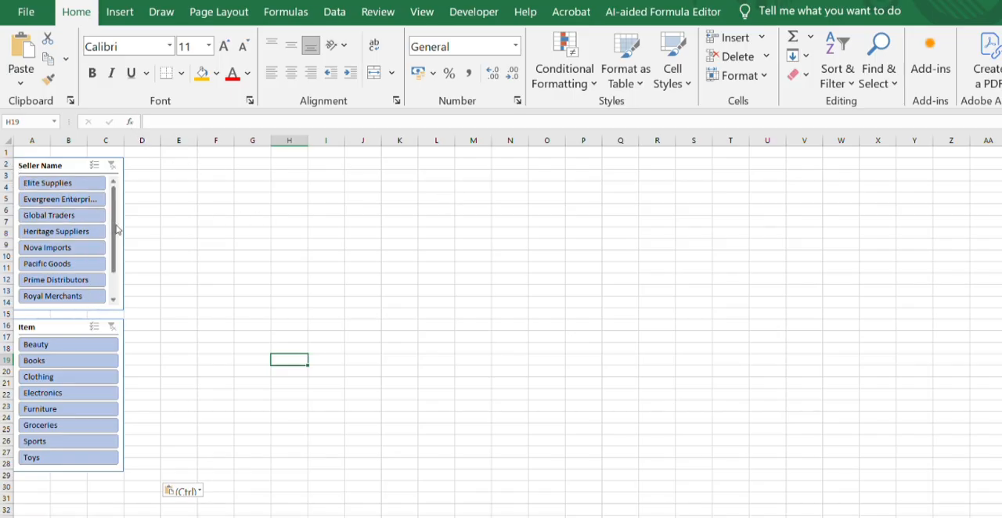
- Widen the copied Seller Name slicer so that it spans from column A to about the middle of column K
click(126, 257)
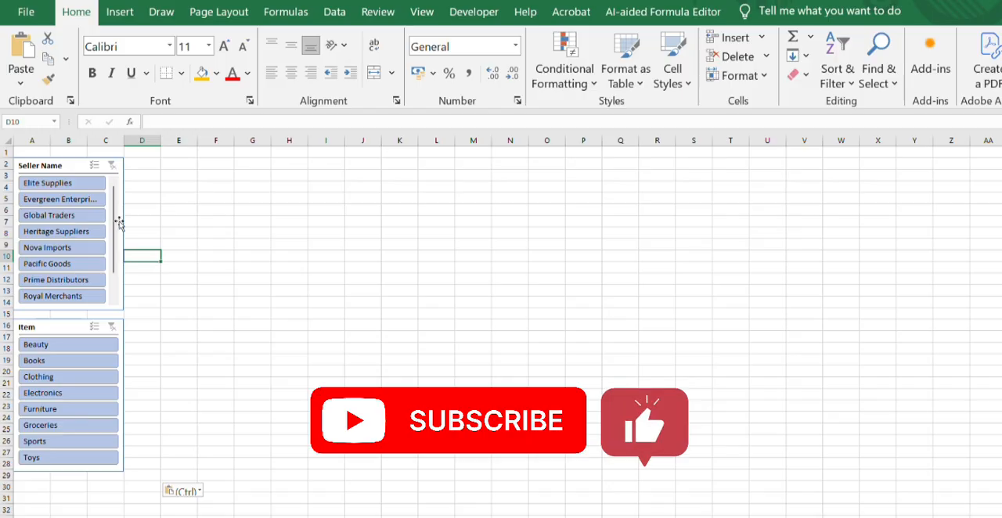
click(79, 164)
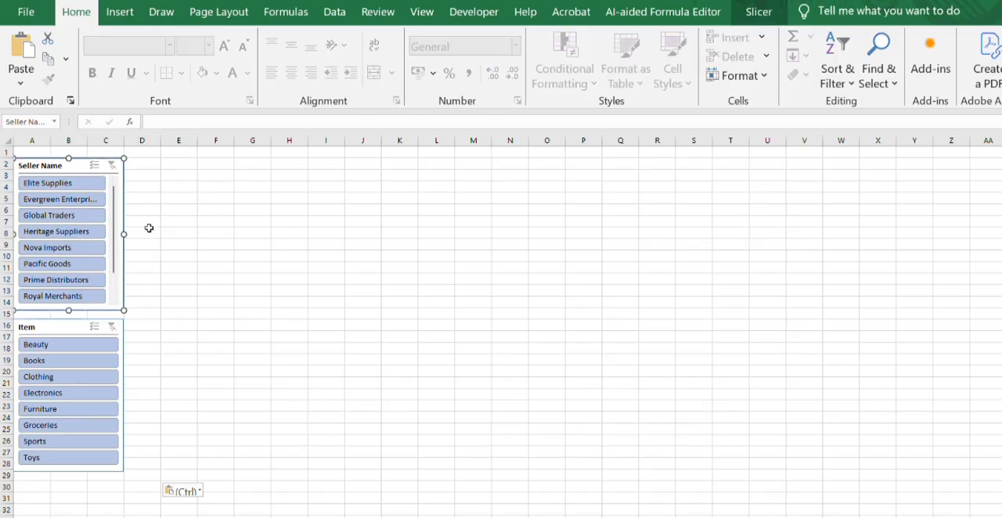
drag(124, 234, 398, 205)
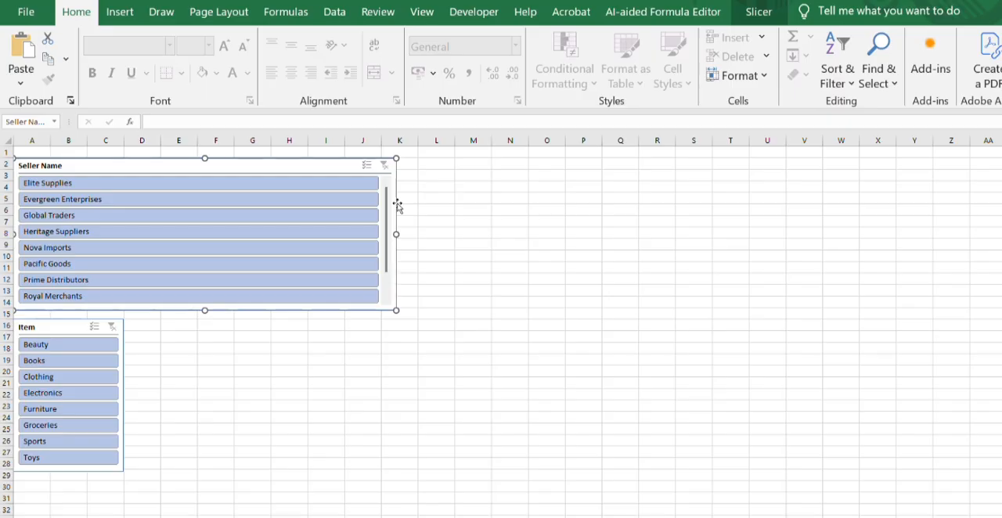
- Arrange the copied Seller Name slicer's buttons in 10 columns
click(769, 14)
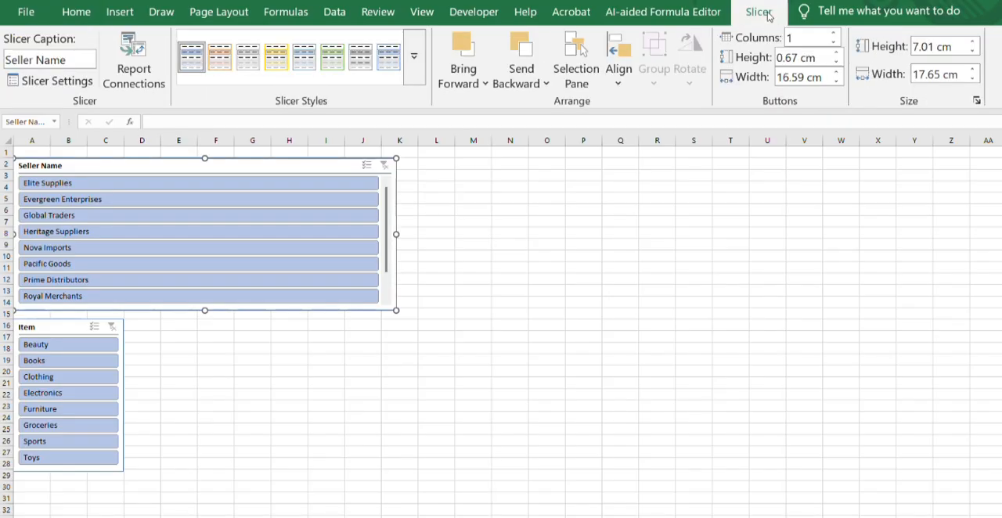
click(835, 34)
click(835, 34)
click(835, 33)
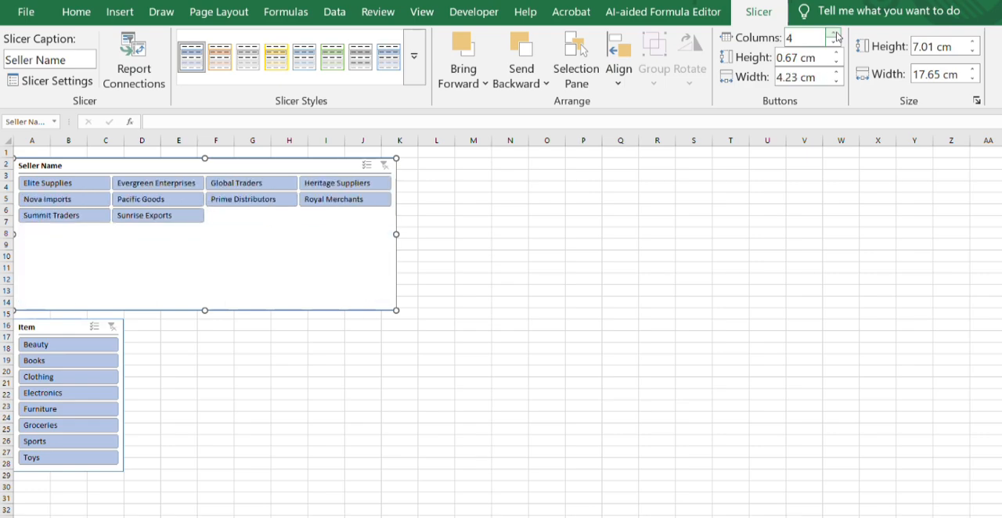
click(835, 34)
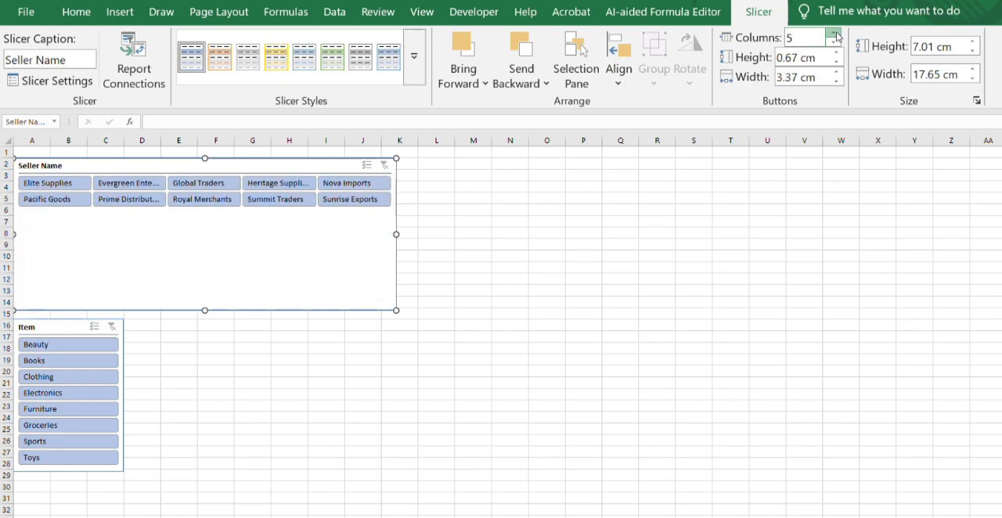
click(835, 34)
click(835, 34)
click(835, 35)
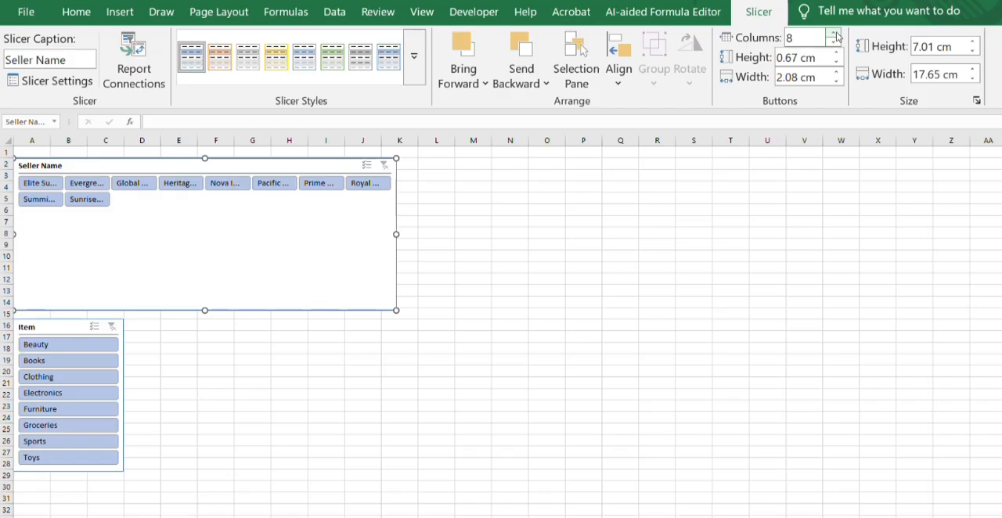
click(835, 34)
click(835, 34)
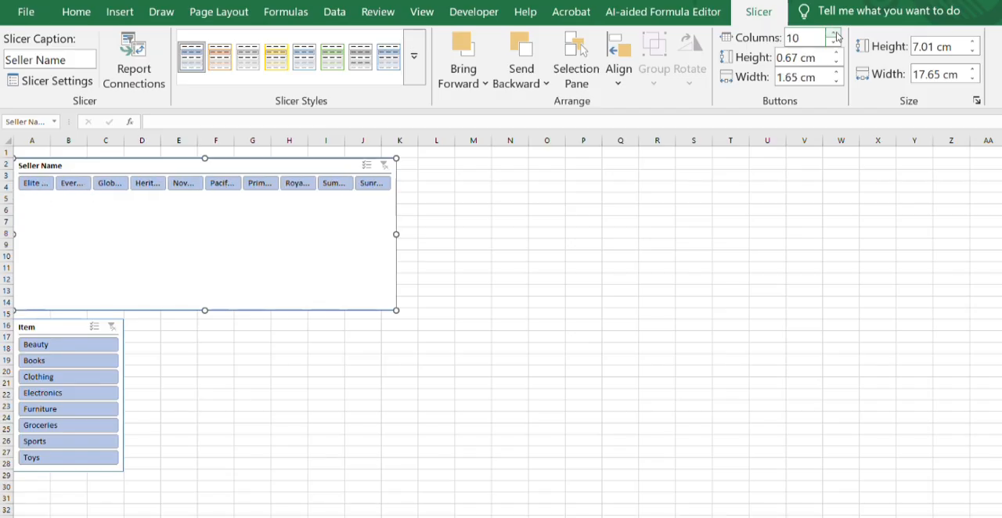
click(614, 290)
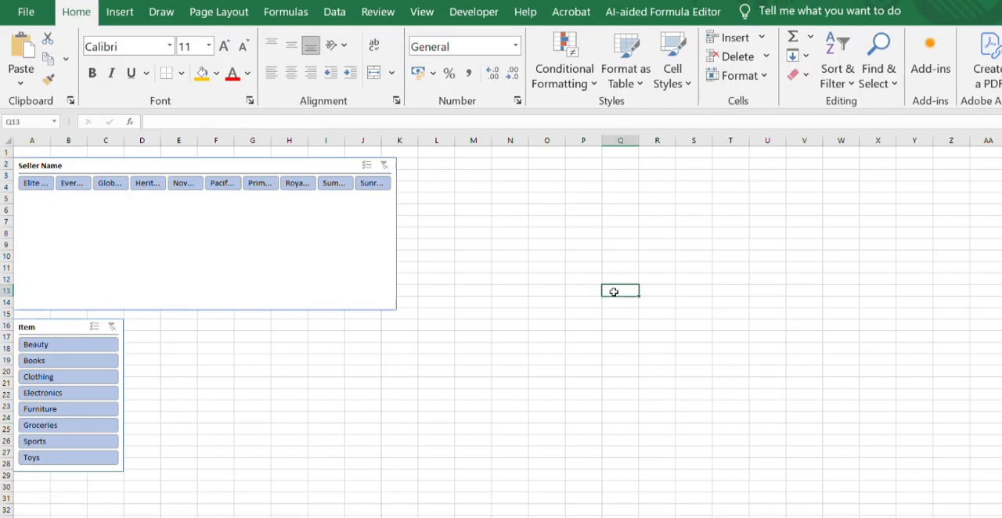
- Resize the Seller Name slicer to about 39.4 cm wide and 2.5 cm high, spanning columns A to W
click(380, 229)
drag(395, 232, 867, 172)
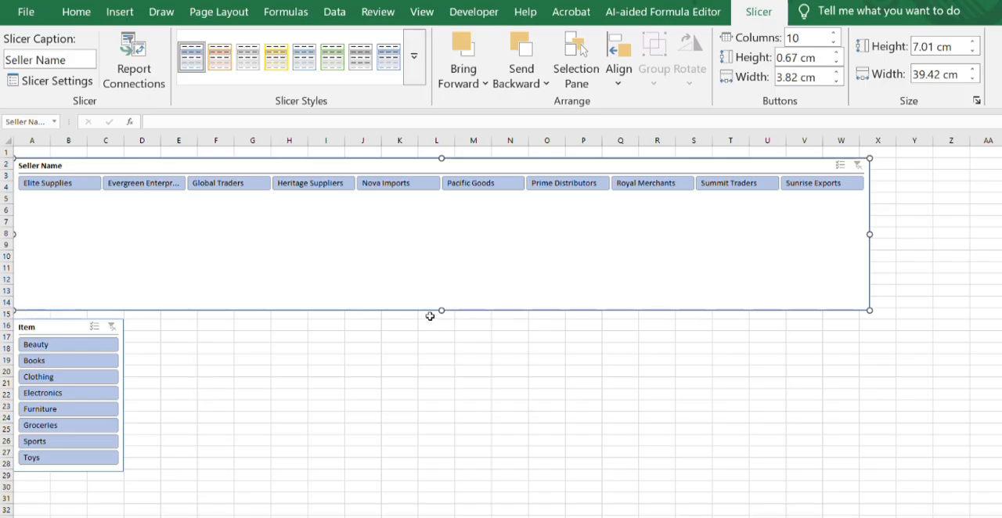
drag(442, 312, 416, 212)
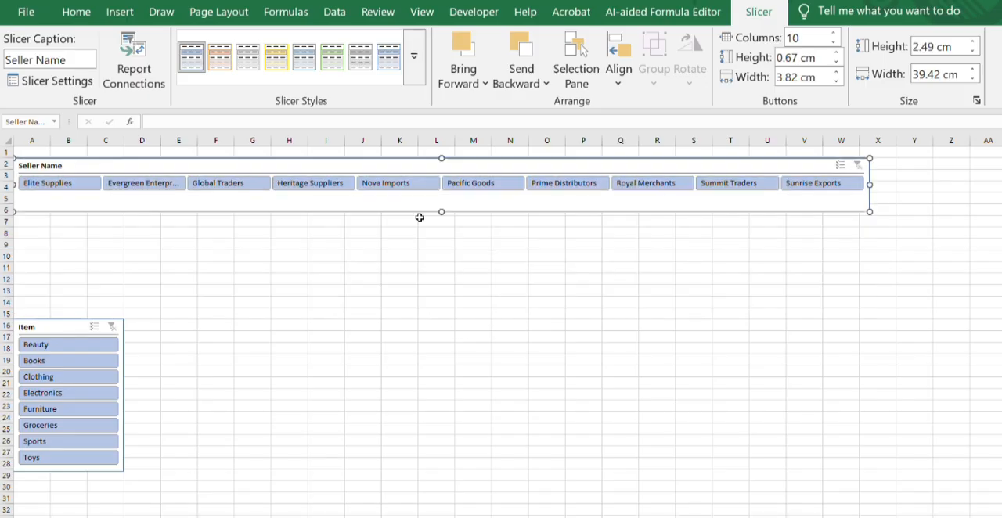
click(446, 279)
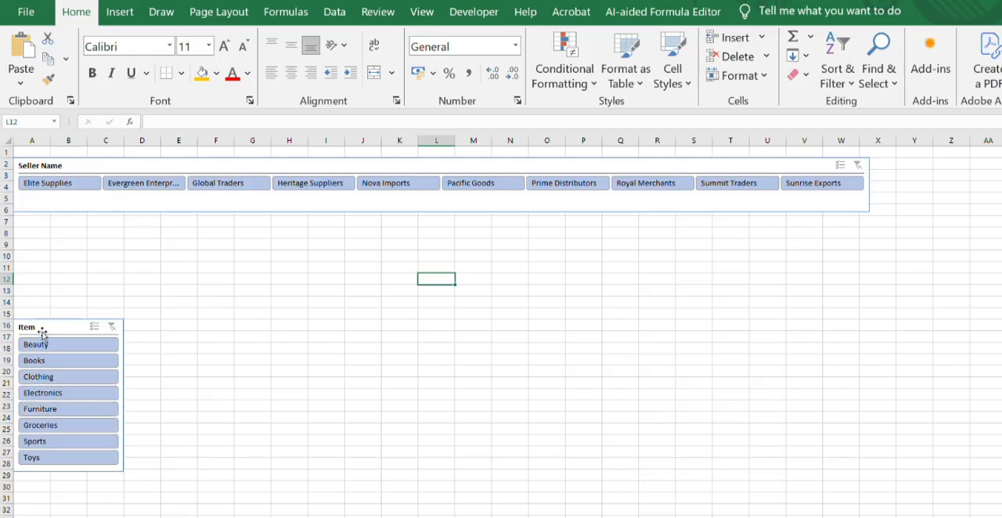
- Move the Item slicer up to row 7 directly beneath the Seller Name slicer and clear its caption
drag(43, 326, 37, 226)
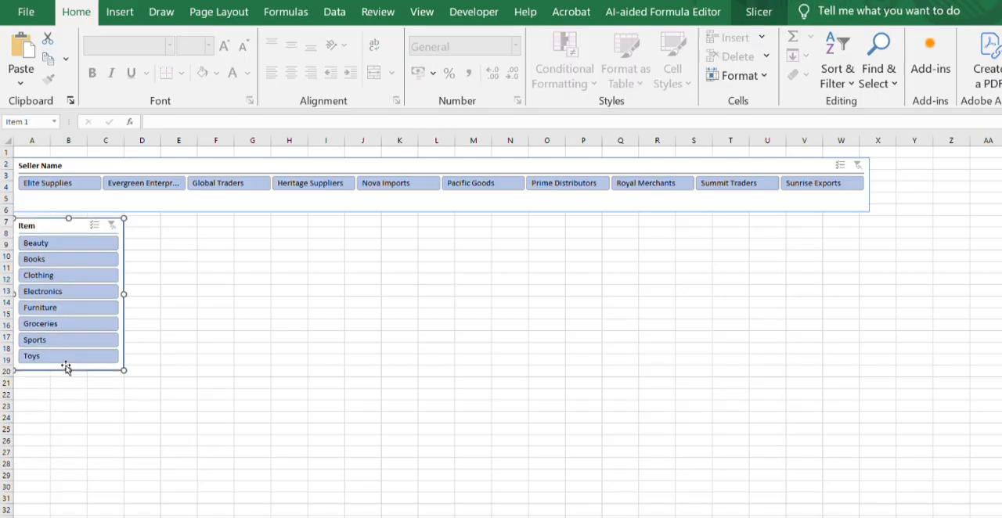
mouse_move(68, 371)
mouse_down()
mouse_move(67, 384)
mouse_move(64, 368)
mouse_up()
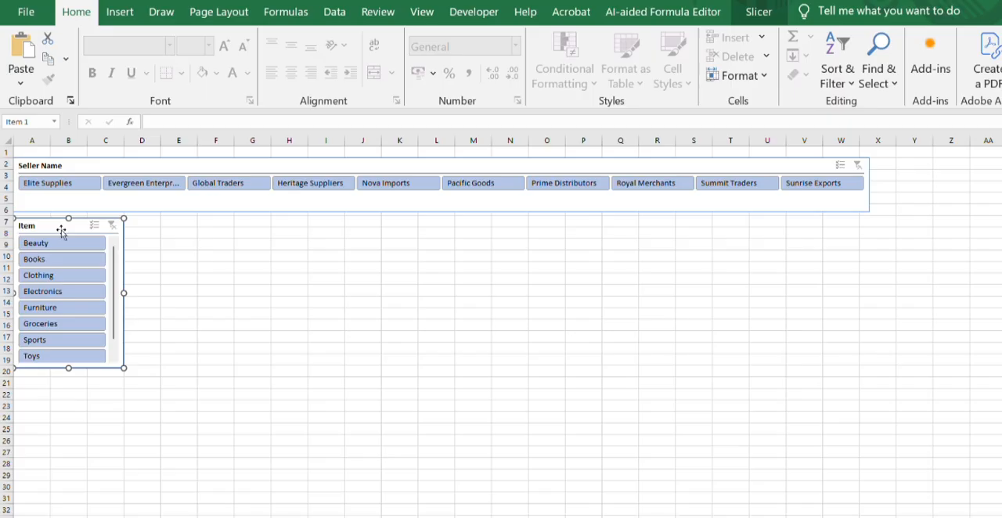
click(747, 10)
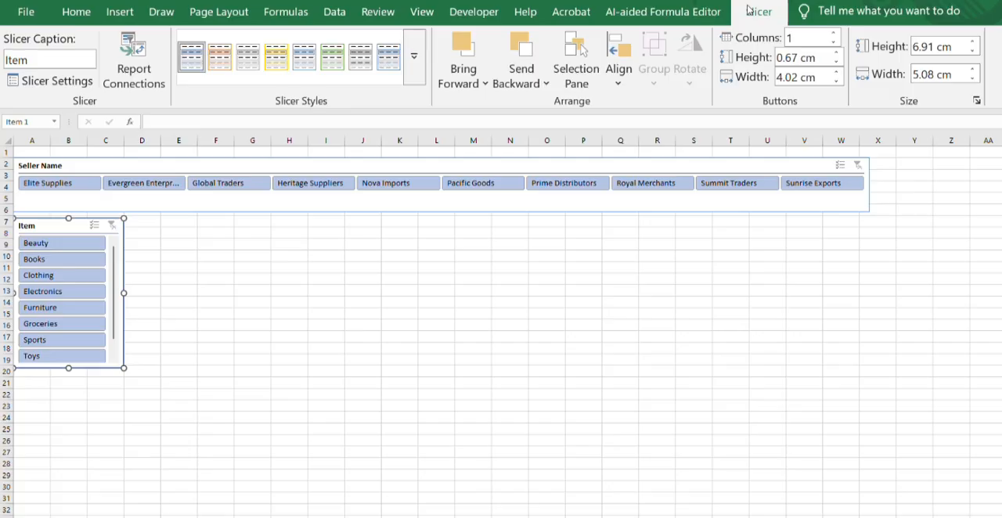
click(63, 64)
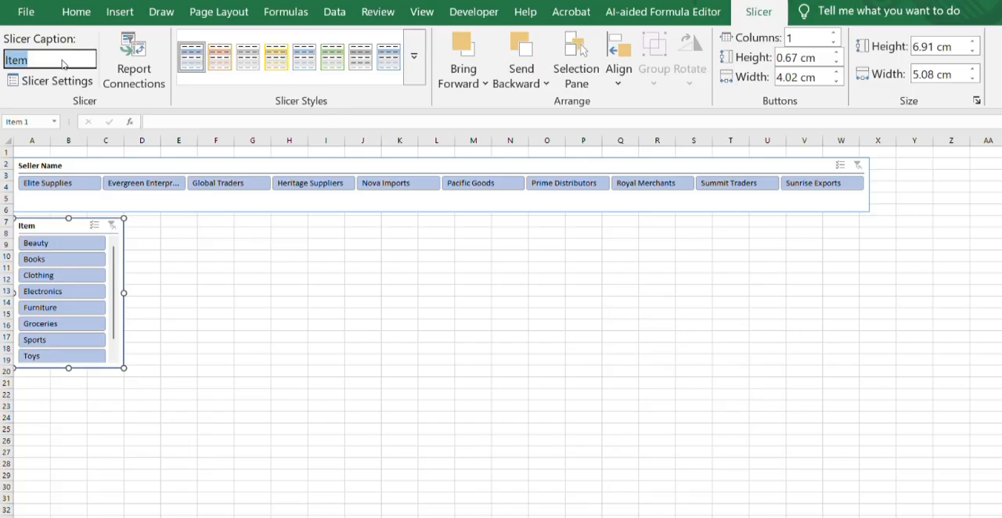
key(BackSpace)
key(Return)
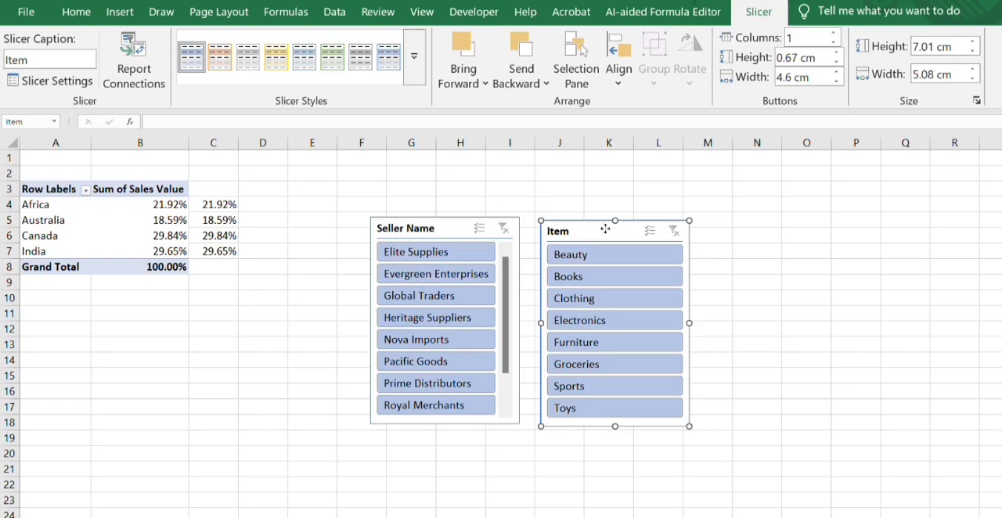
- On the PivotTable's sheet, move the Item slicer to column Q and the Seller Name slicer beside it at column N
drag(605, 228, 968, 167)
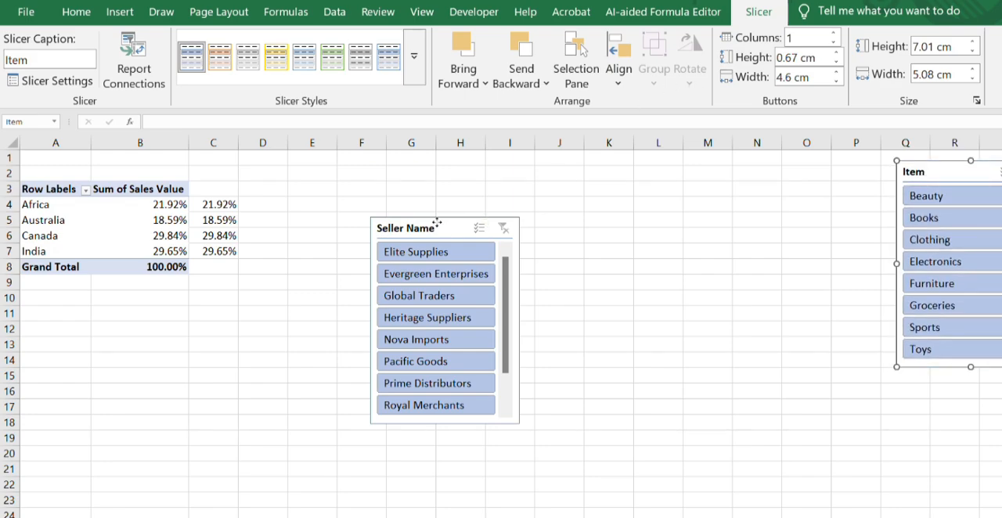
drag(437, 225, 796, 169)
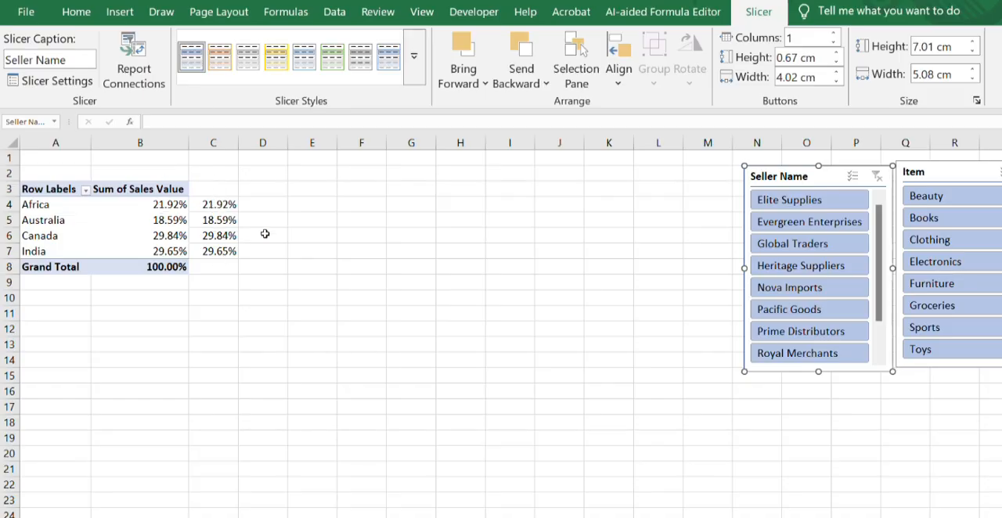
- Enter =1-C4 in D4 to calculate Africa's remaining percentage and fill it down to D7
click(252, 205)
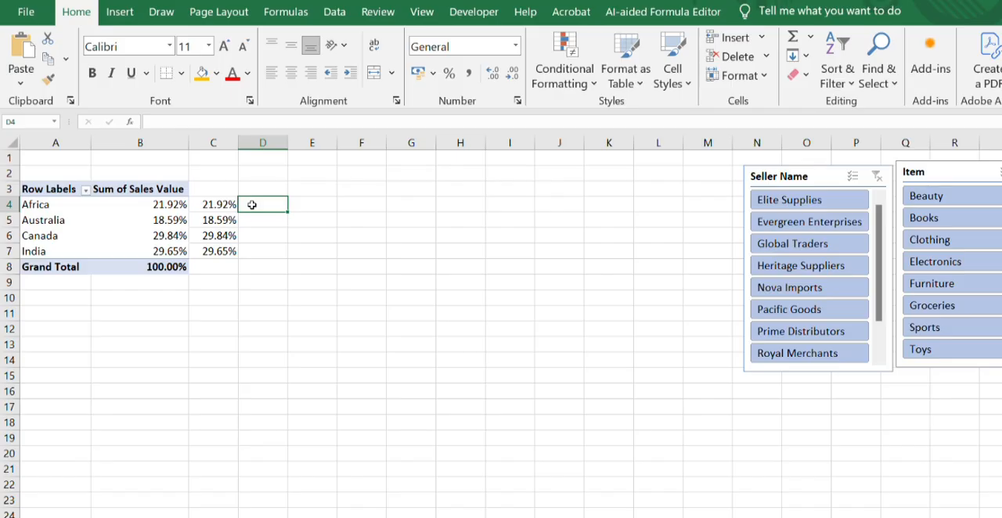
text(=1)
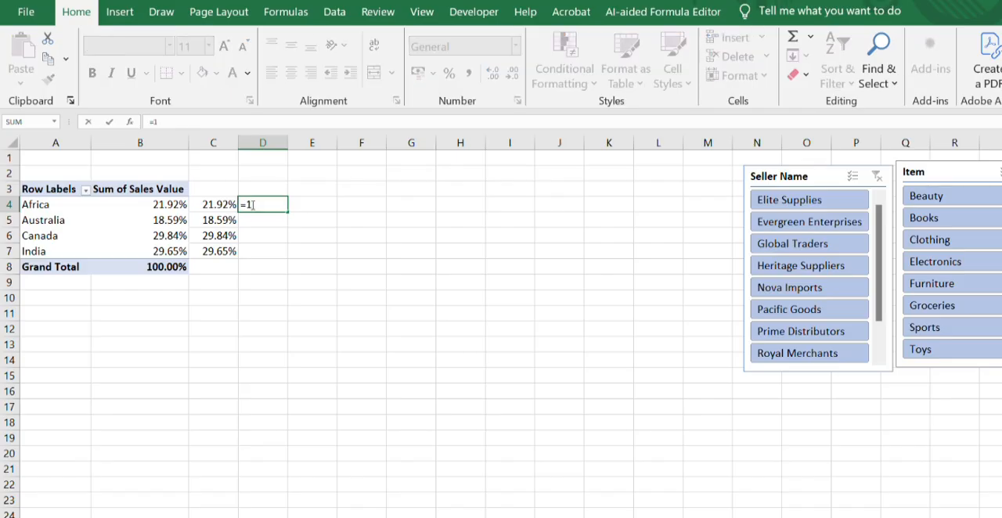
text(-)
click(210, 204)
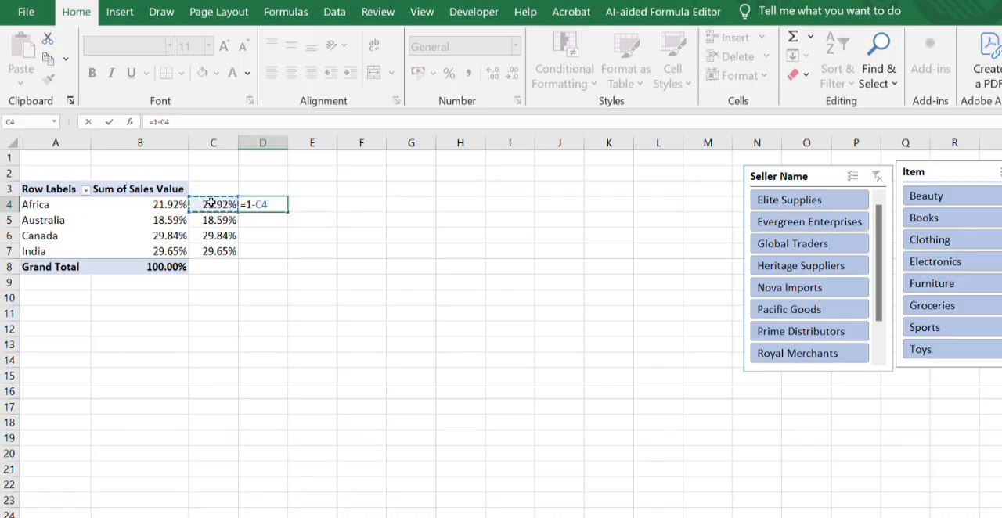
key(Return)
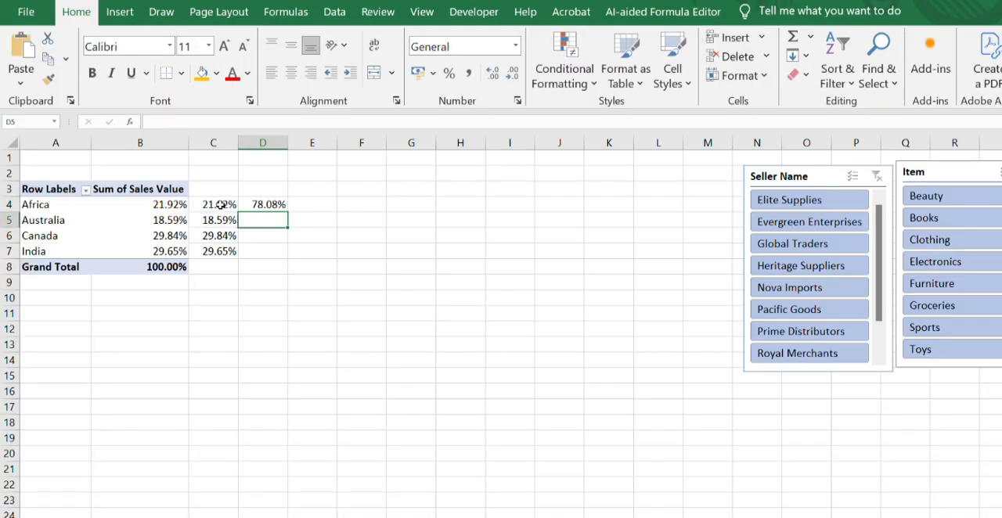
click(276, 202)
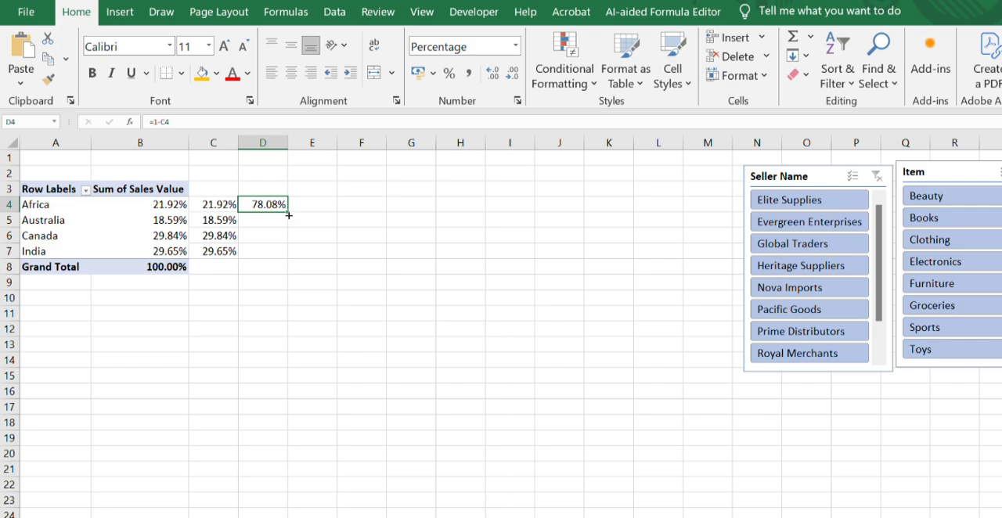
drag(288, 214, 287, 263)
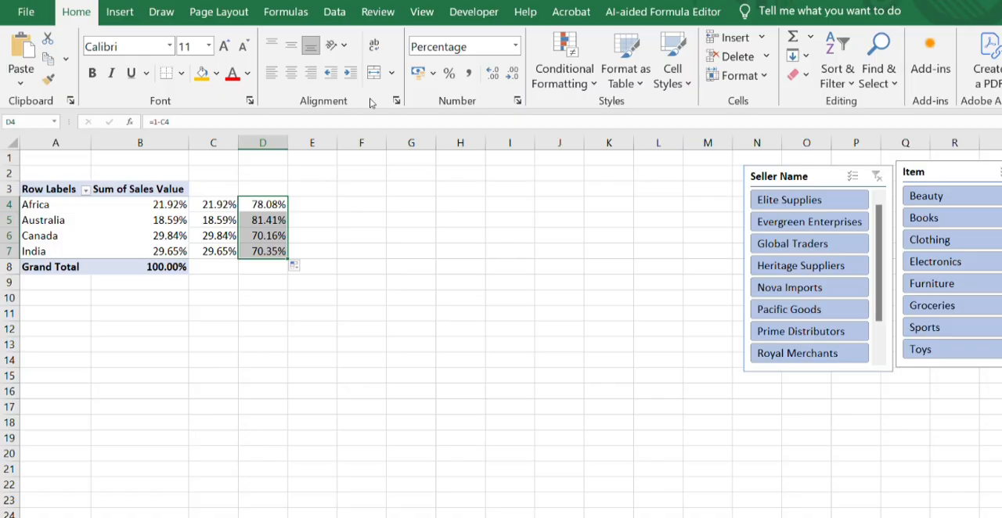
- Enter 100% in E4 and fill it down to E7
click(314, 206)
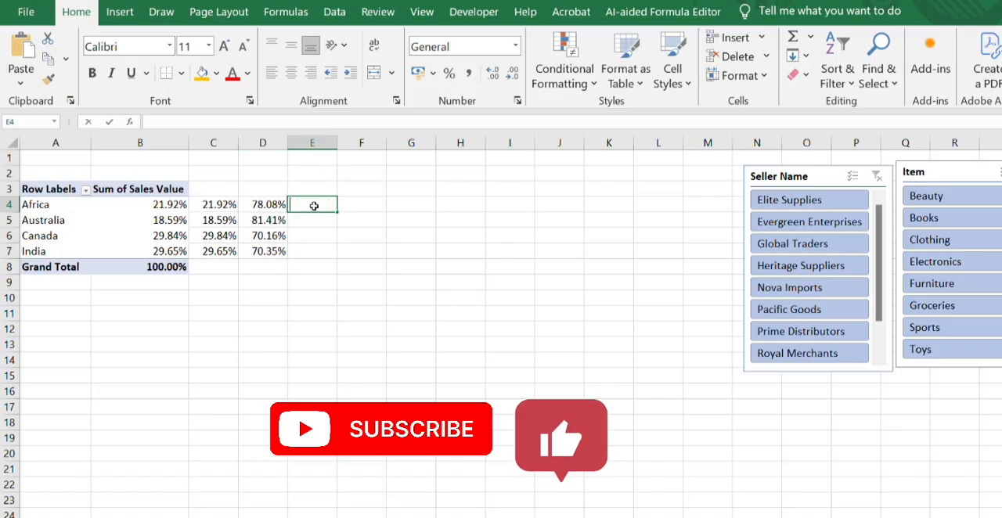
text(100)
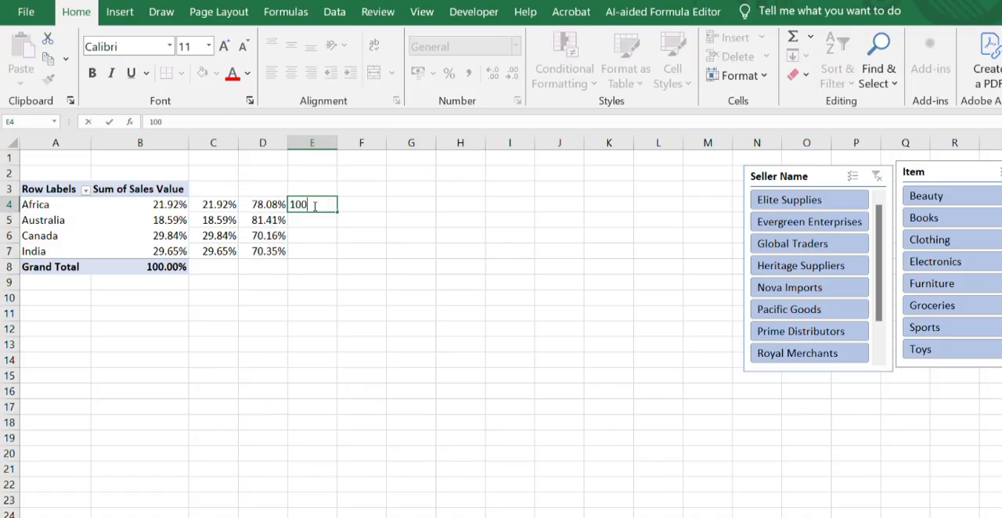
text(%)
click(331, 283)
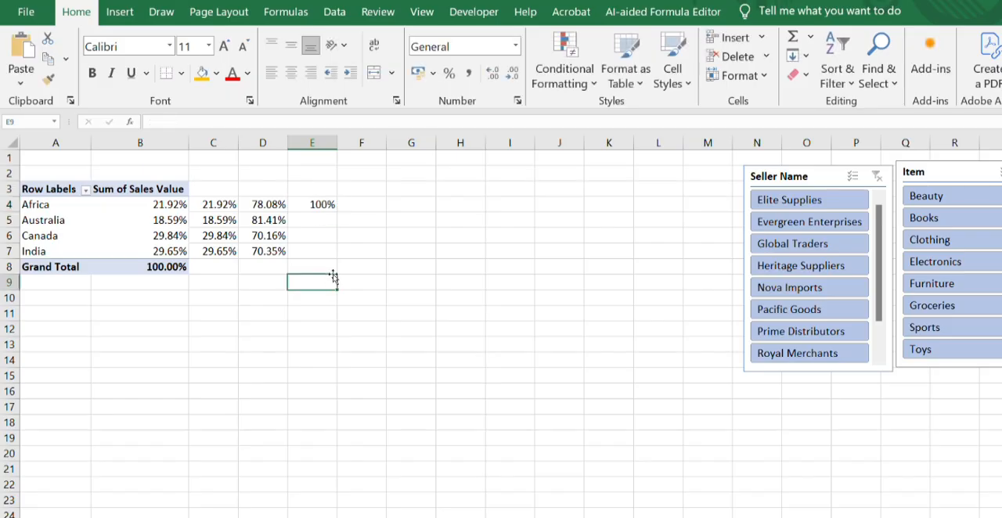
click(319, 205)
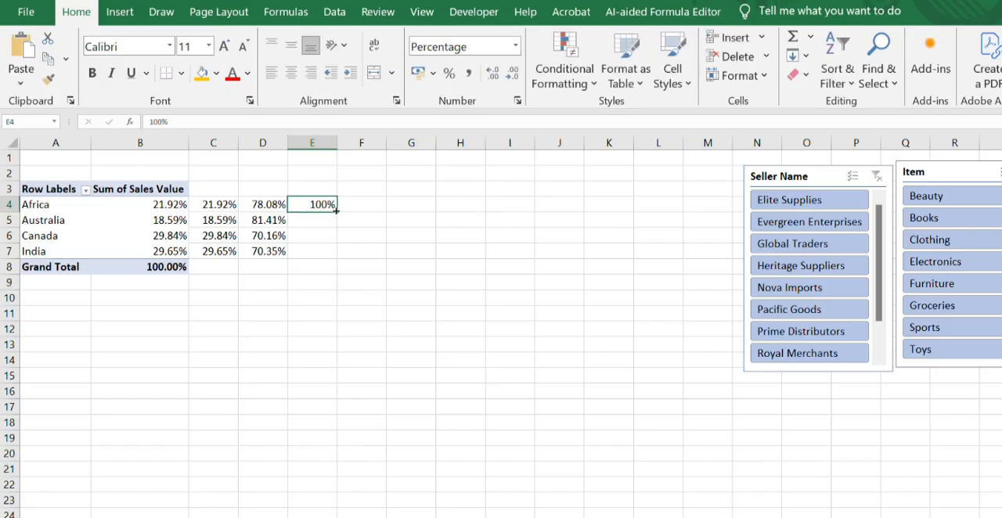
drag(337, 212, 337, 259)
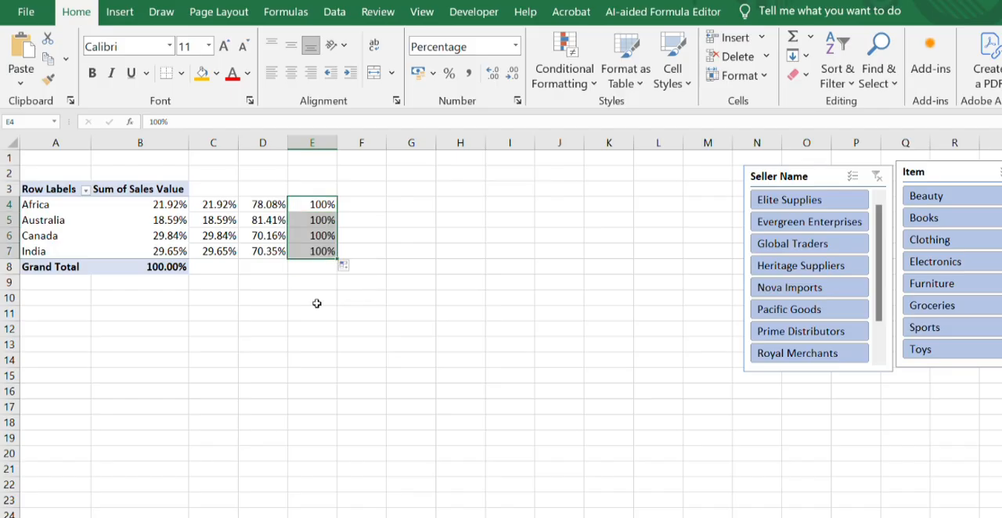
click(296, 325)
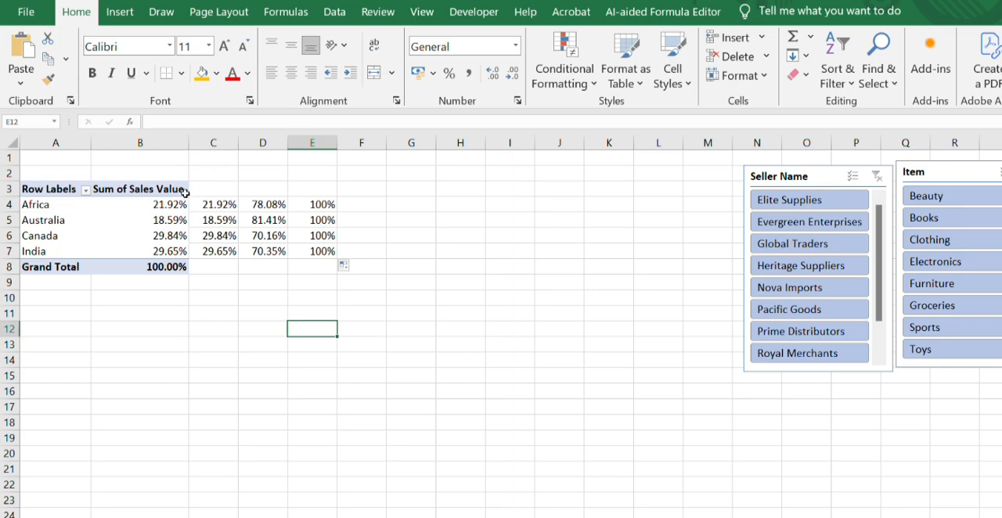
- Insert a doughnut chart from Africa's values in C4:E4 and delete the chart title
click(208, 204)
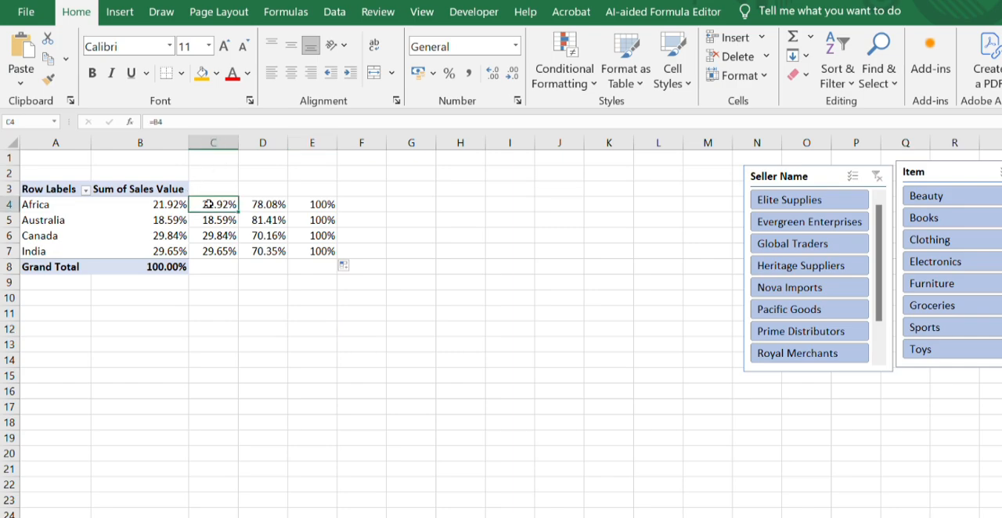
drag(208, 204, 299, 204)
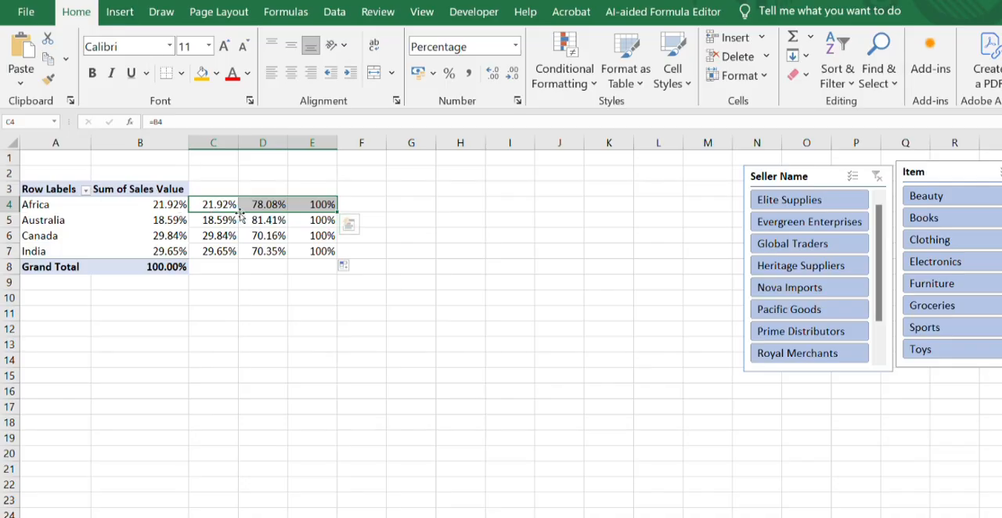
click(122, 15)
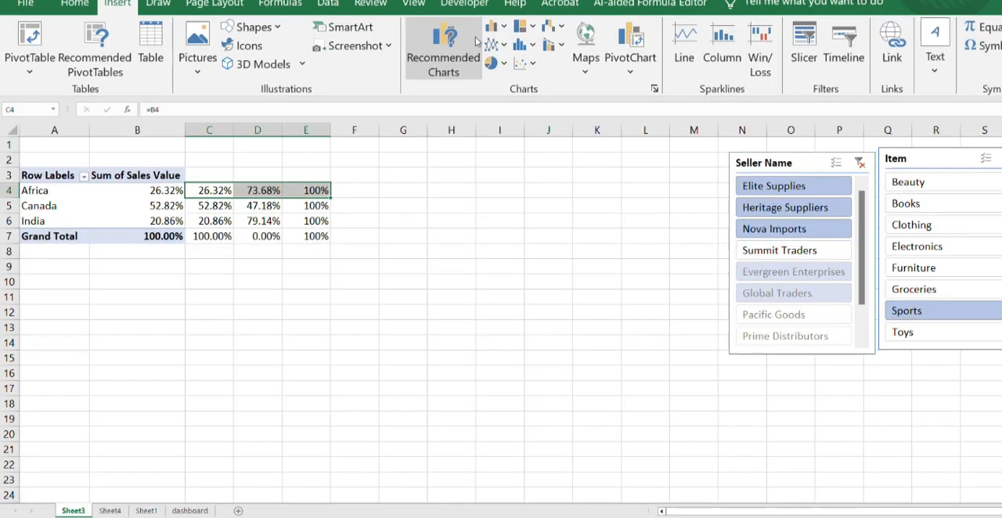
click(501, 63)
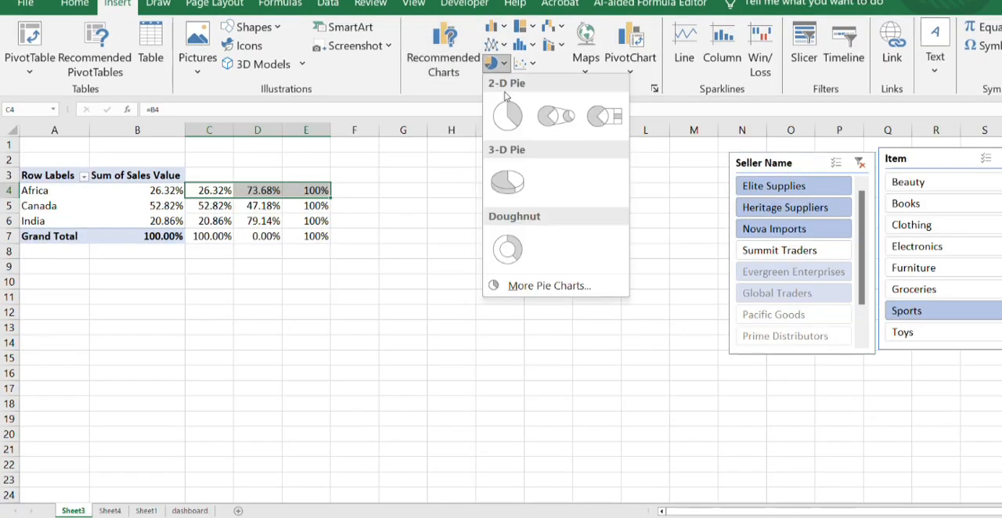
click(507, 249)
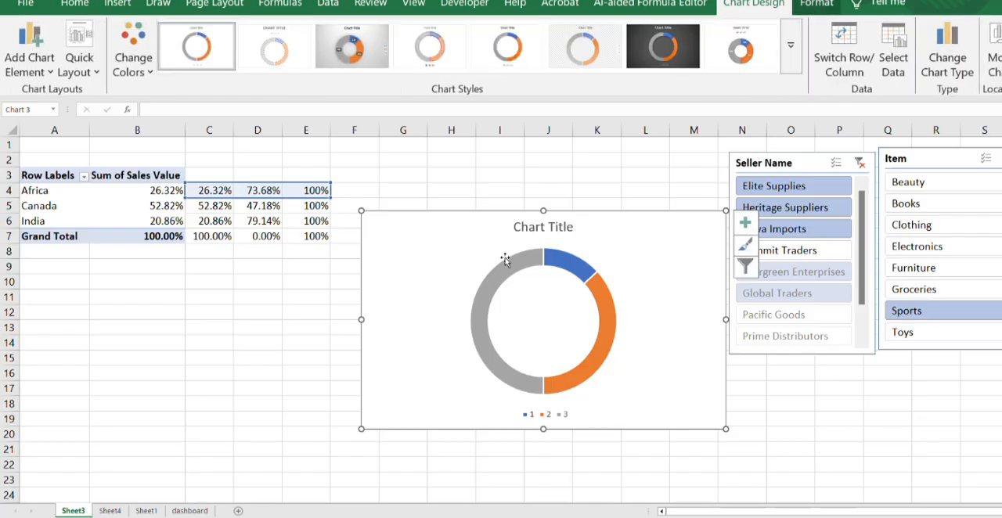
click(551, 228)
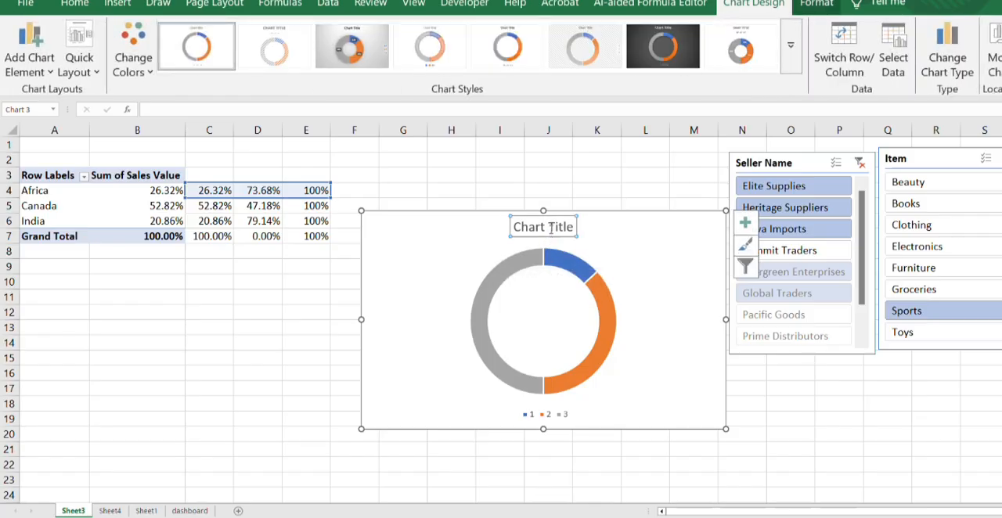
key(Delete)
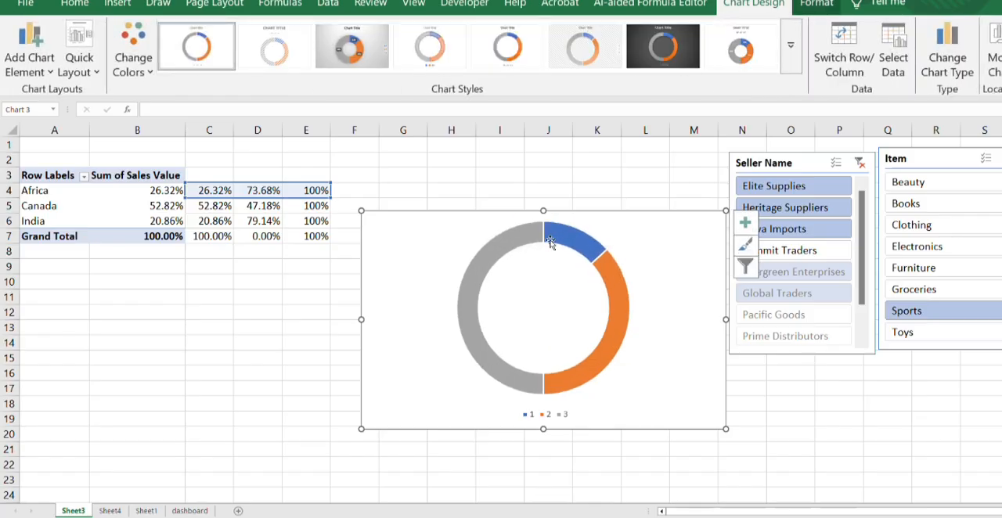
- Delete the doughnut chart's legend and narrow the chart to roughly half its width
click(538, 414)
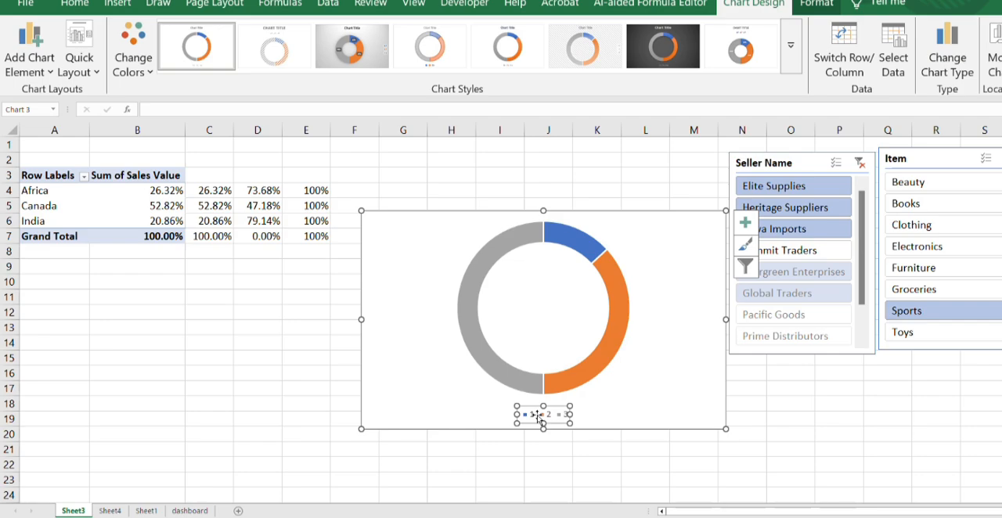
key(Delete)
click(563, 345)
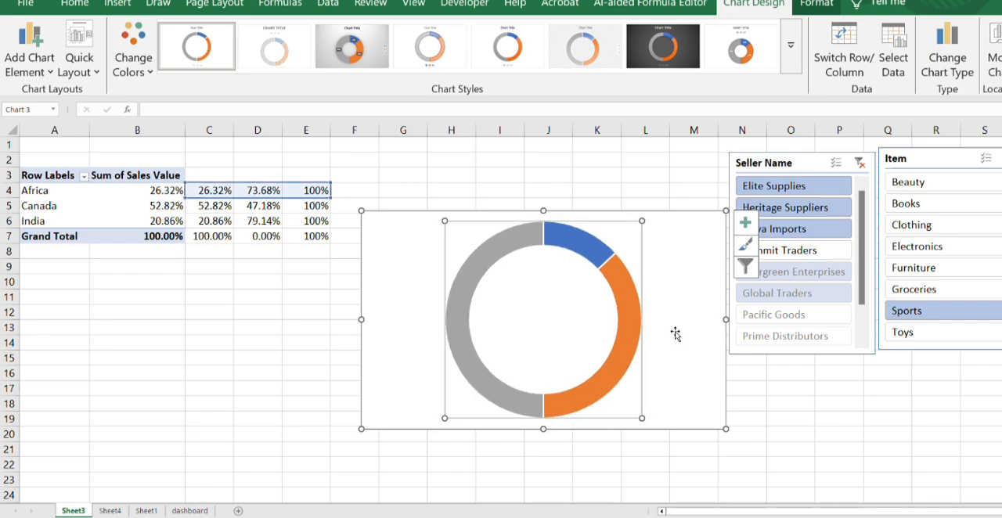
drag(724, 320, 532, 340)
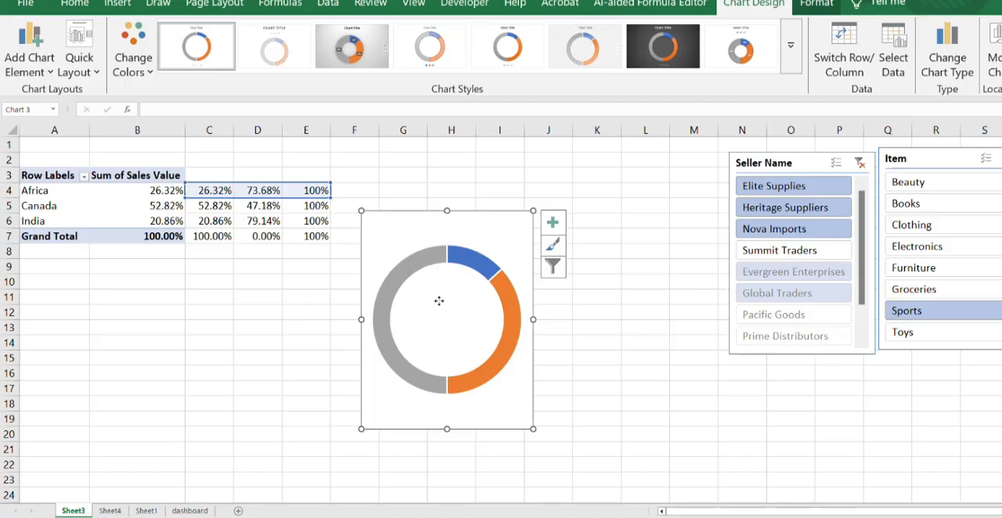
- Centre the doughnut within its chart area and move the chart below the PivotTable, starting at row 9
drag(439, 300, 192, 317)
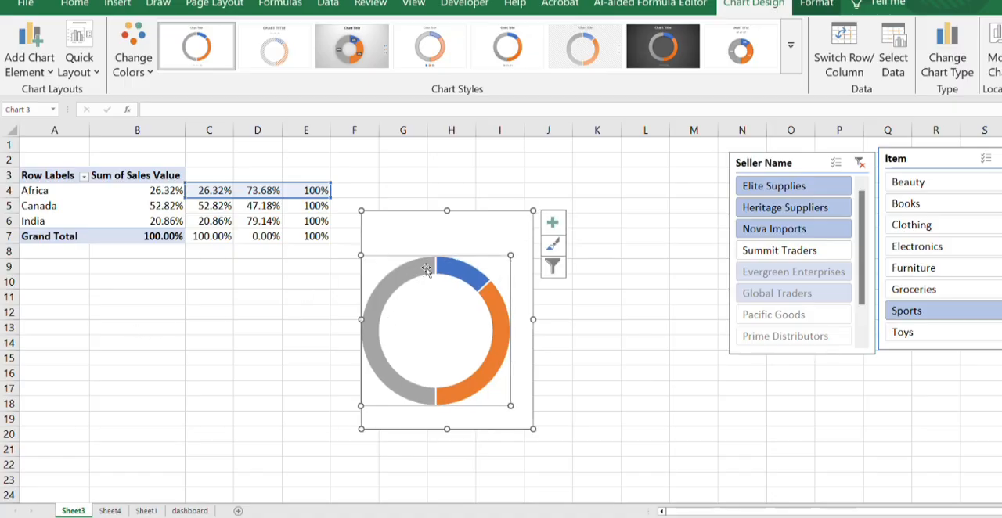
mouse_move(428, 297)
mouse_down()
mouse_move(453, 286)
mouse_move(439, 288)
mouse_up()
click(411, 212)
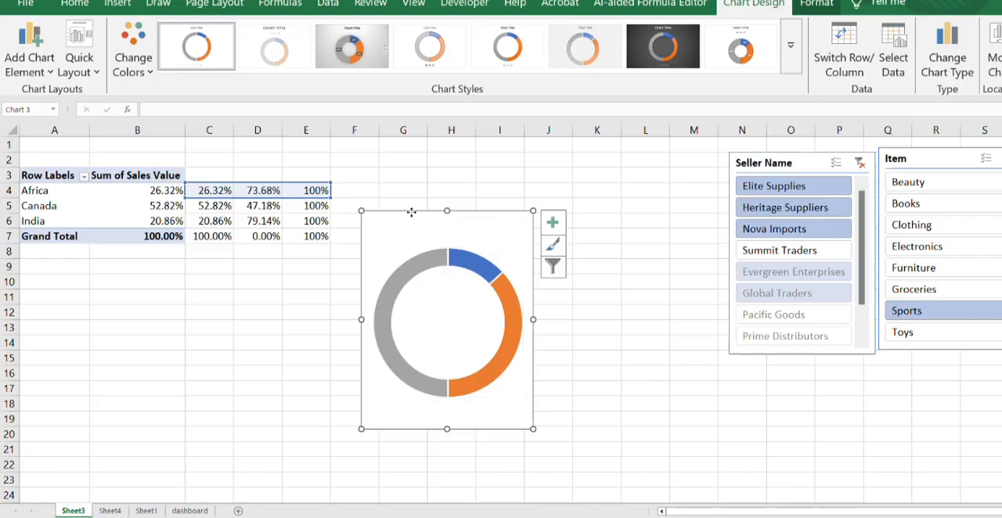
drag(411, 212, 106, 266)
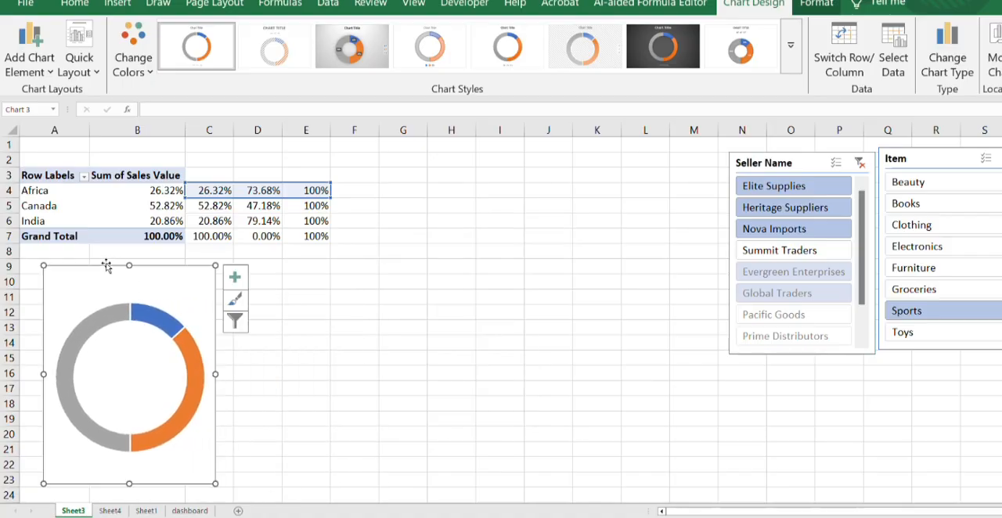
click(378, 315)
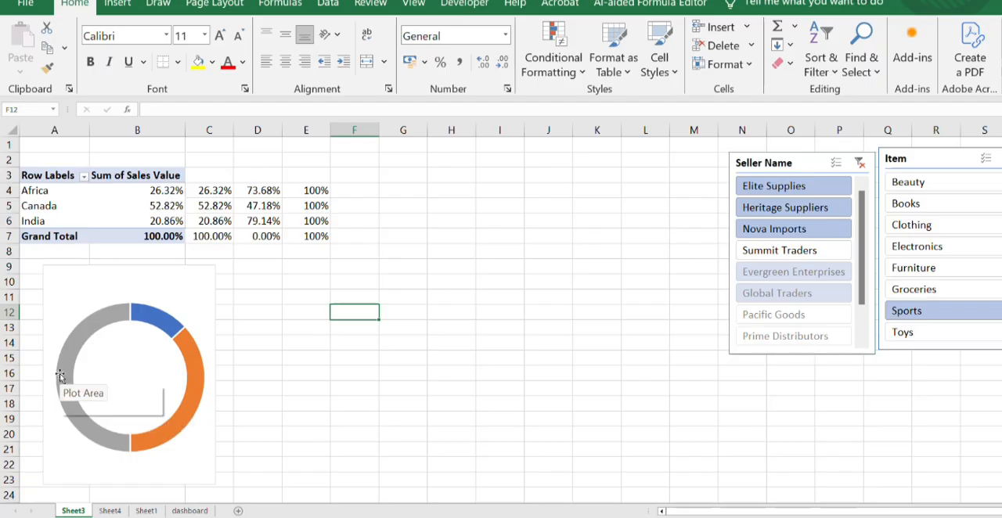
- Set the doughnut series' angle of first slice to 270°
mouse_move(61, 374)
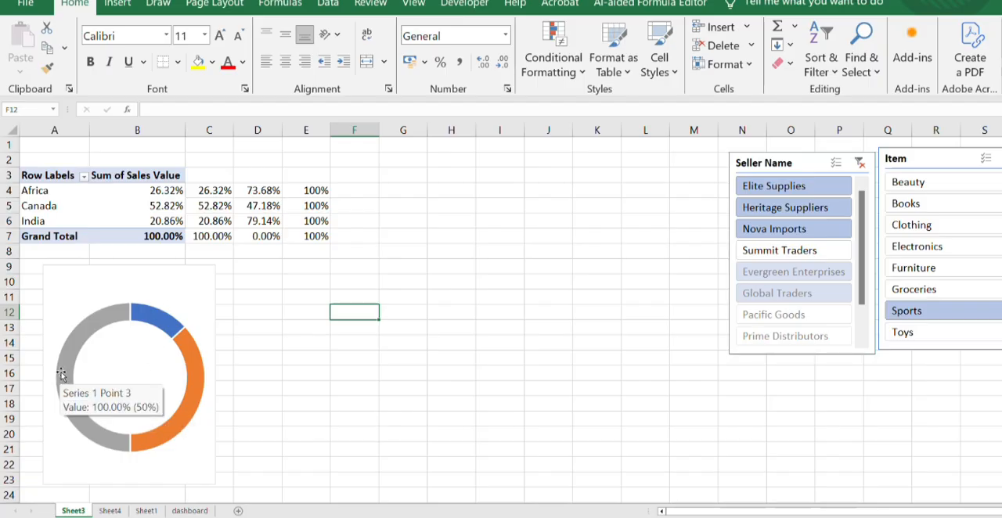
click(160, 314)
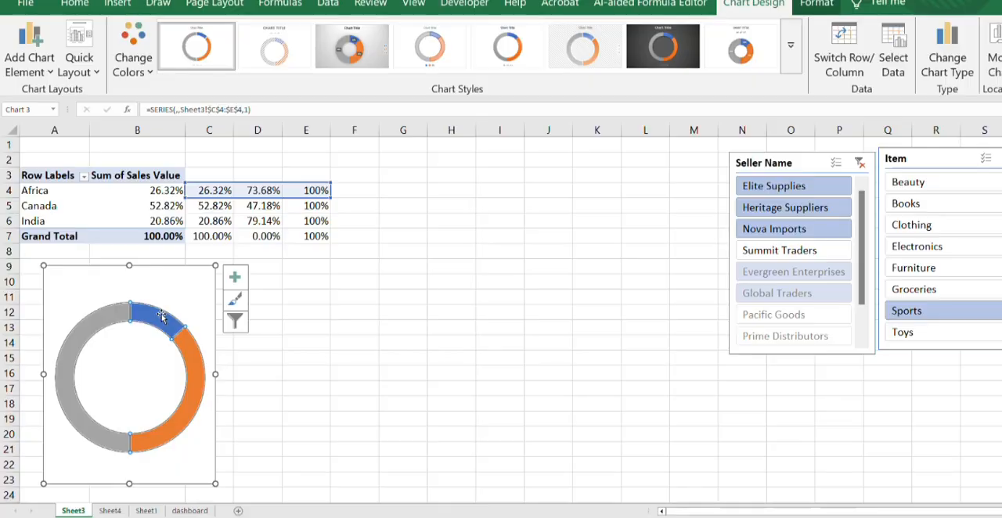
right_click(162, 314)
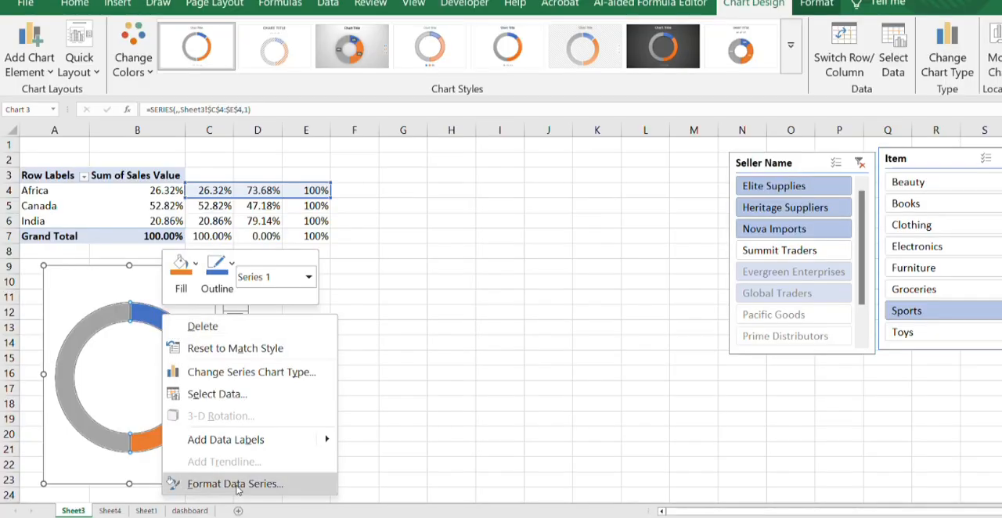
click(235, 484)
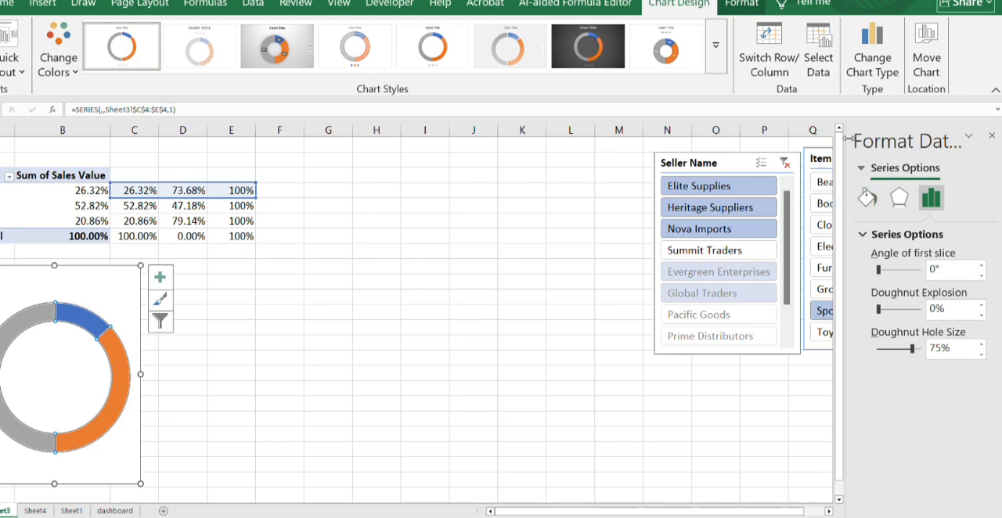
drag(843, 127, 631, 168)
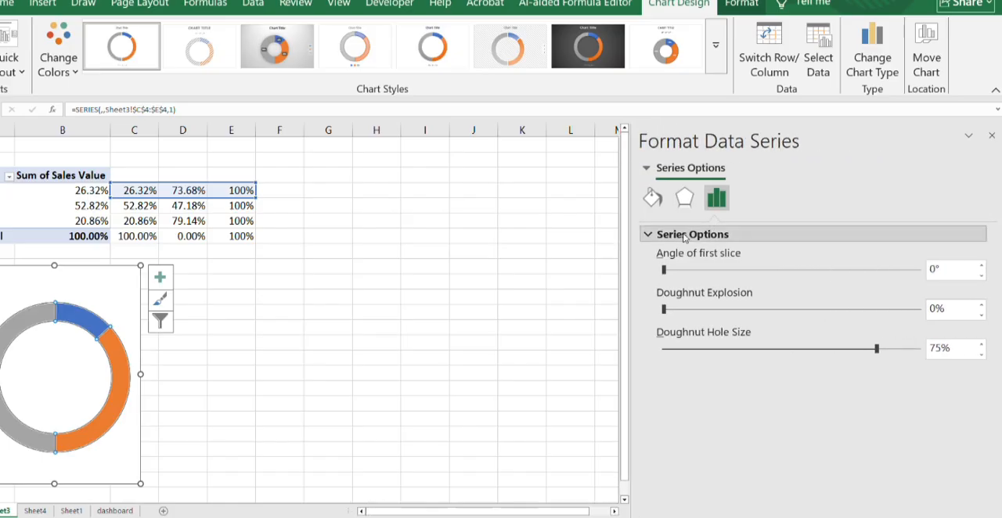
click(650, 201)
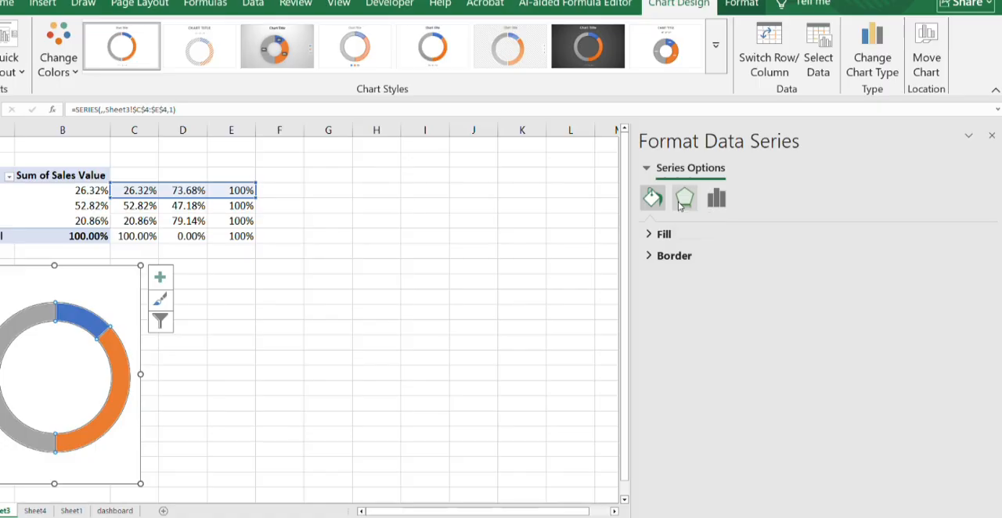
click(682, 202)
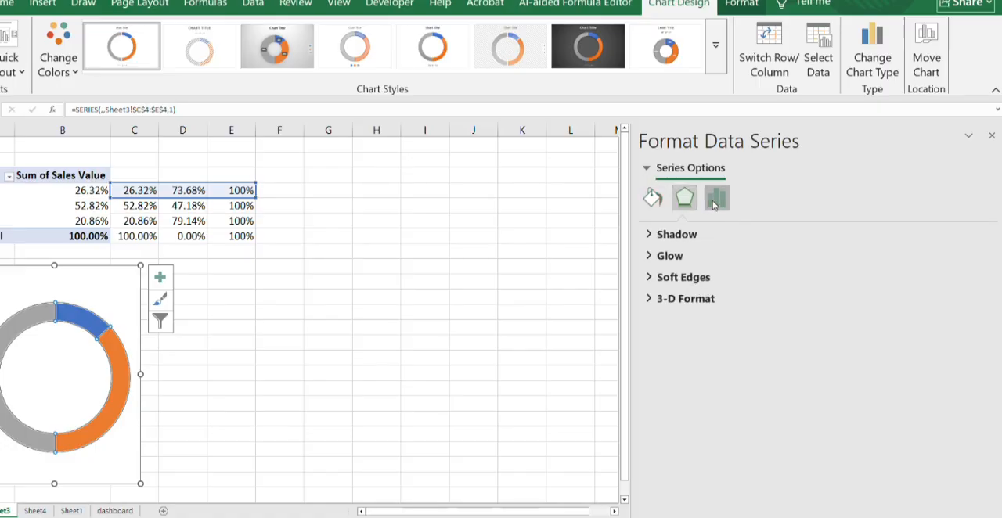
click(715, 202)
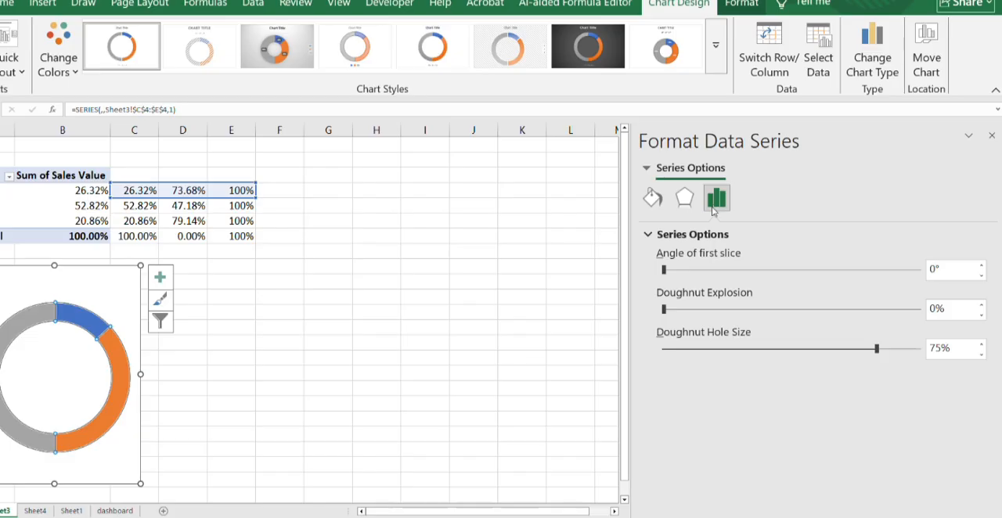
click(933, 268)
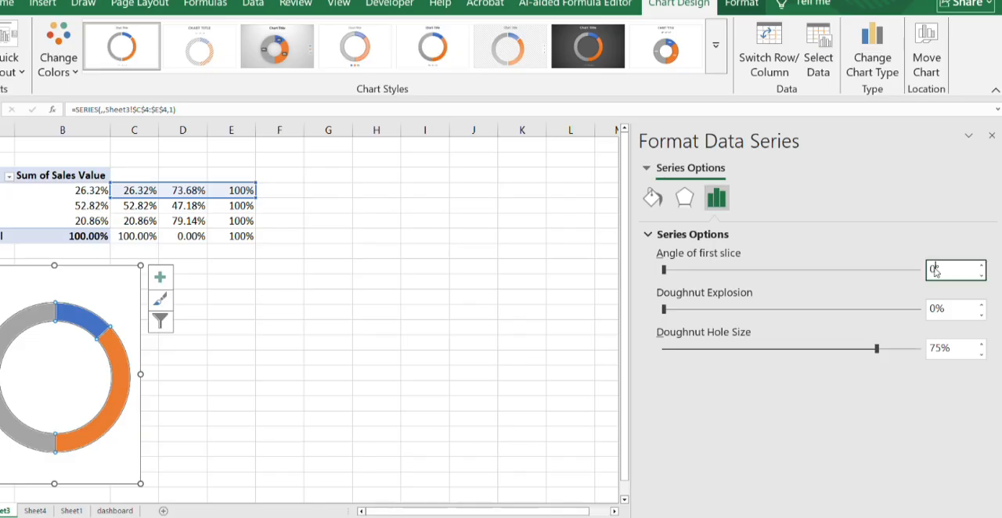
text(270)
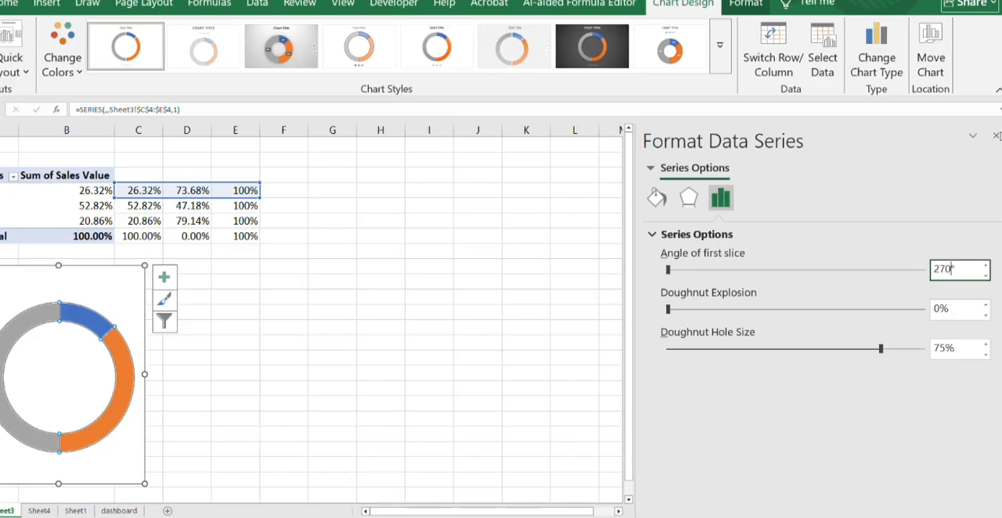
click(996, 136)
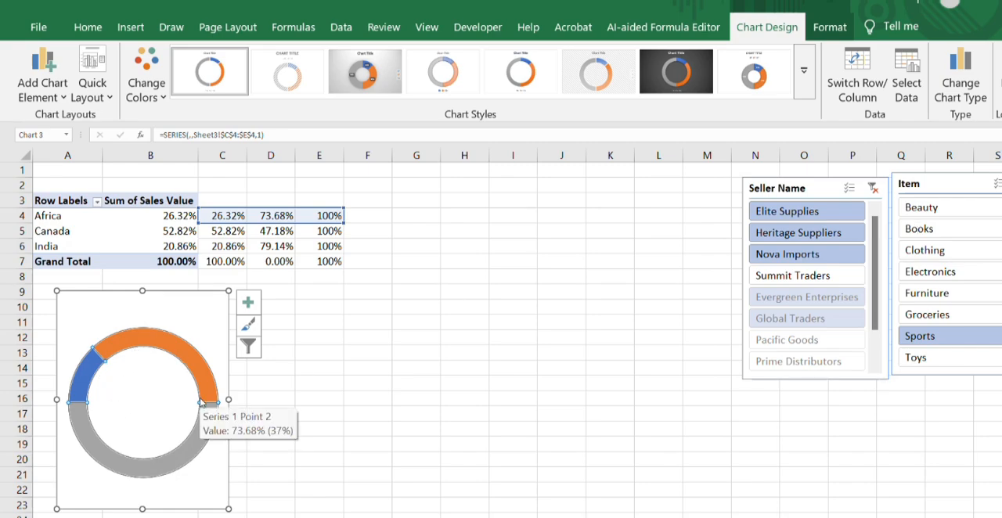
- Remove the fill and outline from the grey 100% slice forming the doughnut's lower half
click(166, 459)
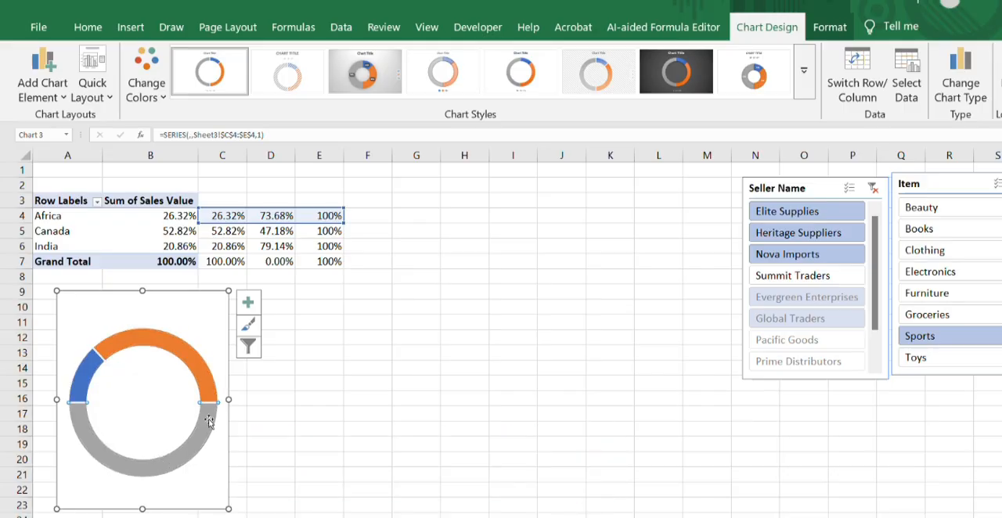
click(829, 32)
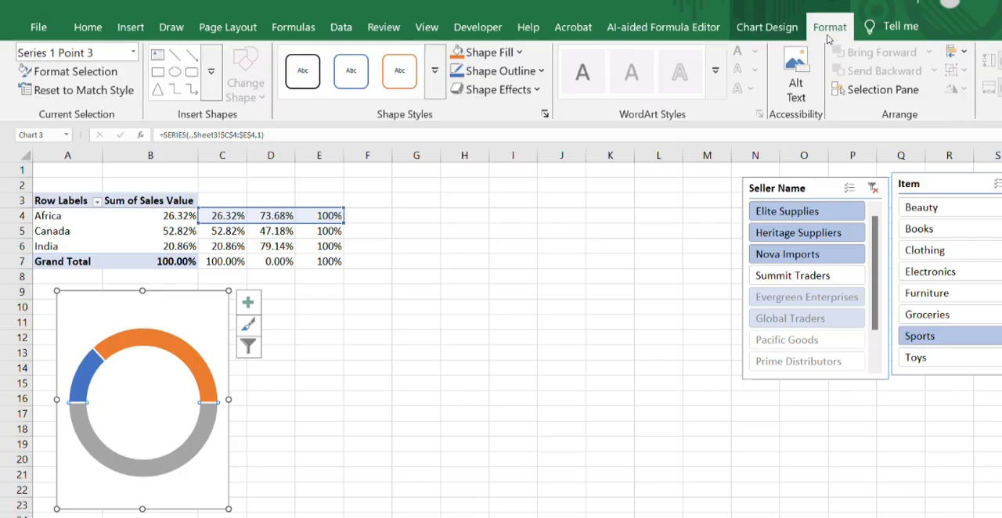
click(499, 52)
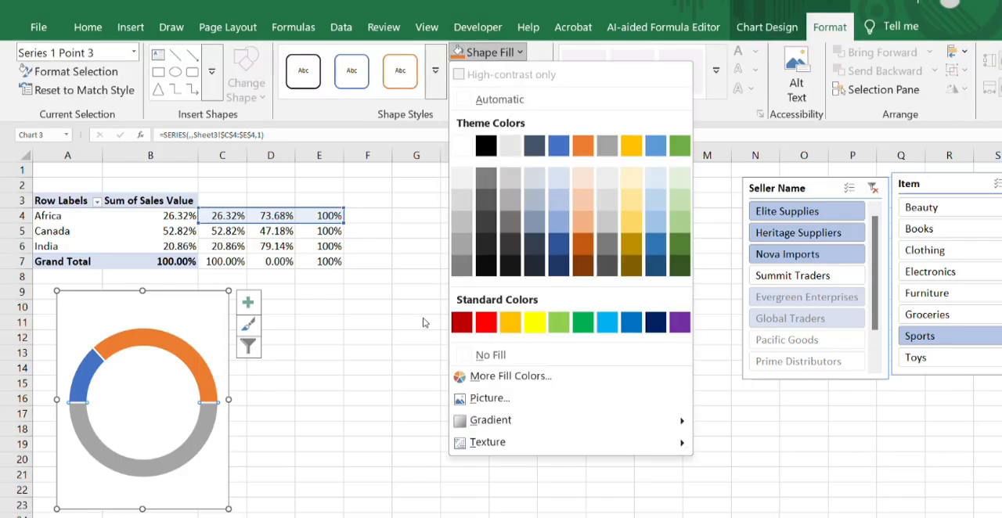
click(476, 356)
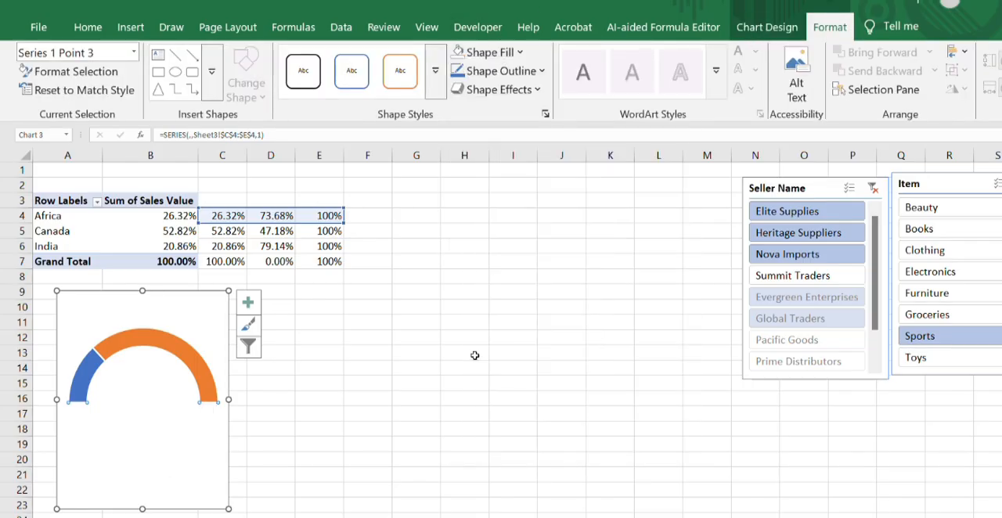
click(531, 72)
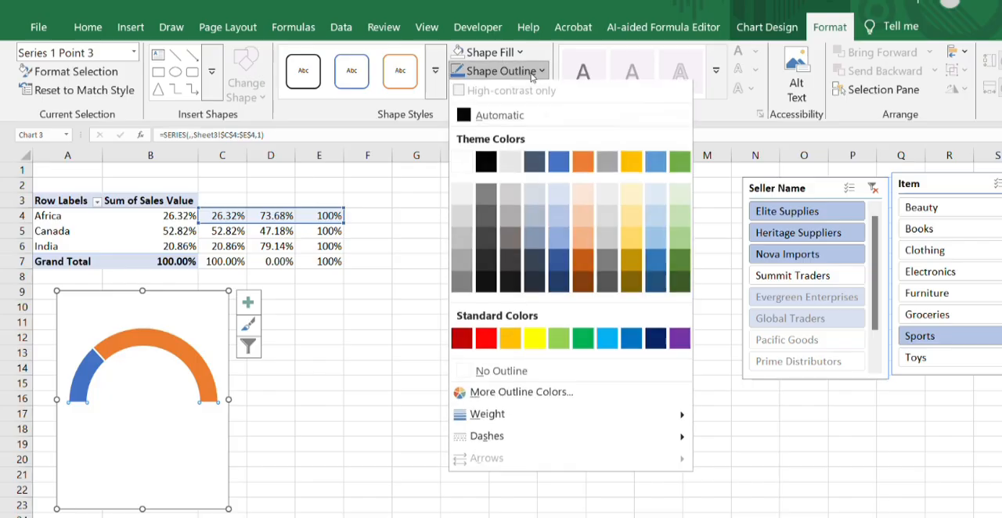
click(495, 373)
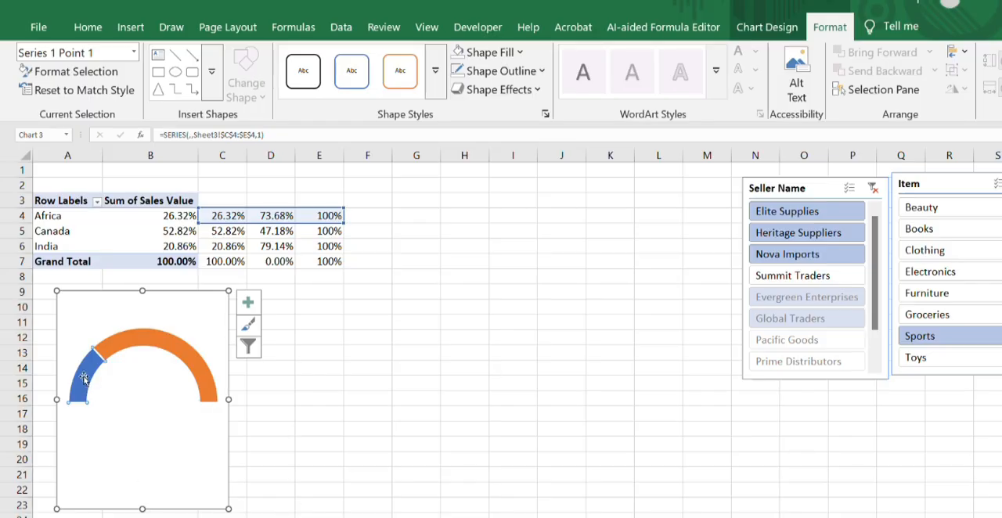
- Apply the solid blue theme style with a dark outline to Africa's percentage slice and the remaining-percentage slice
click(435, 72)
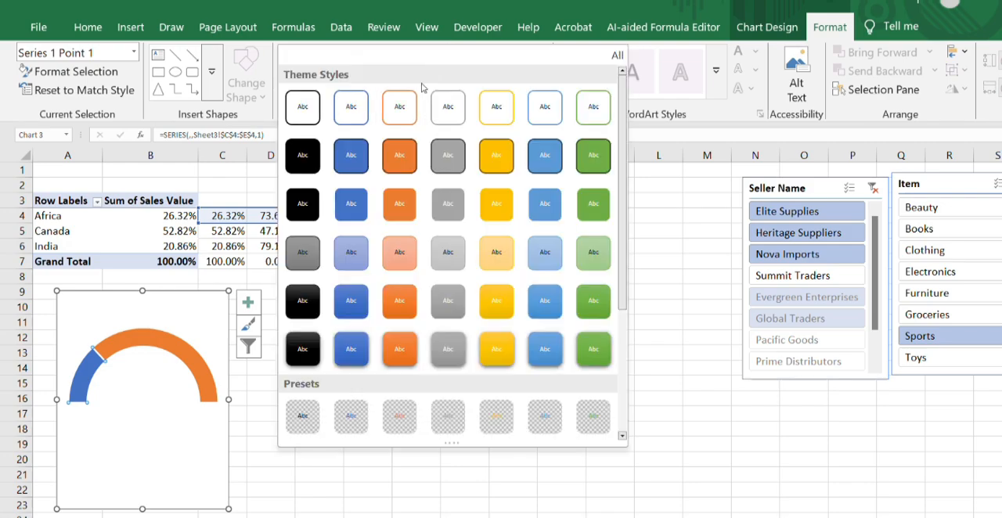
click(342, 155)
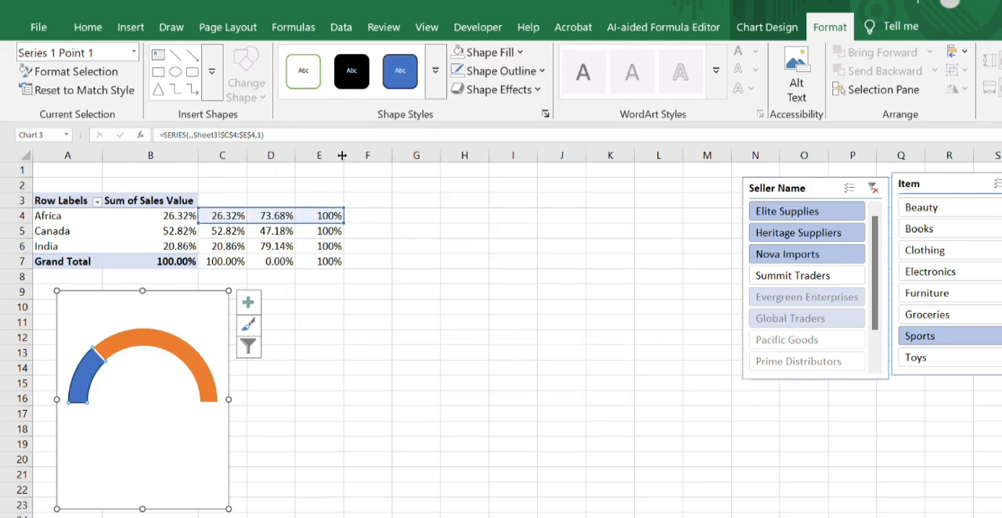
click(114, 345)
click(399, 83)
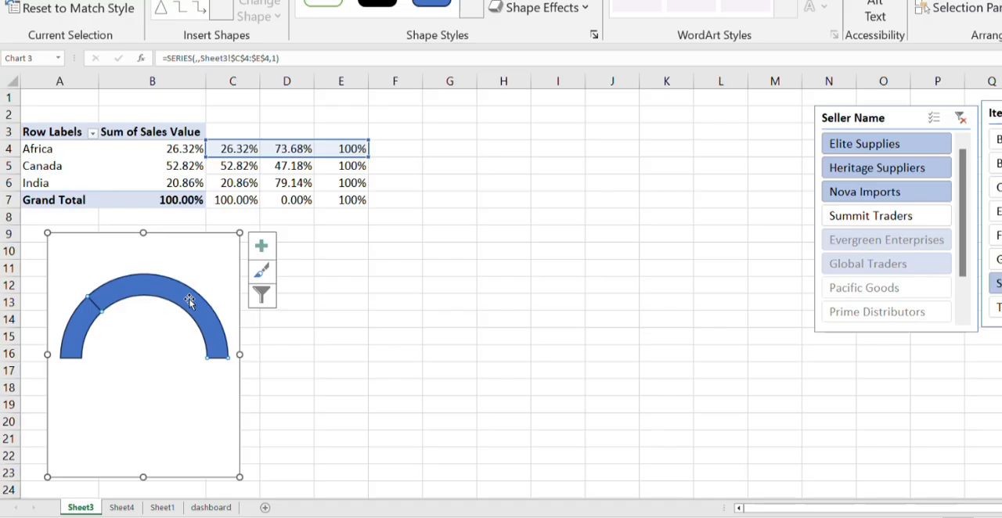
- Set the remaining-percentage slice's fill transparency to 70% and remove its outline
right_click(188, 301)
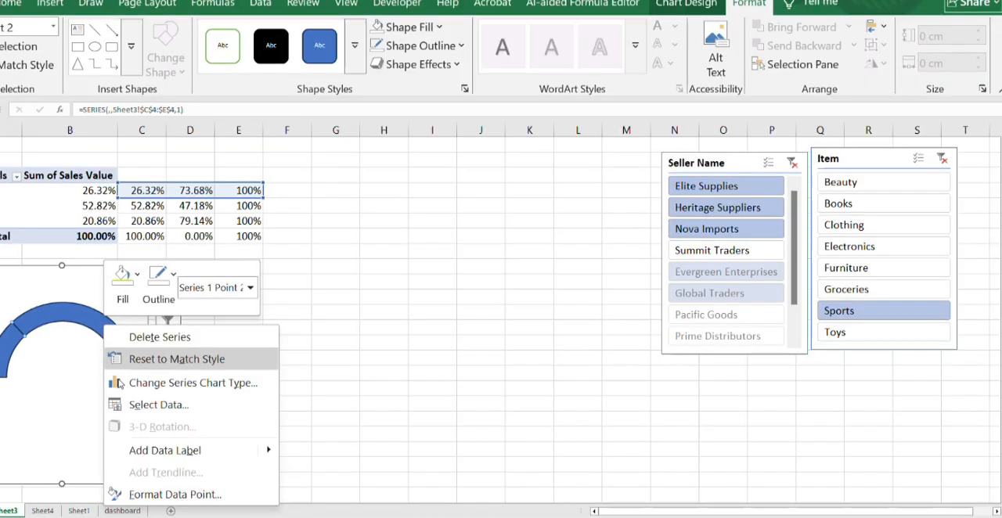
click(167, 494)
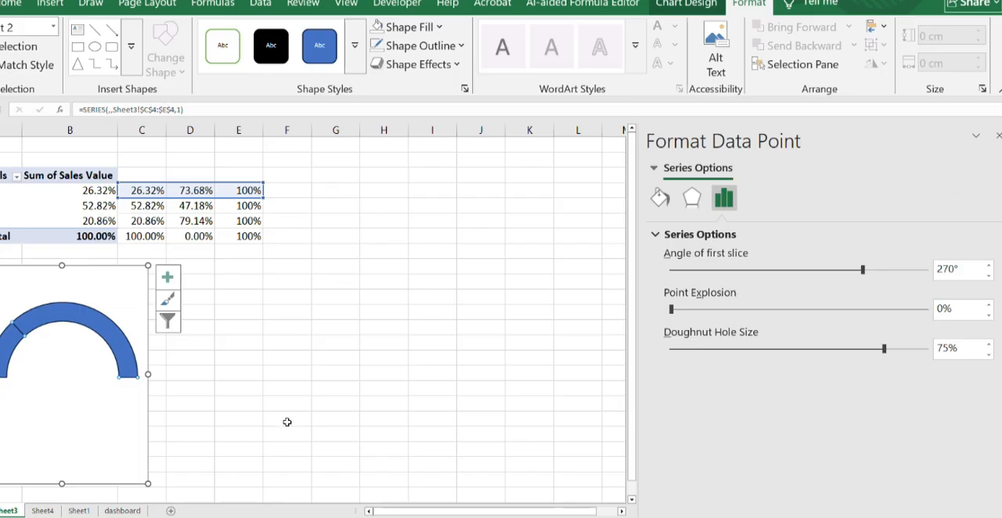
click(660, 200)
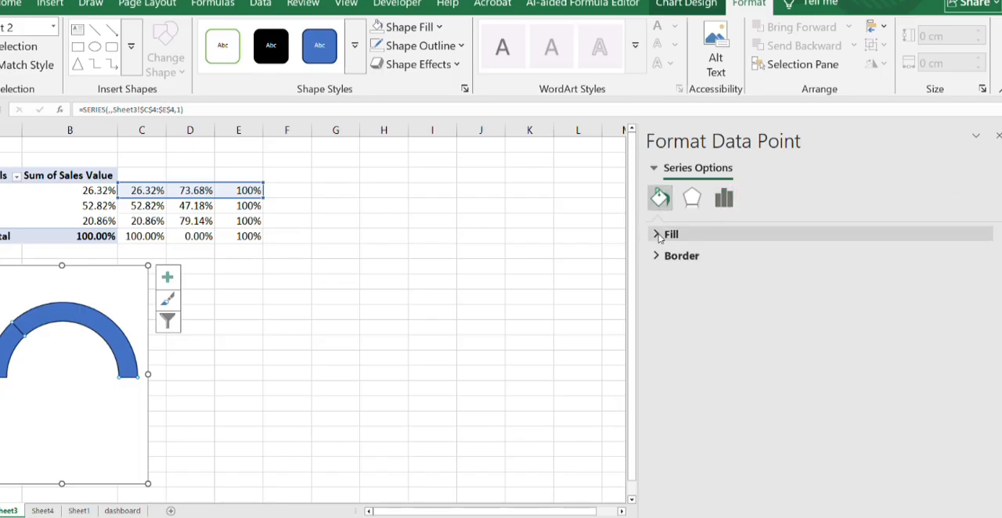
click(659, 235)
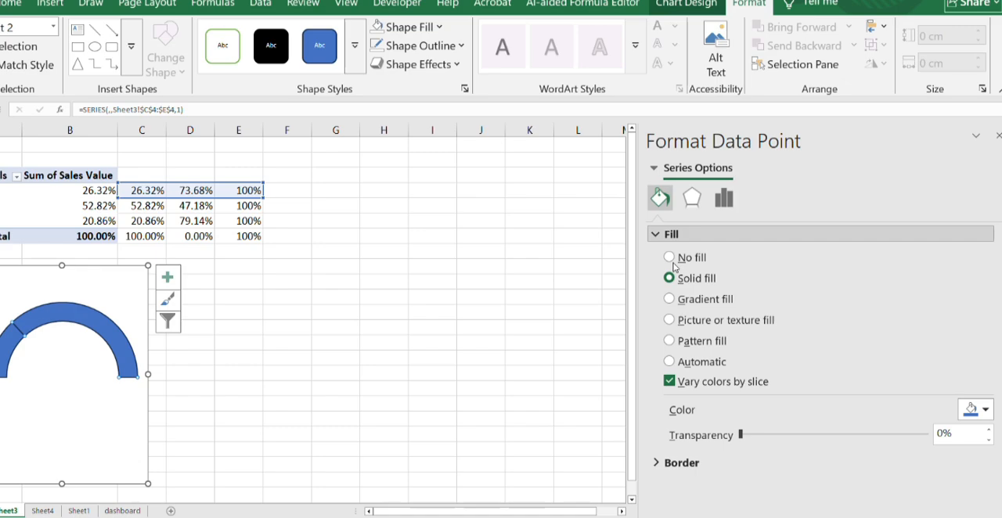
click(938, 432)
text(7)
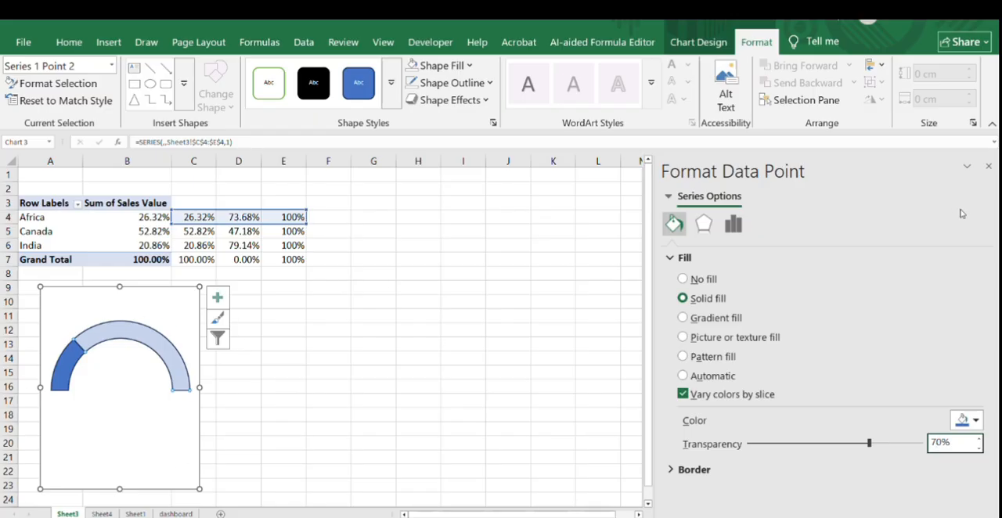
click(988, 169)
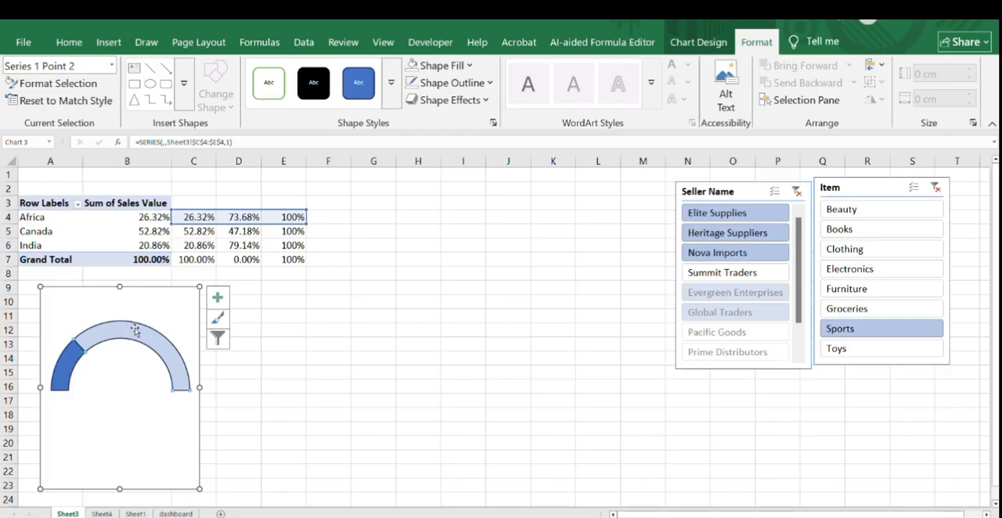
click(458, 83)
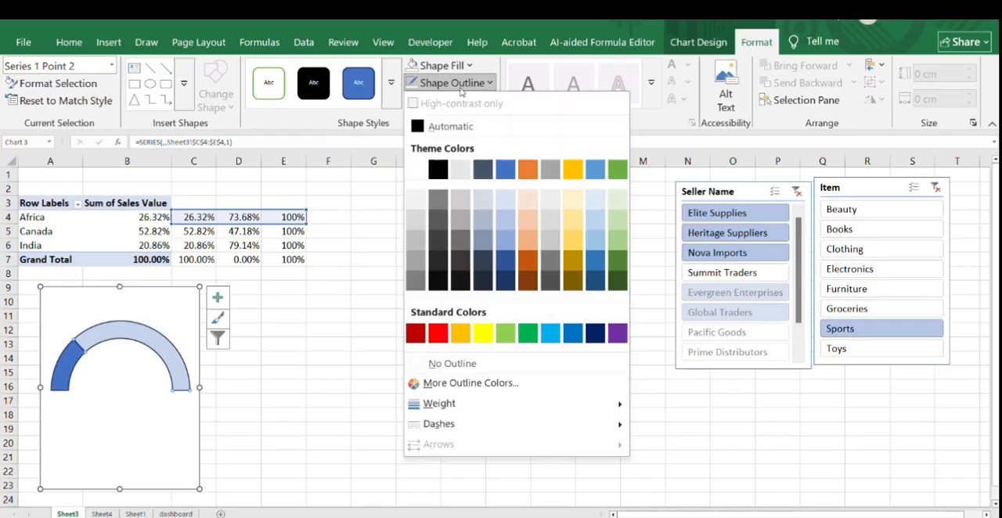
click(476, 361)
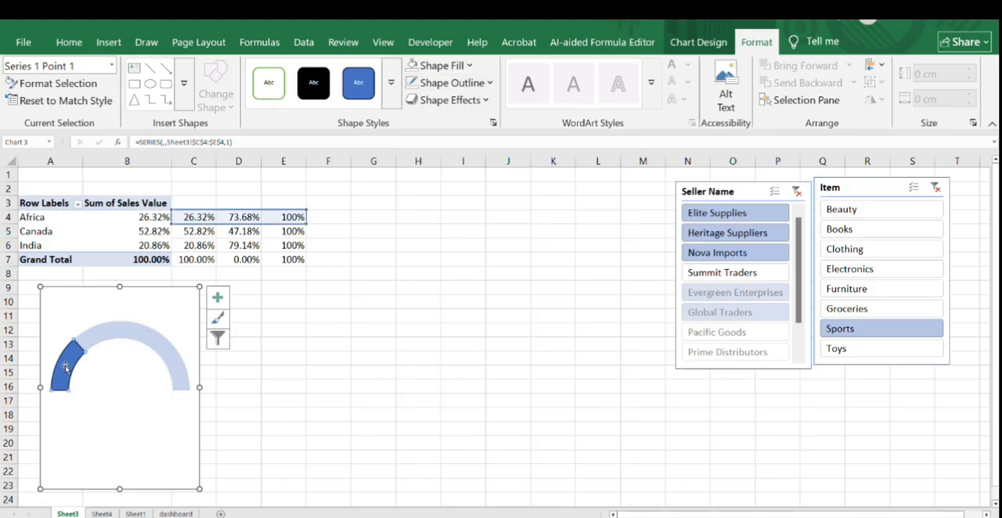
- Remove the outline from Africa's percentage slice in the half-doughnut chart
click(480, 81)
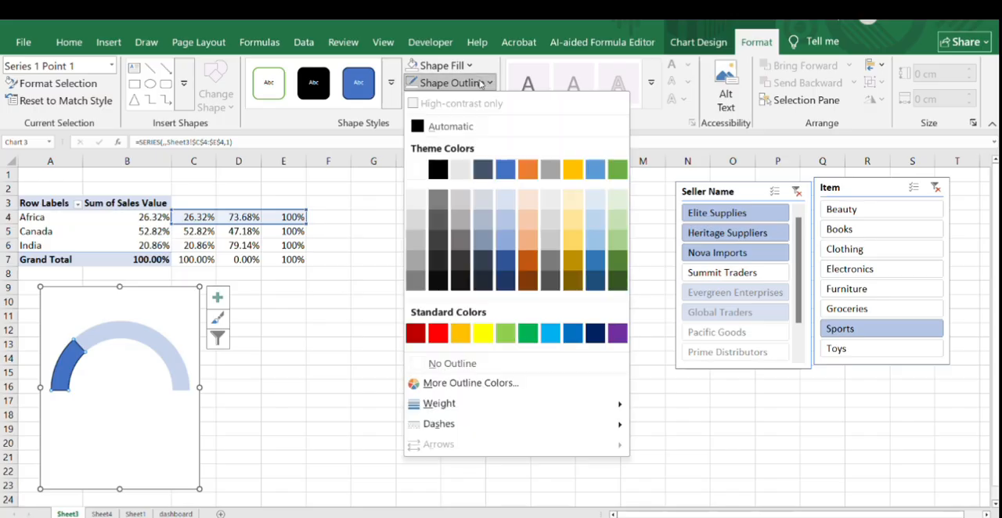
click(465, 365)
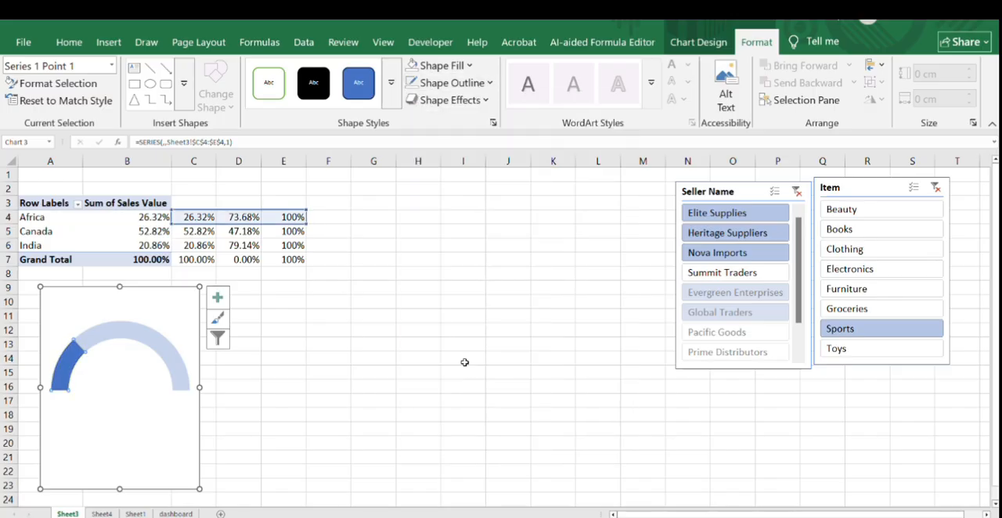
click(399, 317)
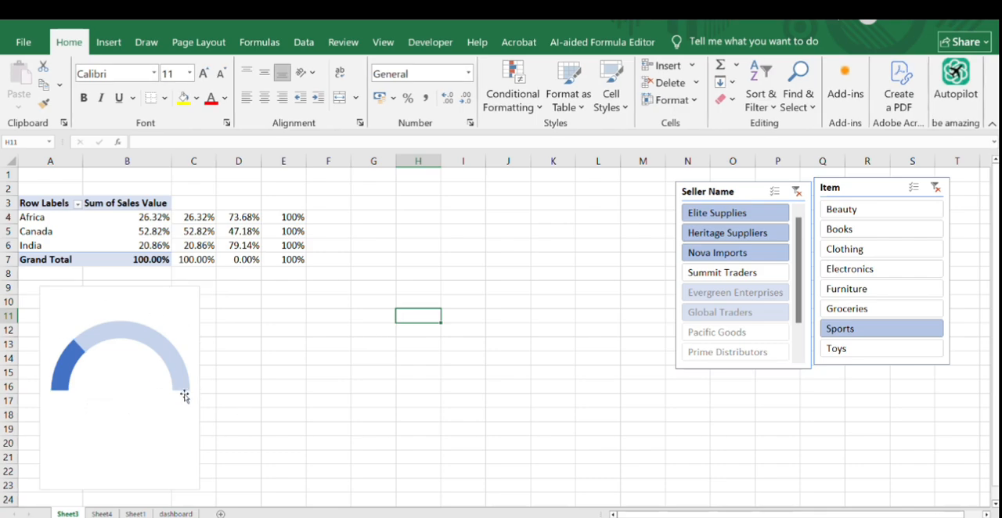
- Draw a rectangle about 3.84 cm wide and 0.67 cm high across the base of the gauge's opening
click(117, 47)
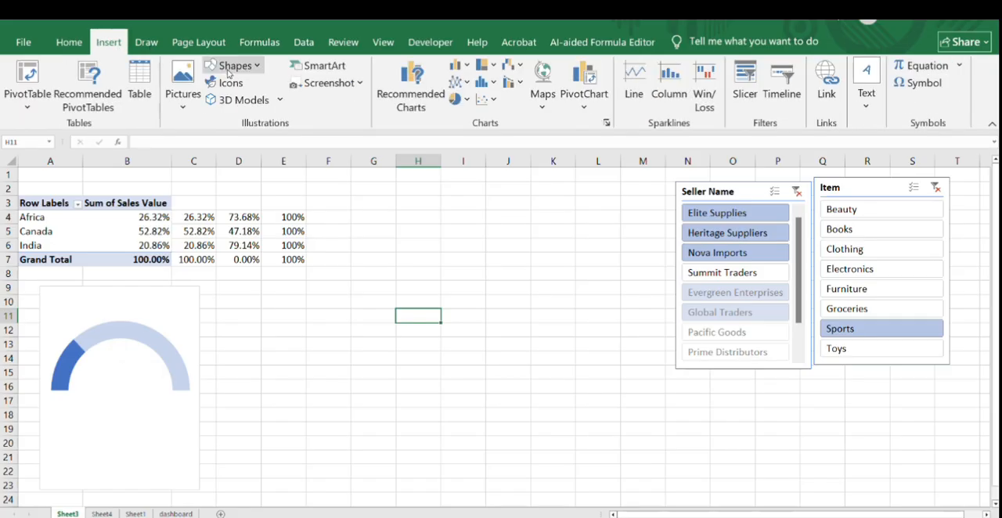
click(230, 66)
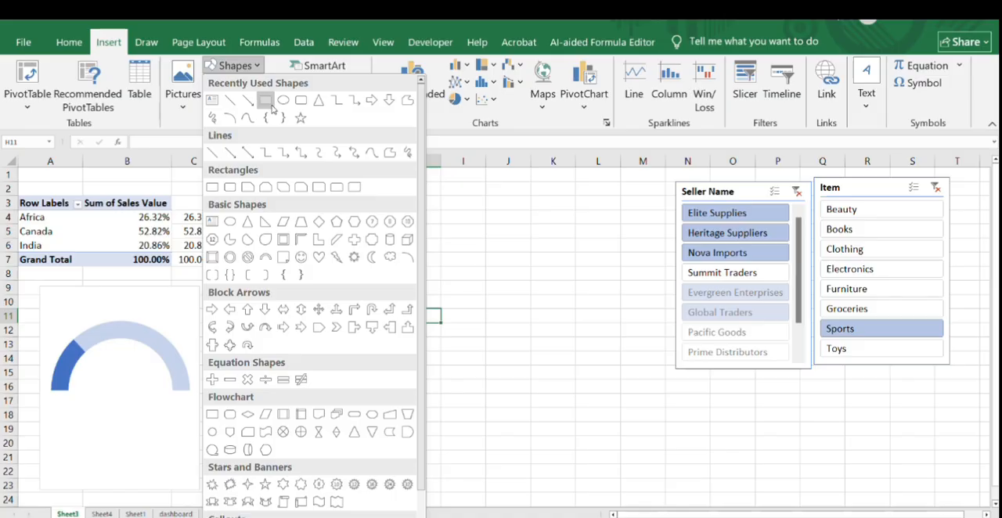
click(266, 102)
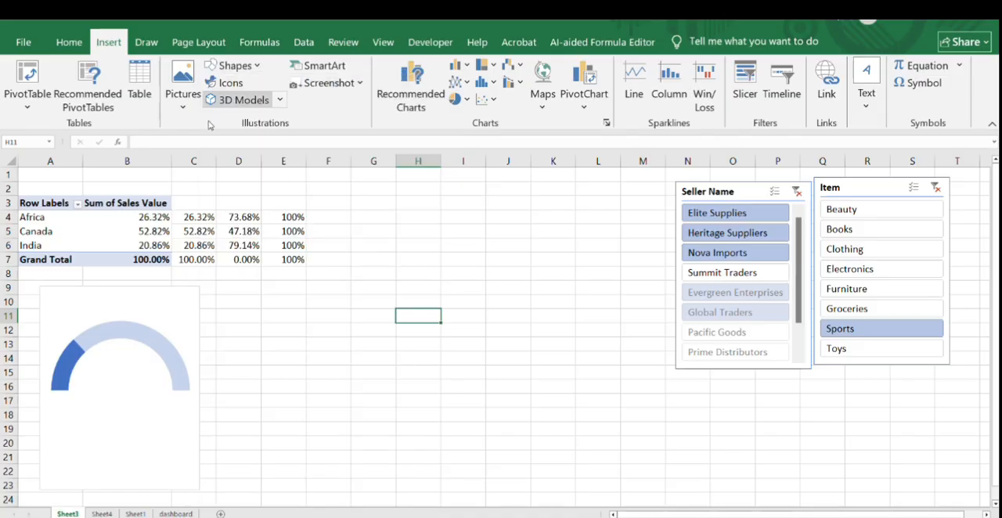
mouse_move(69, 384)
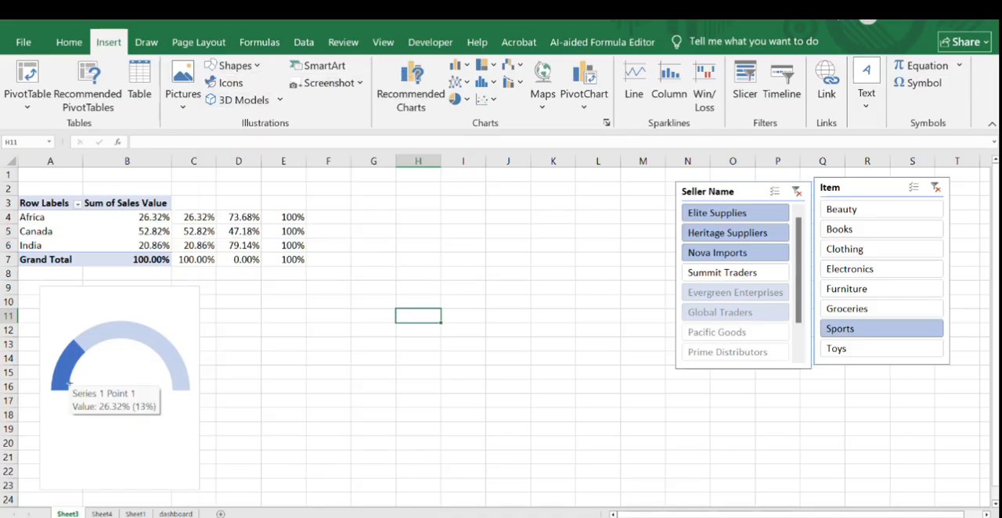
drag(70, 380, 173, 398)
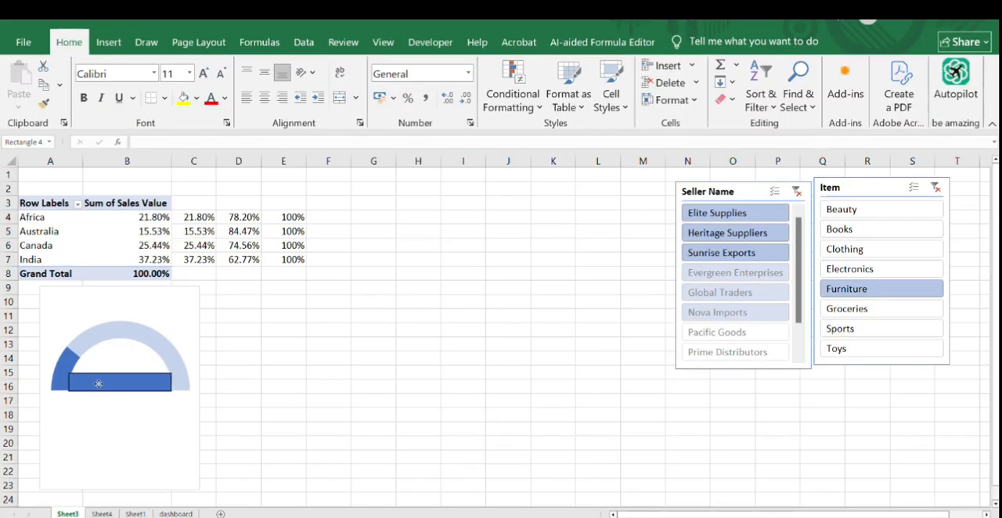
- Link the rectangle's text to Africa's percentage with the formula =$C$4
click(97, 387)
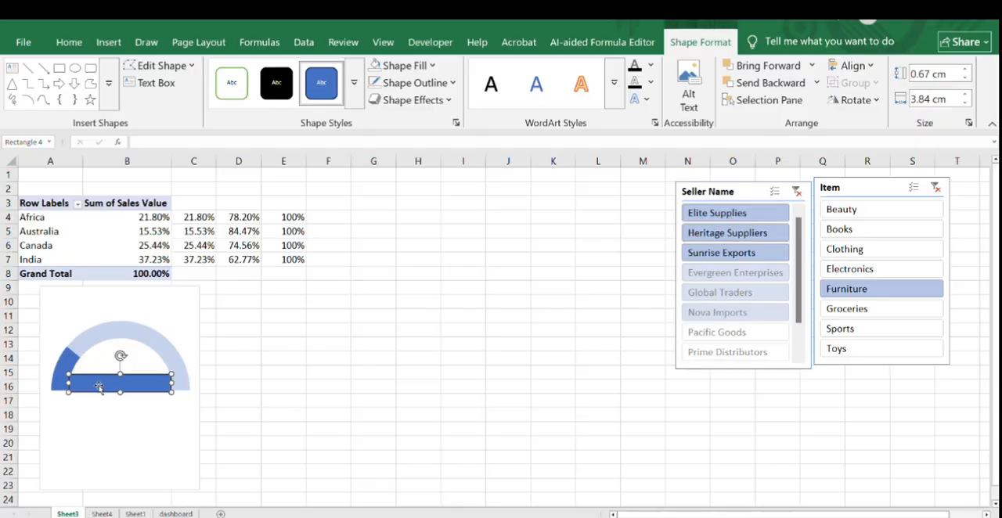
click(146, 141)
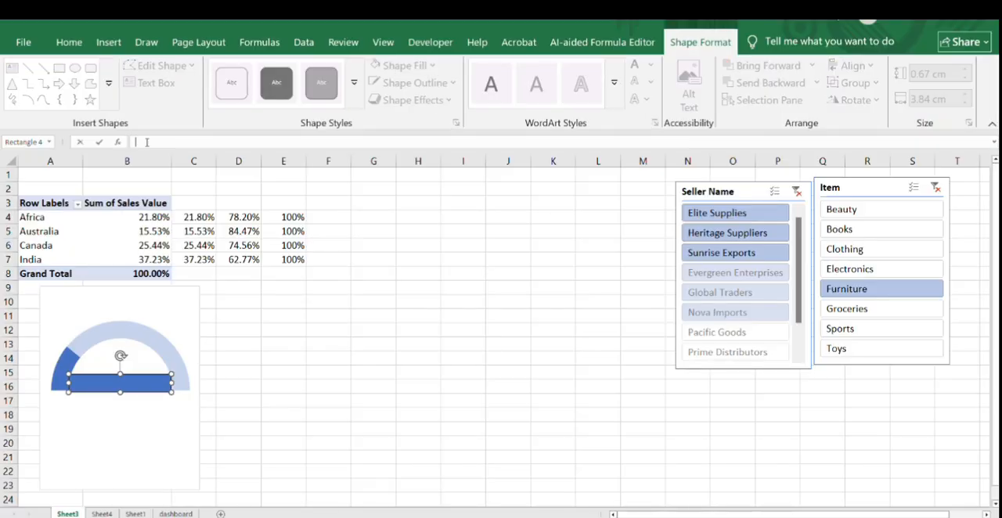
text(=)
click(190, 217)
key(F4)
key(Return)
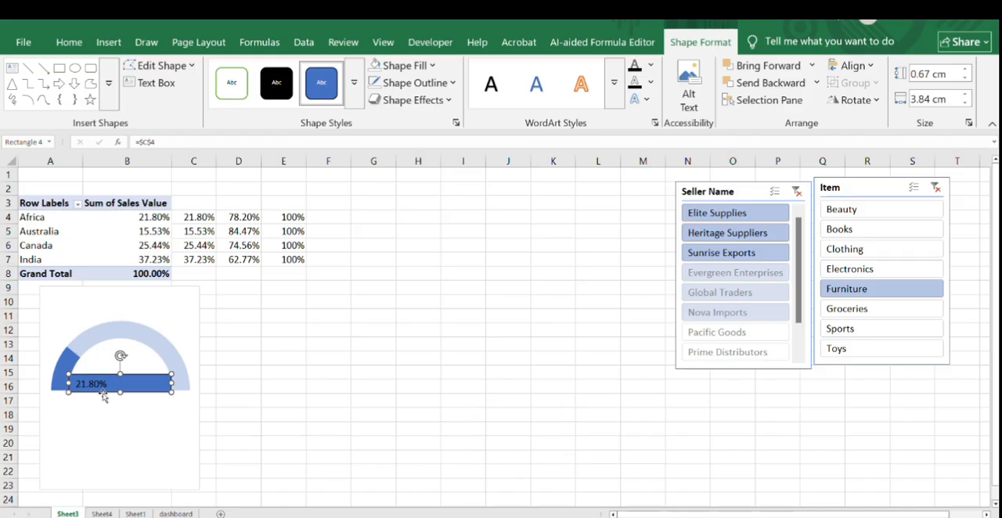
- Add the sheet reference to the rectangle's link formula so that it reads =Sheet3!$C$4
double_click(127, 429)
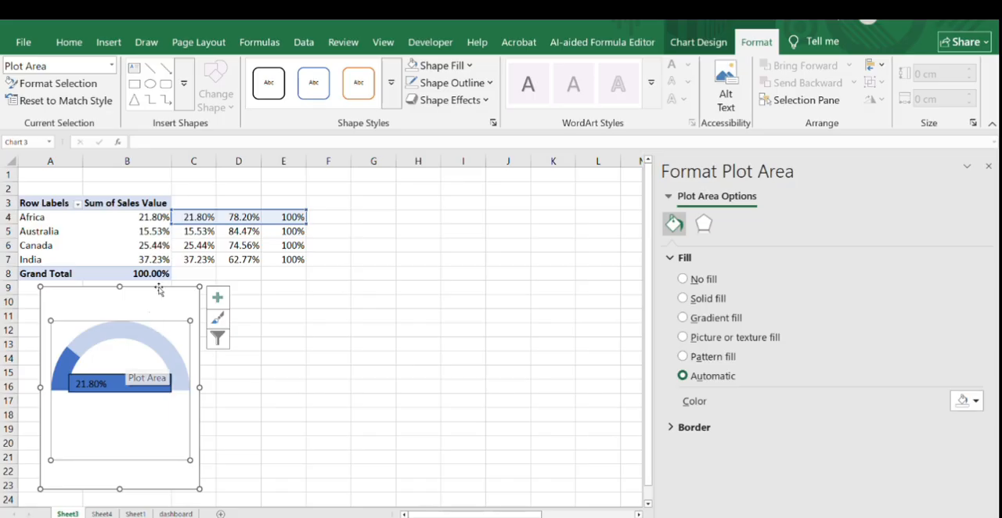
click(129, 374)
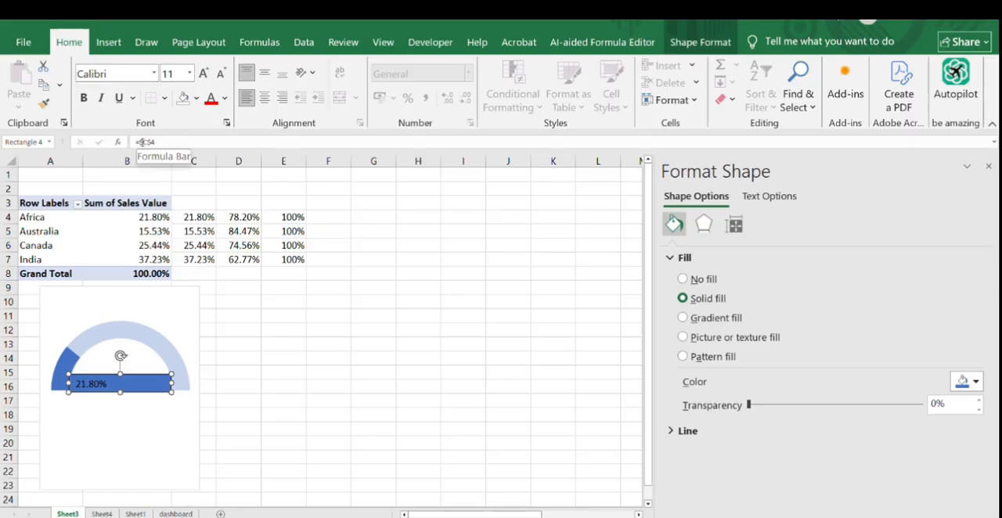
click(140, 142)
text(sheet)
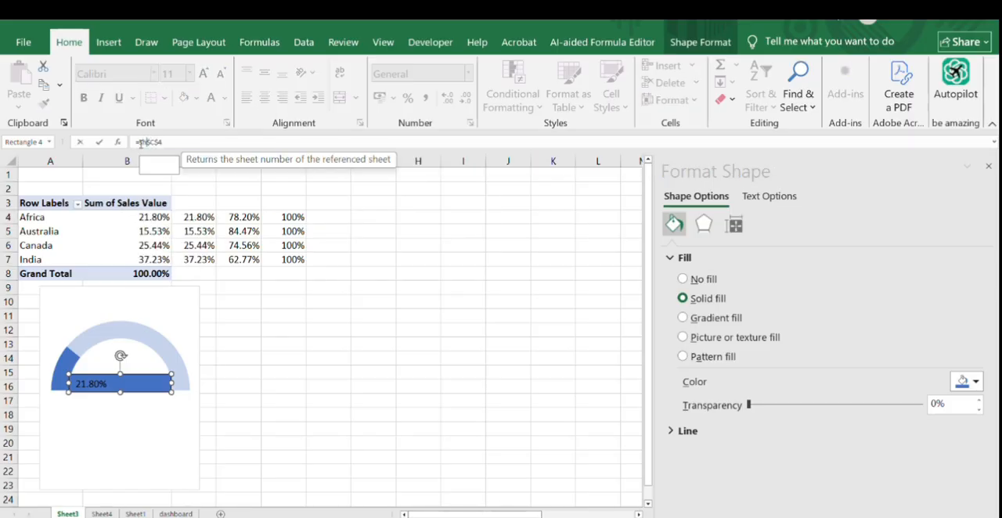
text(3)
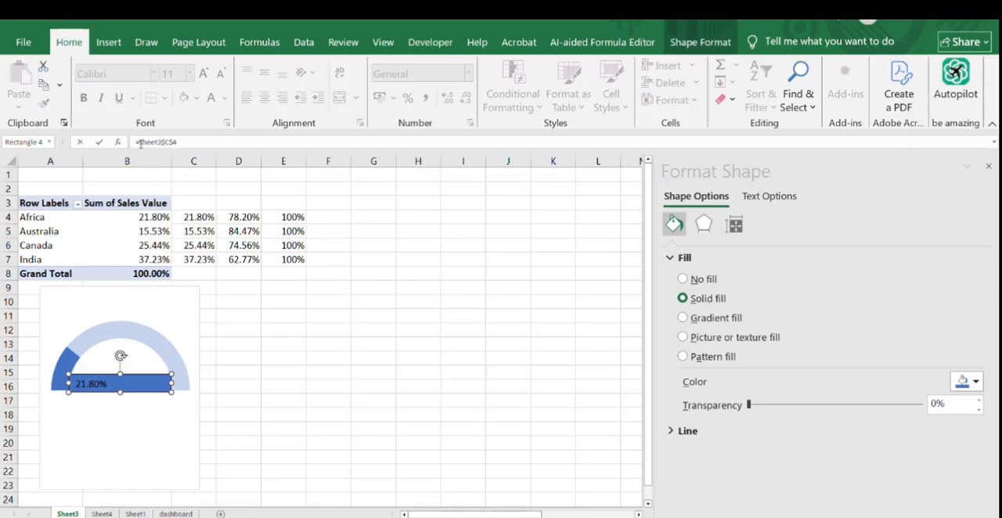
text(!)
key(Return)
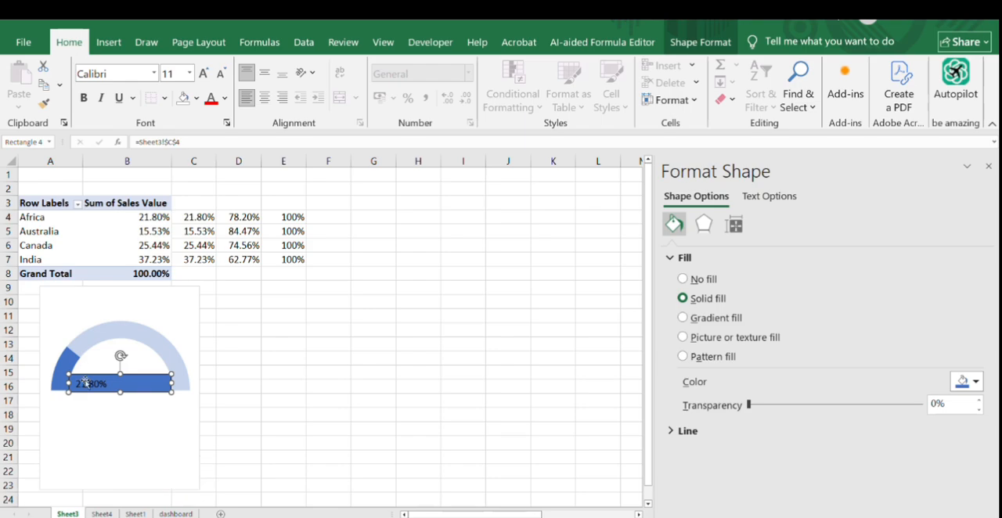
- Center the percentage text in the linked rectangle and remove the rectangle's fill and outline
key(ctrl+e)
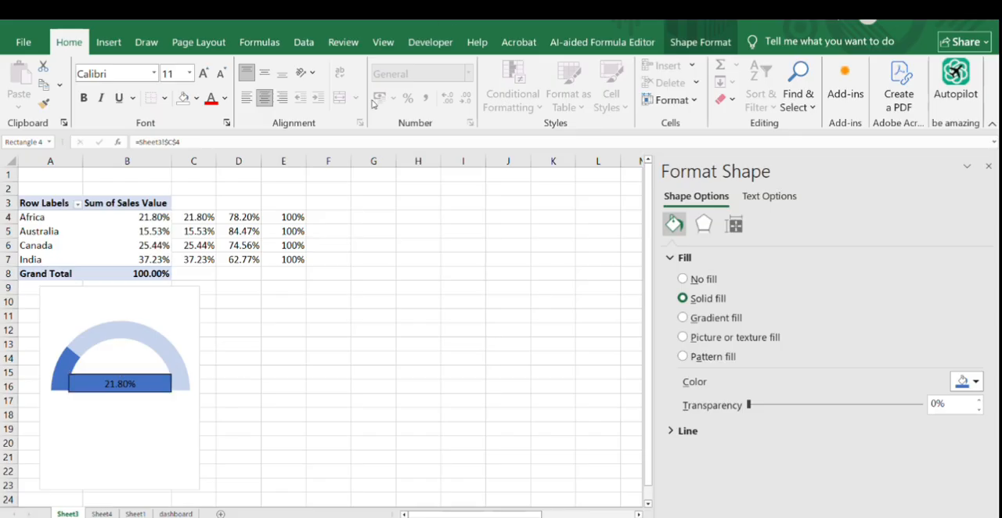
click(86, 385)
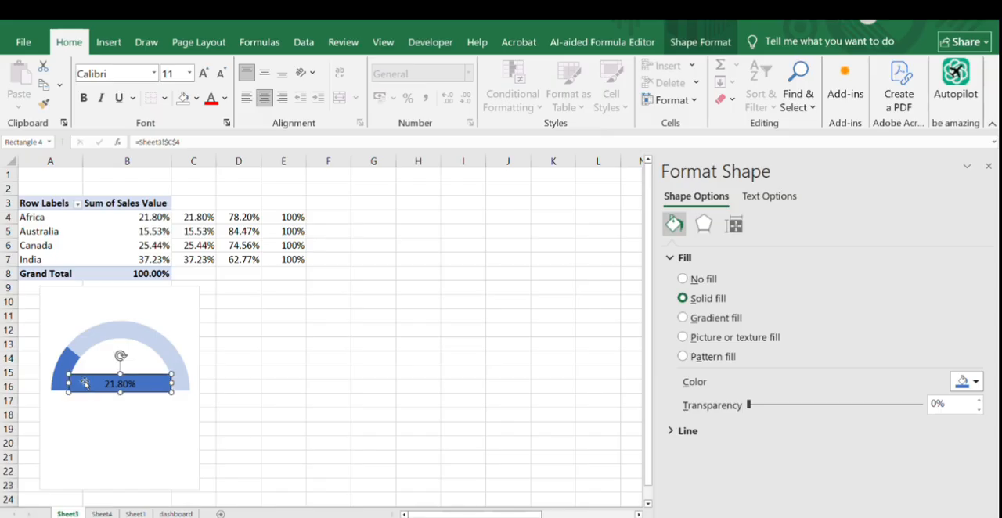
click(708, 47)
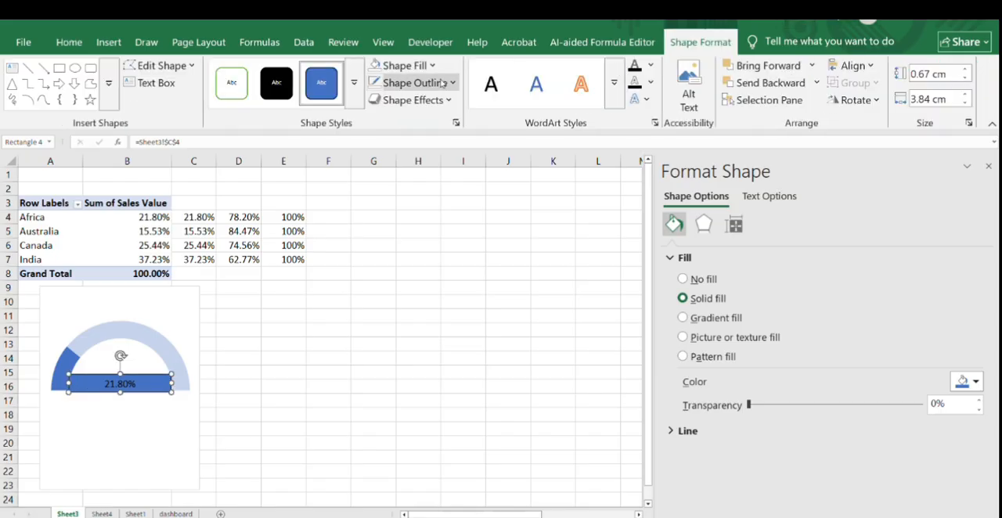
click(403, 66)
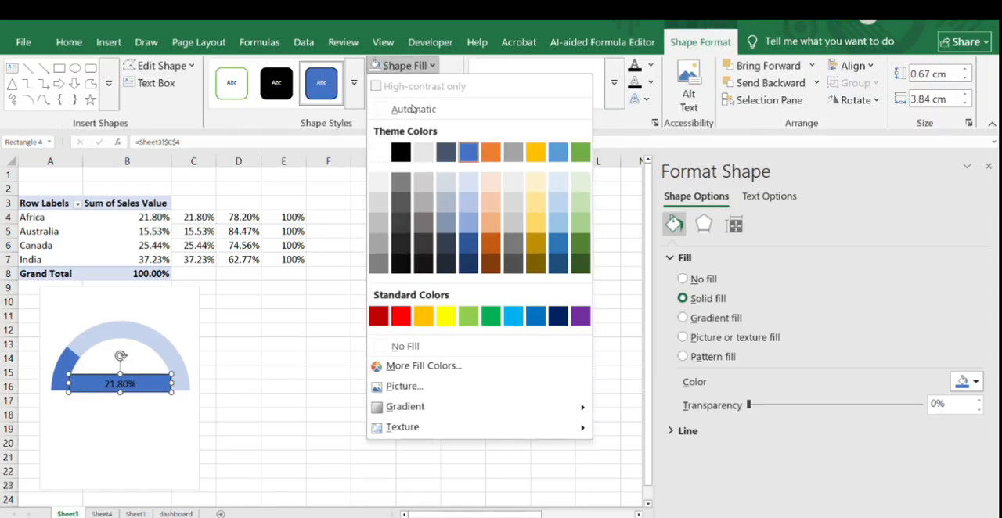
click(401, 346)
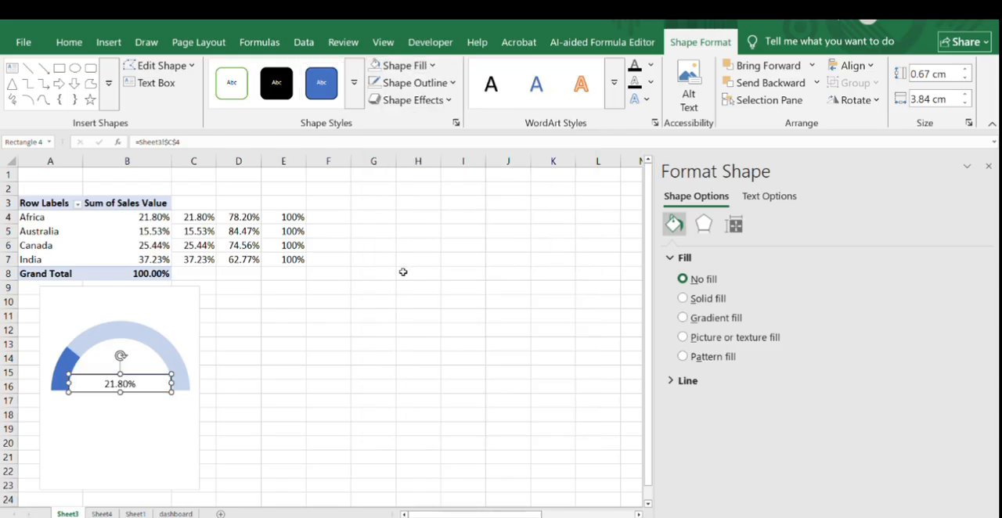
click(415, 82)
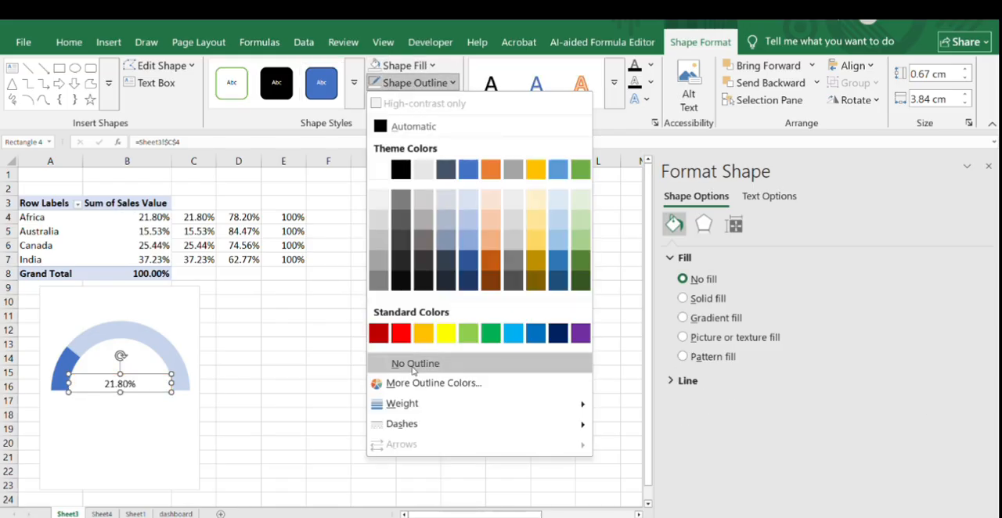
click(414, 366)
click(307, 362)
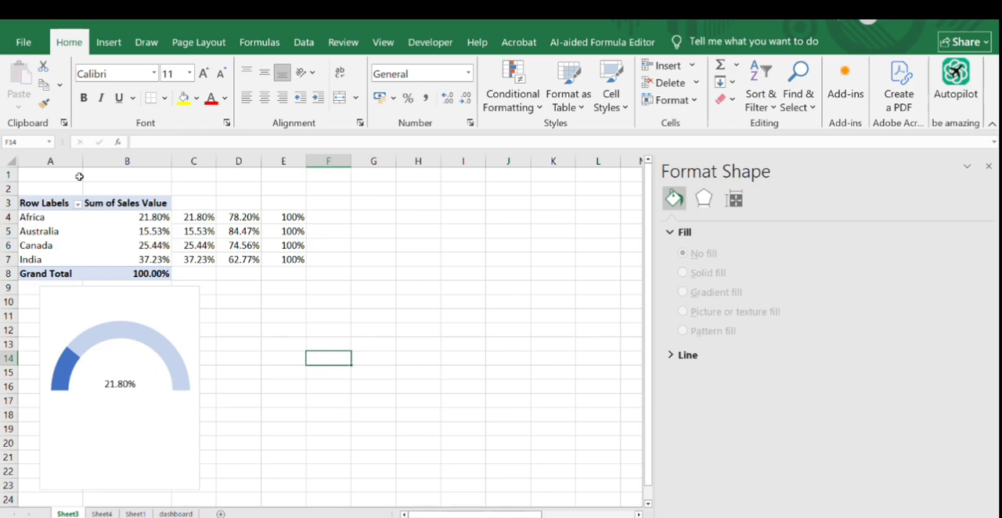
click(108, 42)
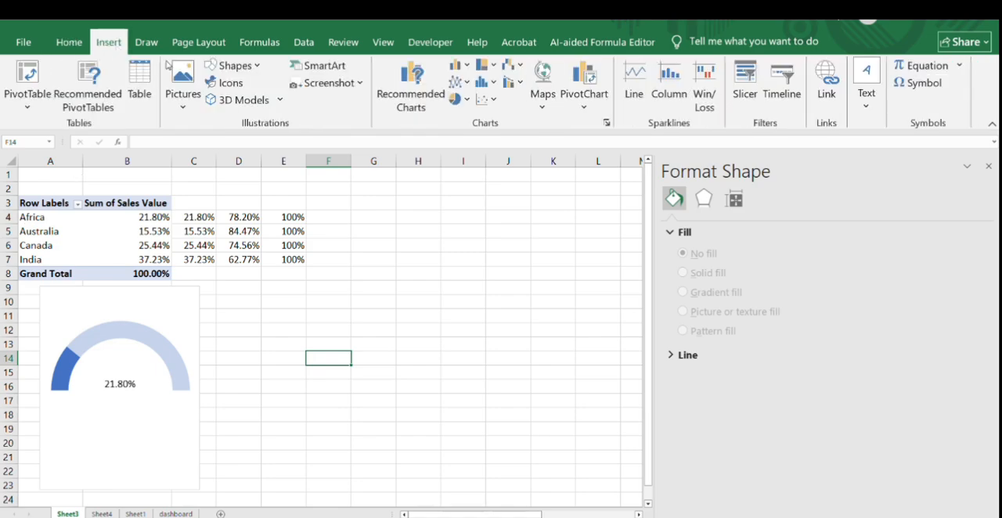
click(234, 65)
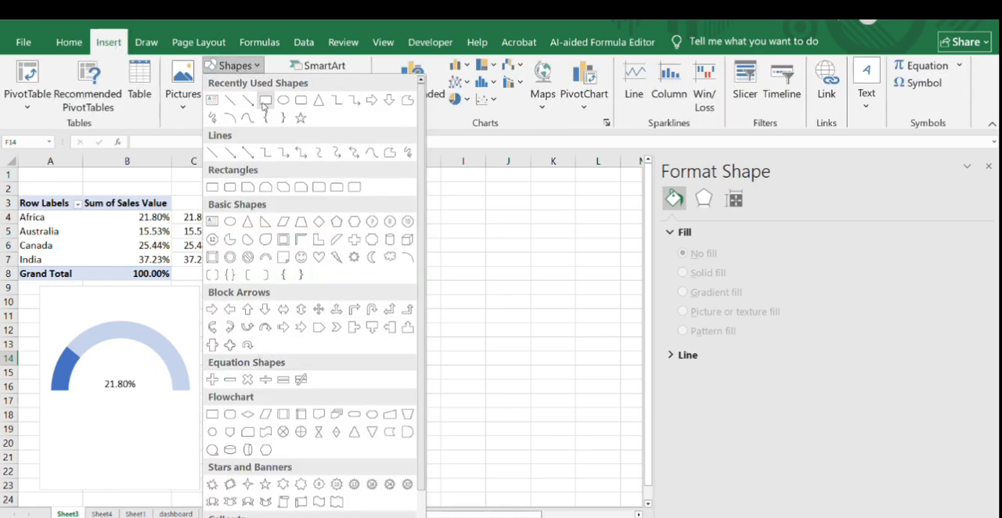
click(265, 102)
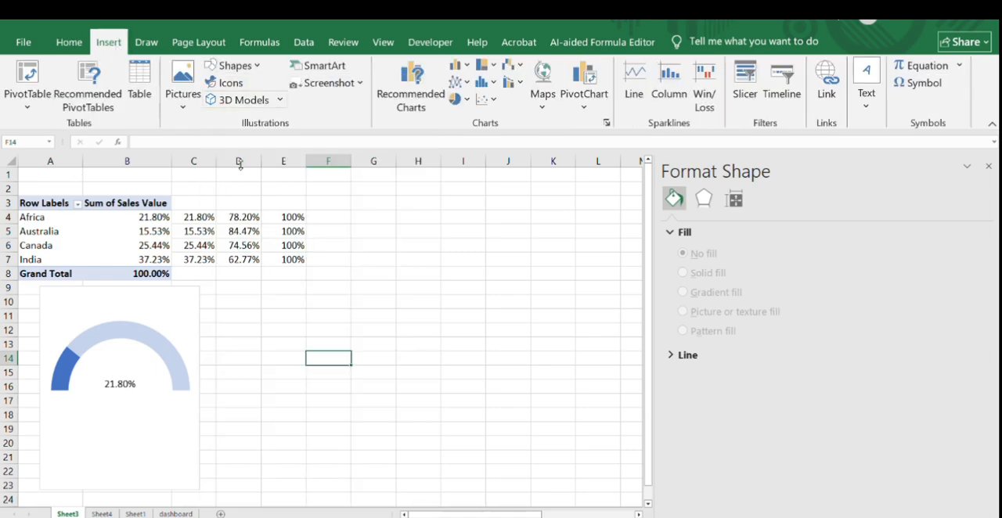
click(86, 355)
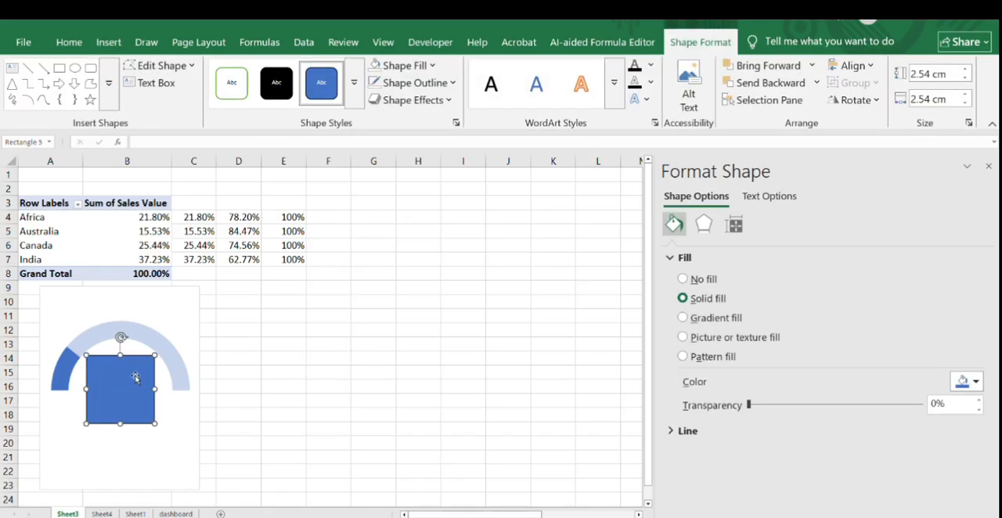
key(Escape)
key(Delete)
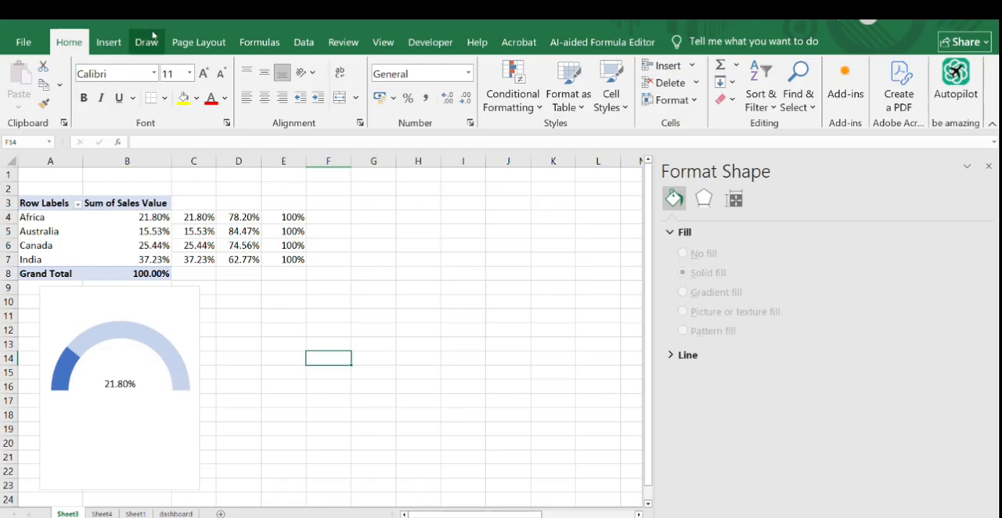
- Draw a rectangle about 3 cm wide and 0.75 cm high above the percentage label and enter the text Africa
click(107, 44)
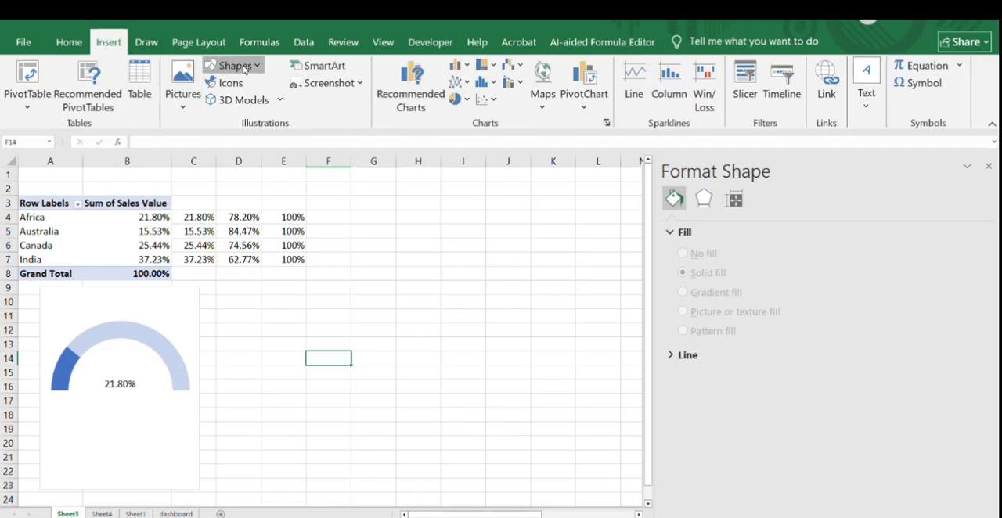
click(230, 66)
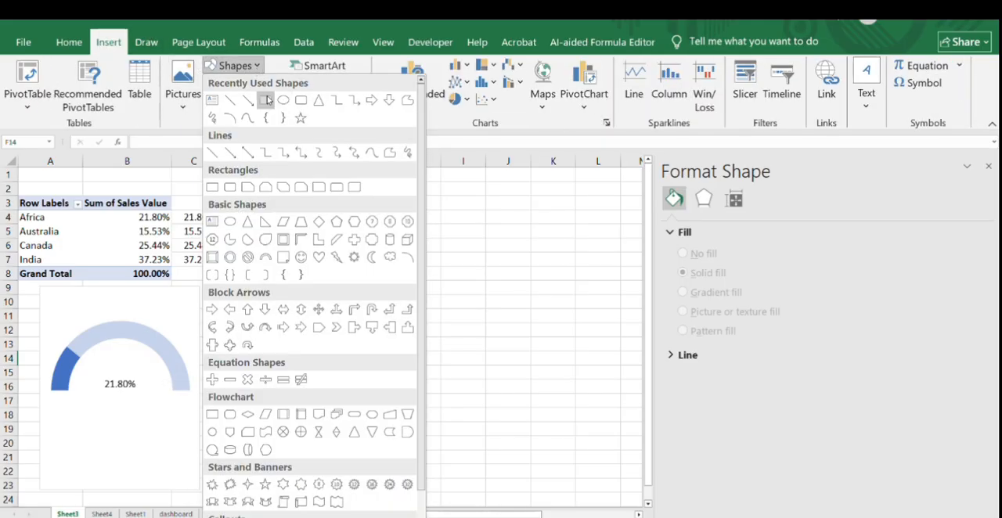
click(266, 100)
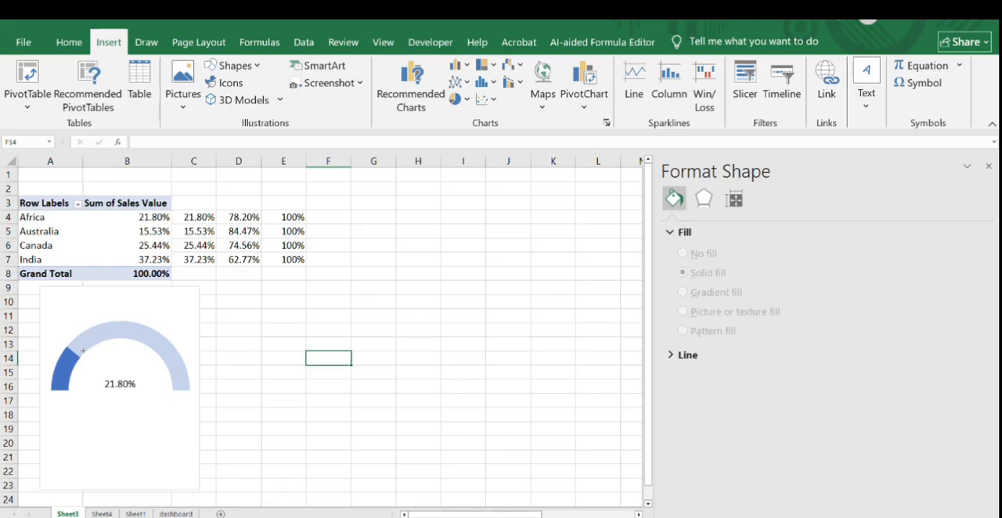
mouse_move(82, 356)
mouse_down()
mouse_move(154, 360)
mouse_move(163, 376)
mouse_up()
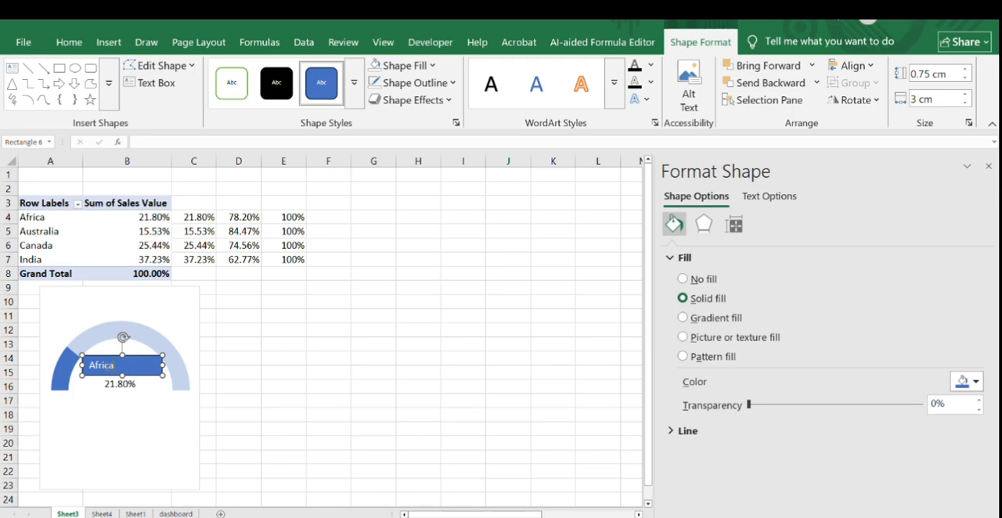
- Set the font size of the Africa label to 12
right_click(110, 368)
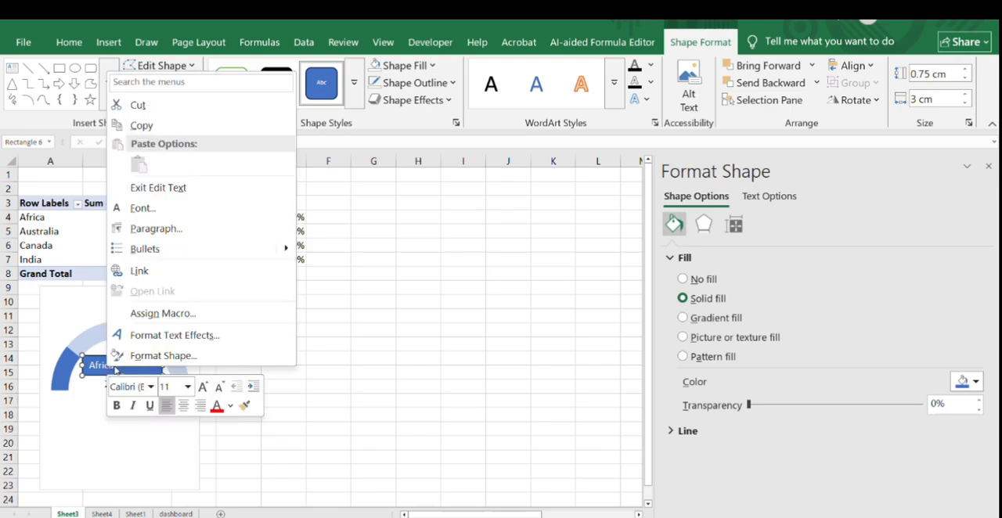
click(188, 387)
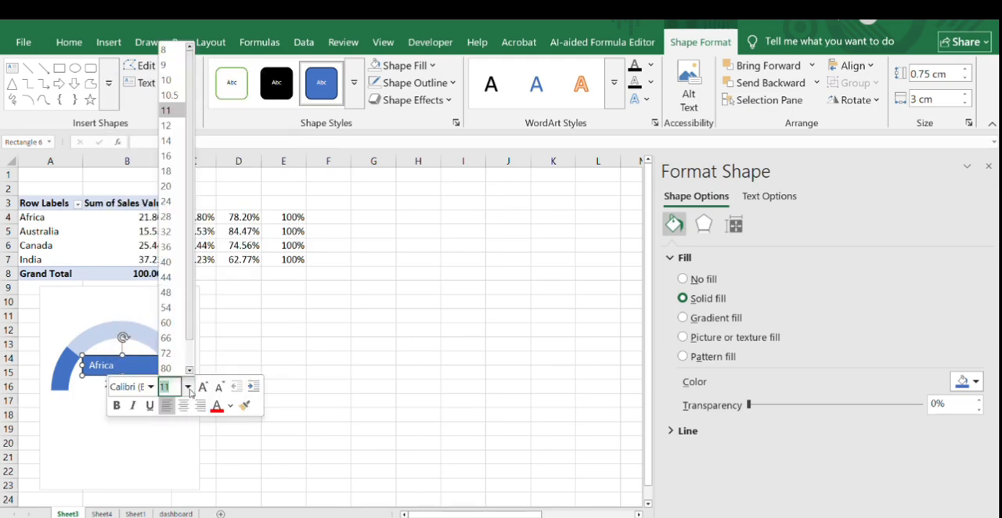
click(171, 128)
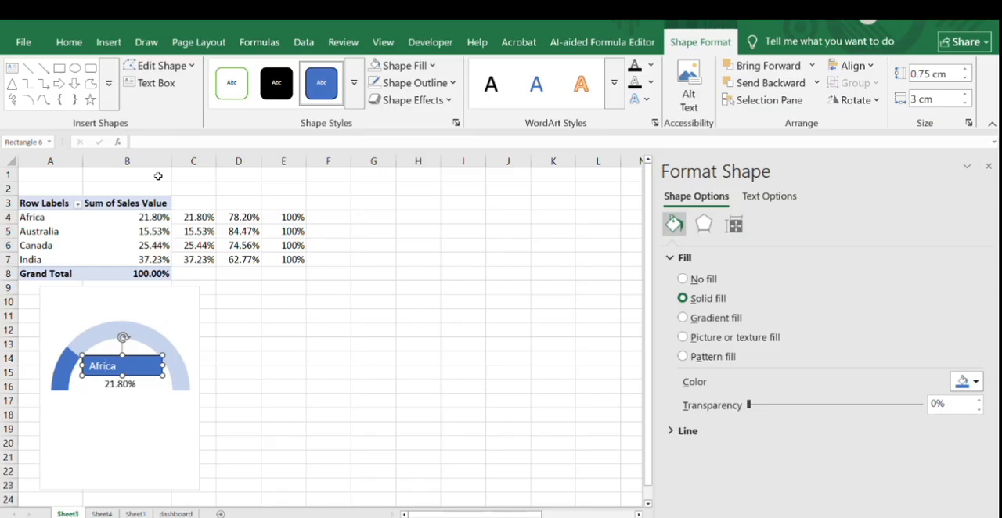
- Center the Africa label's text in its rectangle and color it green
right_click(117, 368)
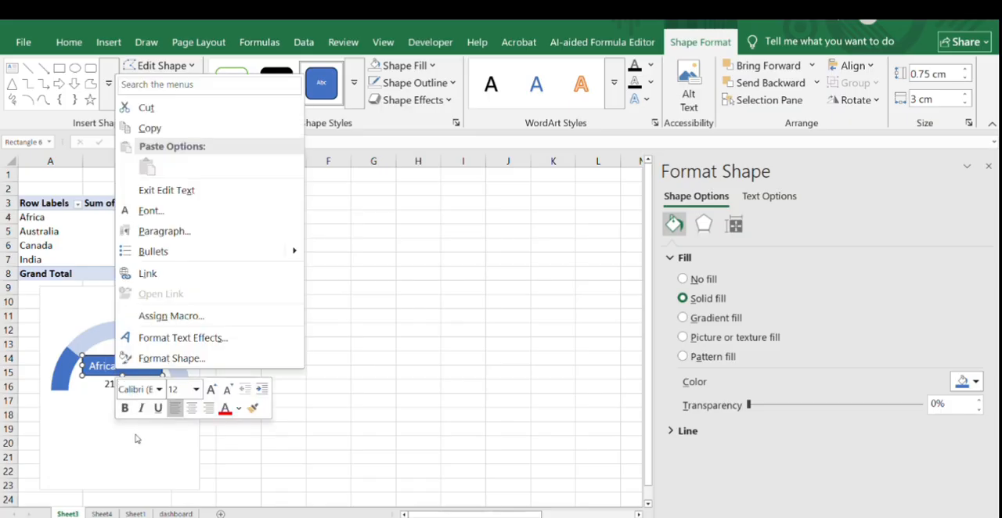
click(240, 409)
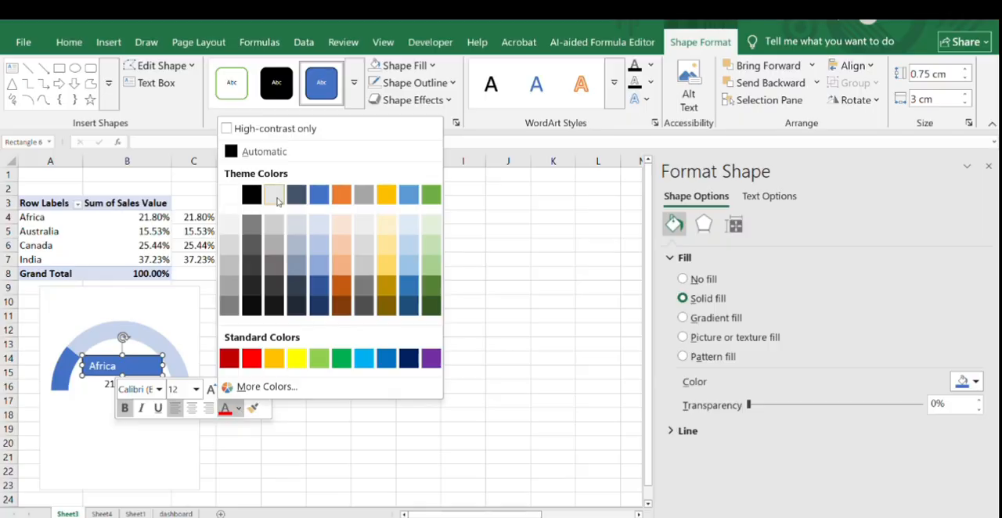
click(430, 194)
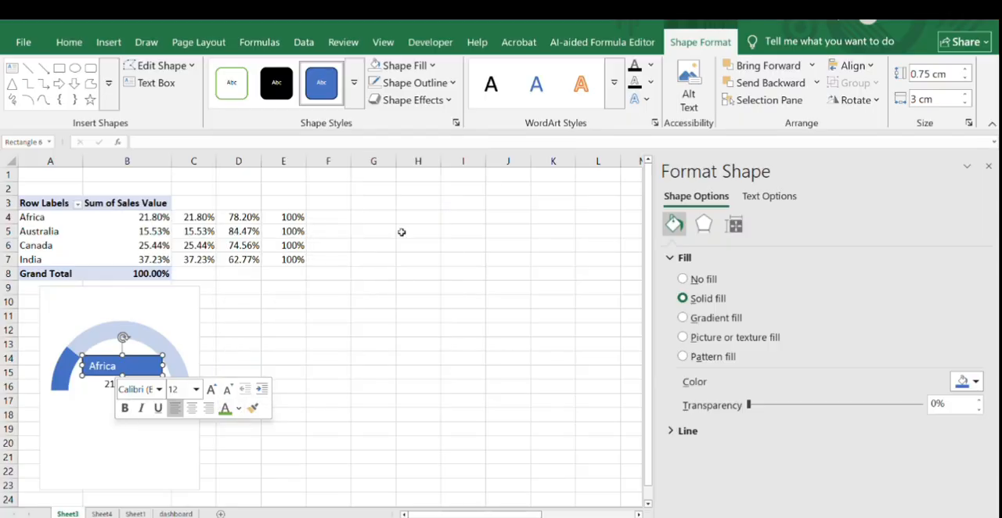
click(235, 330)
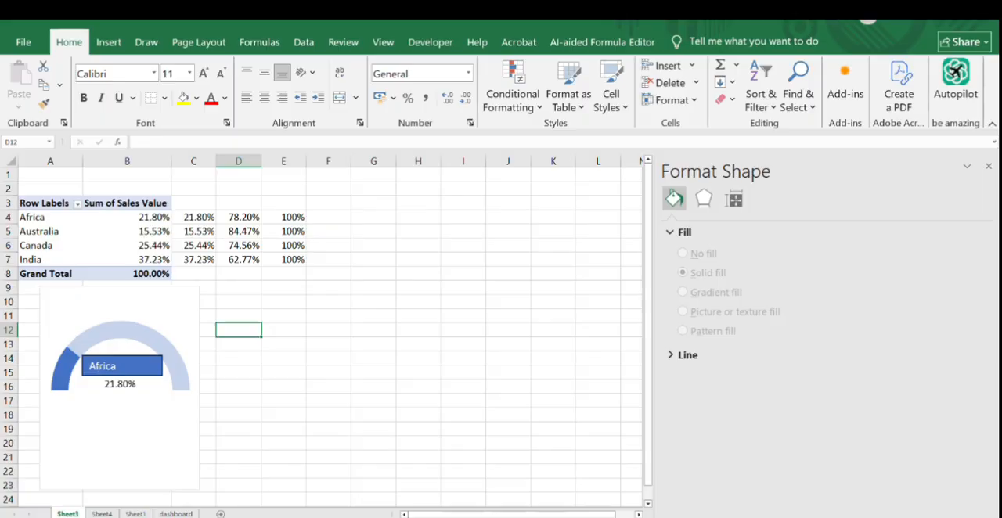
click(88, 365)
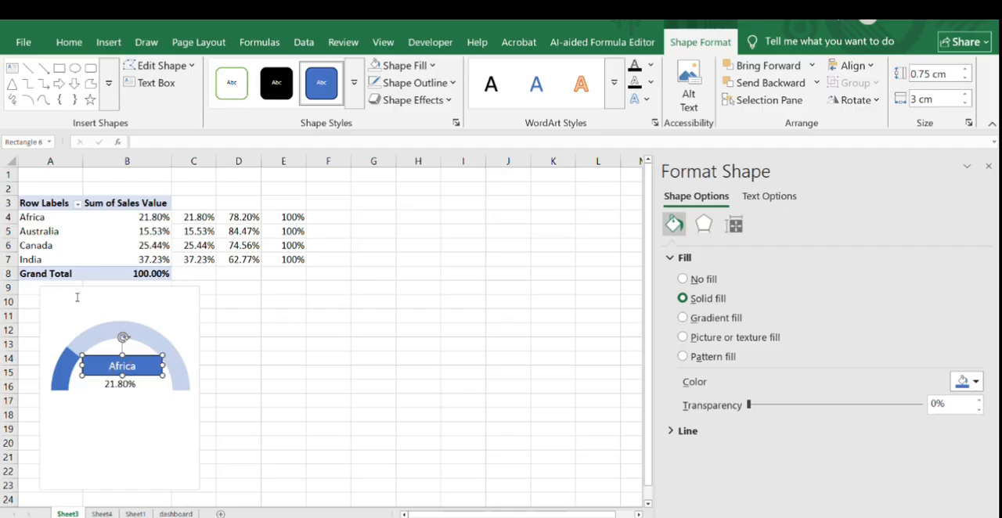
drag(110, 366, 142, 368)
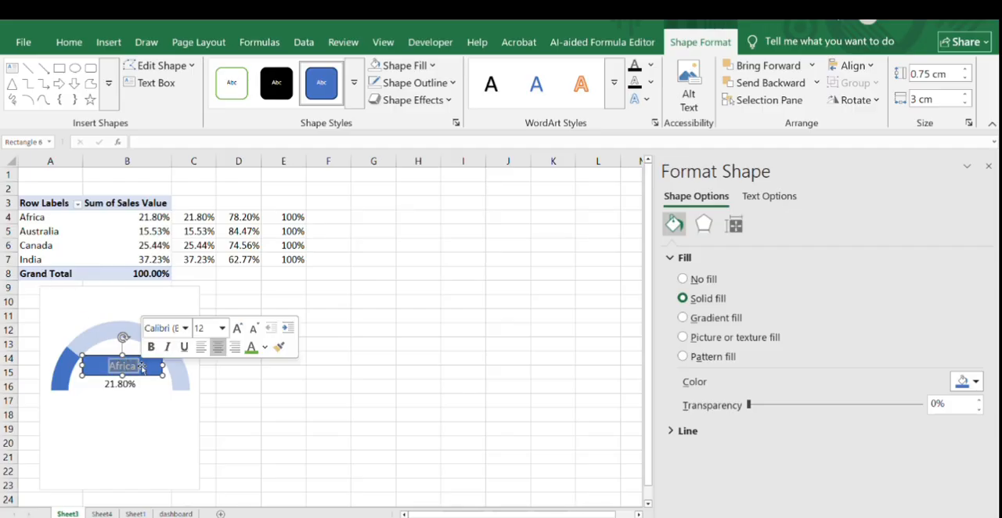
click(253, 355)
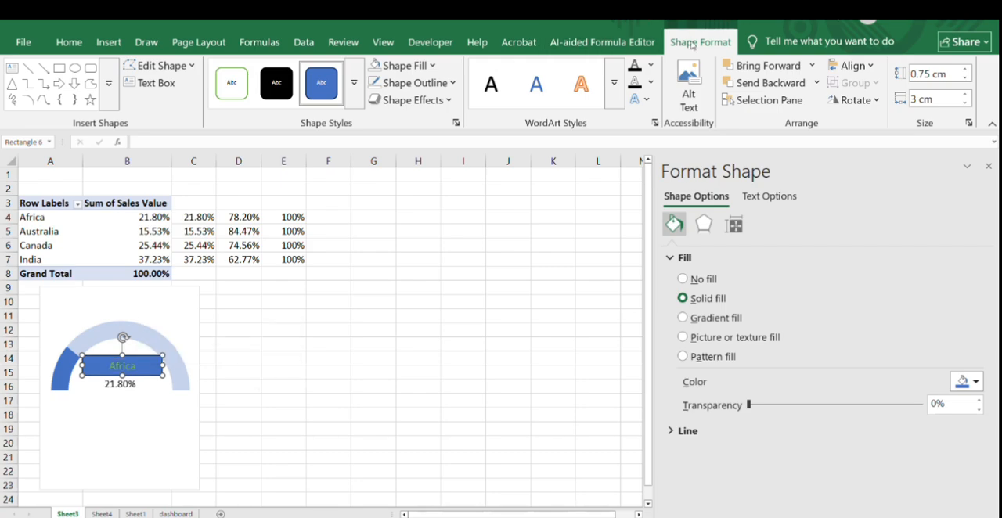
- Remove the fill and outline from the Africa label's rectangle
click(432, 66)
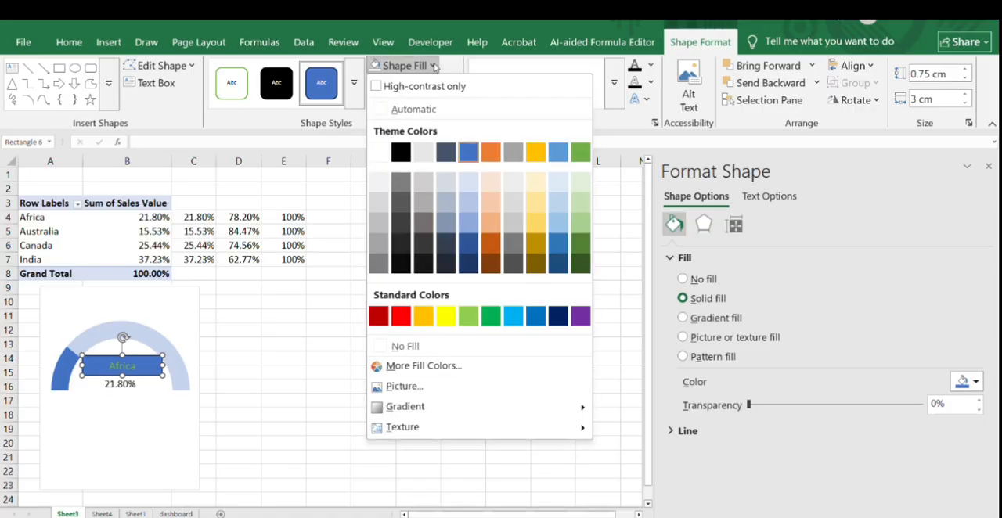
click(407, 346)
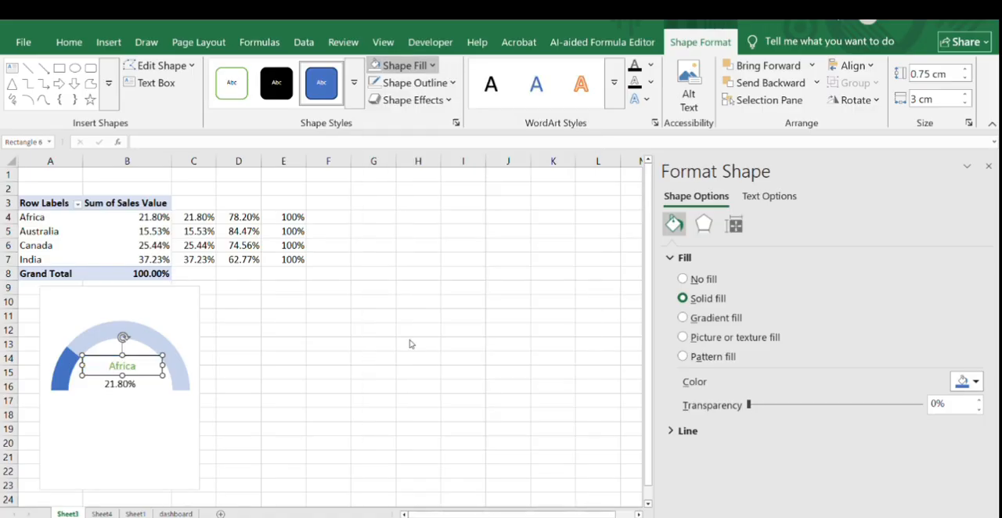
click(430, 87)
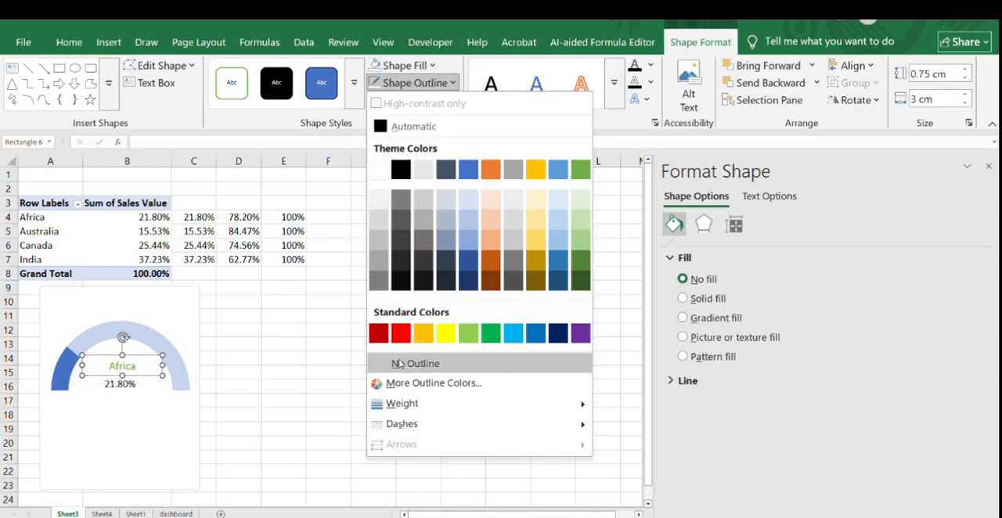
click(401, 362)
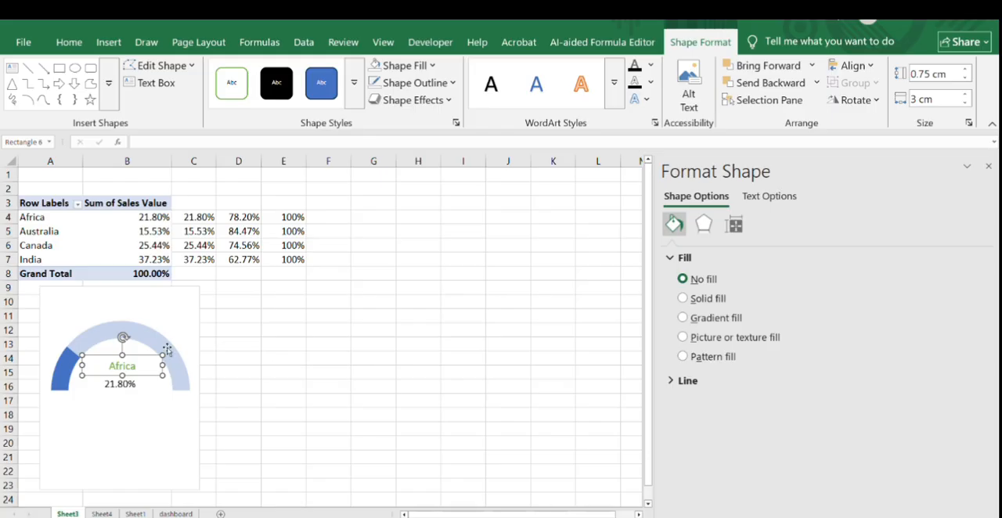
click(290, 329)
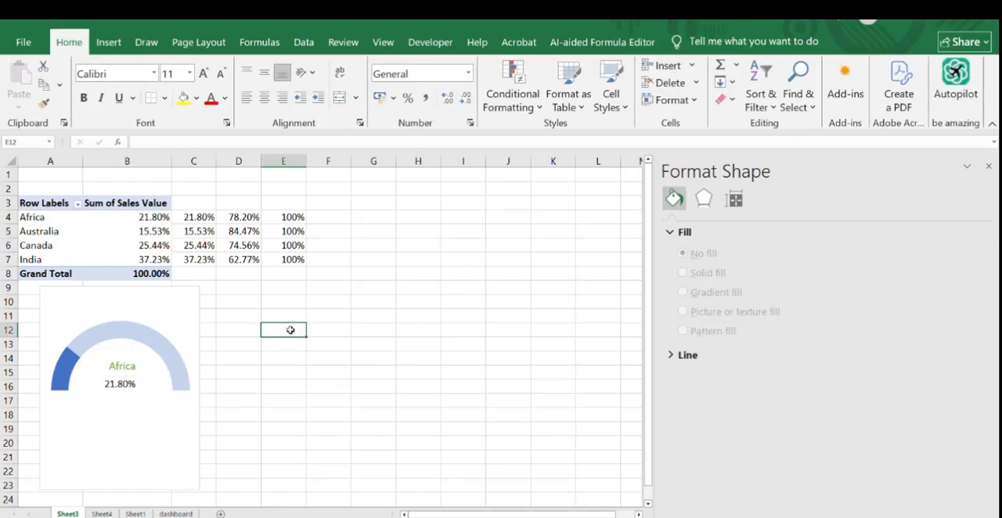
- Make the text of the Africa label bold
click(130, 365)
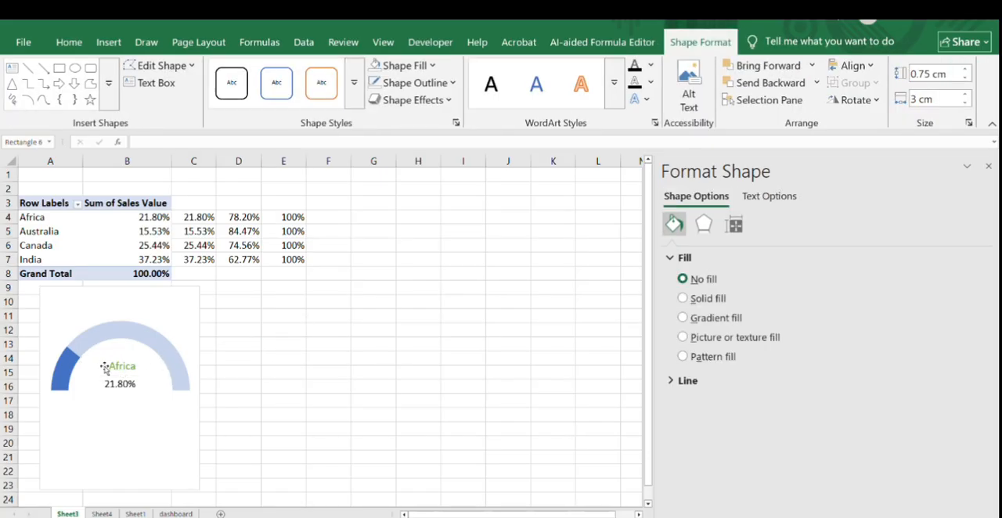
click(108, 365)
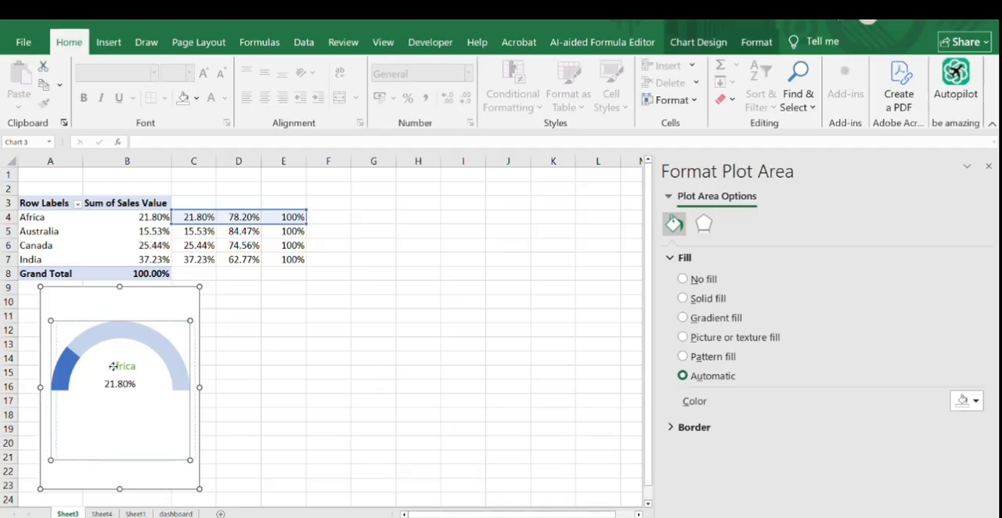
click(277, 385)
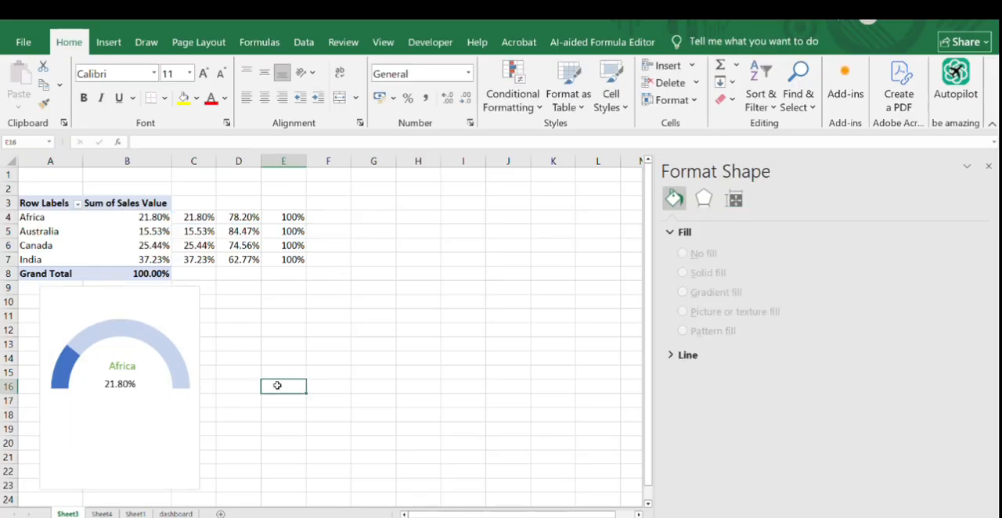
click(120, 365)
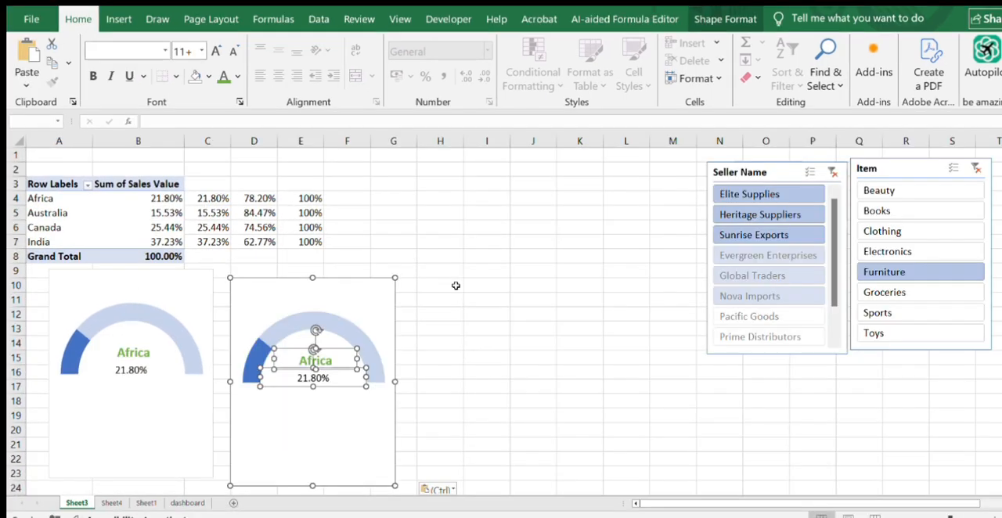
- Paste two more copies of the Africa gauge with its labels at cells H10 and L10
click(453, 285)
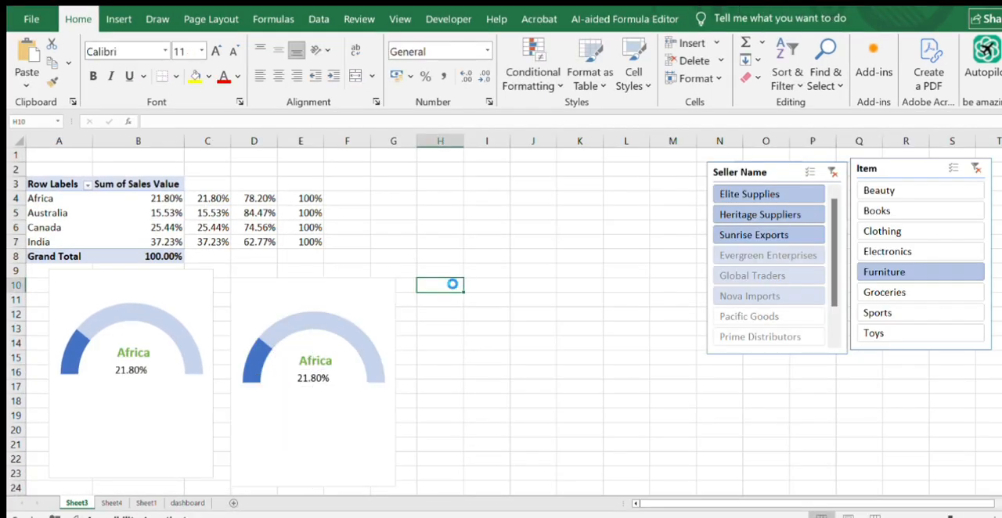
key(ctrl+v)
click(625, 287)
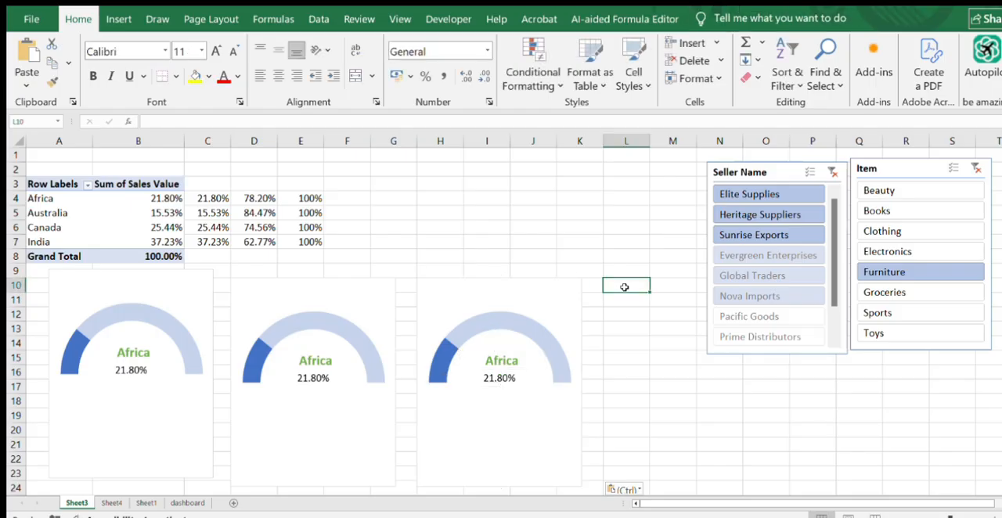
key(ctrl+v)
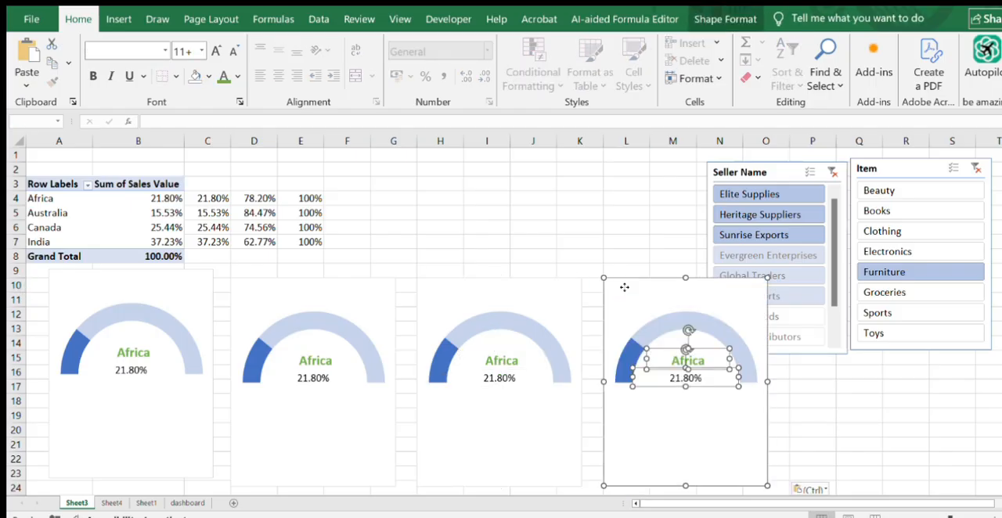
click(604, 234)
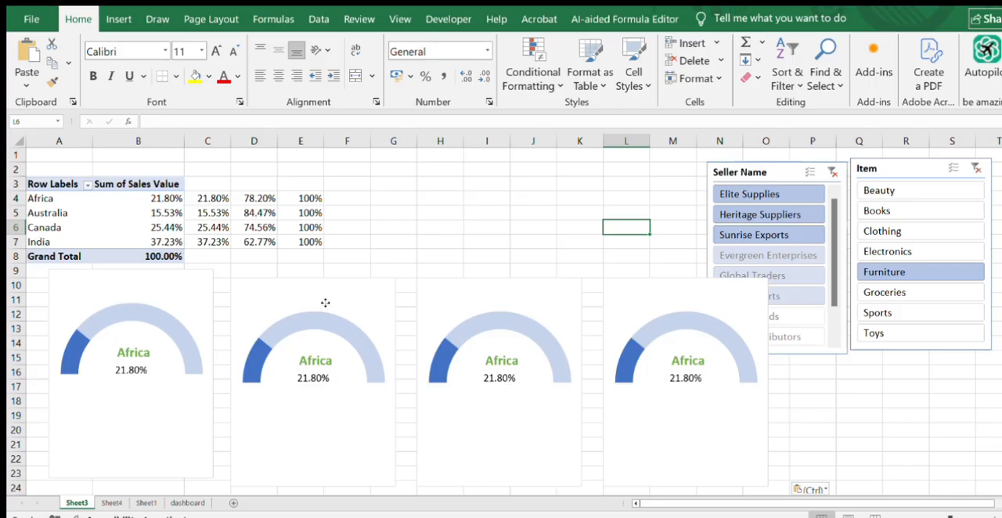
- Move the three copied gauge charts so that all four charts sit edge to edge in one row below the table
drag(325, 303, 306, 297)
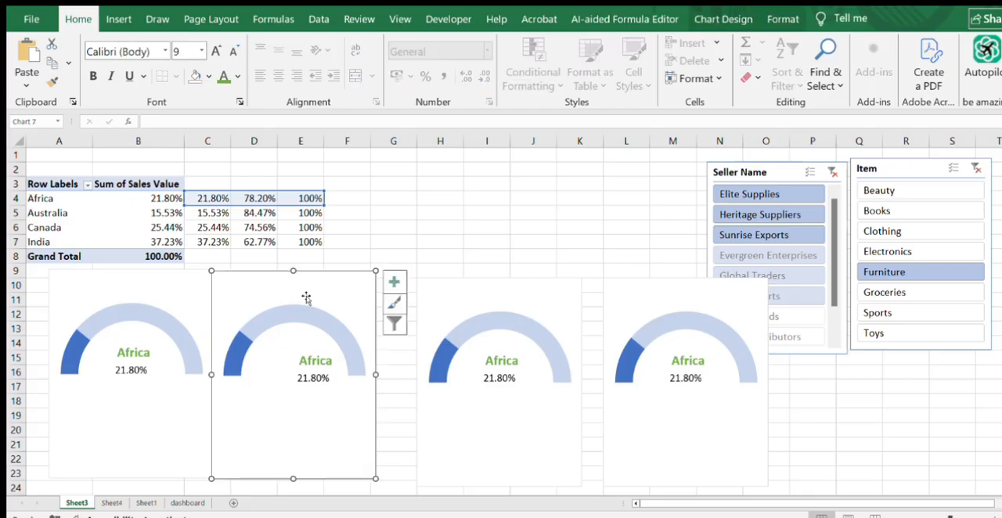
drag(477, 286, 433, 276)
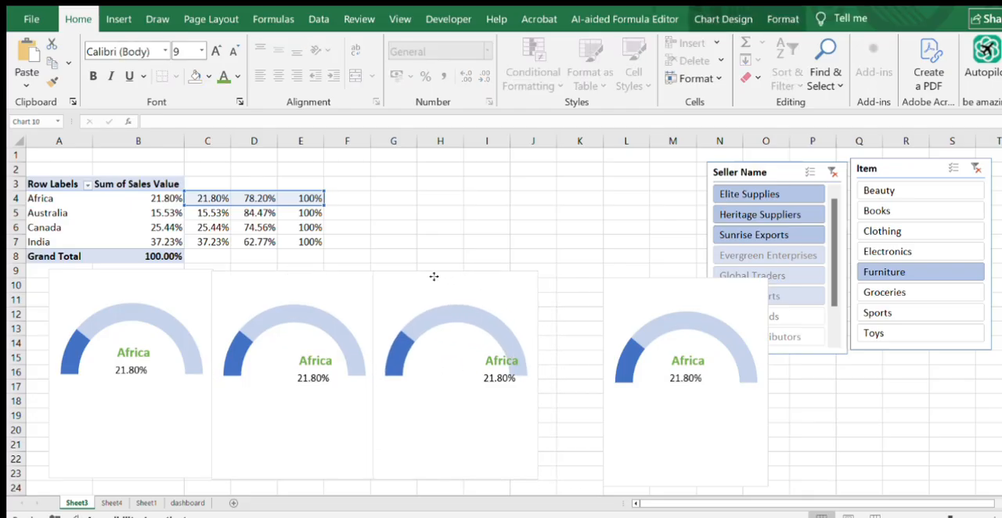
drag(623, 292, 563, 291)
click(489, 180)
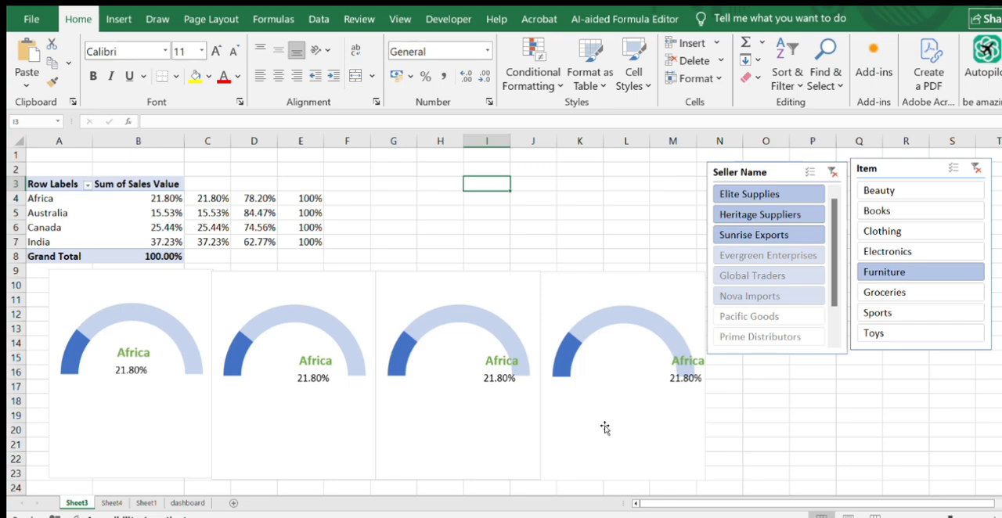
- Change the second gauge chart's series values to Australia's row, =Sheet3!$C$5:$E$5, and apply the new data source
mouse_move(604, 427)
click(278, 381)
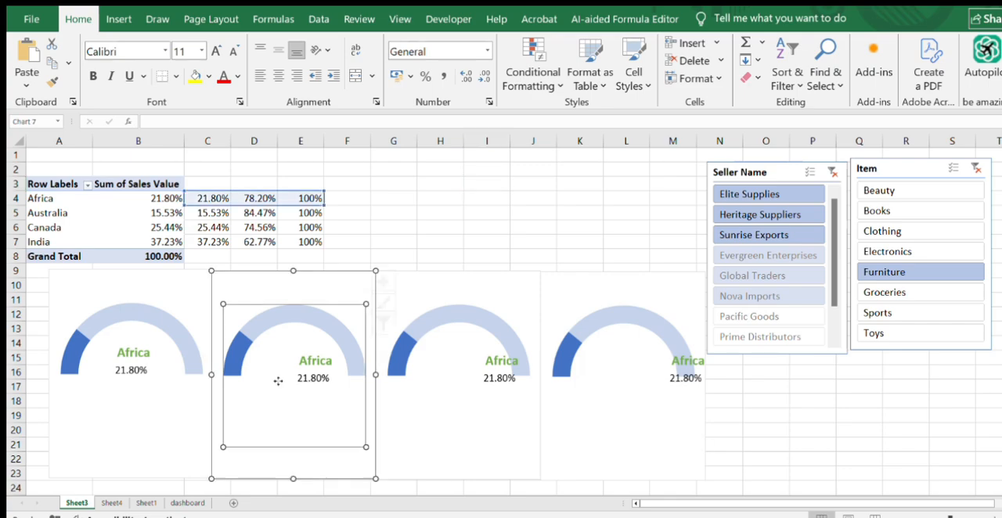
click(263, 335)
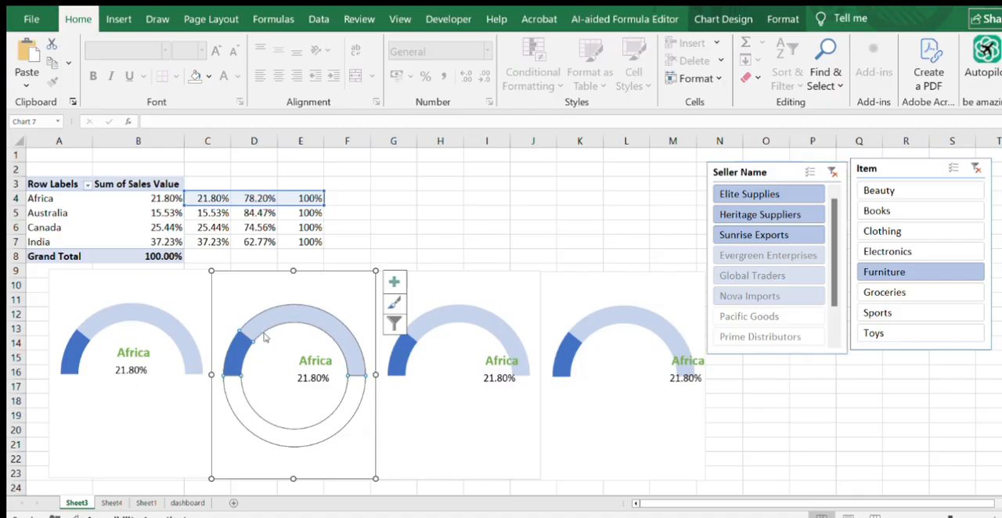
right_click(310, 437)
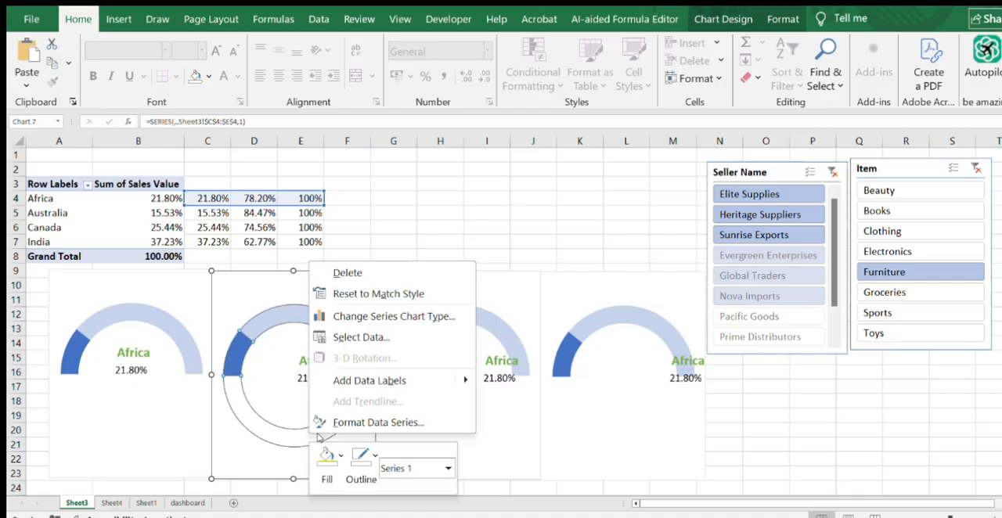
click(356, 337)
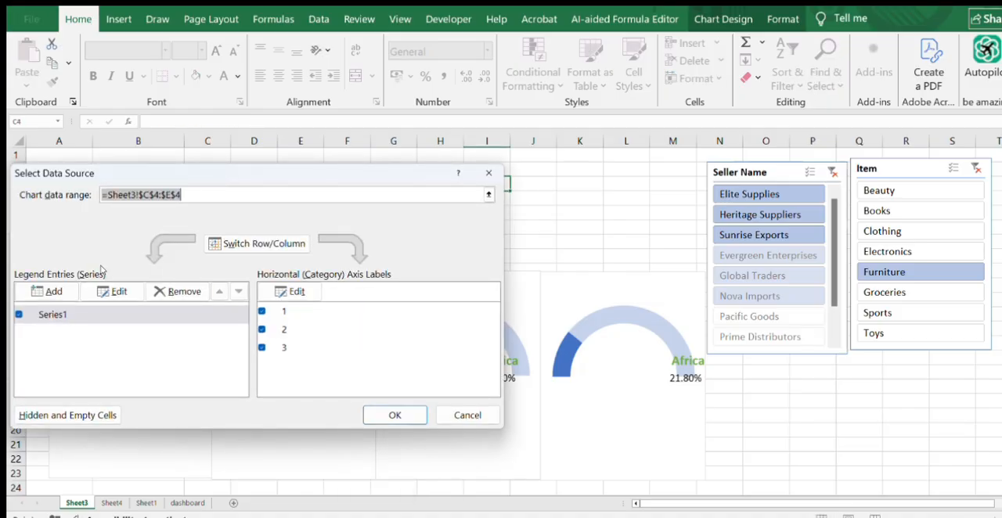
click(119, 291)
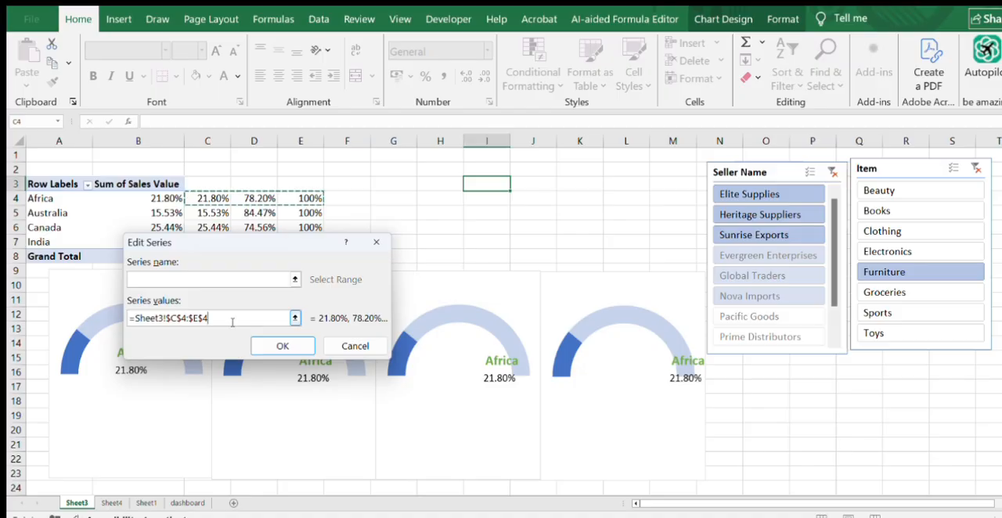
key(BackSpace)
key(BackSpace)
key(BackSpace)
key(BackSpace)
key(BackSpace)
key(BackSpace)
key(BackSpace)
key(BackSpace)
key(BackSpace)
key(BackSpace)
key(BackSpace)
key(BackSpace)
key(BackSpace)
key(BackSpace)
key(BackSpace)
key(BackSpace)
key(BackSpace)
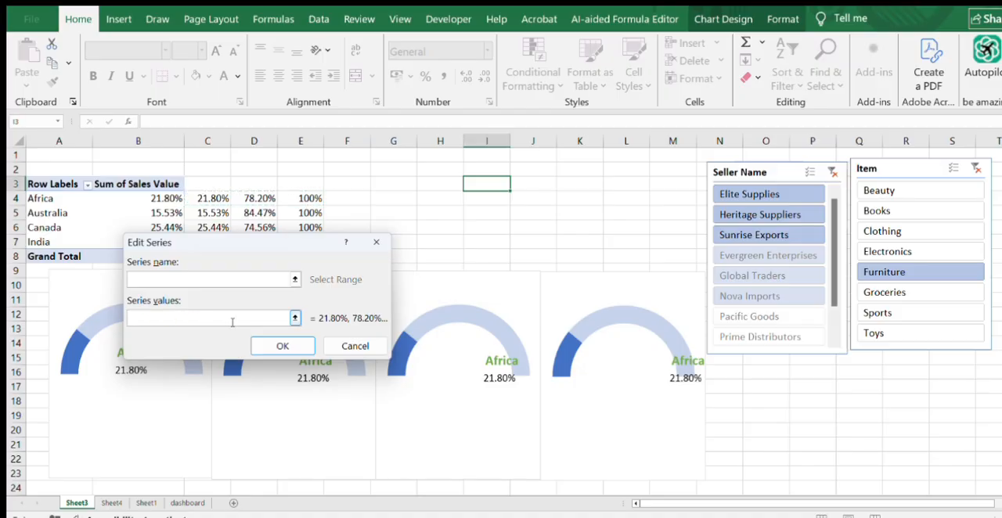
drag(200, 214, 305, 217)
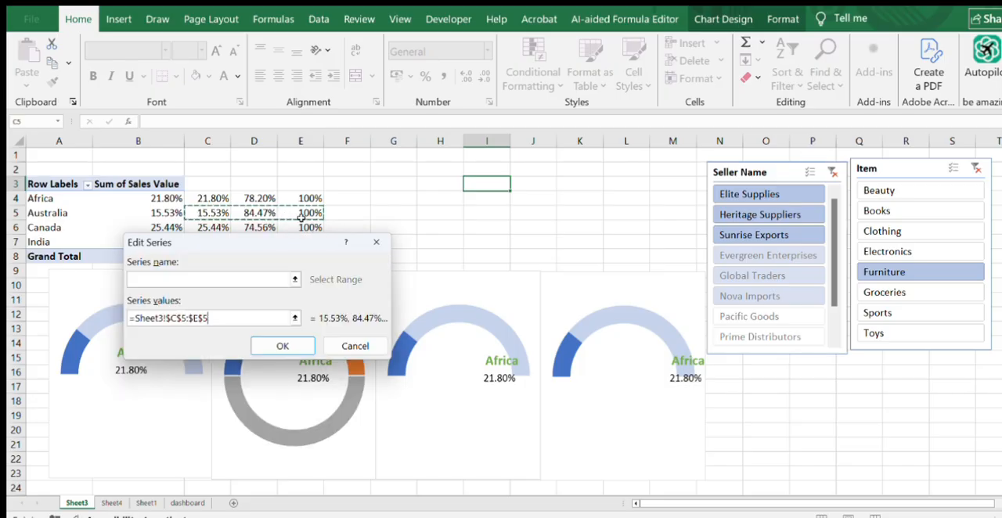
click(283, 346)
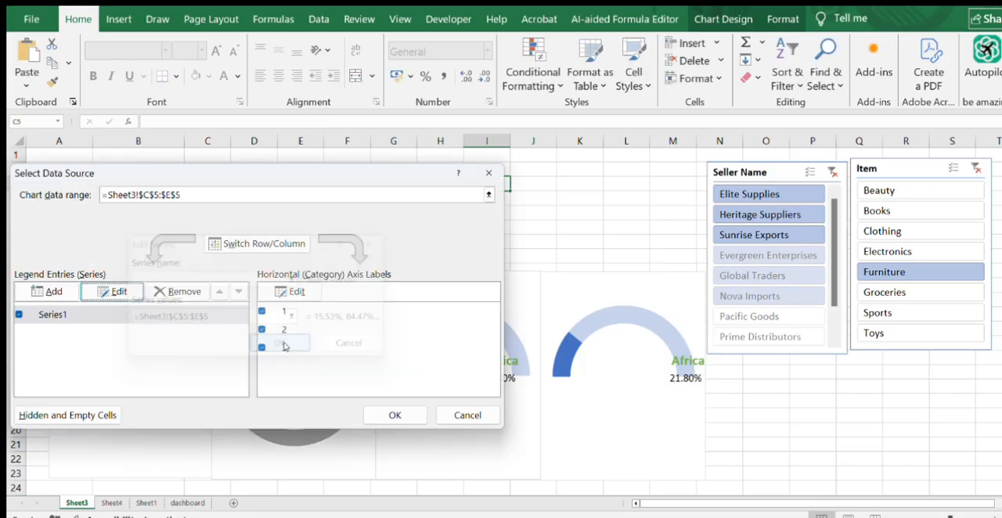
click(392, 415)
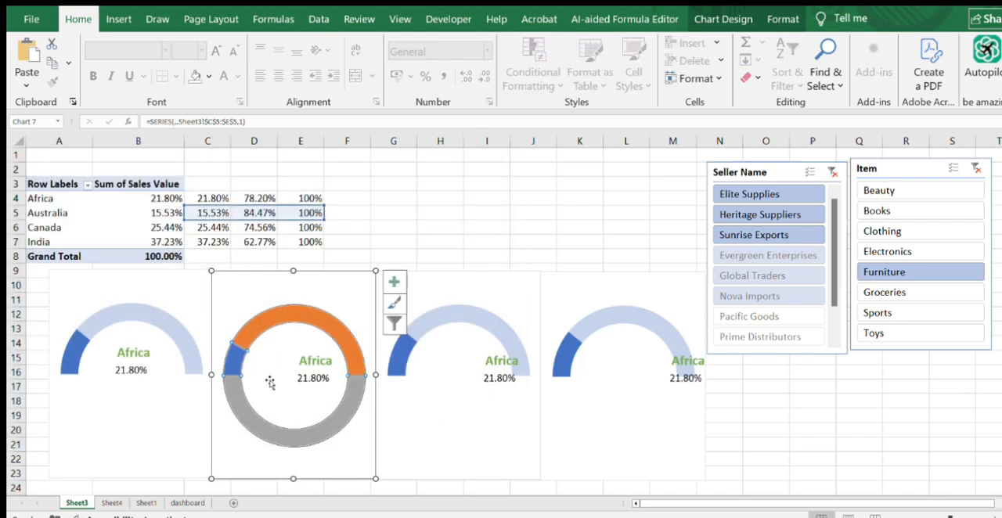
click(258, 423)
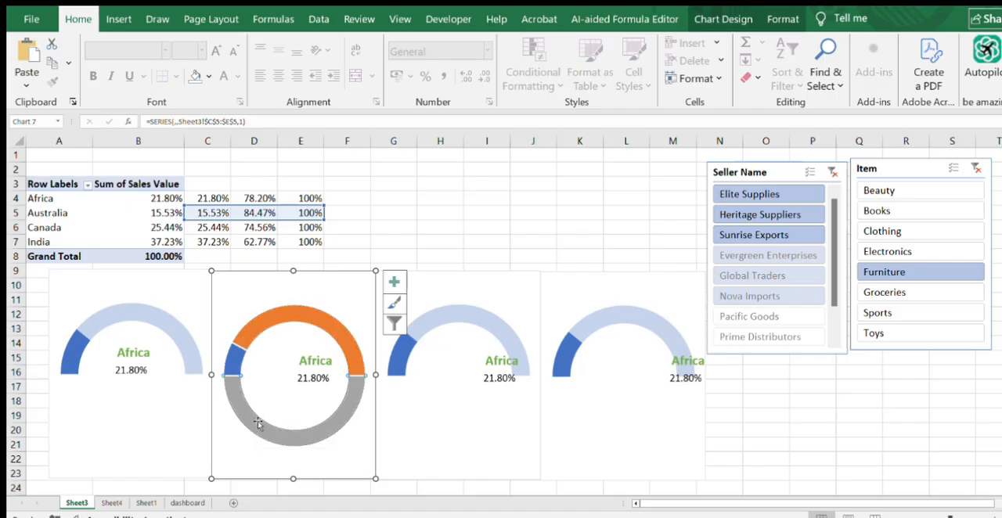
right_click(258, 424)
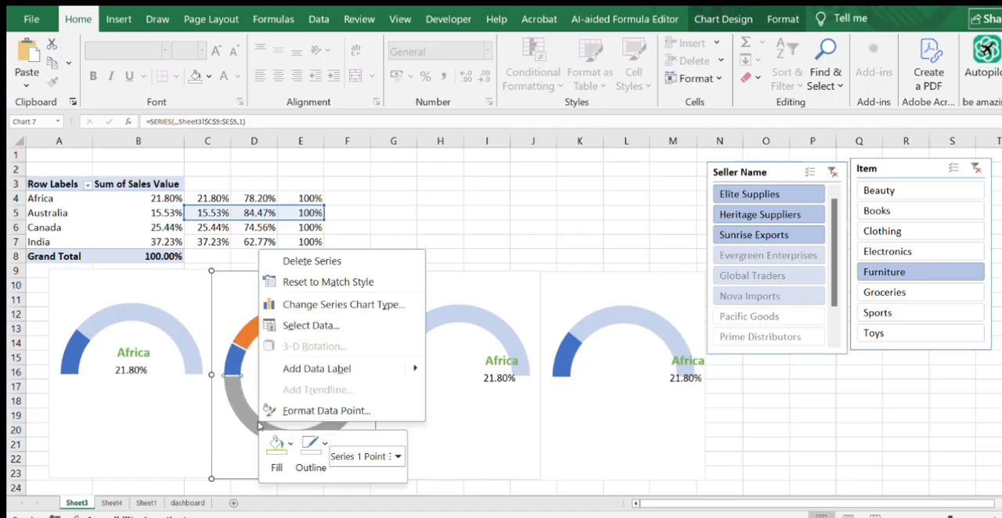
click(325, 411)
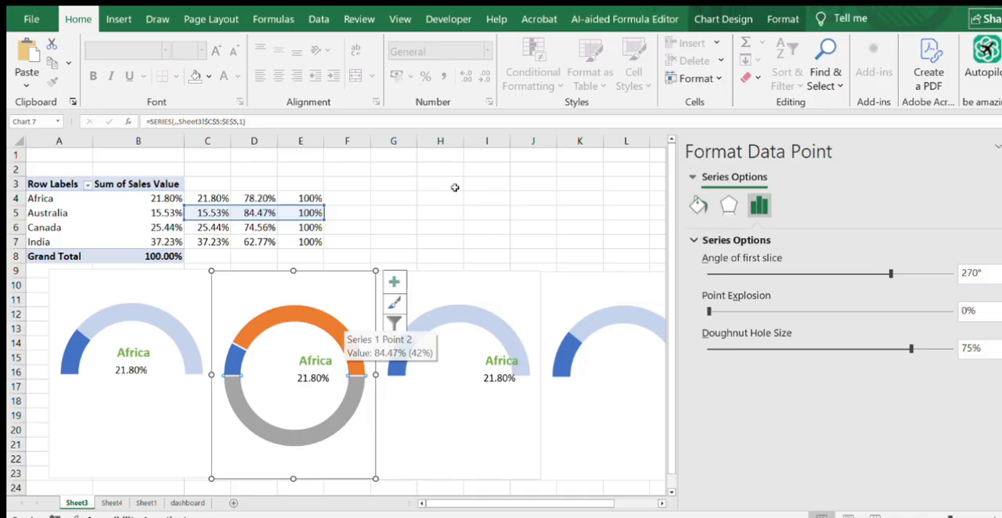
click(531, 169)
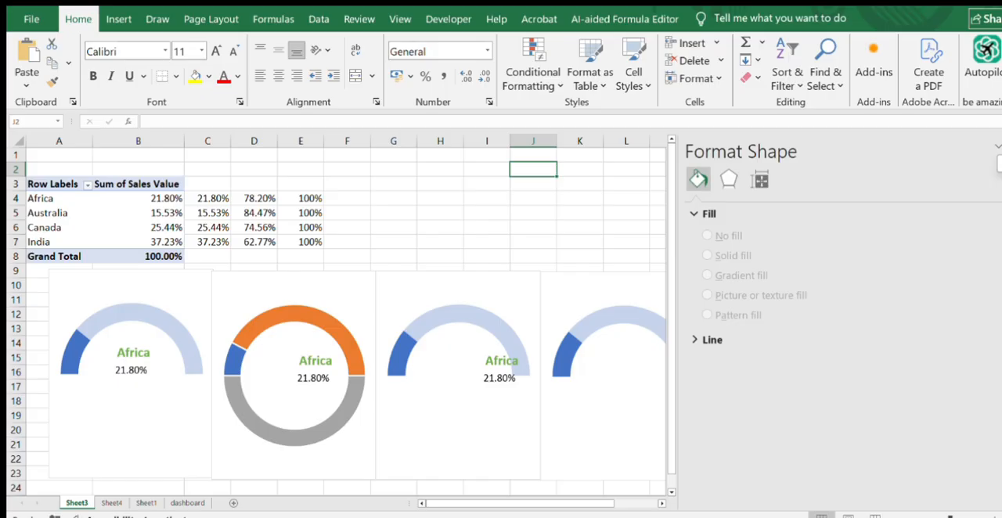
click(1001, 146)
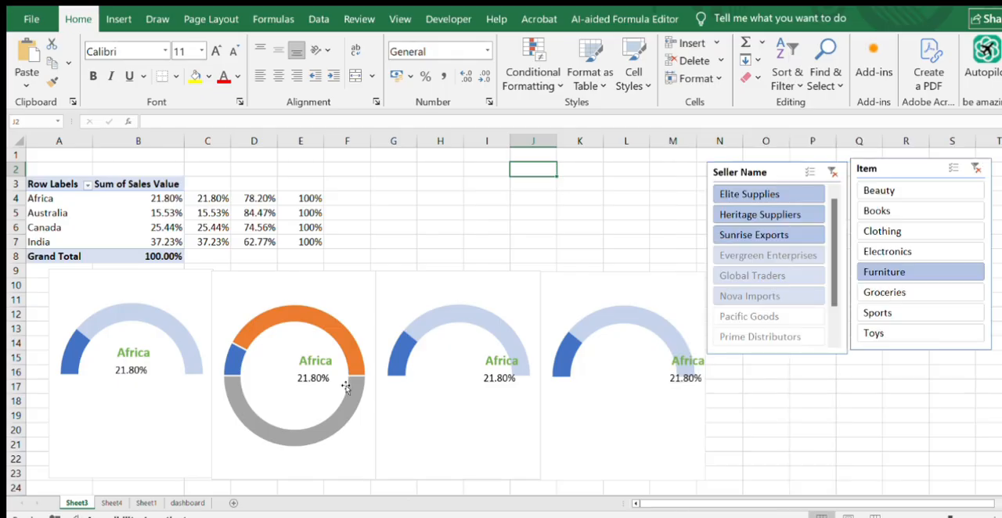
- Set the lower 100% slice of the second gauge chart to No Fill so only the upper half shows
click(327, 430)
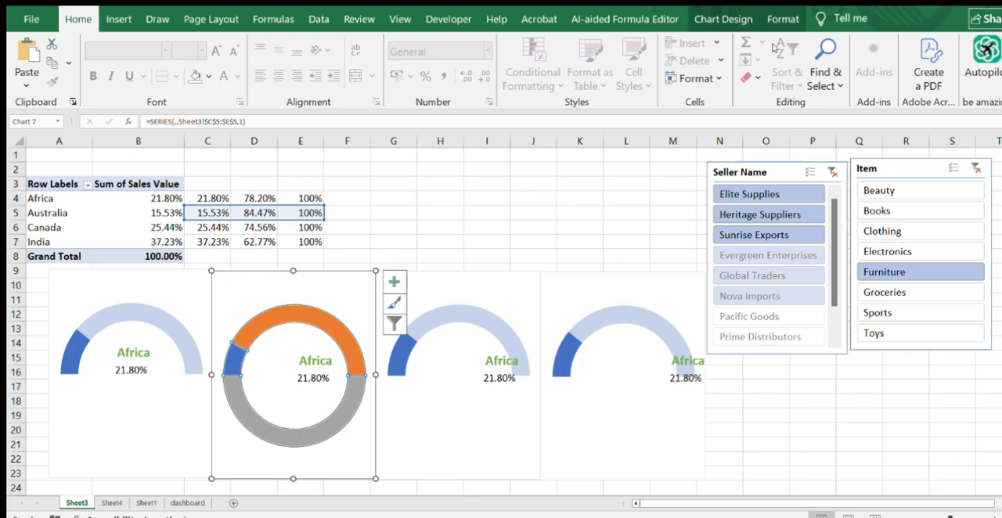
click(780, 19)
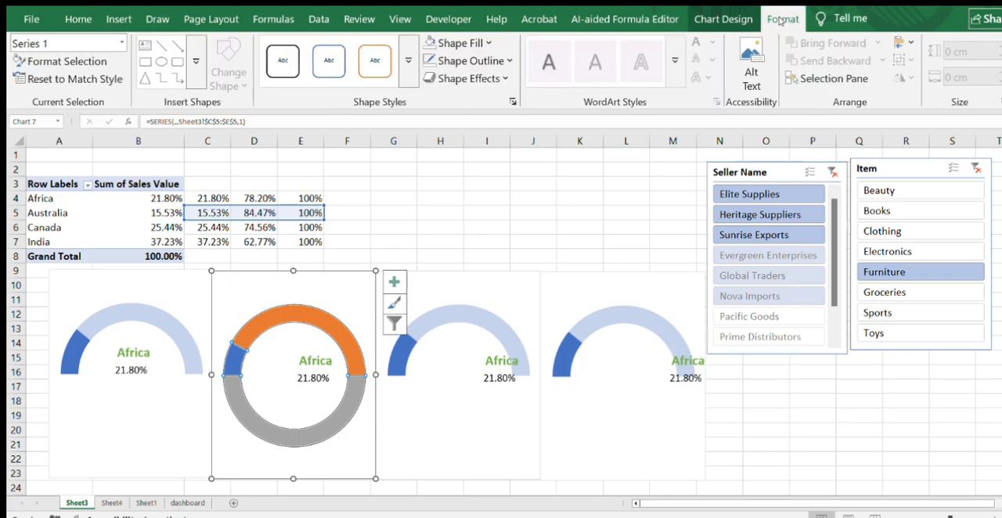
click(484, 43)
click(294, 438)
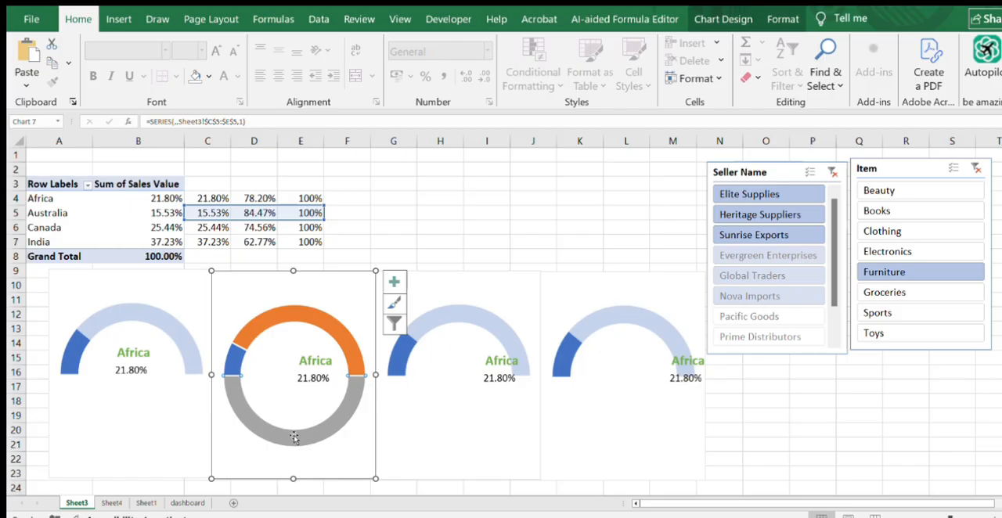
click(773, 28)
click(464, 43)
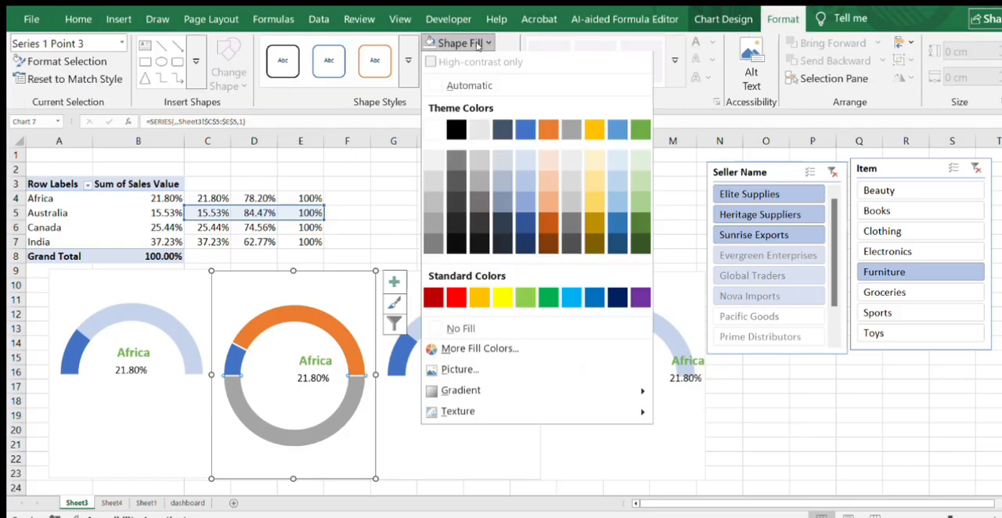
click(460, 330)
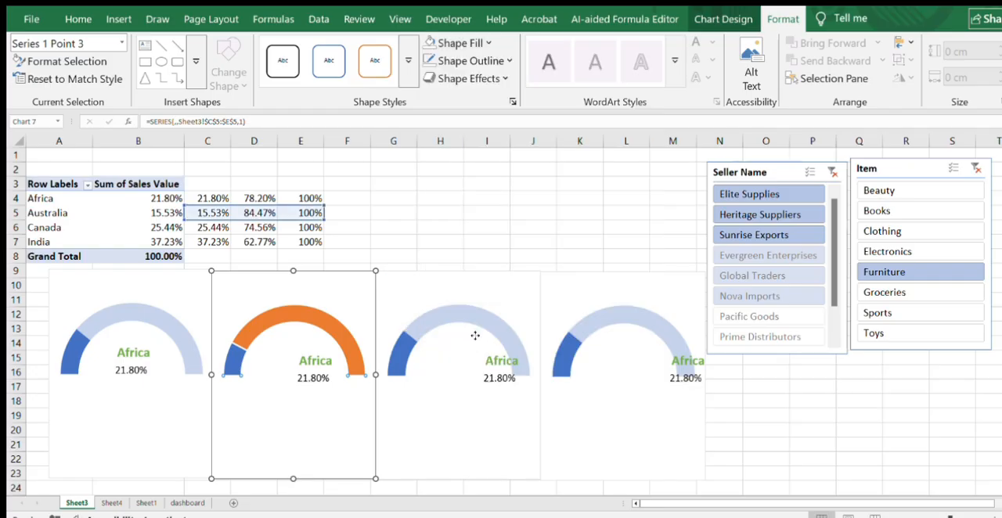
- Set the outline of the third gauge chart's plot area to No Outline
click(474, 336)
drag(471, 143, 491, 75)
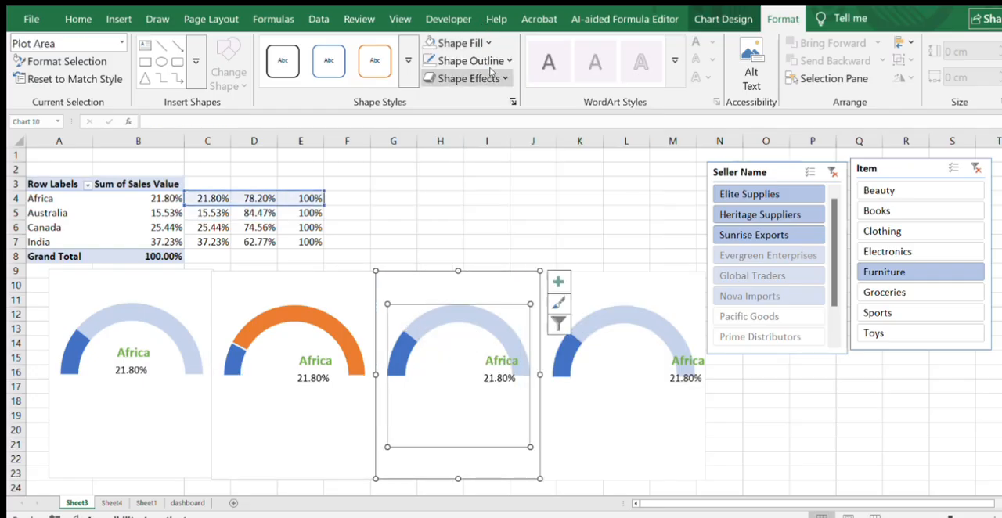
click(490, 66)
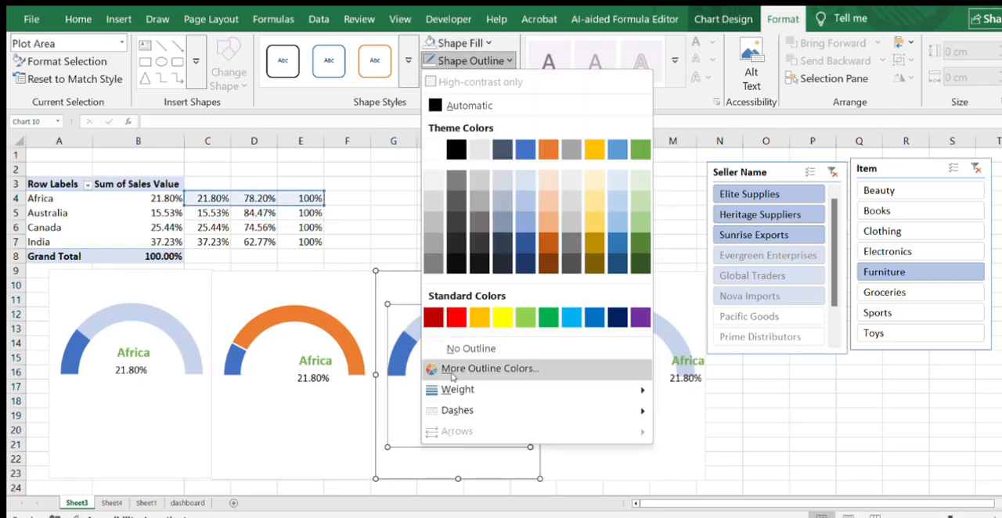
click(449, 353)
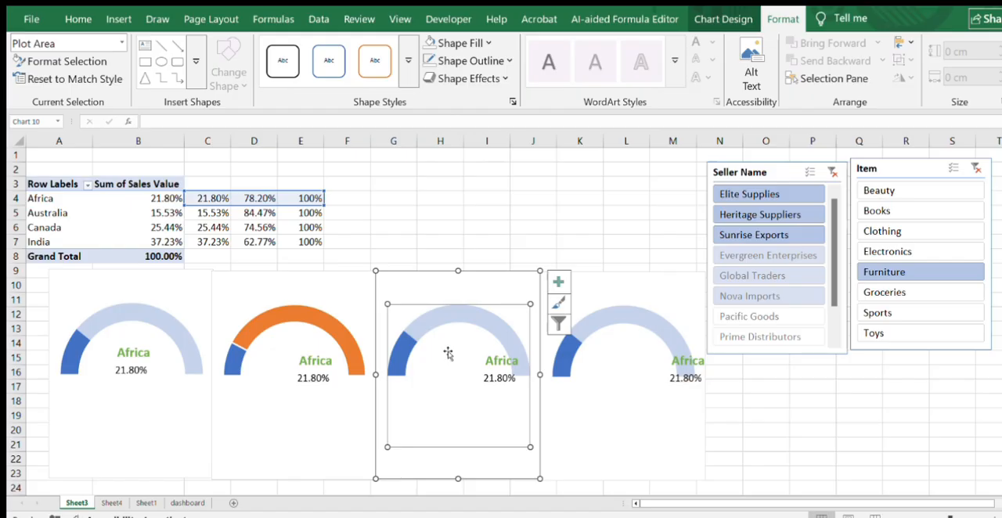
- Apply the solid orange shape style to both upper slices of the second gauge chart
click(233, 361)
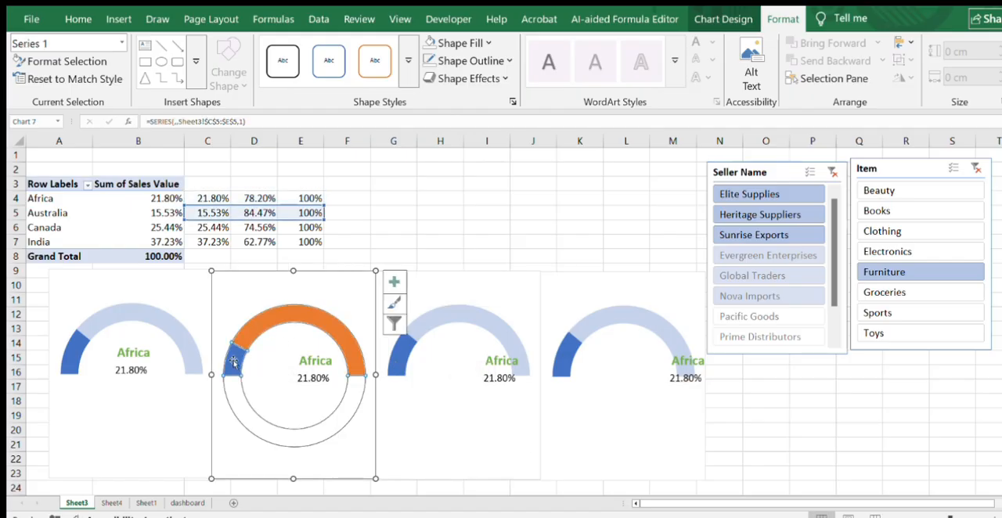
click(233, 362)
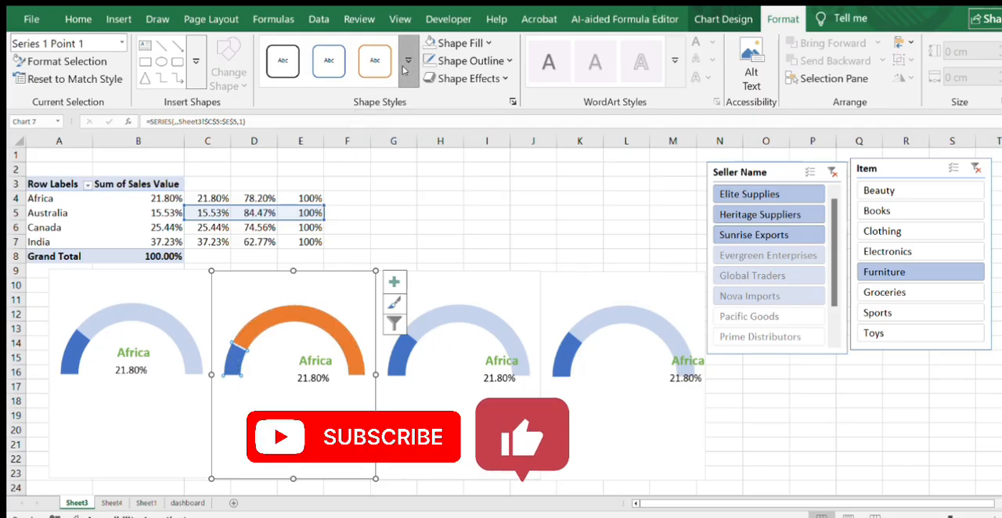
click(407, 69)
click(365, 154)
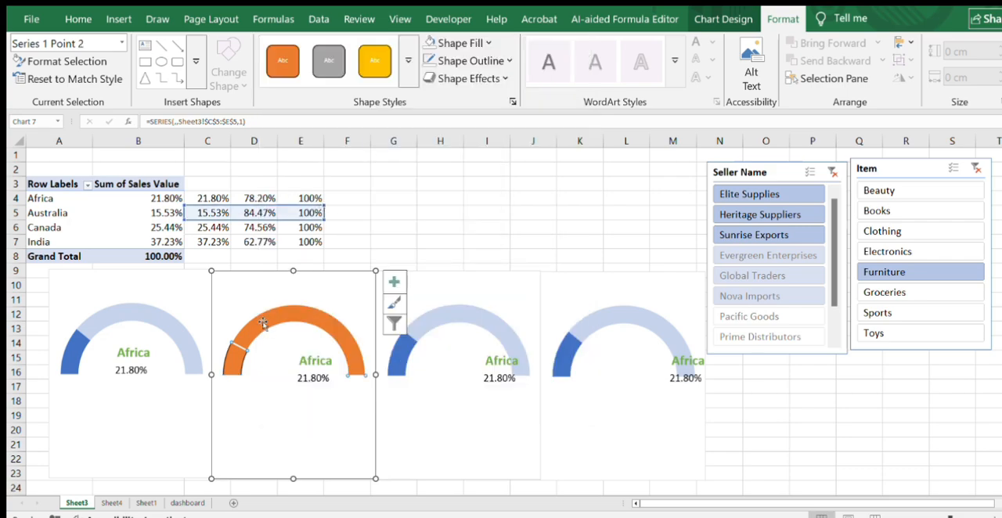
click(292, 68)
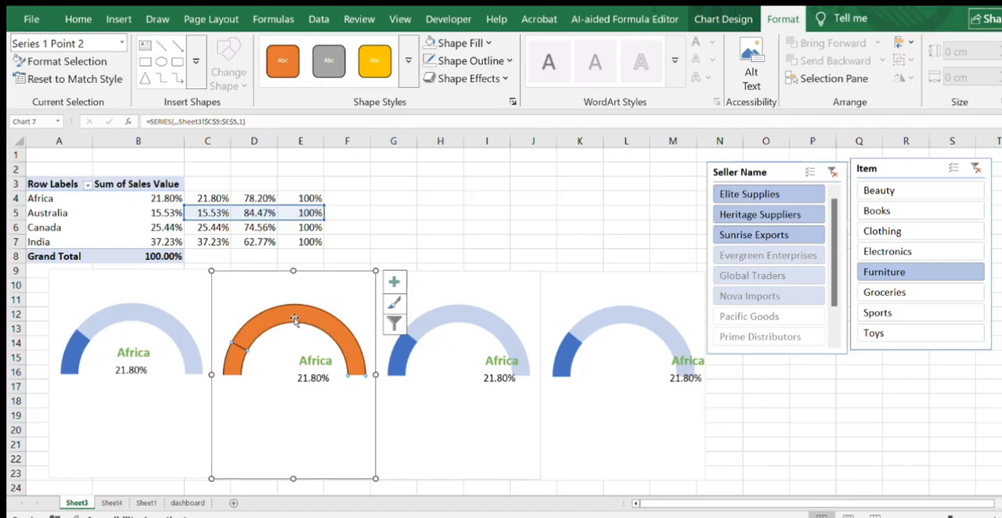
- Set both orange slices of the second gauge chart to No Outline
click(509, 62)
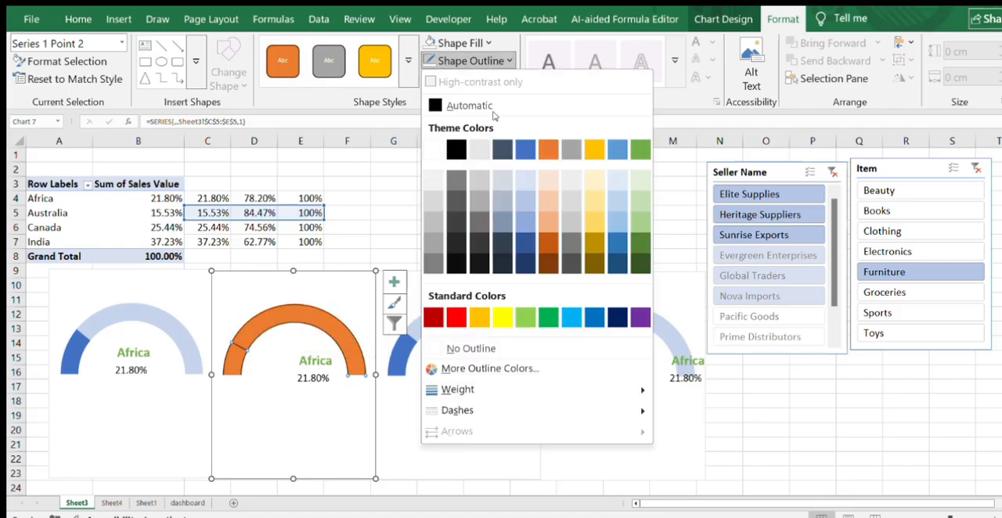
click(438, 348)
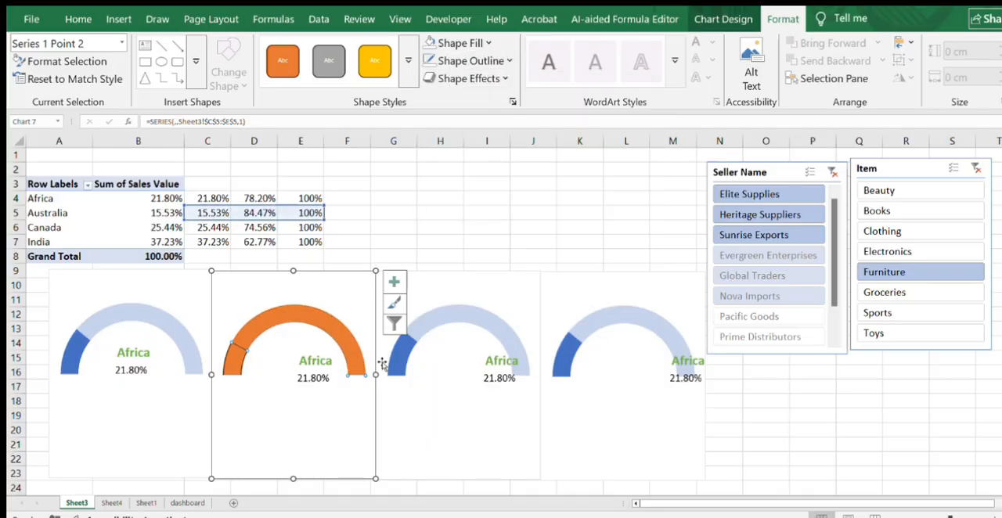
click(233, 361)
click(465, 61)
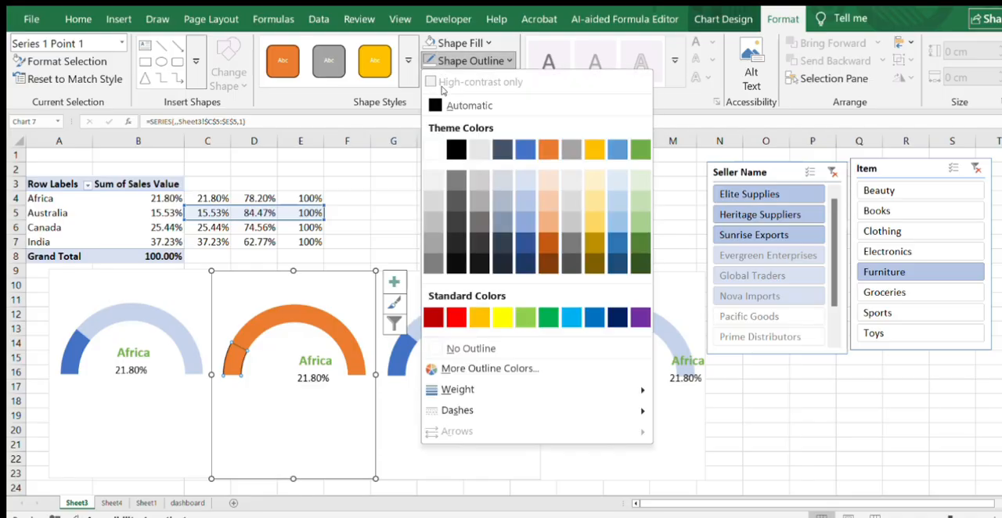
click(461, 350)
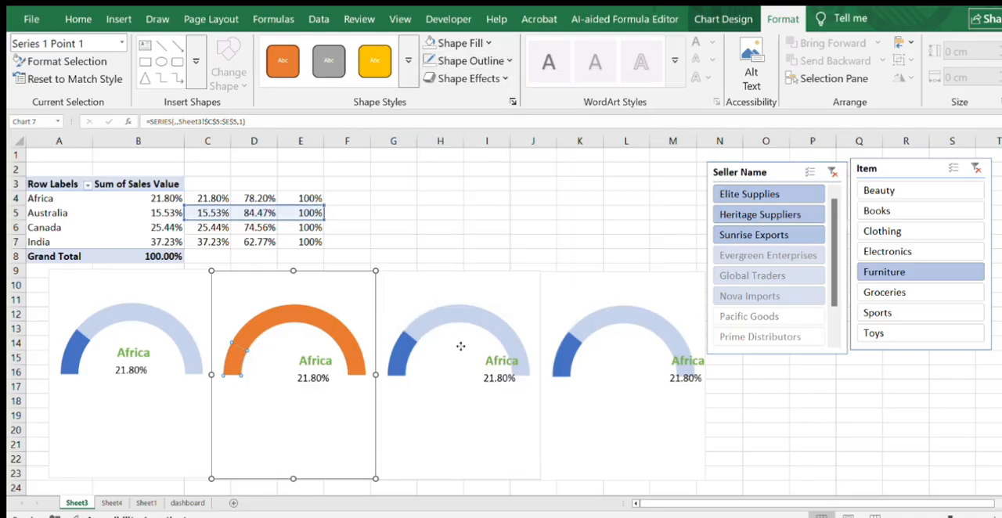
click(460, 346)
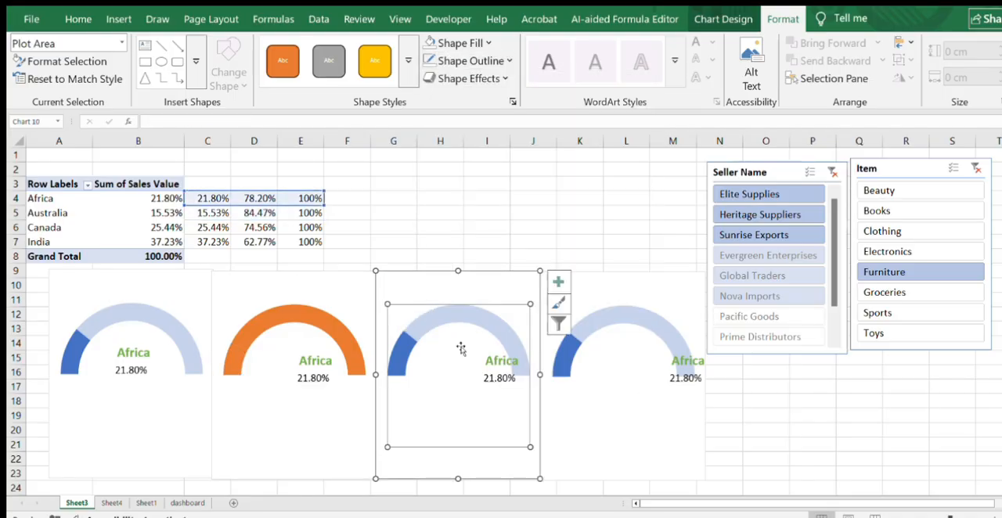
- Set the fill transparency of the second gauge's larger orange slice to 70% and close the formatting pane
click(282, 318)
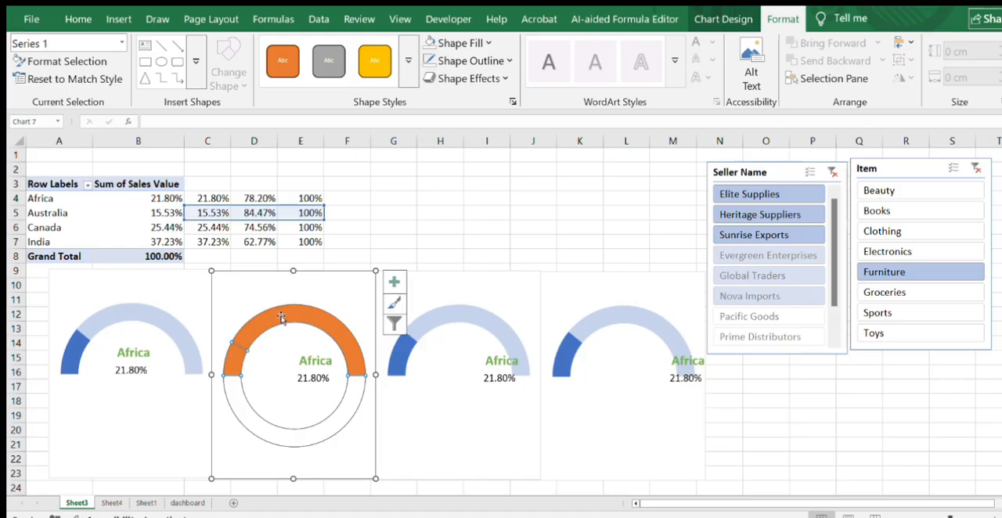
click(282, 317)
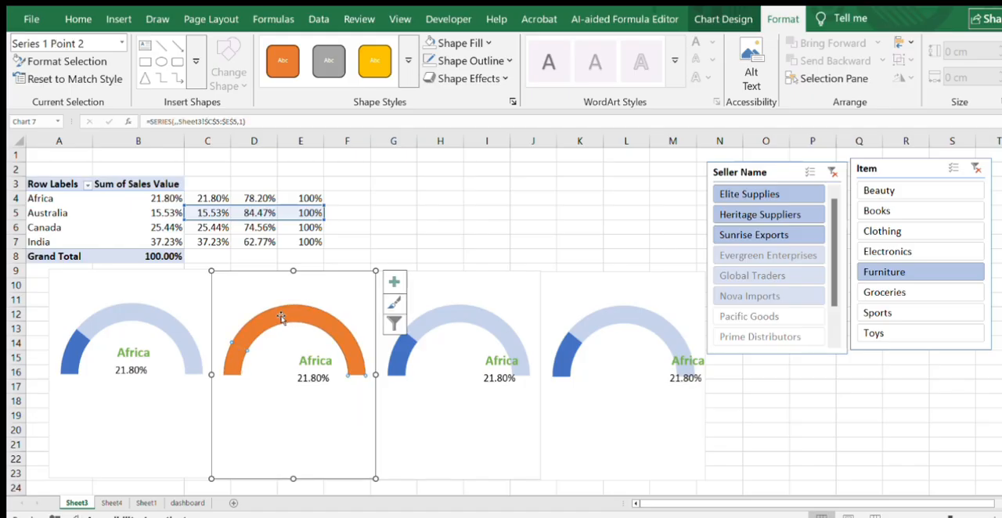
right_click(282, 317)
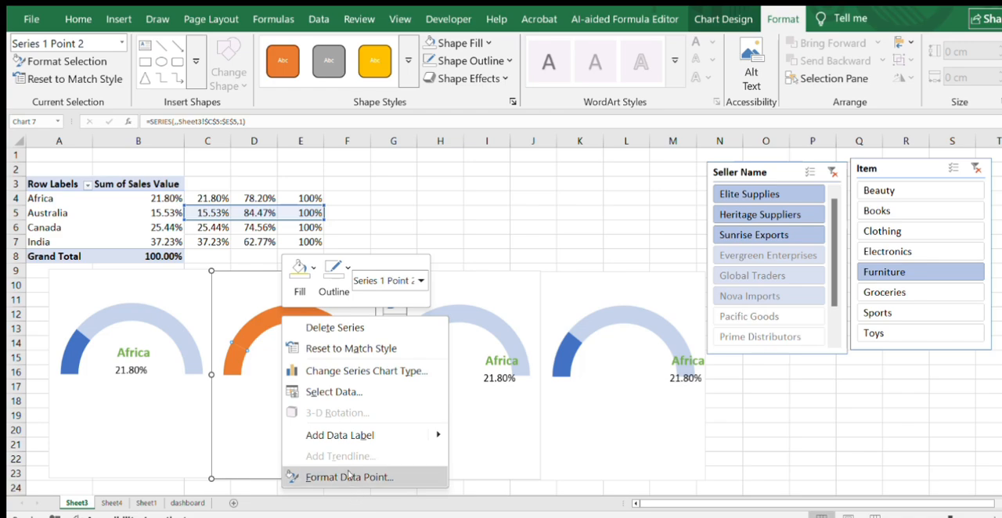
click(349, 476)
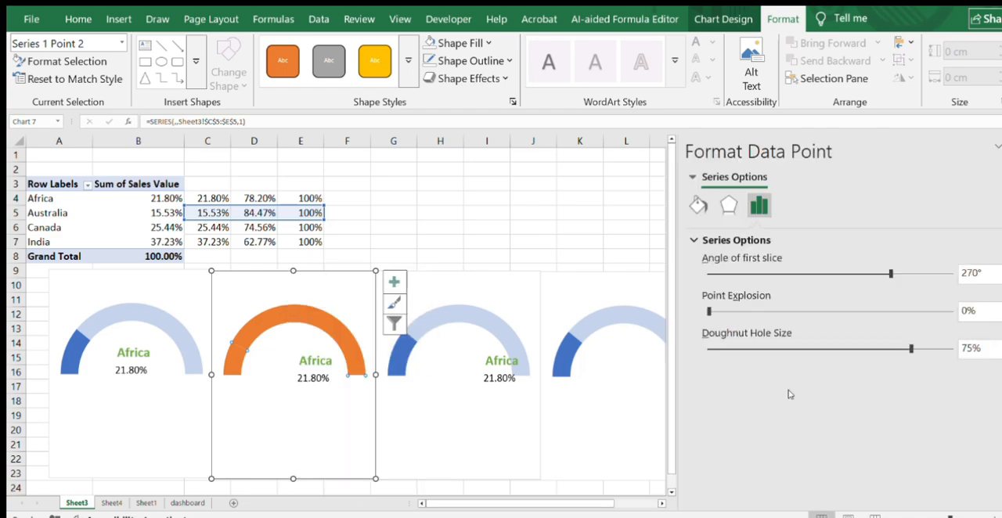
click(698, 205)
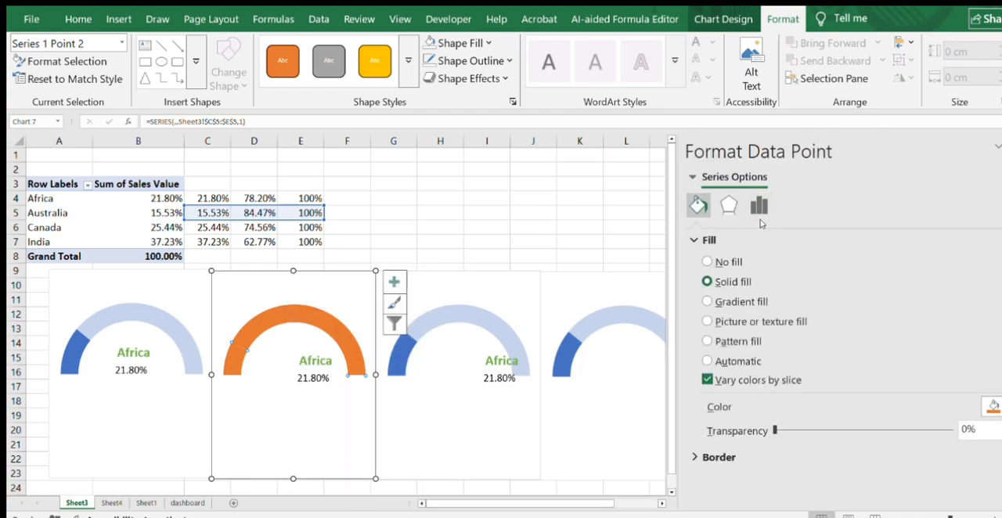
click(963, 430)
text(7)
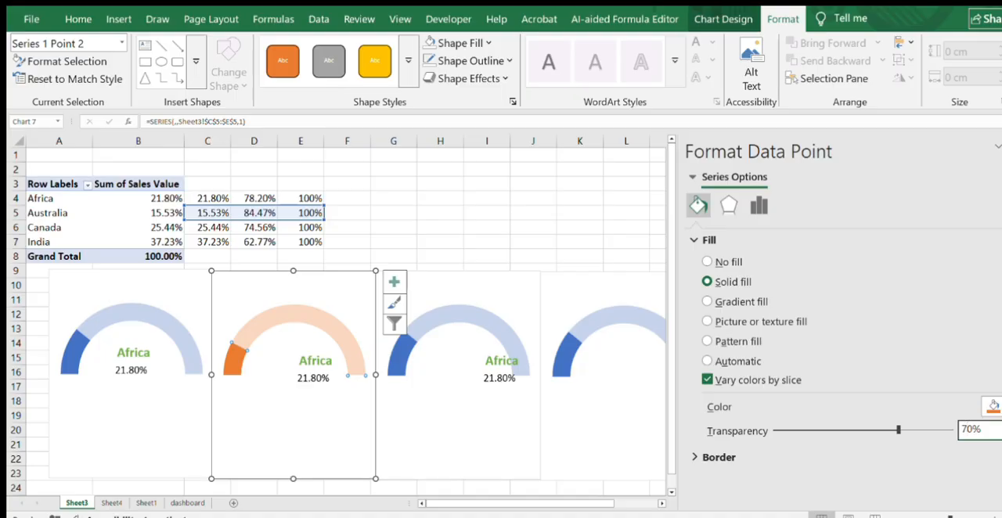
click(1000, 151)
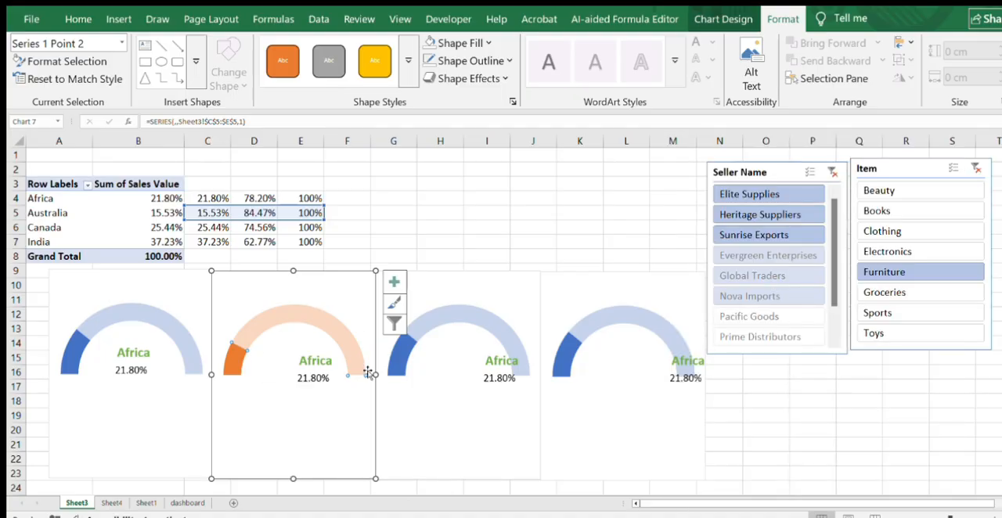
- Adjust the position of the plot area slightly within the second gauge chart
click(310, 362)
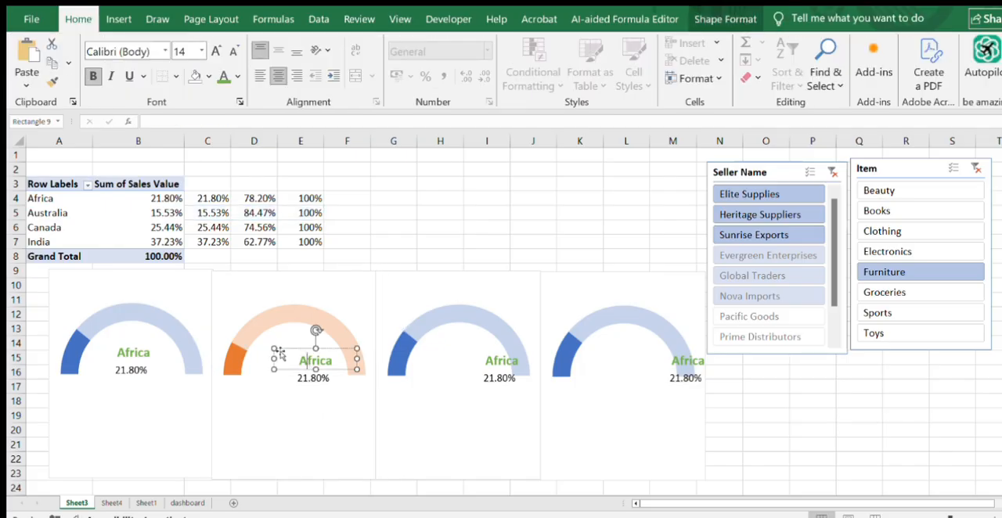
click(286, 355)
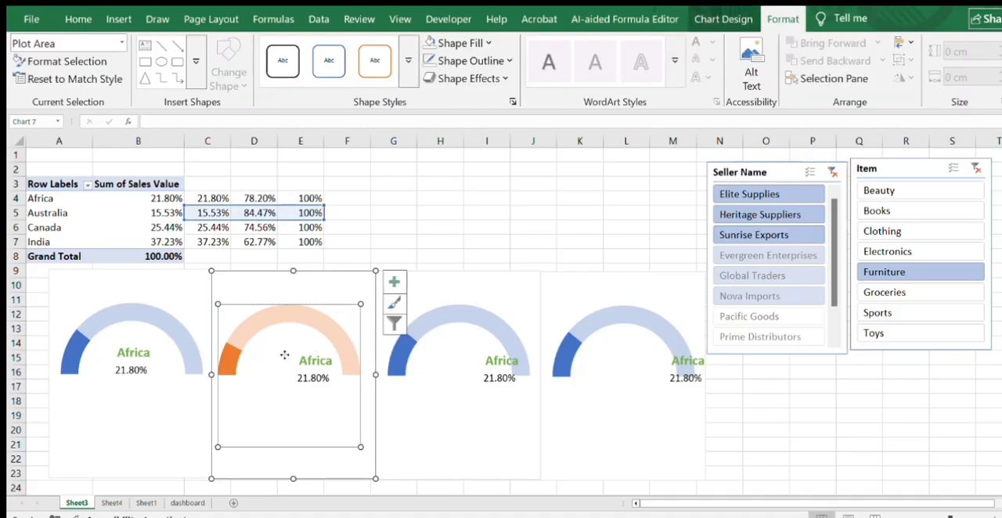
drag(284, 355, 291, 356)
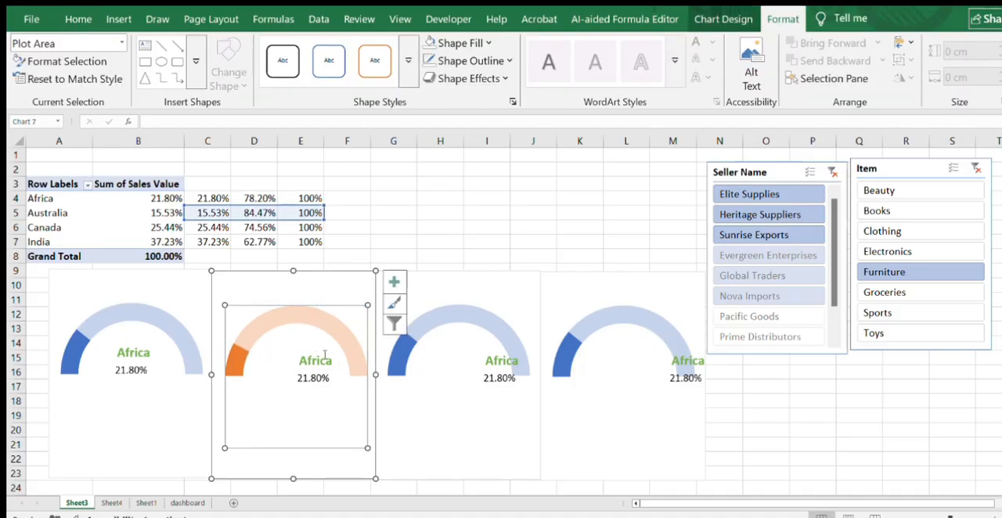
- Resize the Africa label box on the second gauge from both sides so its text is centred under the arc
click(325, 355)
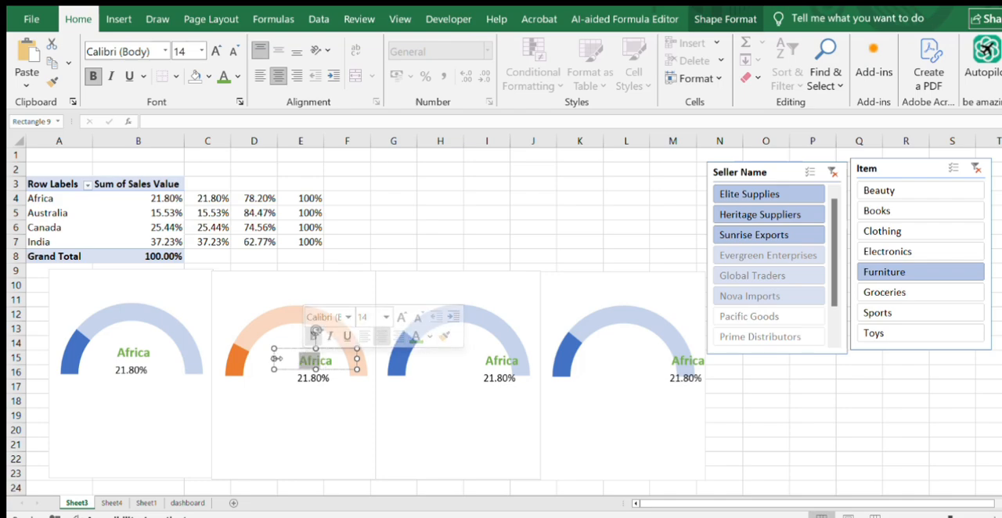
drag(274, 358, 250, 358)
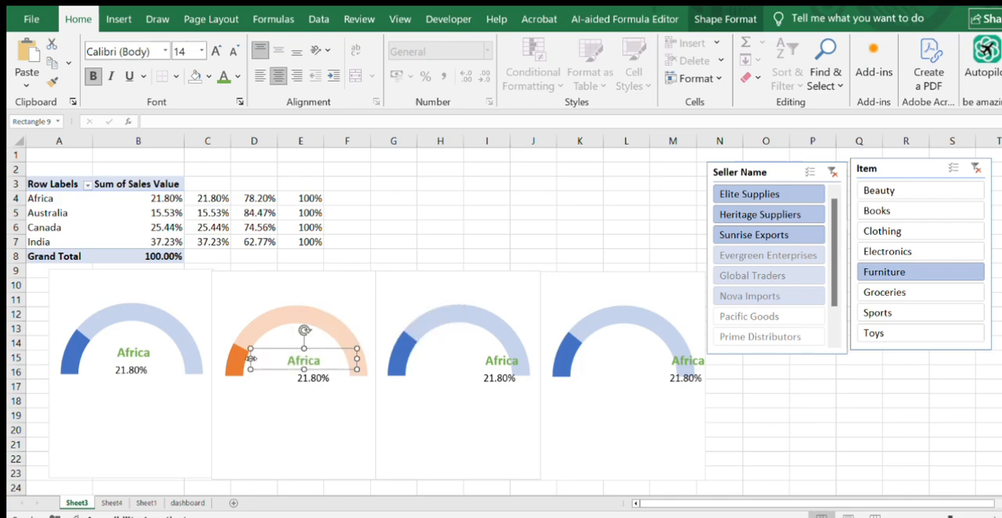
mouse_move(357, 358)
mouse_down()
mouse_move(338, 357)
mouse_move(347, 358)
mouse_up()
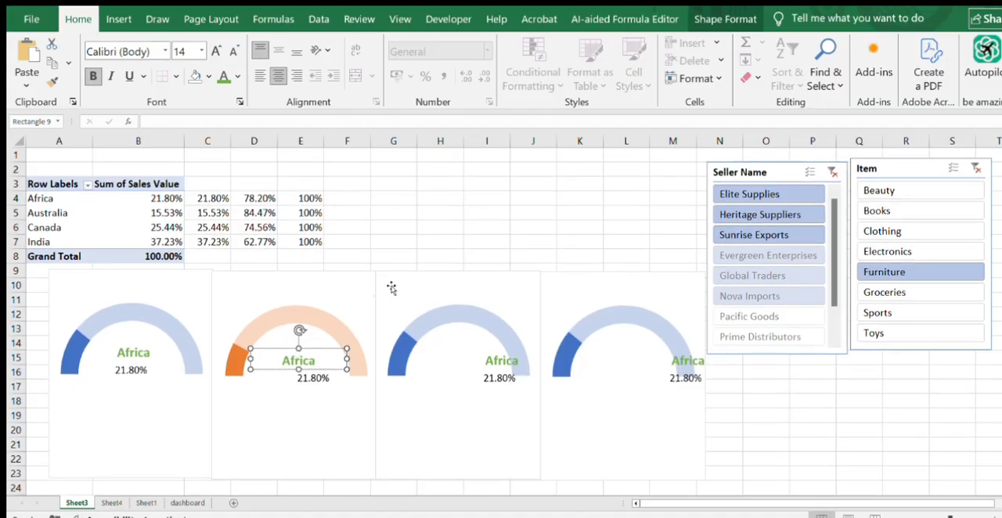
- Replace the Africa text in the second gauge's country label with Australia
double_click(321, 358)
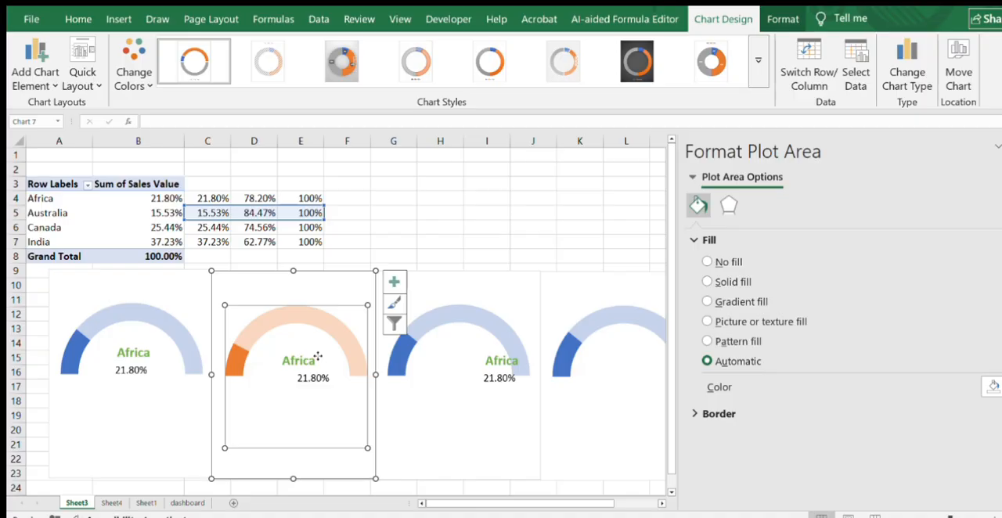
click(317, 359)
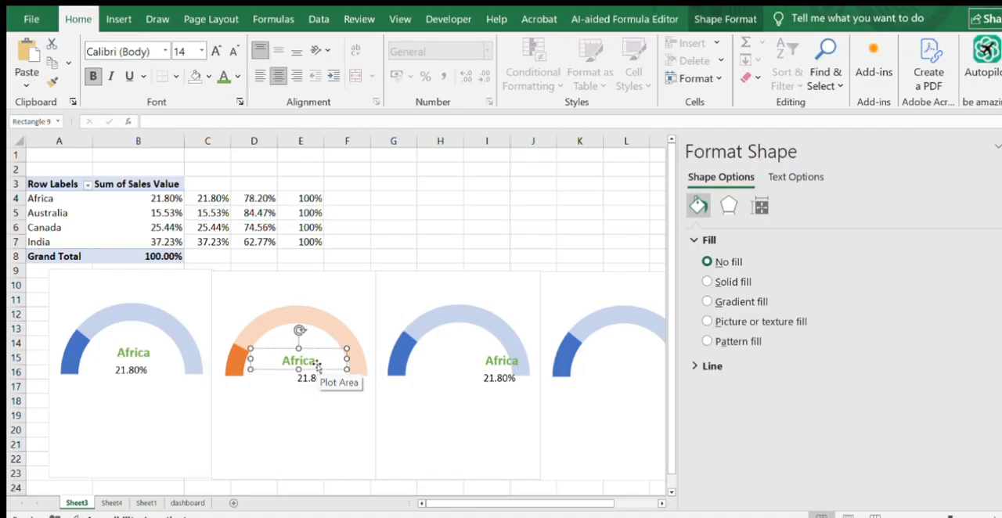
key(BackSpace)
key(BackSpace)
key(BackSpace)
key(BackSpace)
key(BackSpace)
key(BackSpace)
text(Austra)
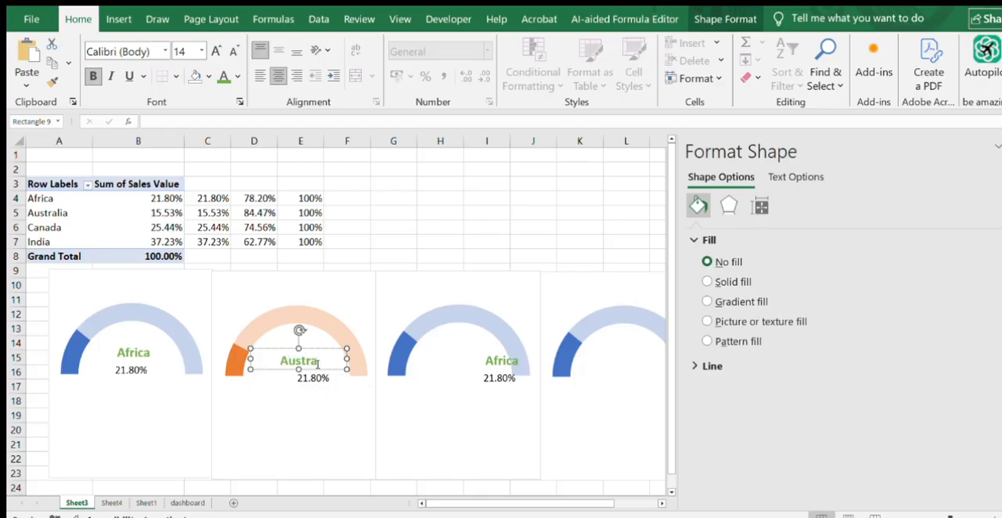
text(lia)
click(452, 216)
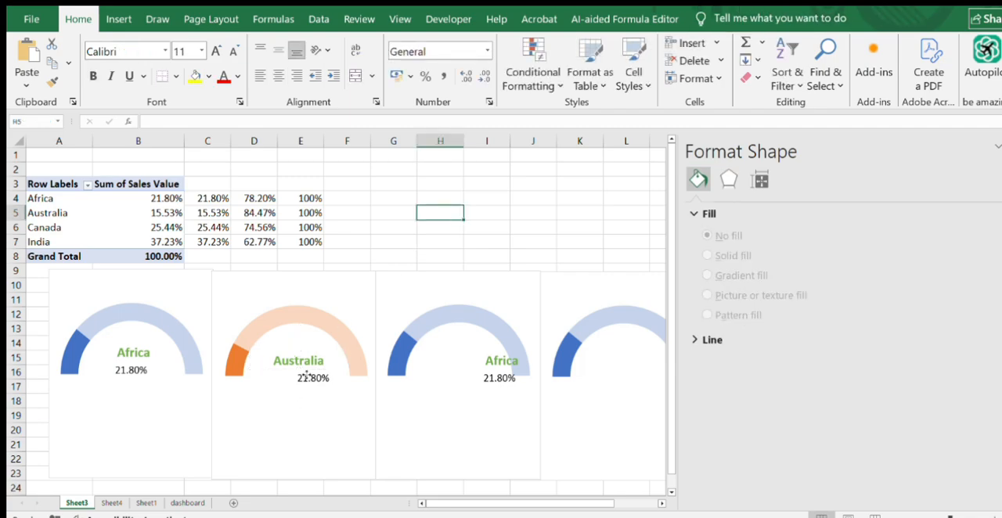
- Resize the percentage box on the second gauge from both sides so its value is centred beneath the Australia label, and keep it selected
click(306, 375)
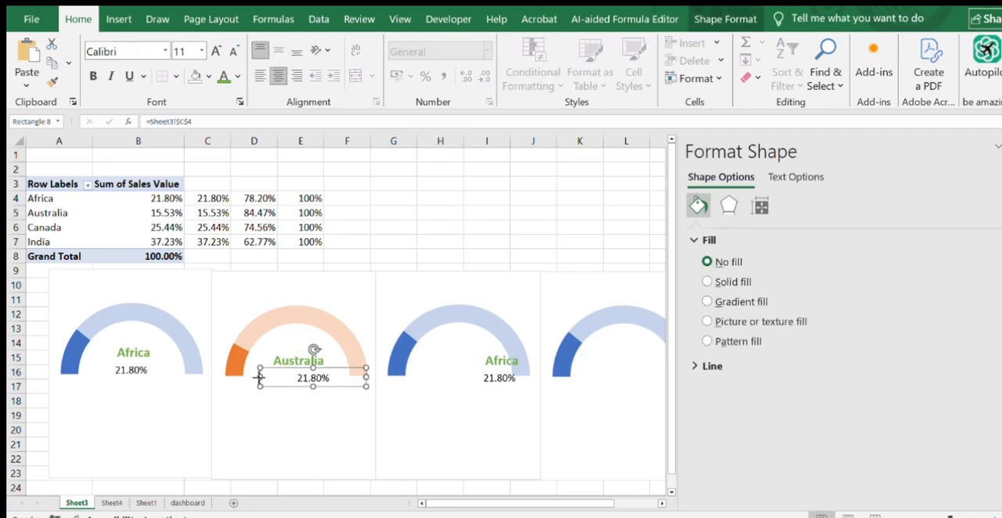
drag(259, 378, 245, 378)
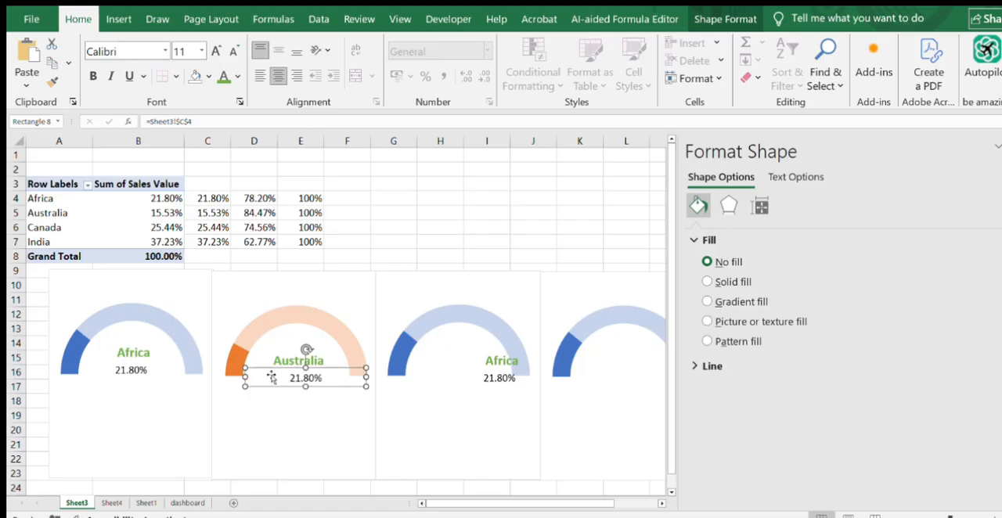
drag(365, 378, 349, 374)
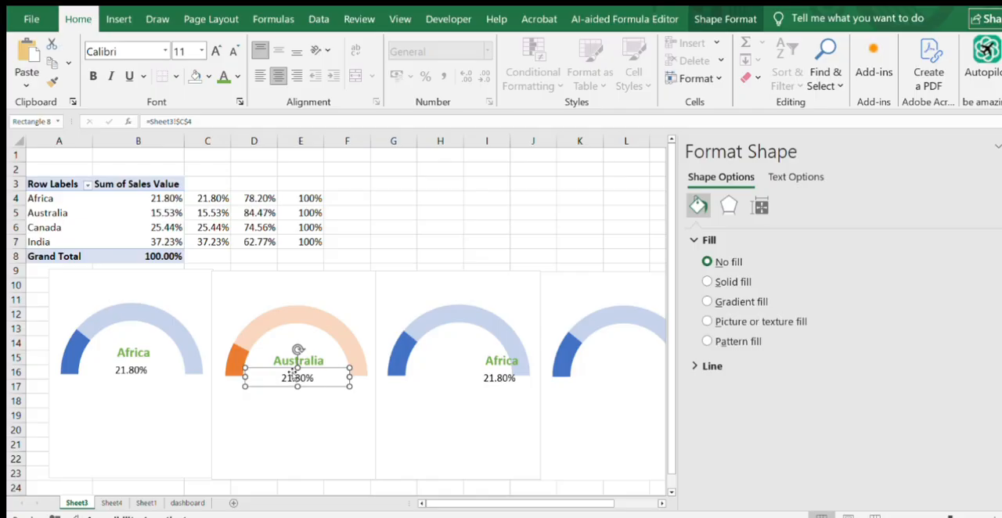
click(272, 415)
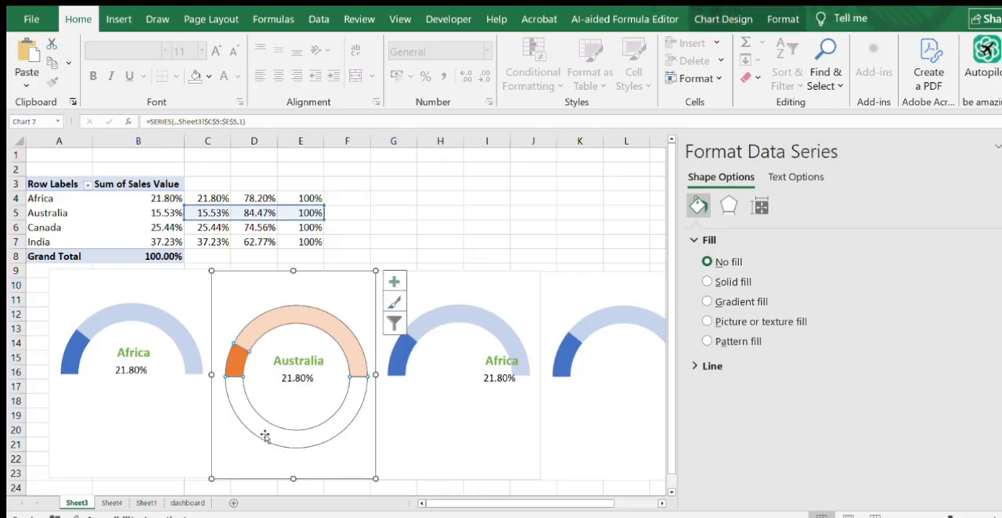
click(295, 378)
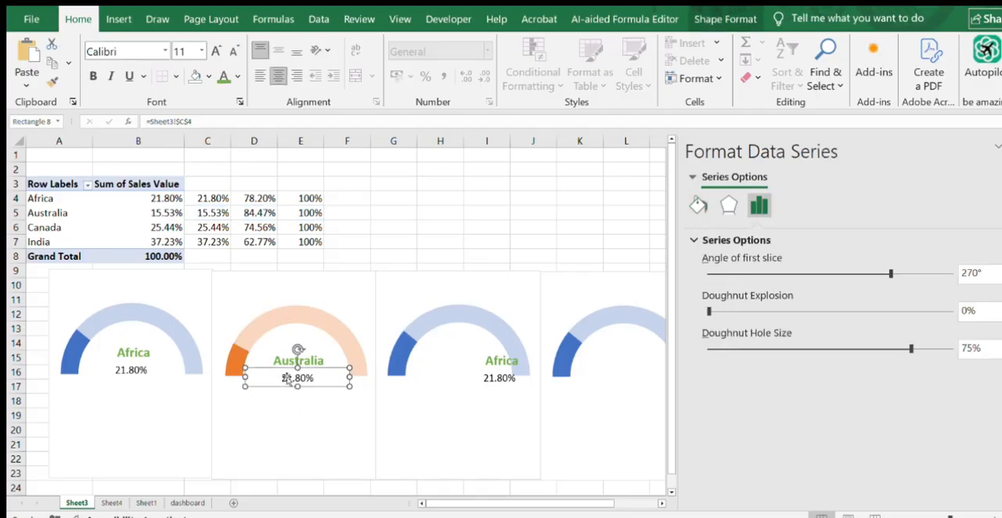
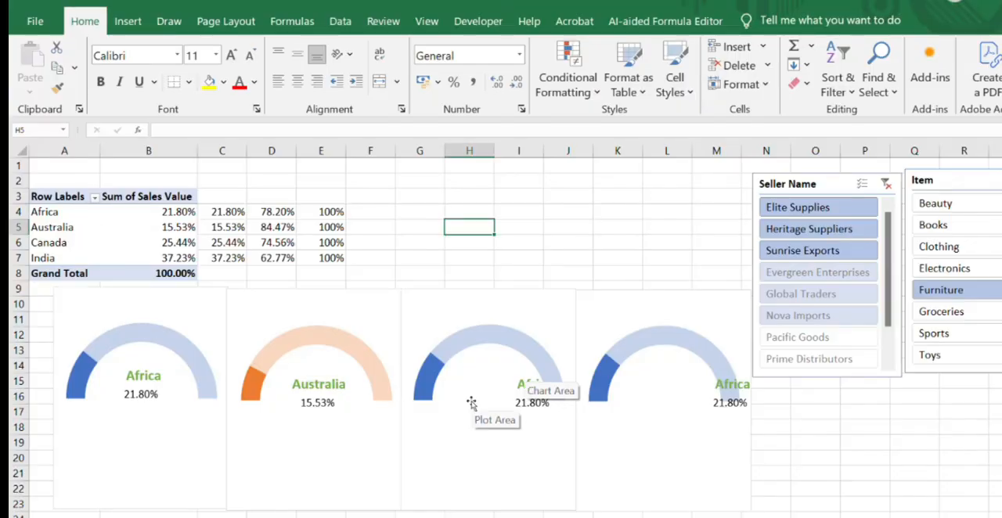
- Change the third gauge chart's series values to the Canada row, =Sheet3!$C$6:$E$6
click(471, 403)
click(470, 345)
right_click(470, 345)
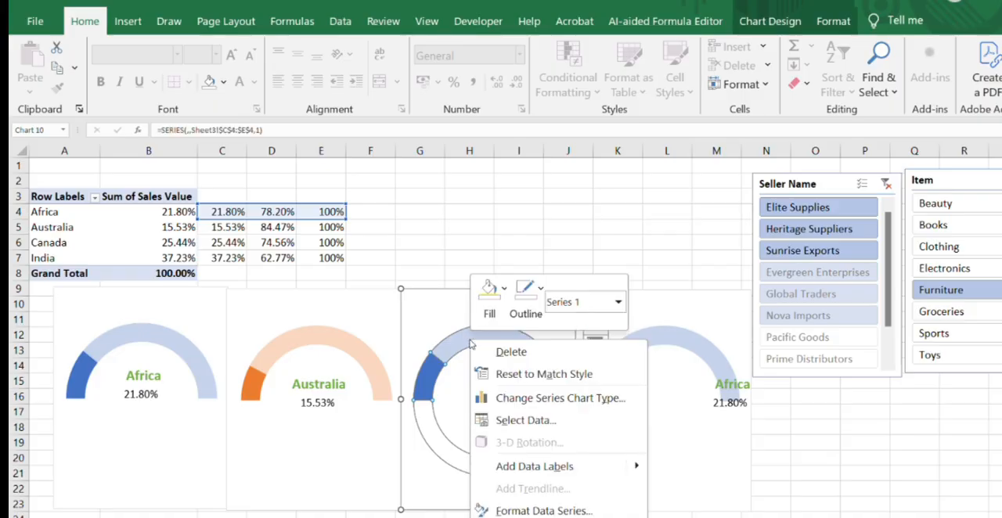
click(525, 420)
click(117, 312)
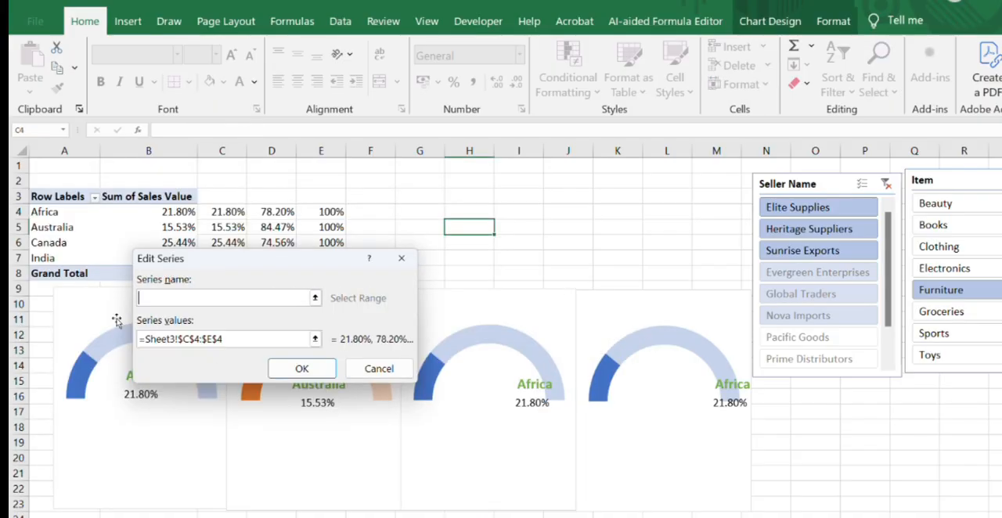
click(265, 339)
key(BackSpace)
key(BackSpace)
key(BackSpace)
key(BackSpace)
key(BackSpace)
key(BackSpace)
key(BackSpace)
key(BackSpace)
key(BackSpace)
key(BackSpace)
key(BackSpace)
key(BackSpace)
key(BackSpace)
key(BackSpace)
key(BackSpace)
key(BackSpace)
key(BackSpace)
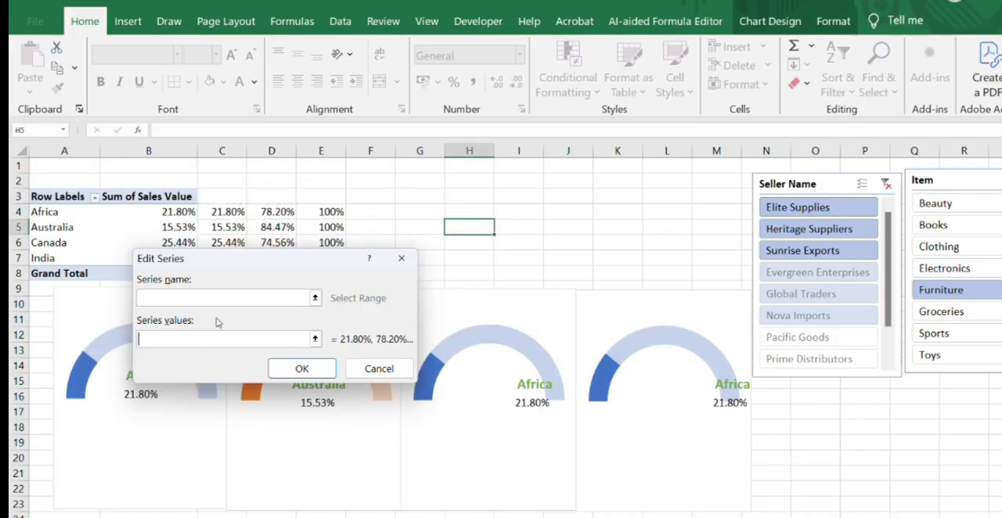
drag(208, 242, 325, 252)
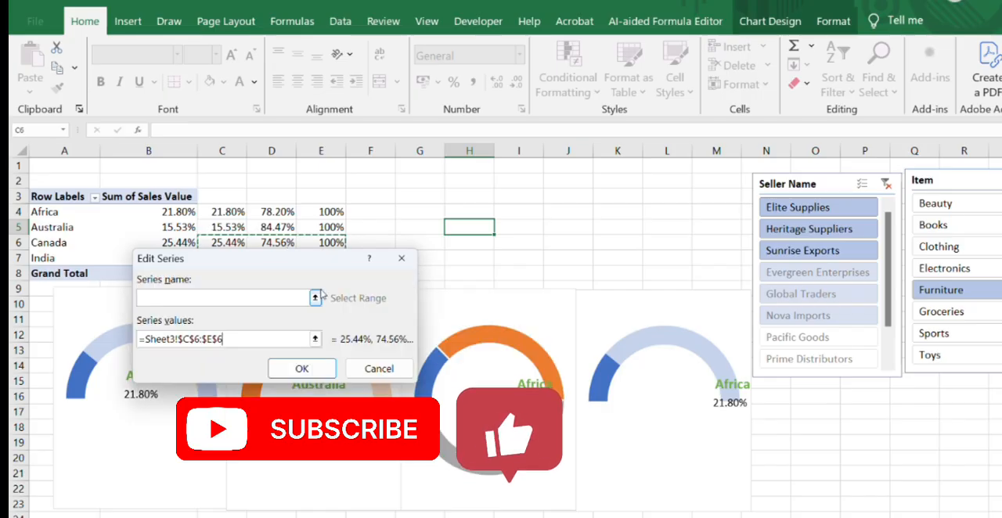
click(301, 368)
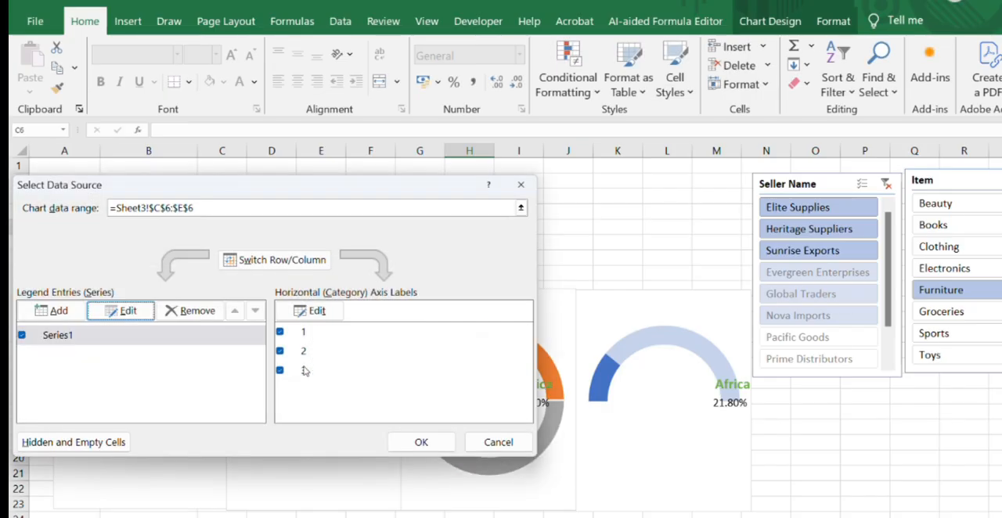
click(420, 442)
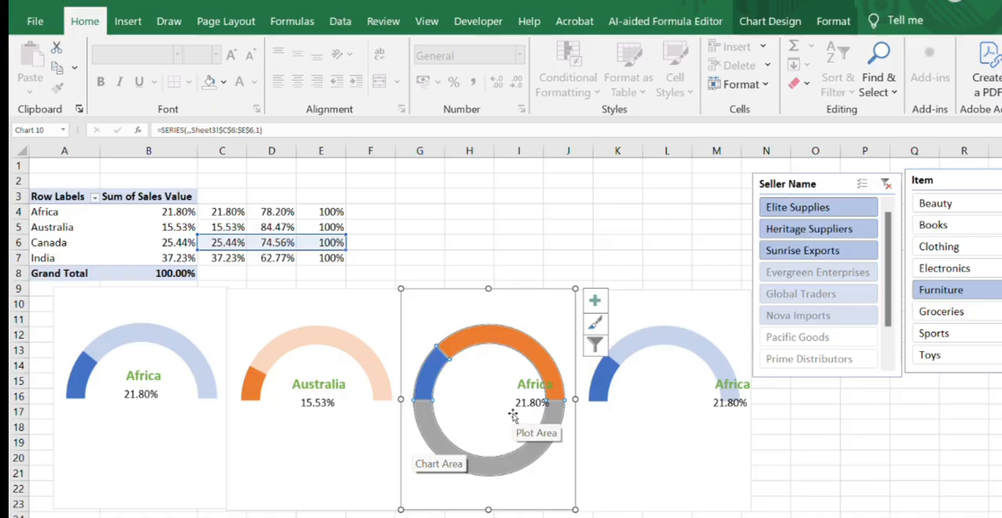
- Set the lower half segment of the third gauge's doughnut to No Fill and No Outline
click(514, 463)
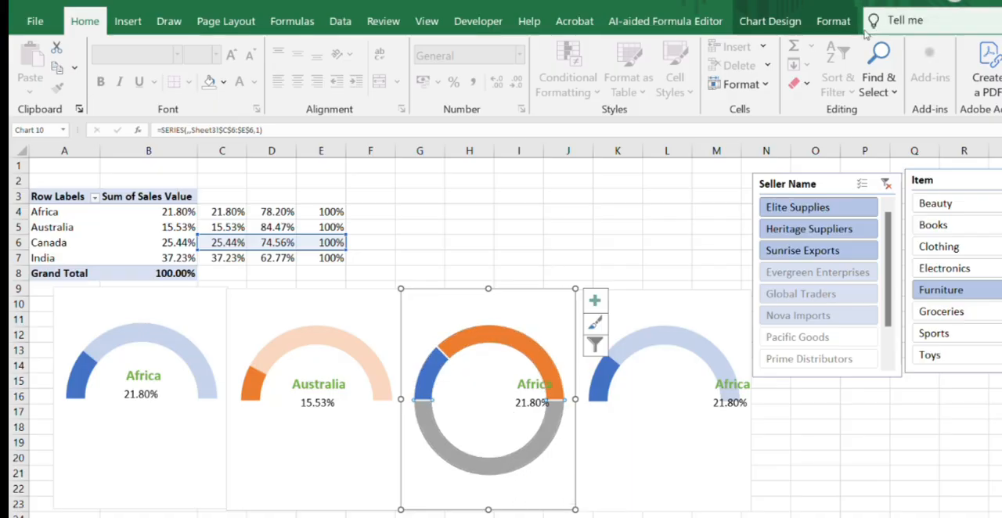
click(832, 21)
click(520, 47)
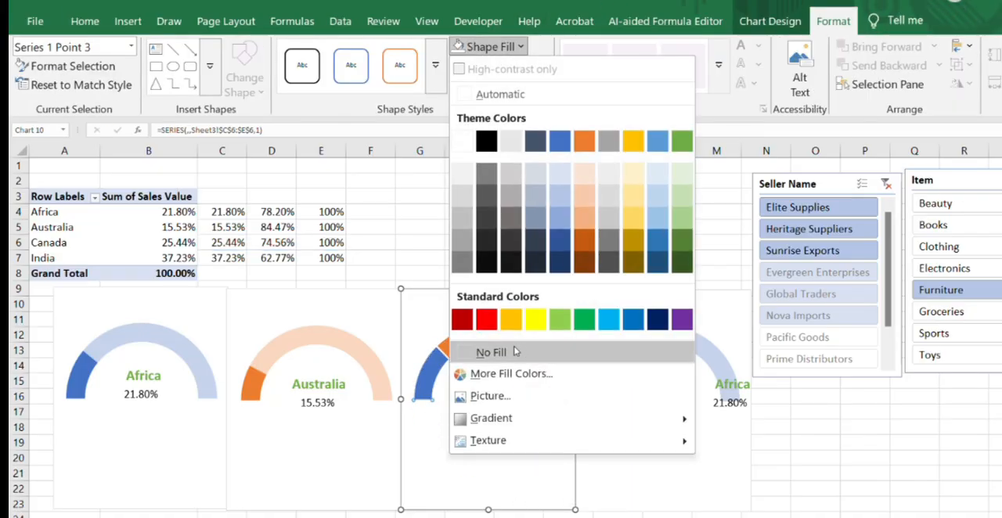
click(501, 352)
click(500, 65)
click(502, 373)
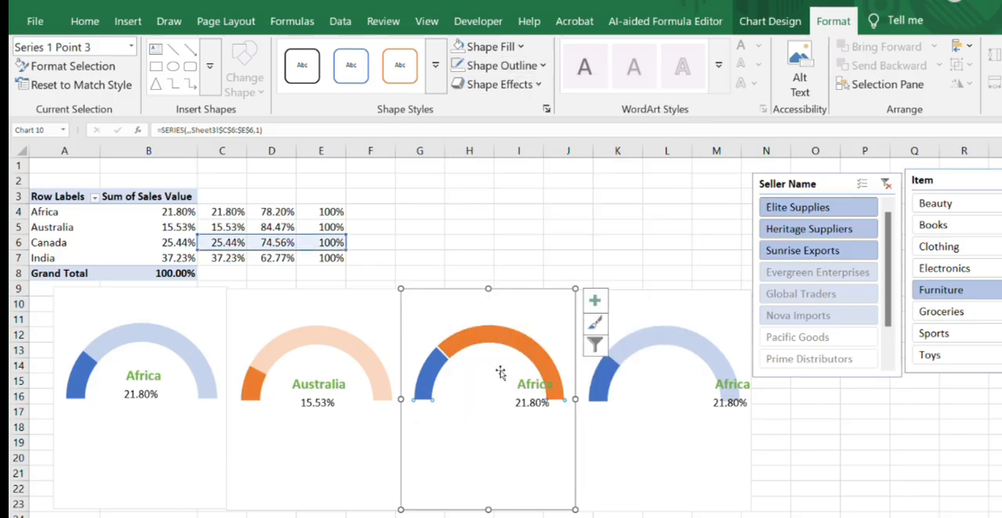
- Apply the solid green shape style to both upper arc segments of the third gauge
click(436, 65)
click(592, 150)
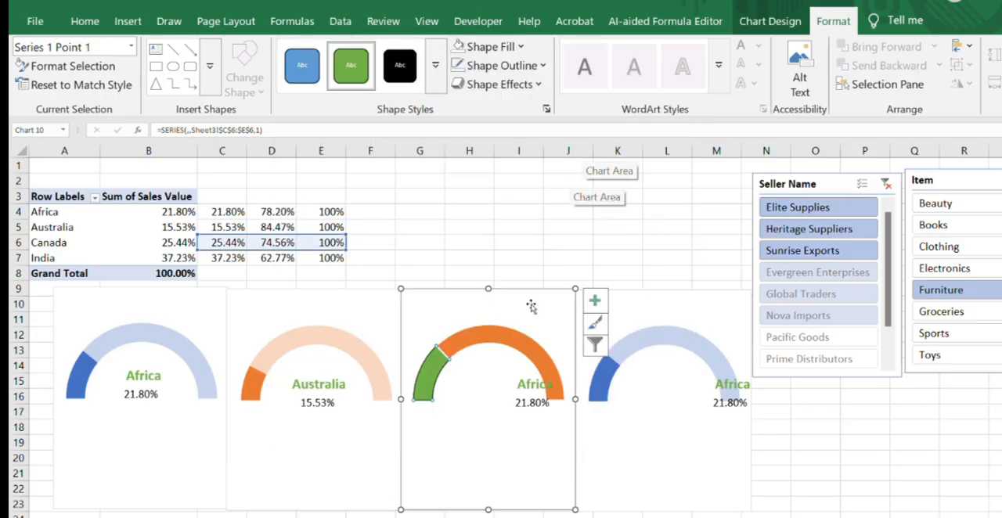
click(495, 331)
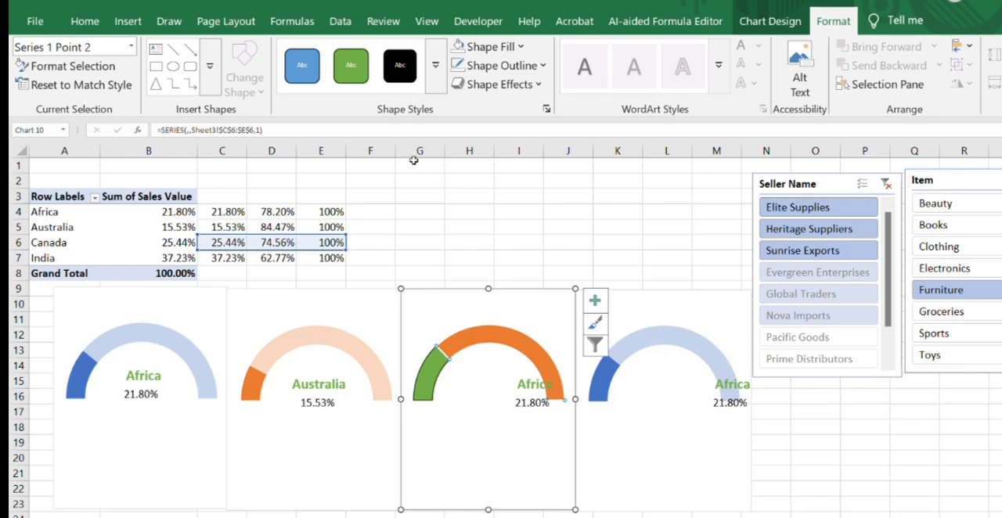
click(351, 65)
- Remove the dark outlines from both green arc segments of the third gauge
click(537, 65)
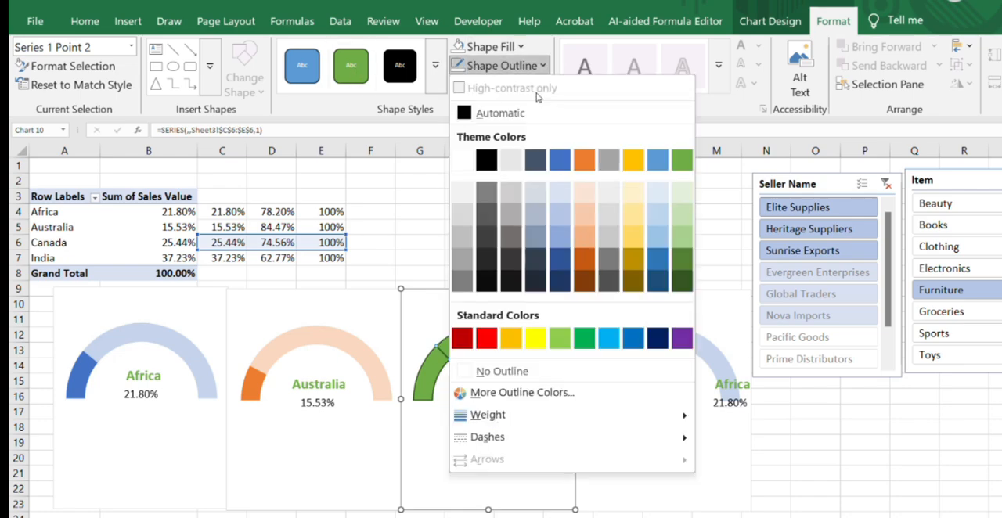
click(461, 370)
click(435, 368)
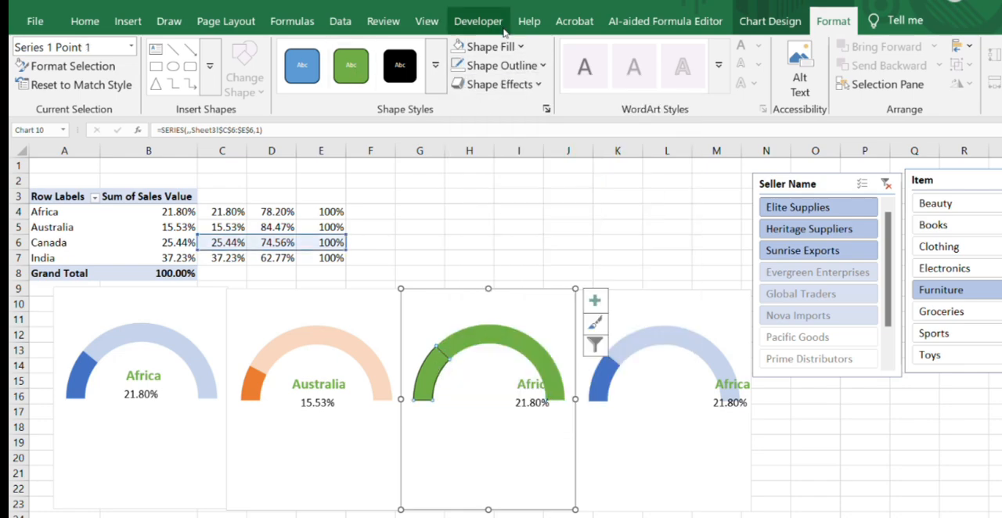
click(537, 65)
click(479, 310)
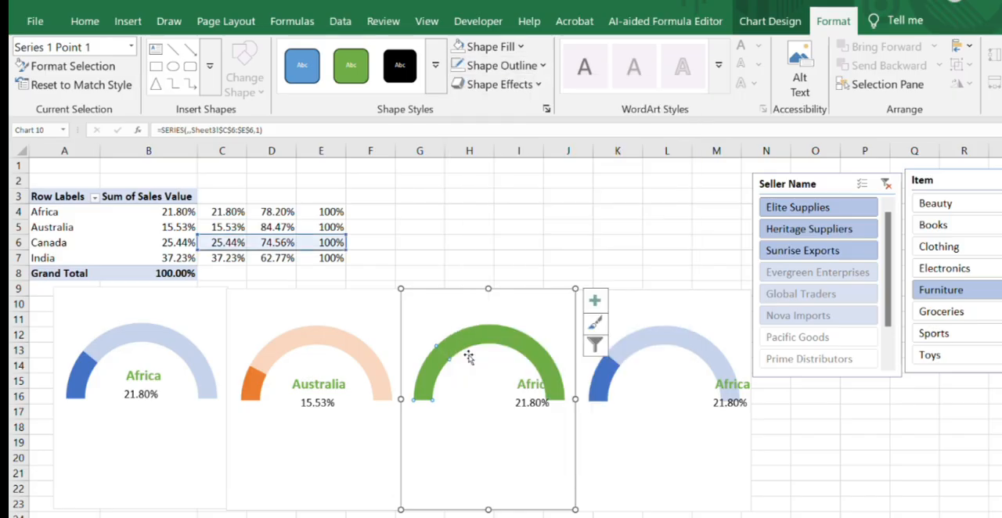
- Raise the fill transparency of the third gauge's larger arc segment to make it pale green, and close the formatting pane
click(470, 212)
click(479, 339)
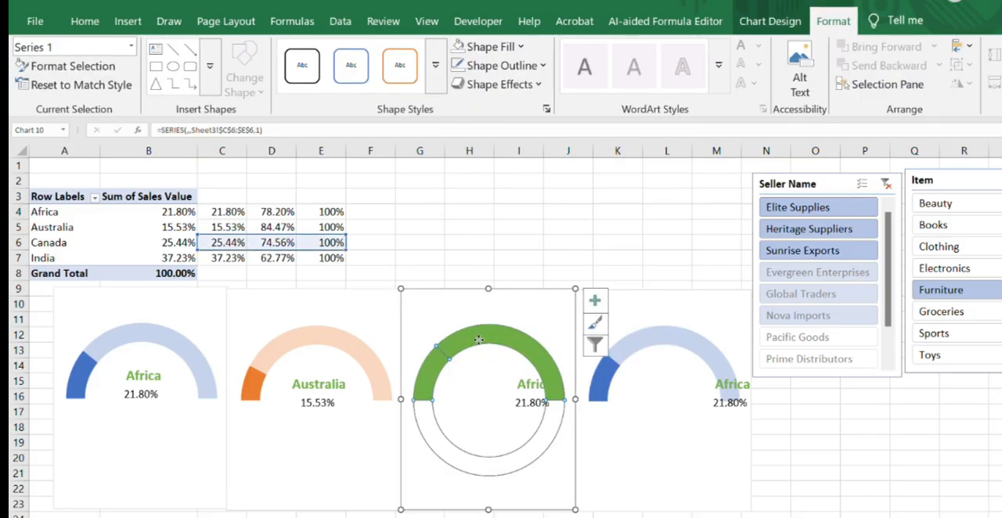
click(479, 340)
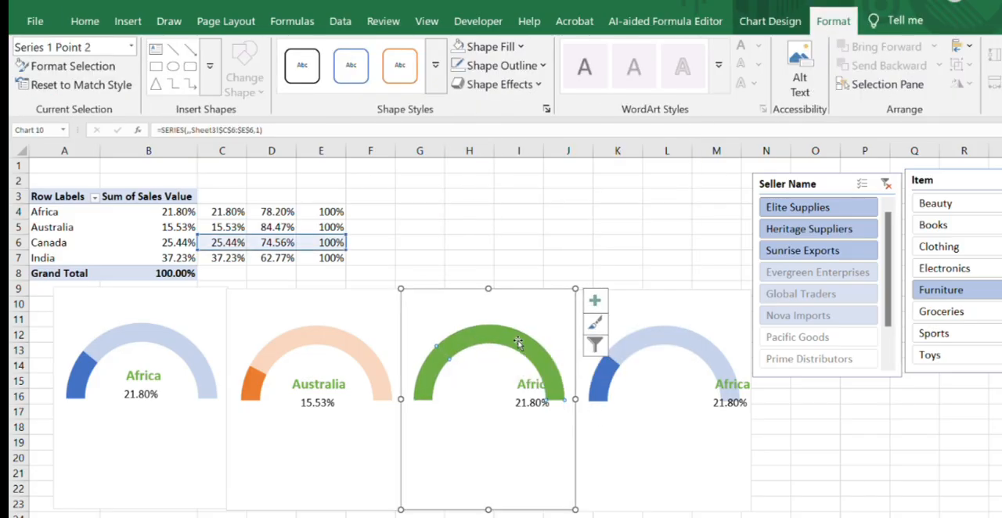
right_click(517, 342)
click(579, 510)
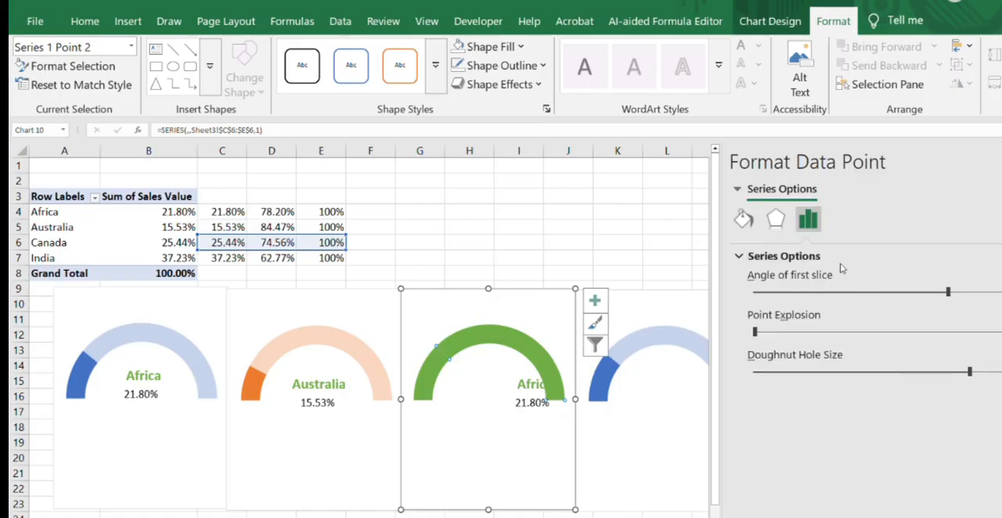
click(744, 220)
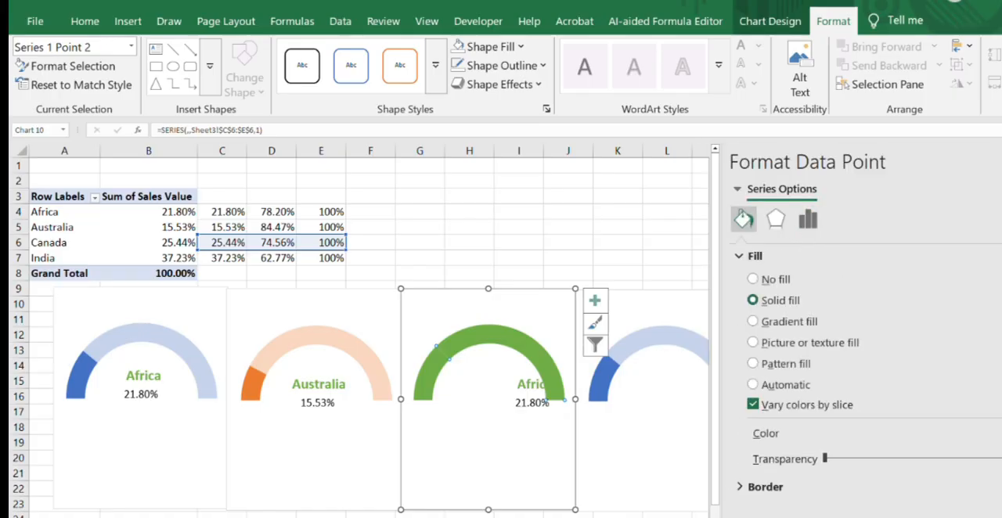
drag(825, 458, 955, 459)
click(1001, 161)
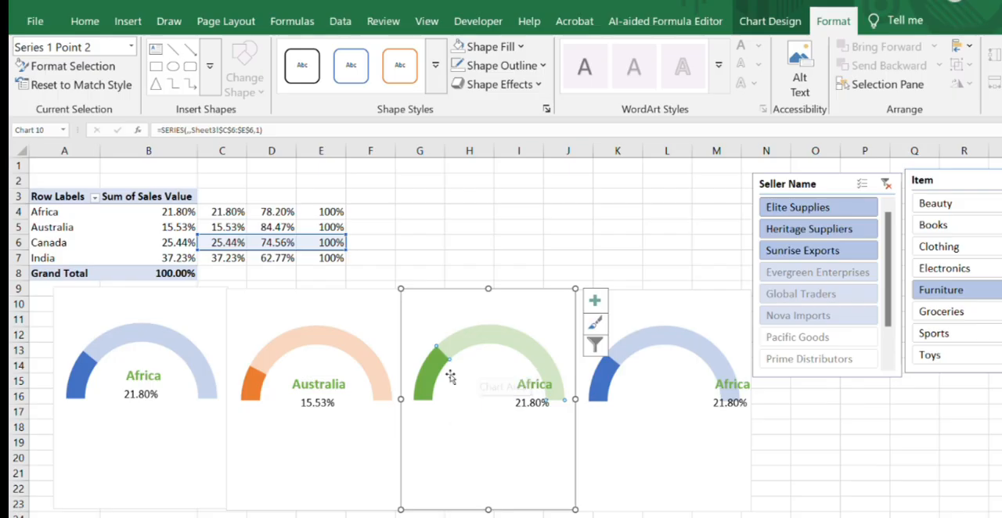
- Resize the Africa label box on the third gauge from both sides so its text is centred under the arc
click(505, 240)
click(511, 385)
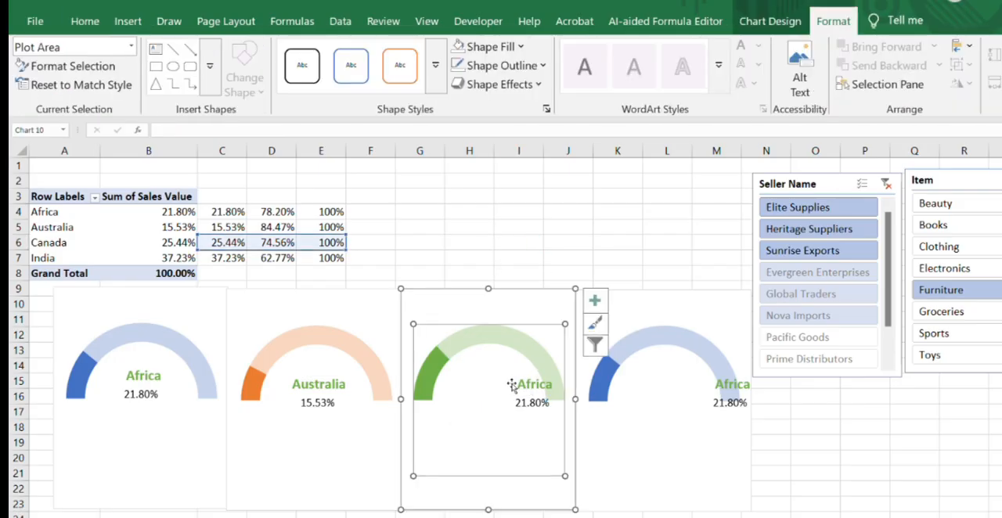
click(514, 385)
double_click(517, 385)
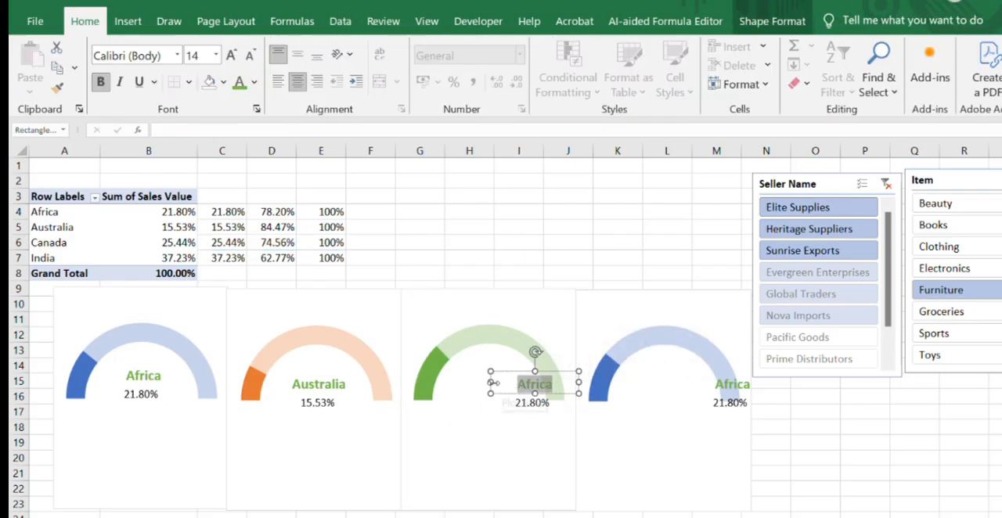
drag(489, 382, 439, 381)
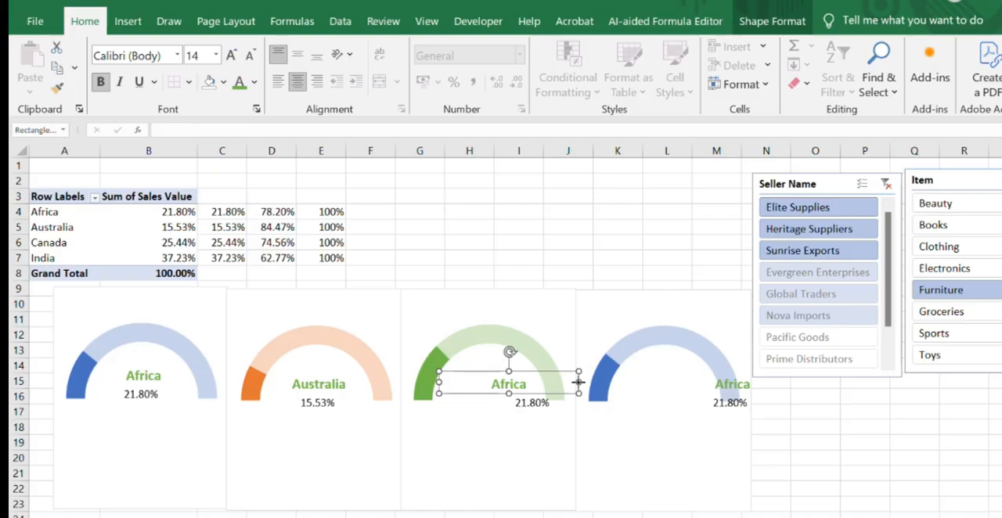
drag(578, 382, 540, 382)
- Replace the Africa text in the third gauge's country label with Canada
double_click(539, 383)
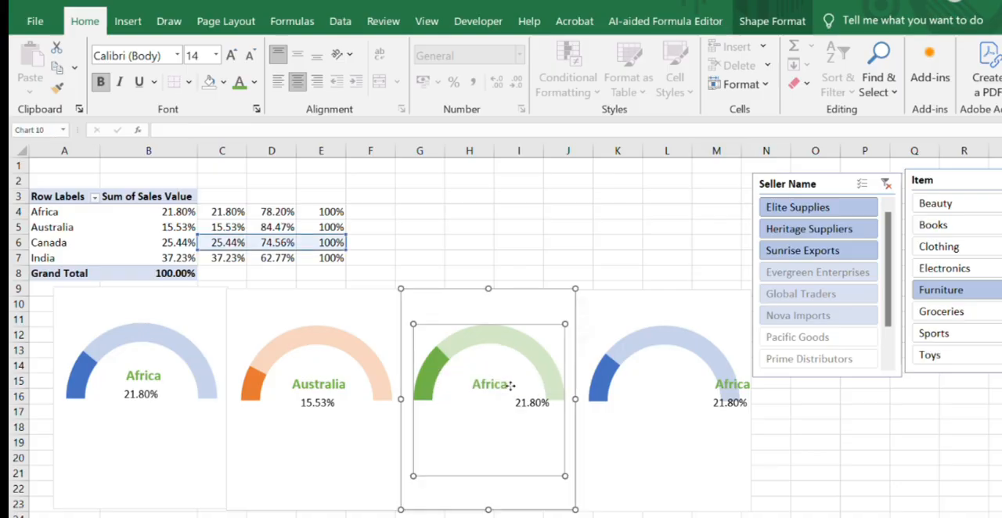
click(1001, 162)
click(1001, 165)
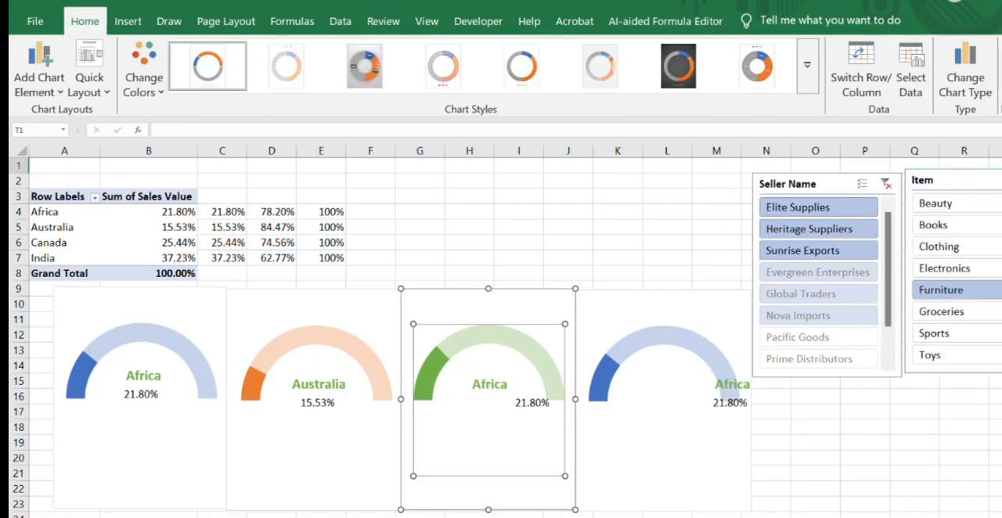
click(506, 384)
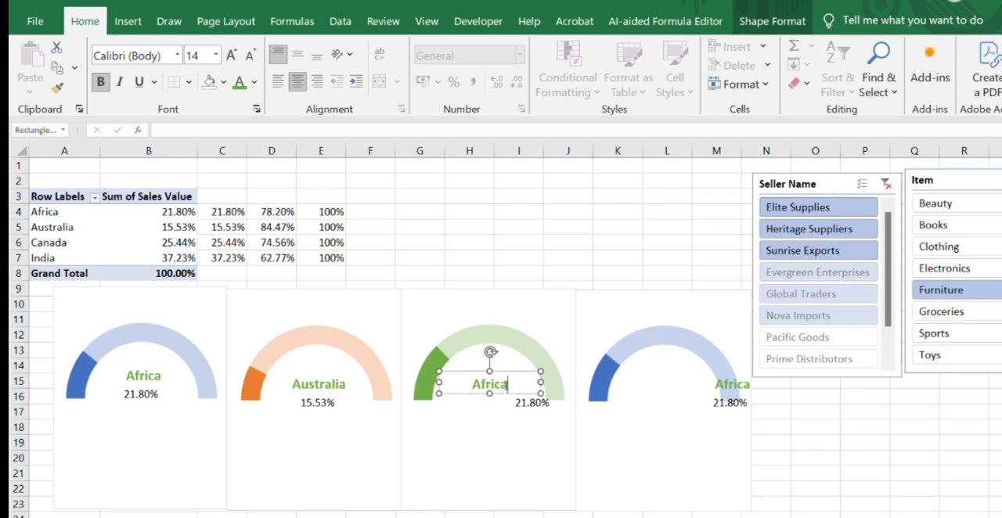
text(Canada)
click(557, 197)
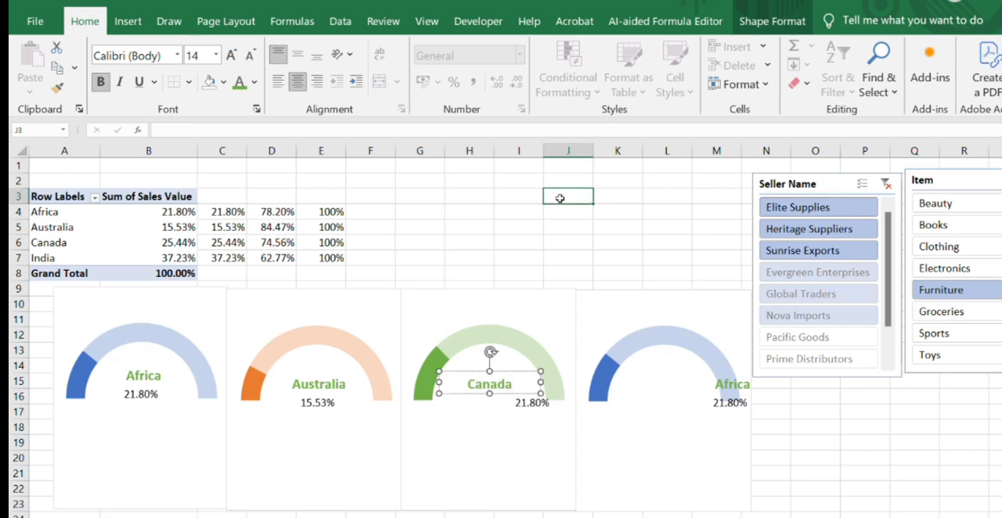
- Resize the third gauge's percentage box from both sides to centre it beneath the Canada label, and link it to =Sheet3!$C$6
click(514, 405)
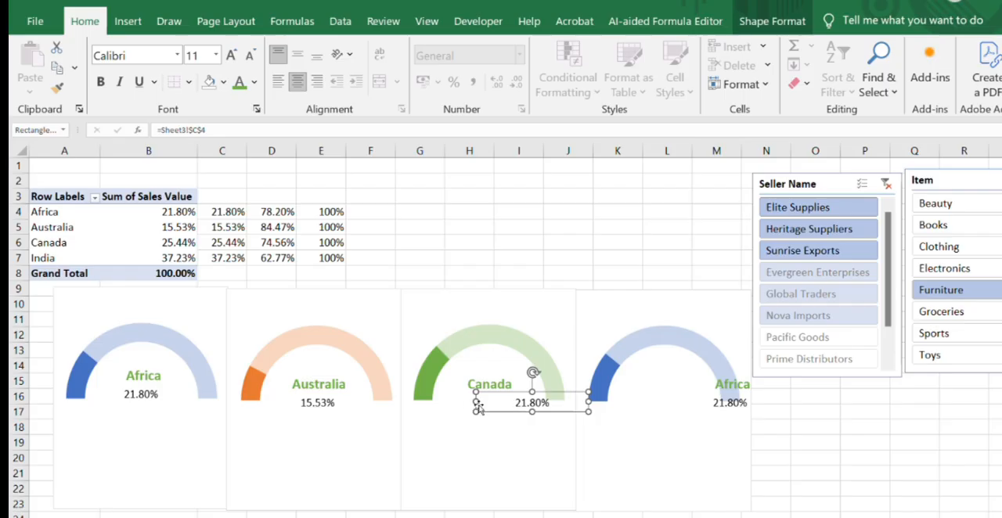
drag(474, 401, 432, 402)
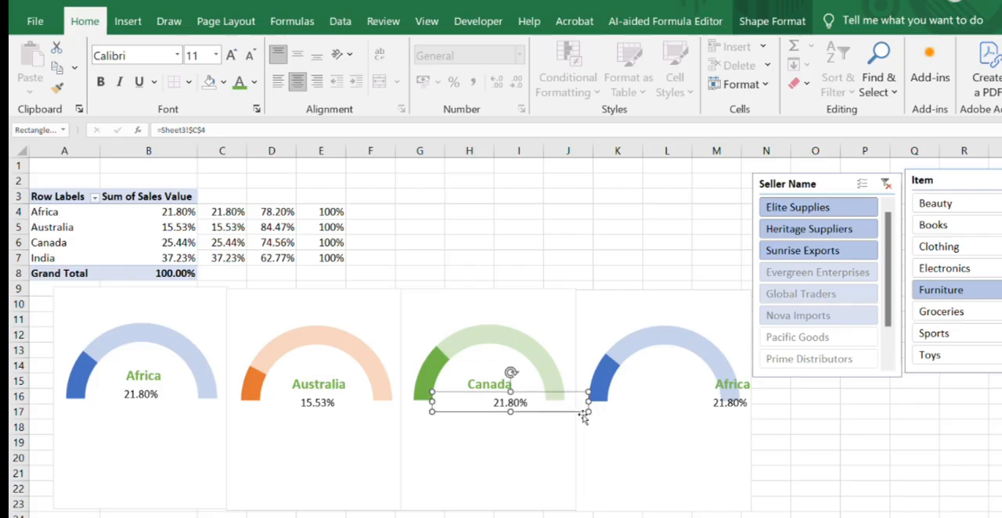
drag(589, 402, 553, 402)
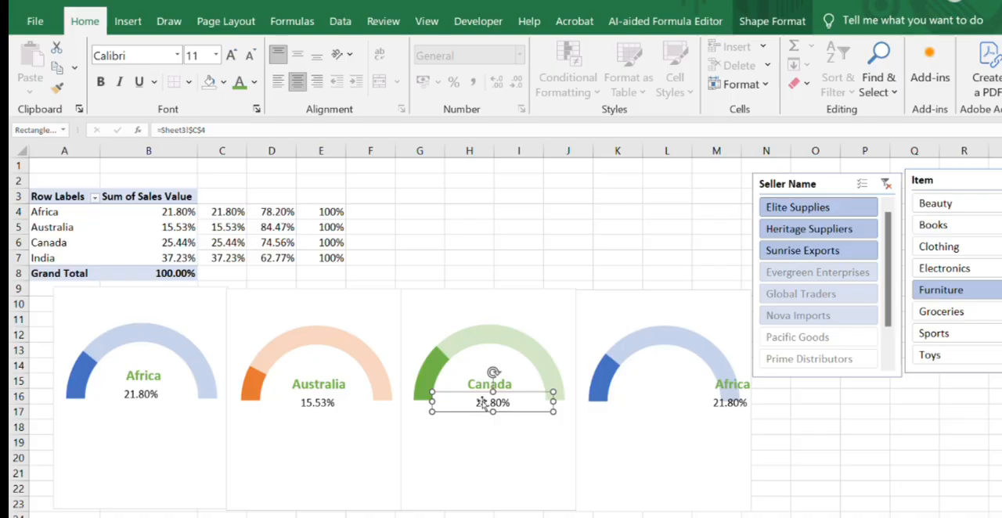
click(207, 131)
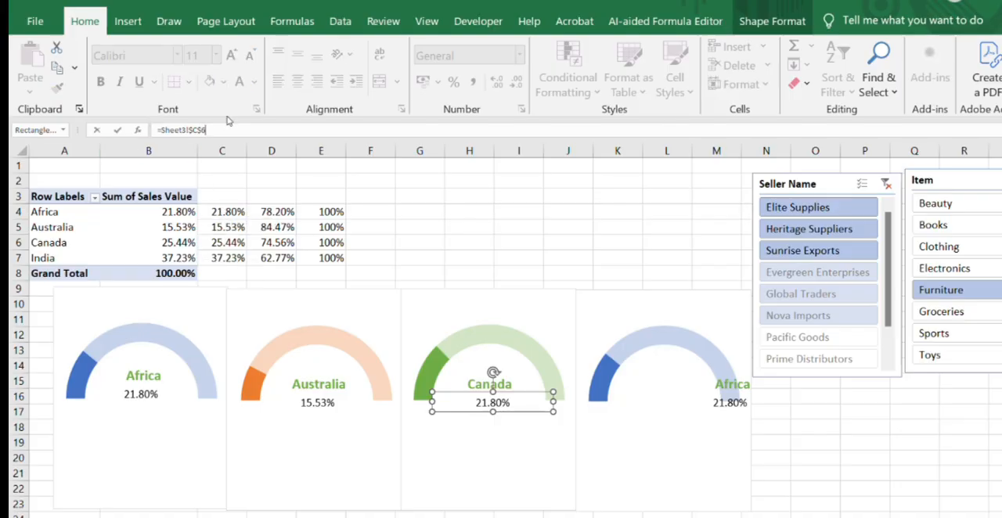
key(Return)
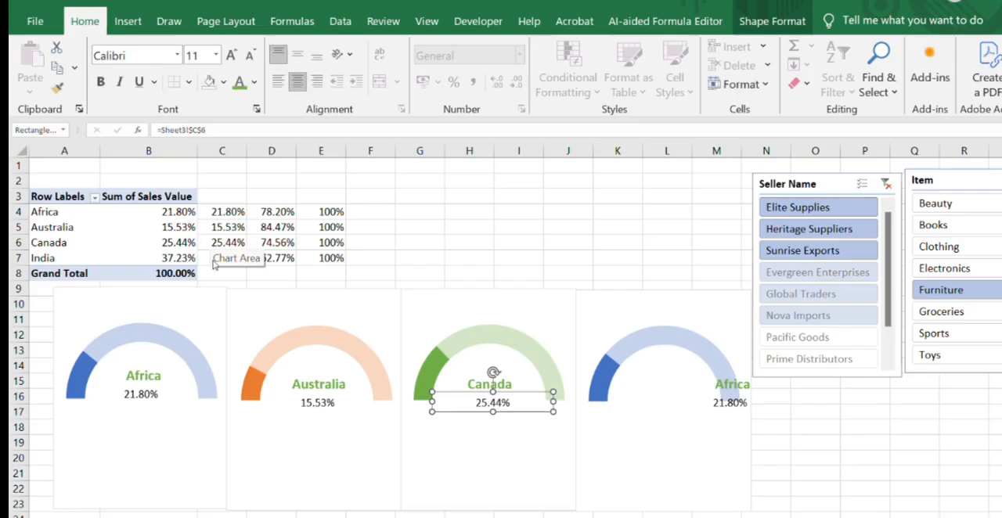
click(538, 257)
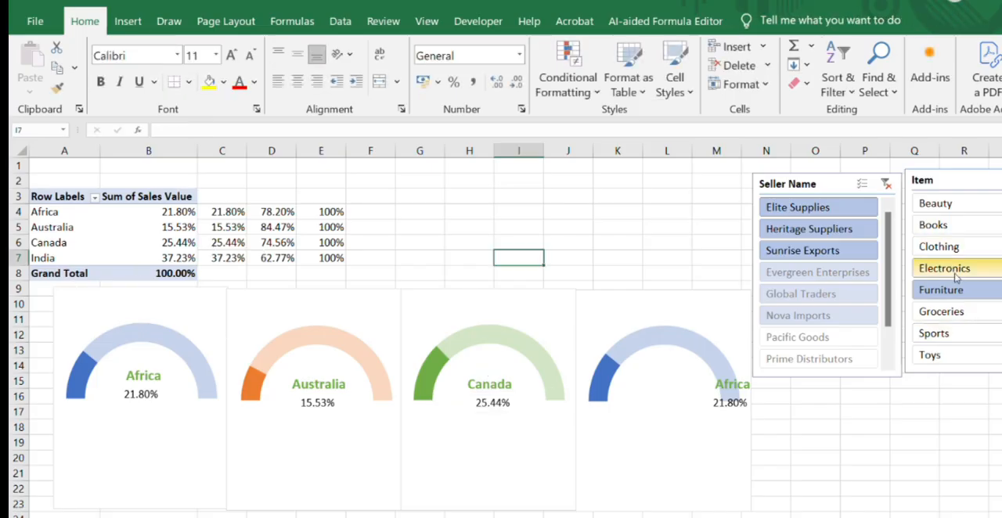
- Test the gauges by filtering the Item slicer to Clothing and Books, and return it to Furniture
click(937, 246)
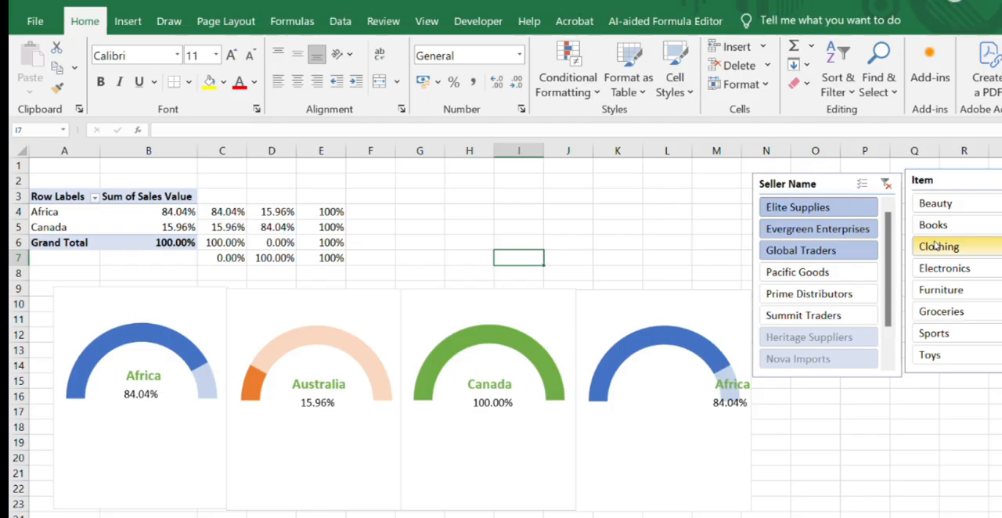
click(932, 227)
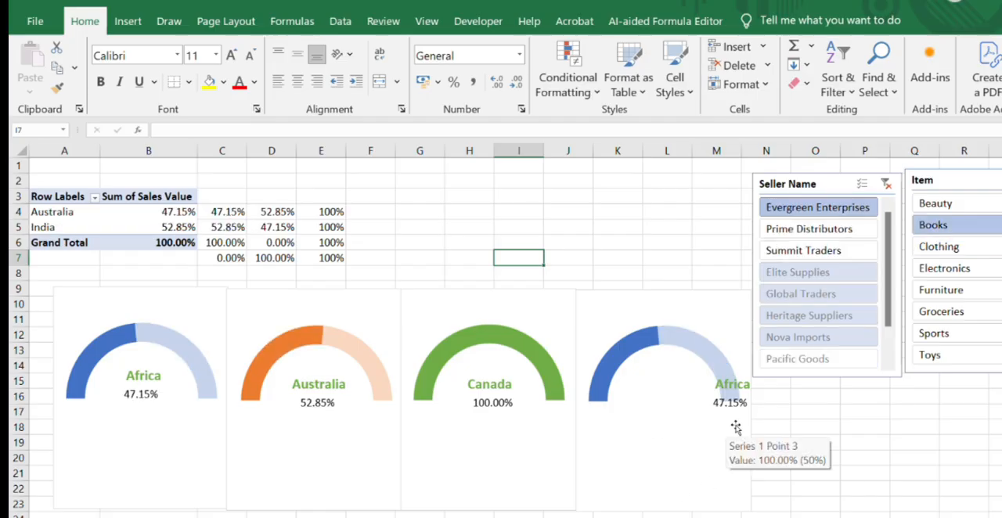
click(936, 293)
- Change the fourth gauge's series values to =Sheet3!$C$7:$E$7 so it plots the India row
click(681, 388)
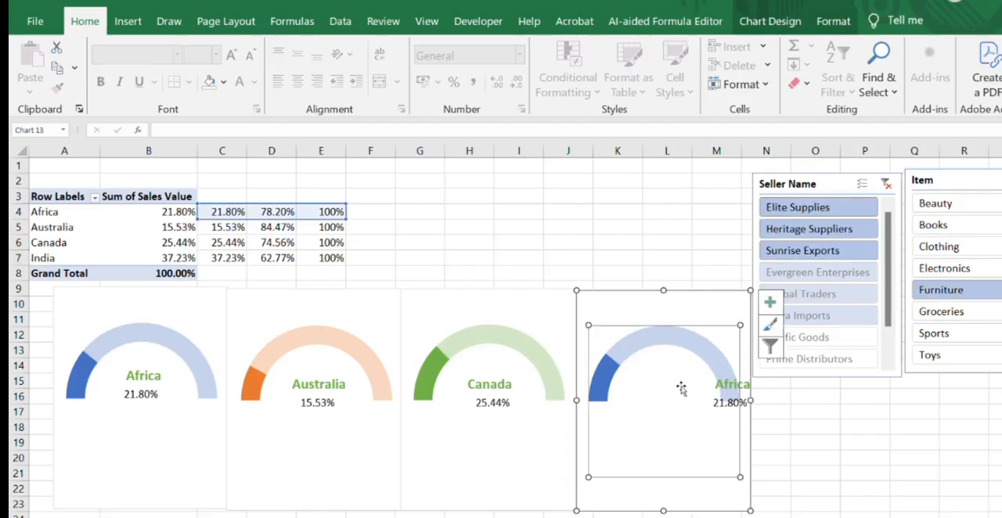
click(601, 384)
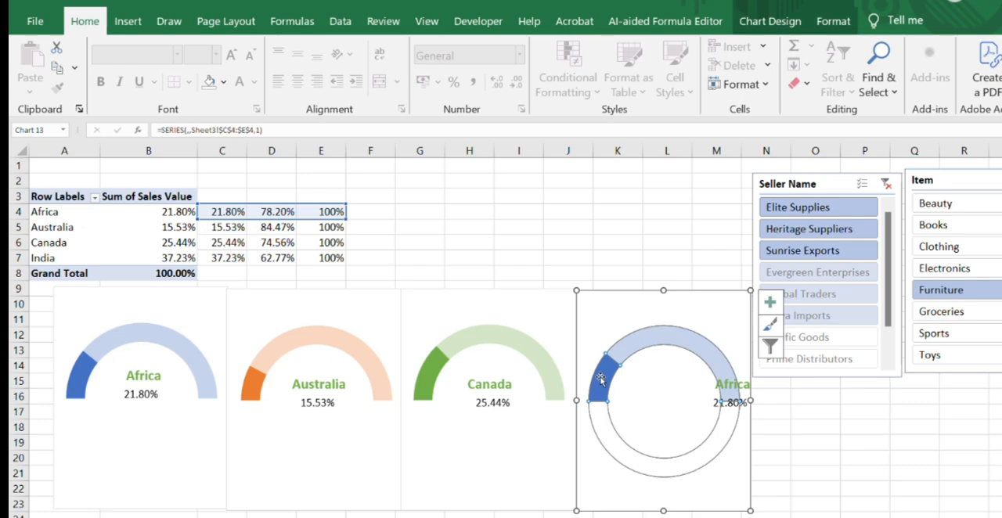
right_click(601, 383)
click(649, 456)
click(123, 312)
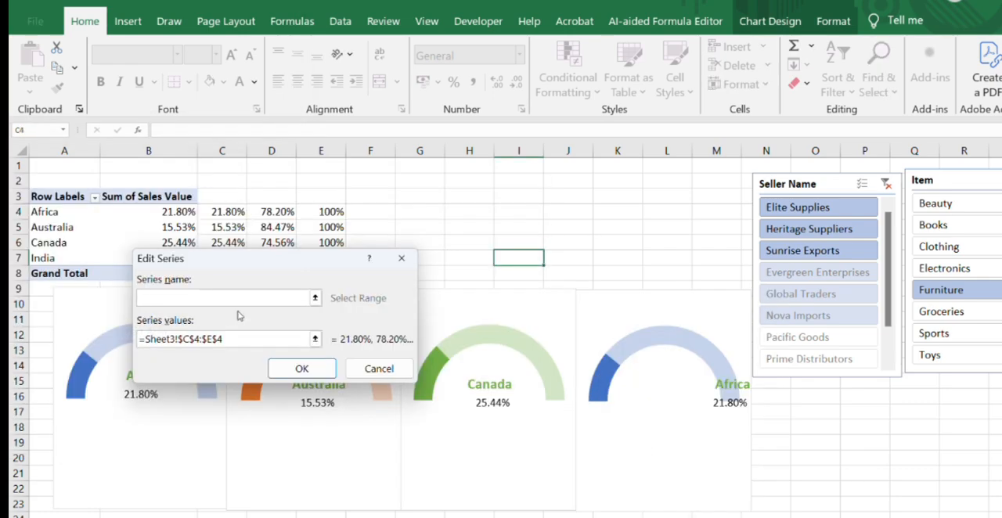
drag(295, 252, 308, 311)
click(280, 389)
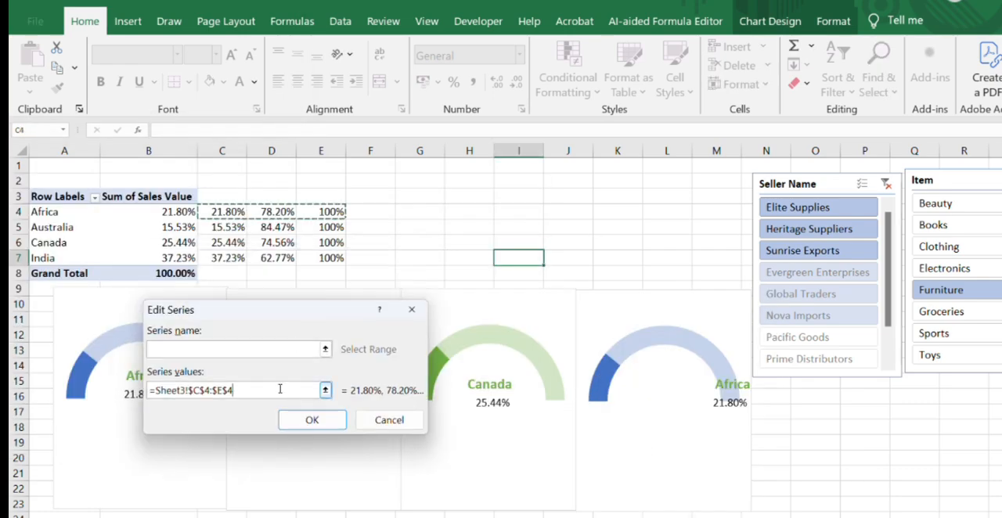
key(ctrl+a)
key(BackSpace)
drag(215, 257, 321, 258)
click(314, 420)
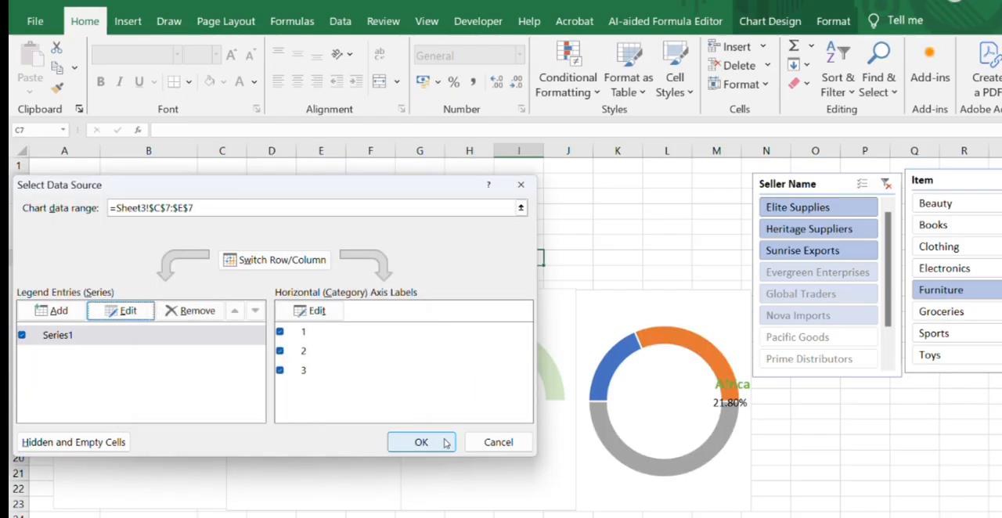
click(438, 441)
- Set the grey lower half of the fourth gauge's doughnut to no outline and no fill
click(655, 468)
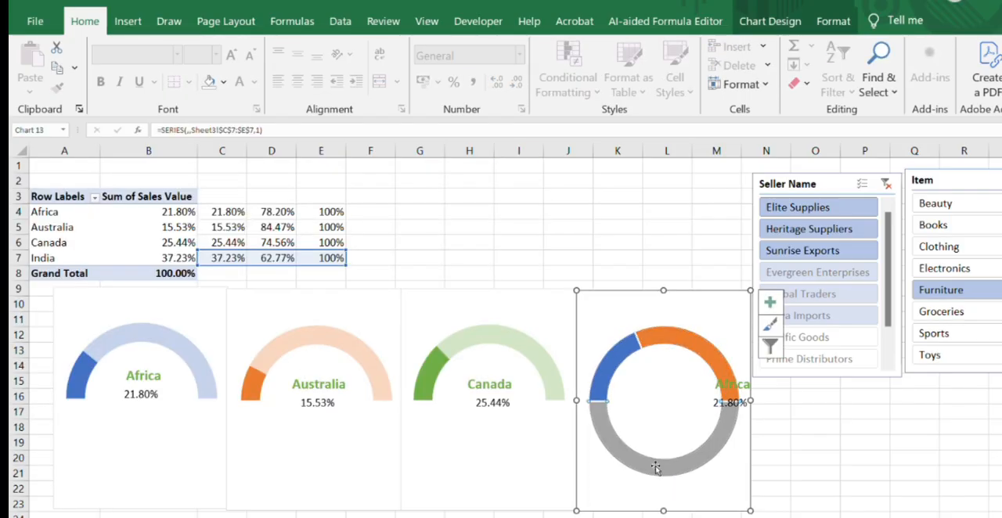
click(833, 21)
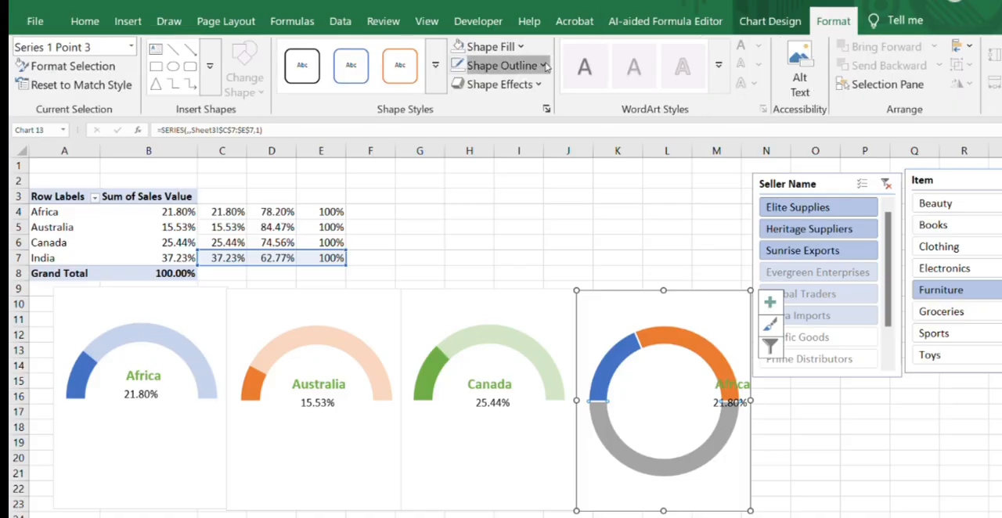
click(507, 66)
click(469, 370)
click(485, 46)
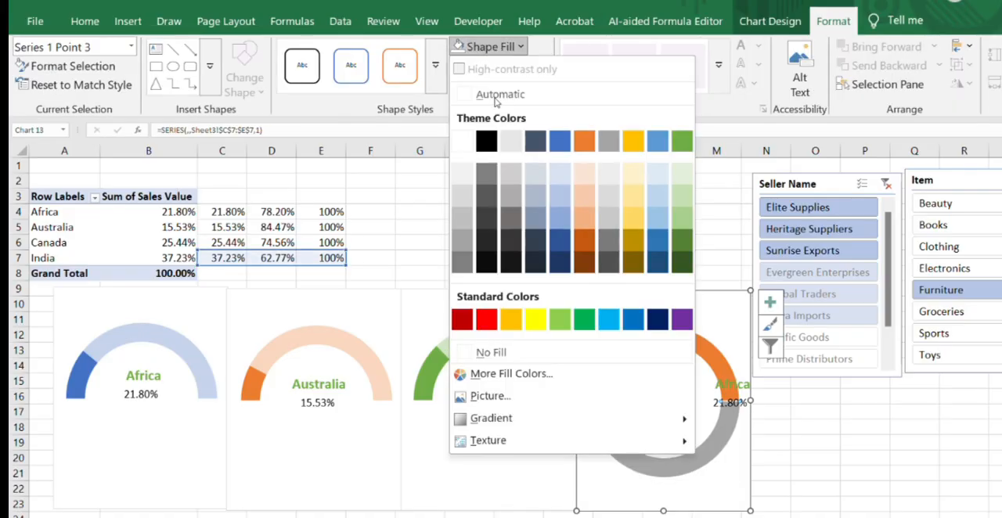
click(476, 352)
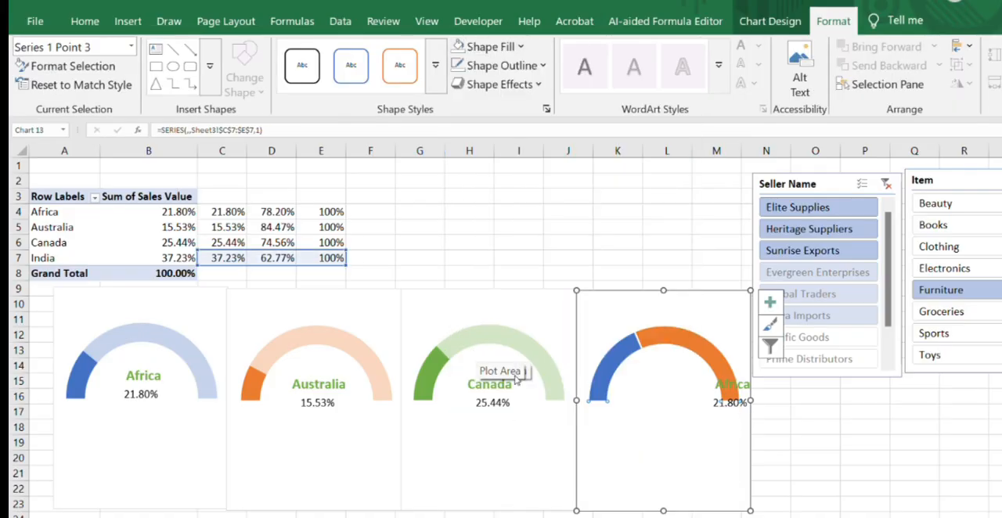
- Apply the gold filled shape style to both visible slices of the fourth gauge
click(622, 353)
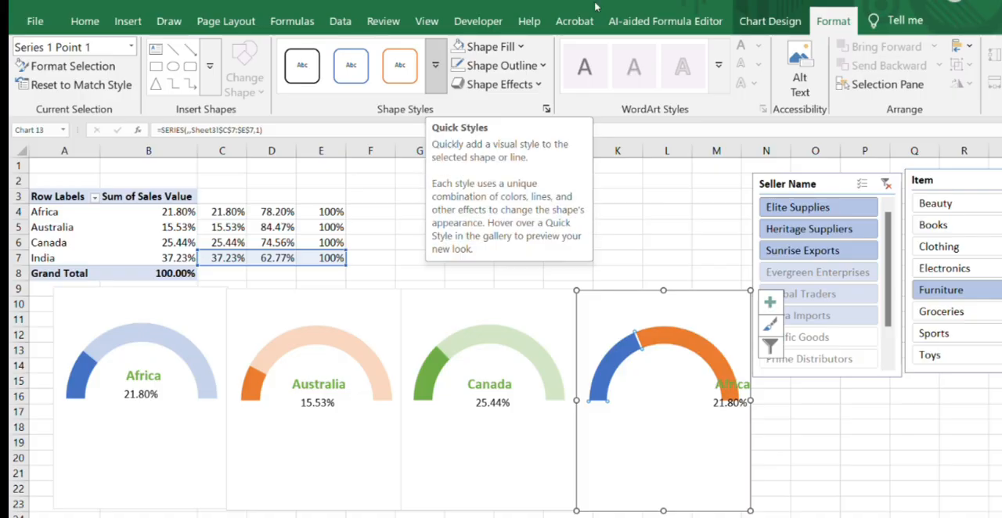
click(435, 72)
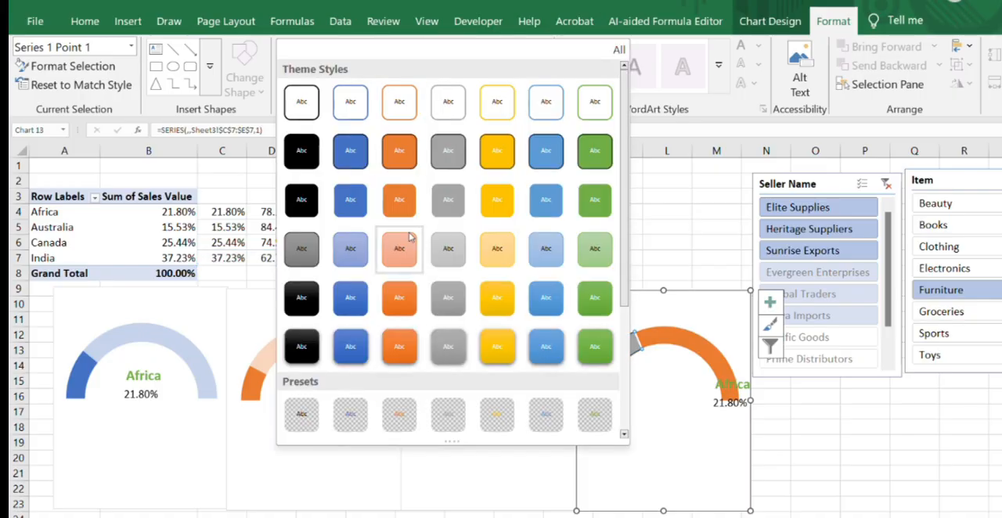
click(498, 151)
click(696, 347)
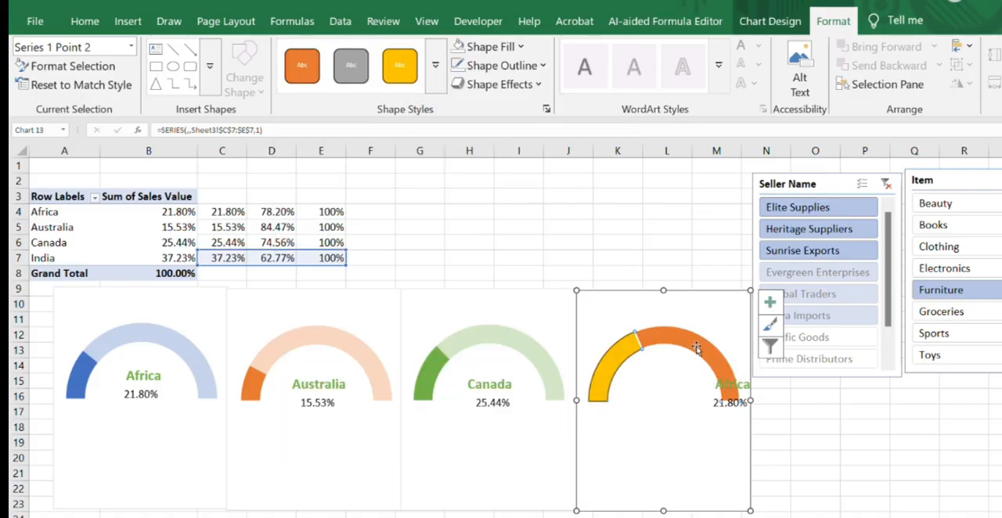
click(396, 80)
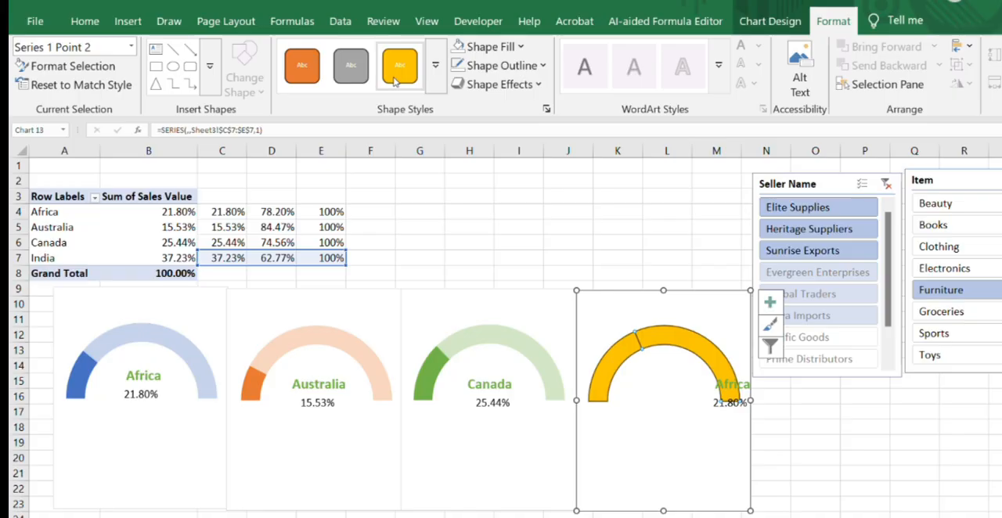
- Remove the outlines from both gold slices of the fourth gauge
click(501, 65)
click(499, 374)
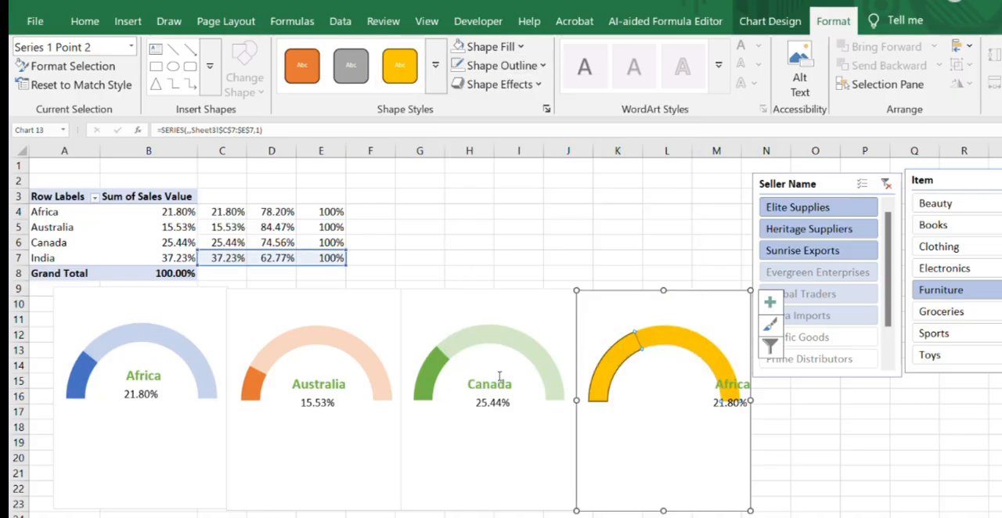
click(626, 359)
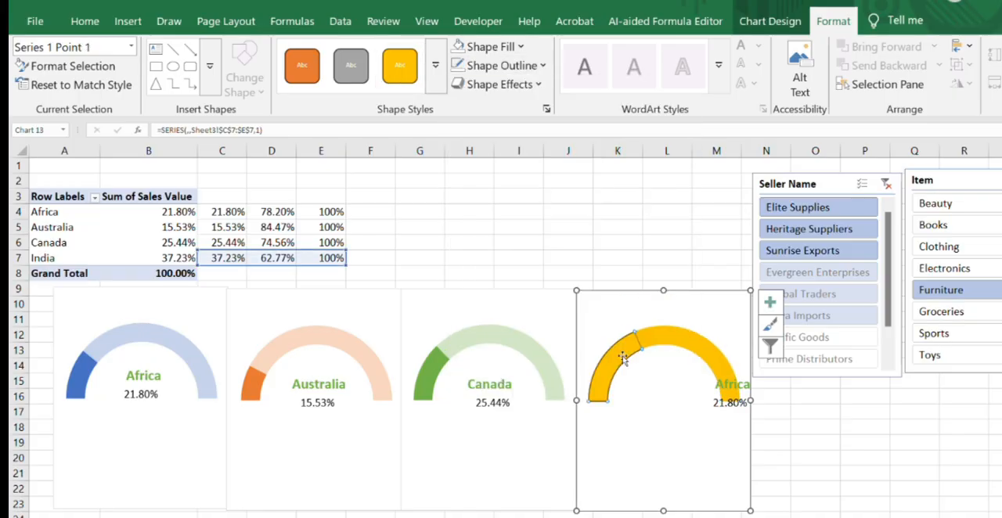
click(525, 66)
click(500, 373)
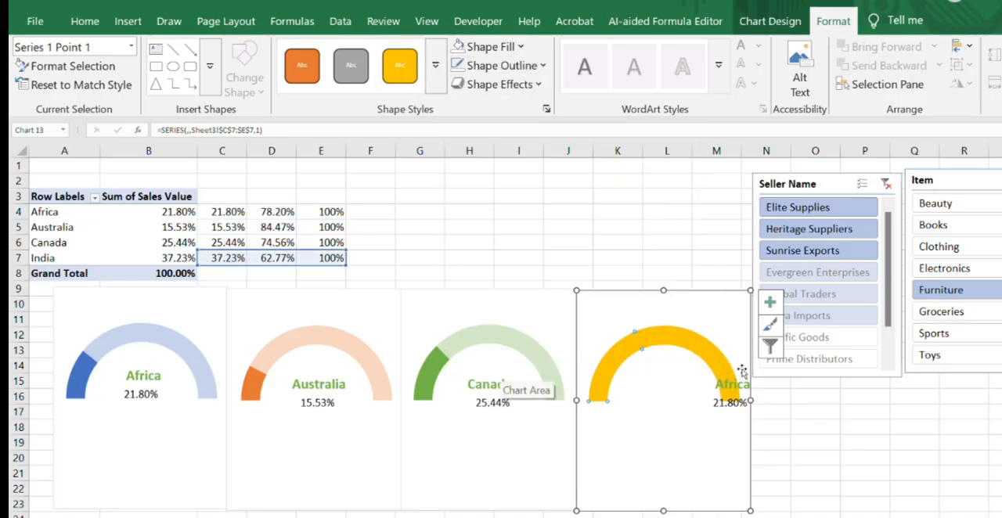
- Raise the fill transparency of the fourth gauge's remainder slice to a pale gold and close the formatting options
click(679, 342)
right_click(677, 338)
click(738, 507)
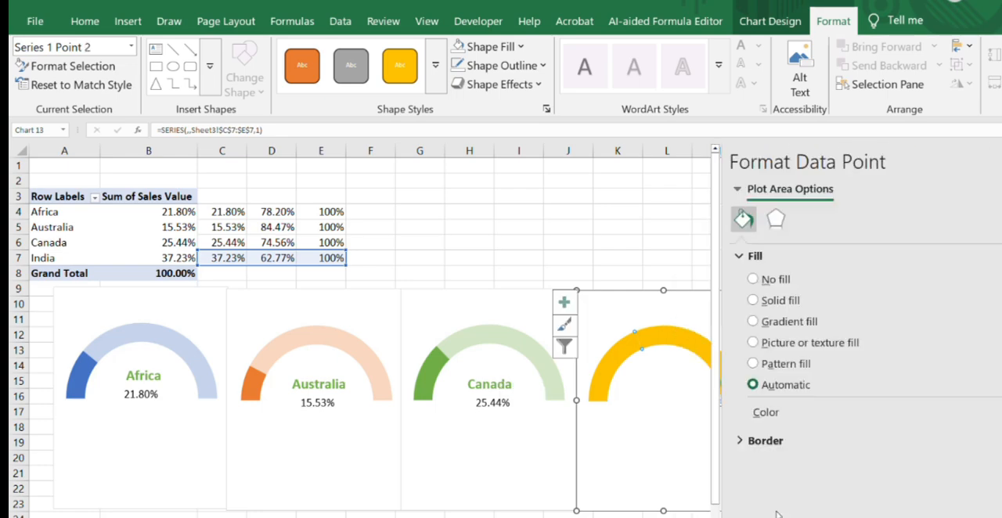
click(744, 220)
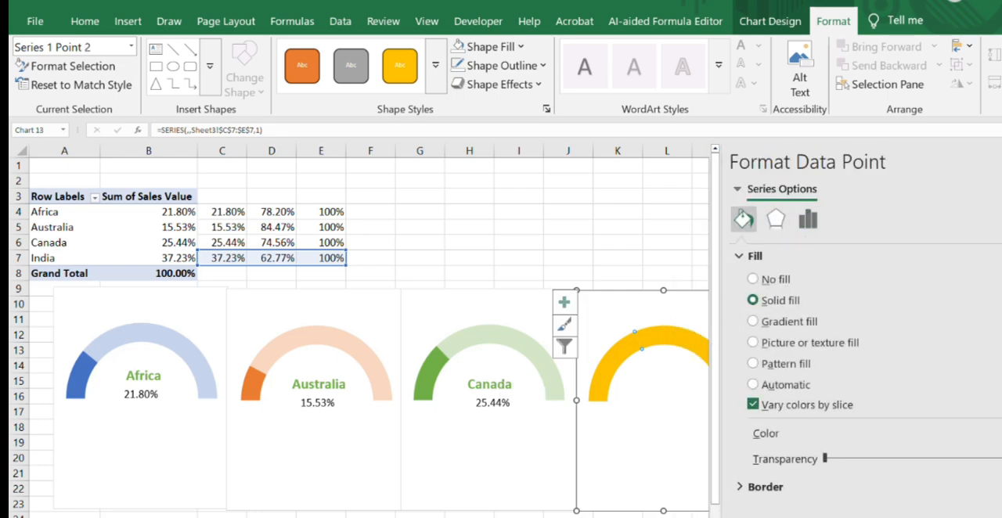
drag(824, 459, 956, 459)
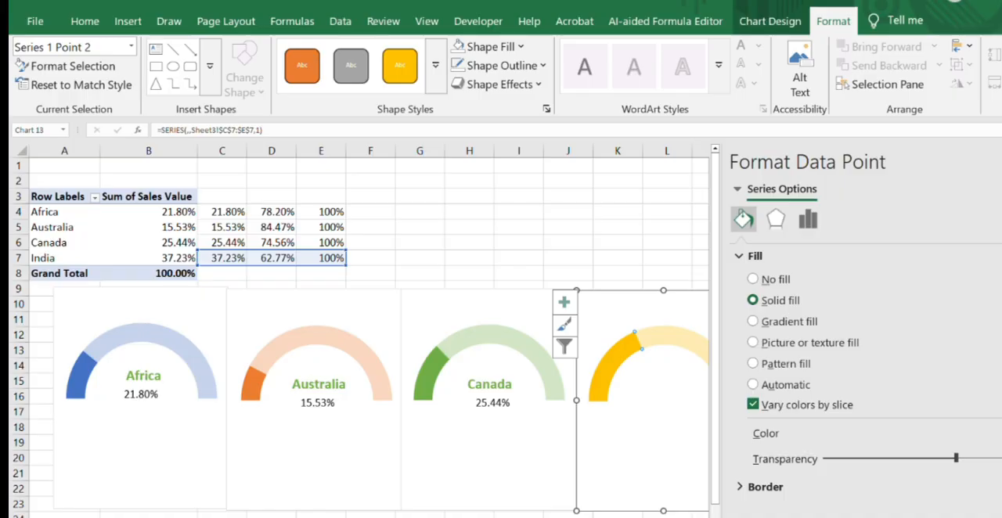
click(1000, 162)
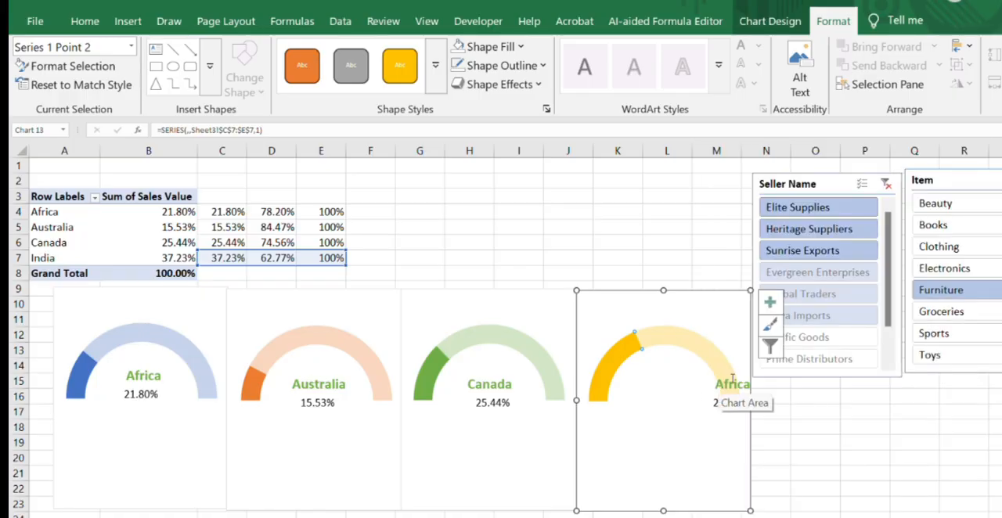
- Resize the Africa label box on the fourth gauge from both sides so its text is centred under the arc
click(654, 395)
click(716, 383)
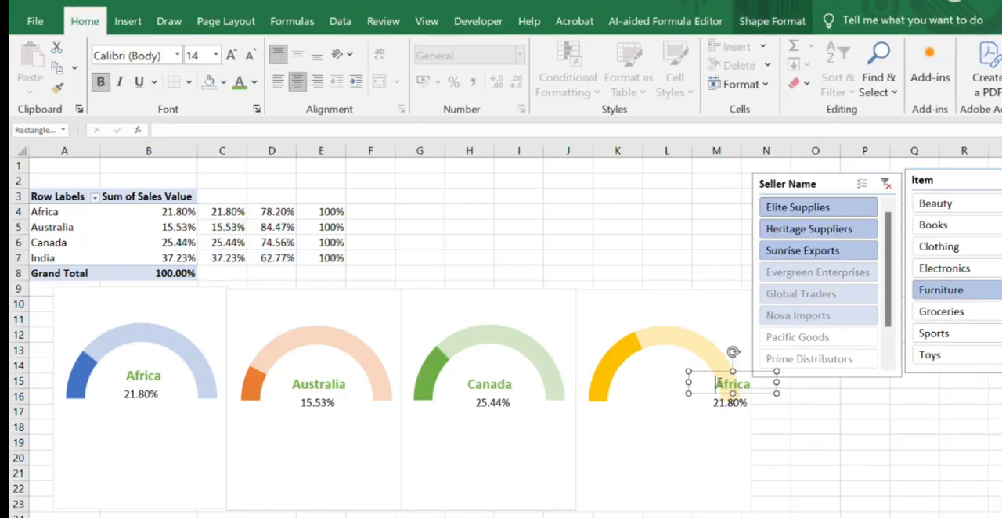
drag(687, 381, 607, 382)
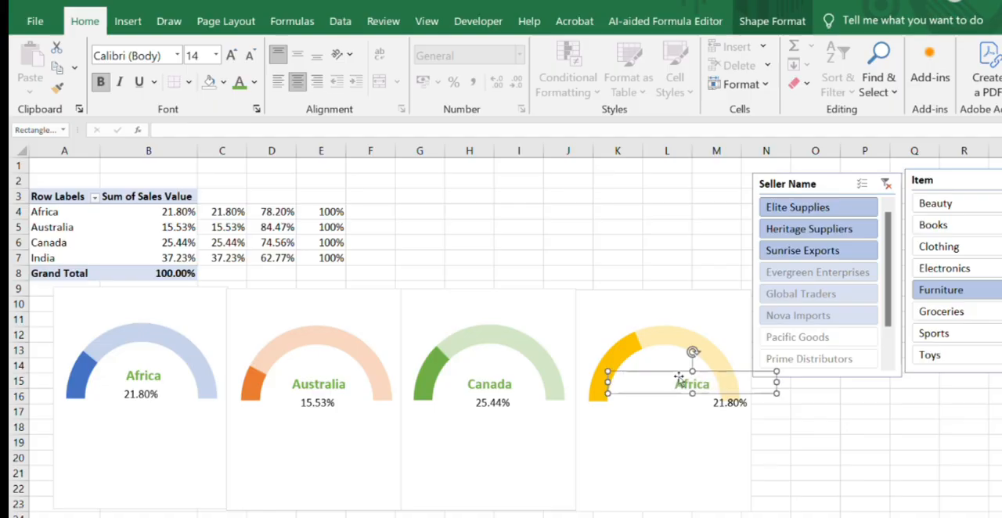
drag(775, 382, 717, 384)
- Replace the Africa text in the fourth gauge's country label with India
double_click(685, 382)
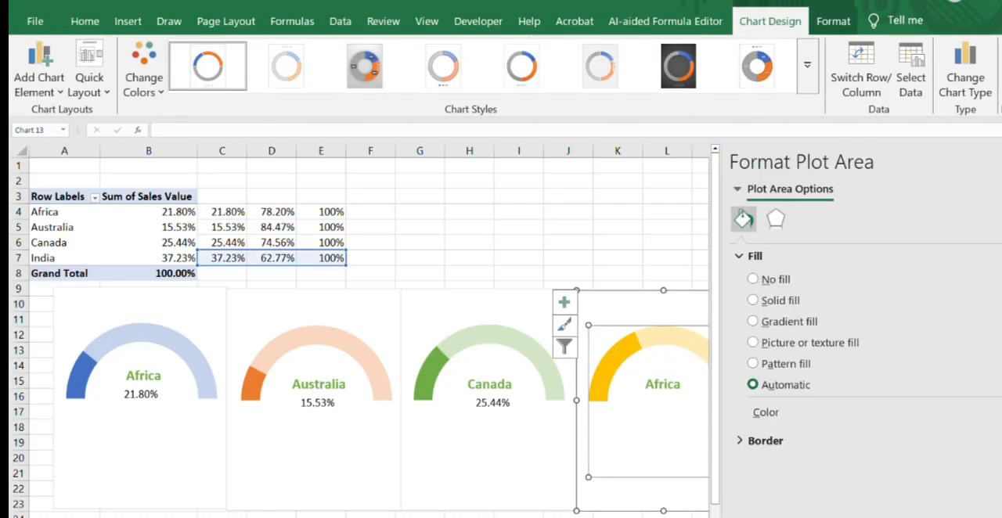
click(1000, 162)
click(675, 385)
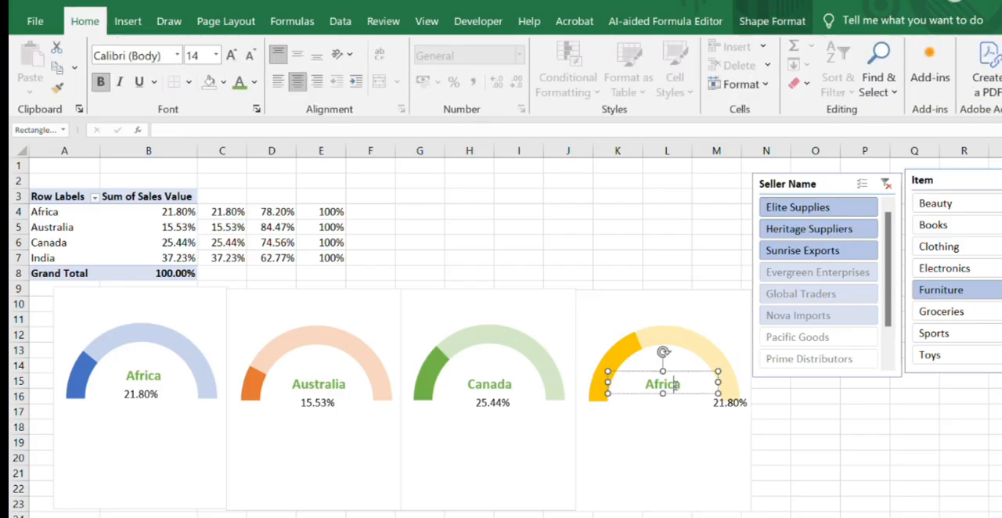
key(BackSpace)
key(BackSpace)
key(BackSpace)
key(BackSpace)
key(BackSpace)
key(BackSpace)
text(India)
click(792, 413)
- Resize the fourth gauge's percentage box from both sides to centre it beneath the India label, and link it to India's percentage in cell C7
click(713, 400)
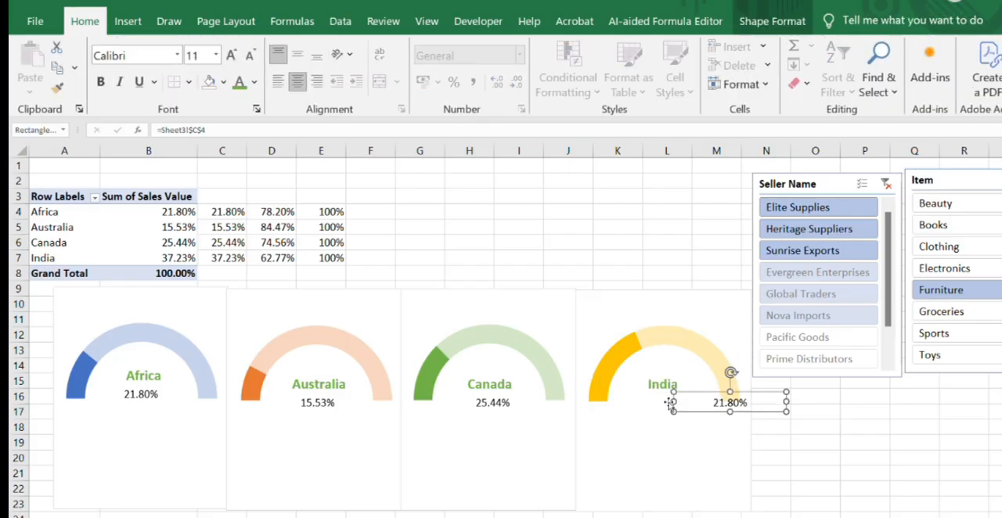
drag(674, 401, 607, 402)
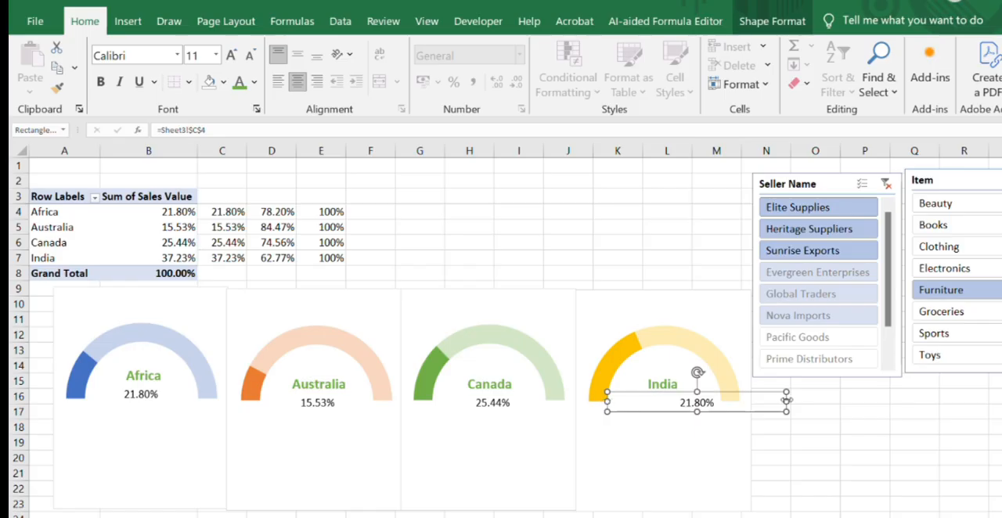
drag(781, 401, 720, 401)
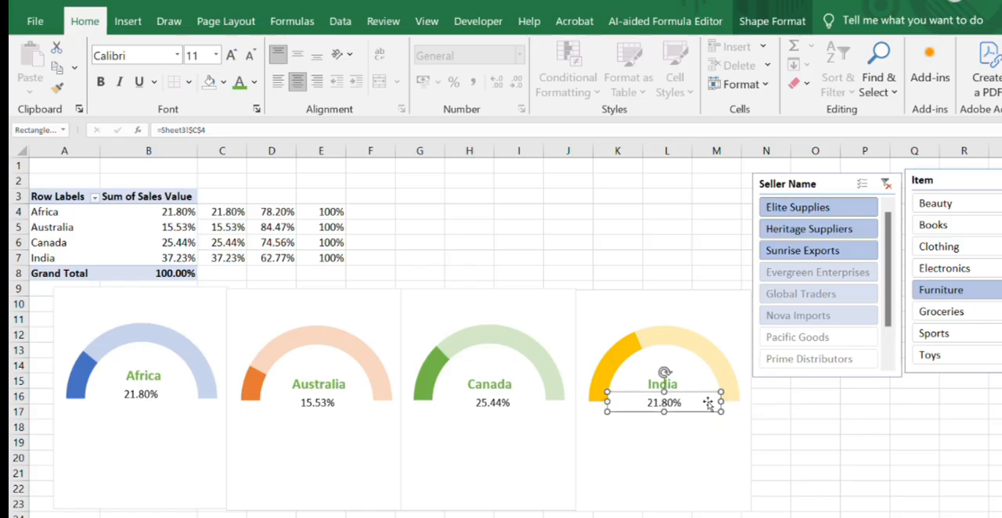
click(205, 132)
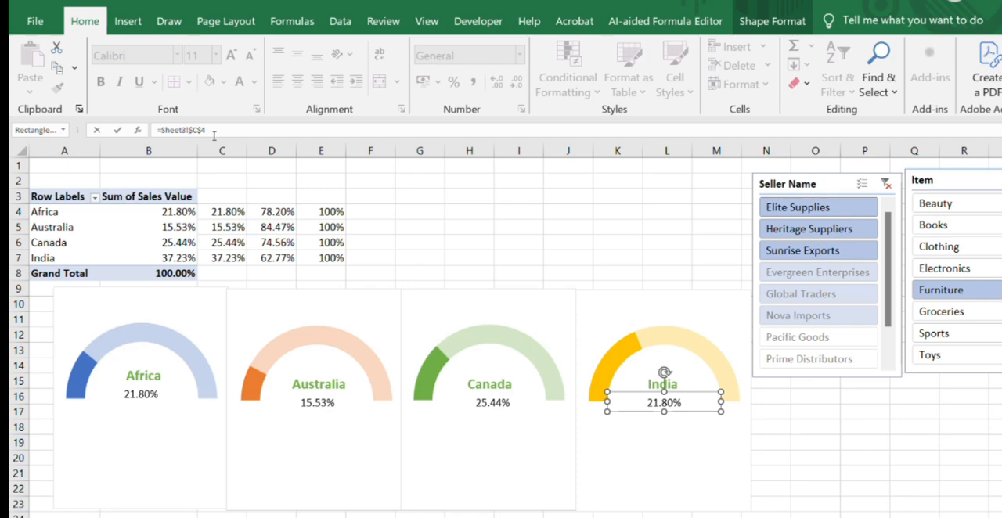
key(Return)
click(541, 212)
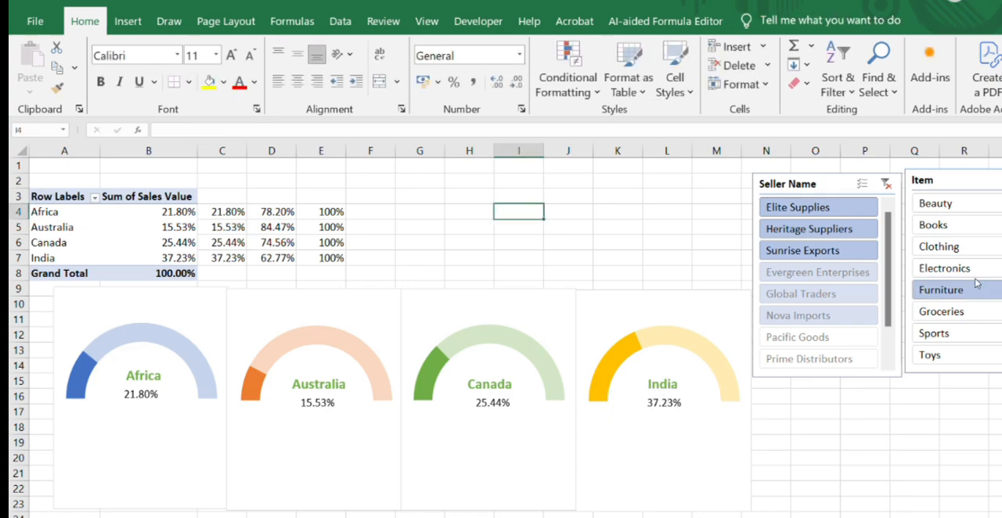
- Test the four gauges by filtering the Item slicer to Clothing, Groceries, Electronics and Toys, and return it to Furniture
click(960, 250)
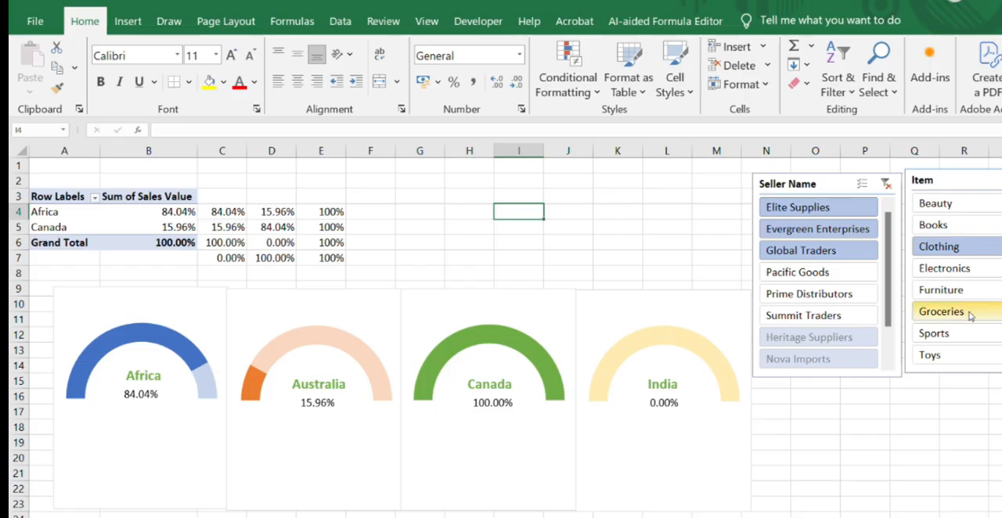
click(969, 313)
click(957, 270)
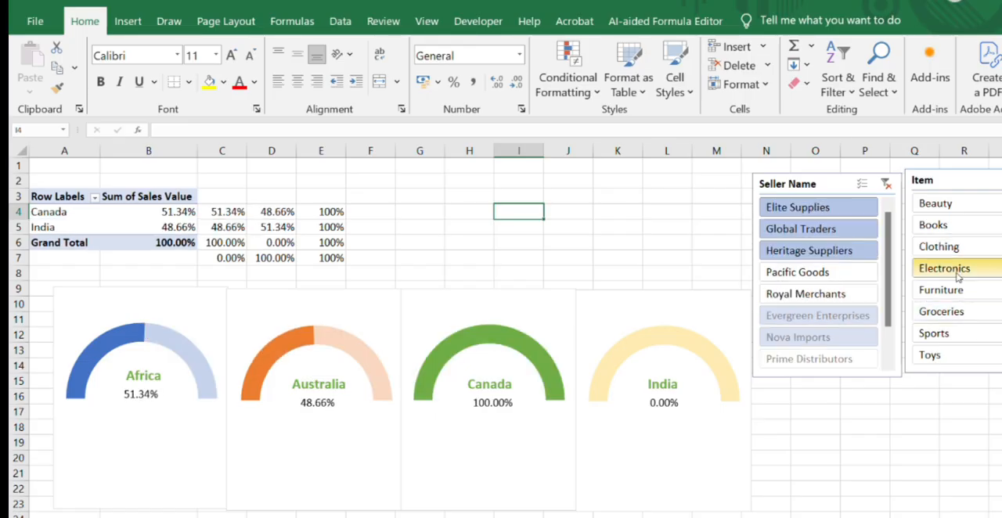
click(954, 358)
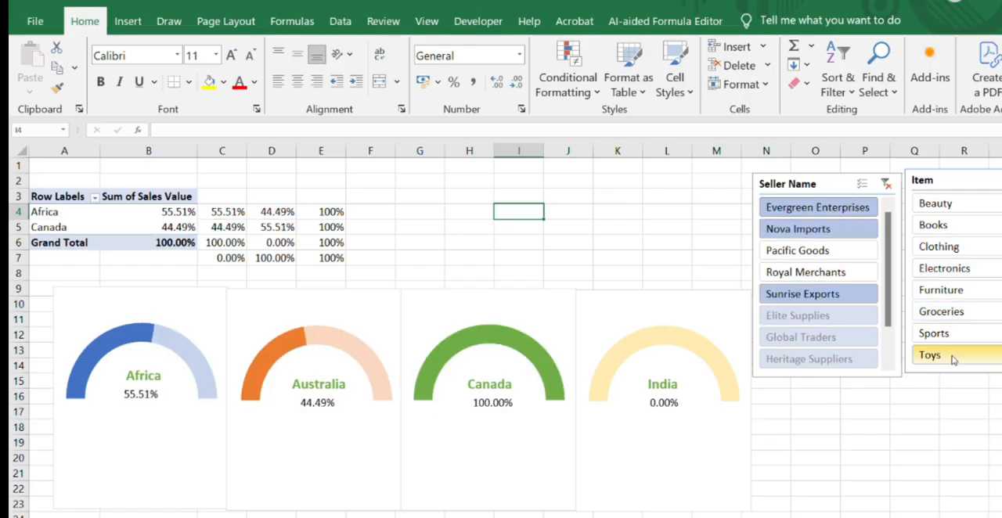
click(943, 289)
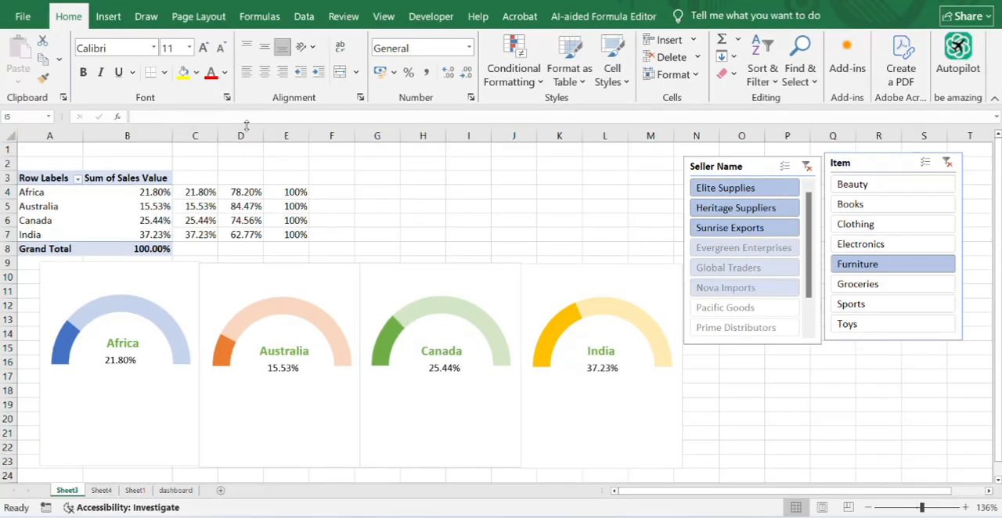
- Copy the Africa gauge with its country and percentage labels from Sheet3 to cell E7 of the dashboard sheet
click(85, 281)
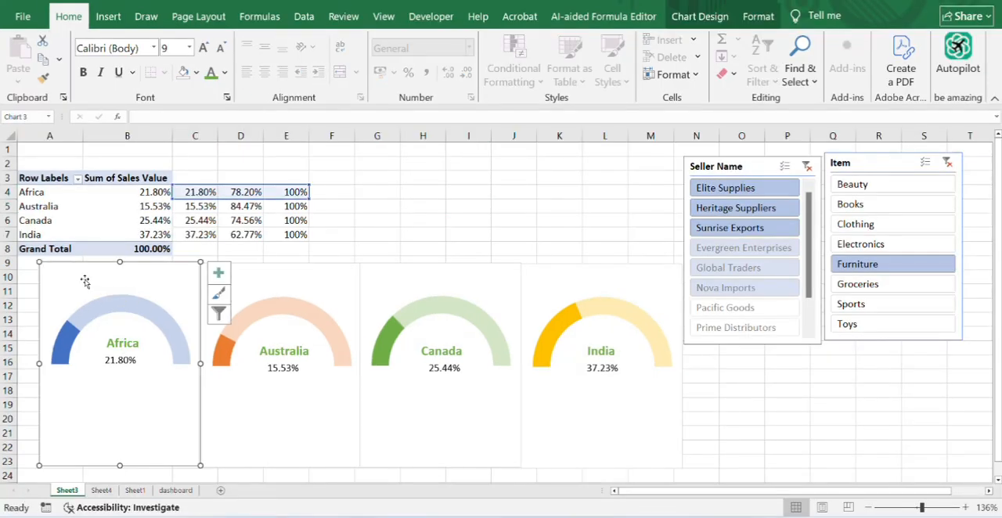
drag(85, 287, 86, 309)
click(87, 315)
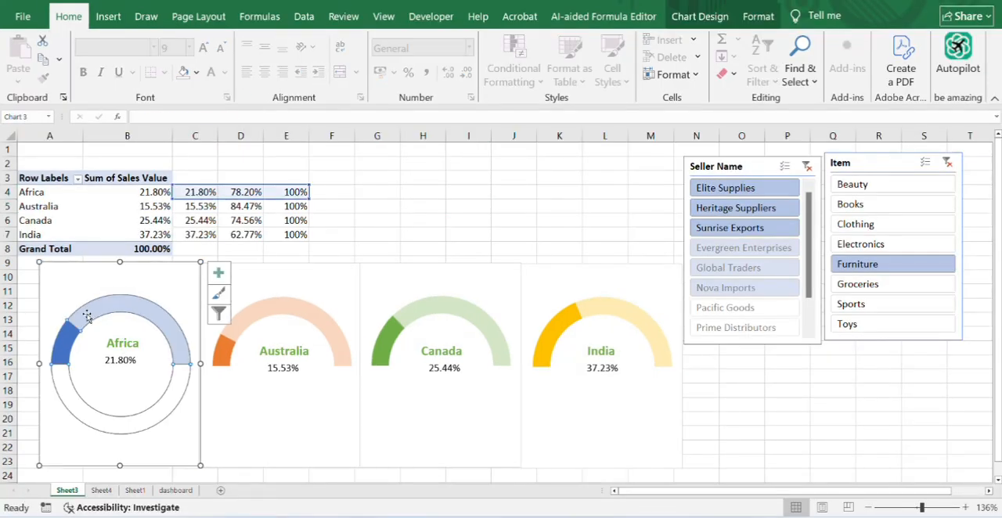
click(117, 342)
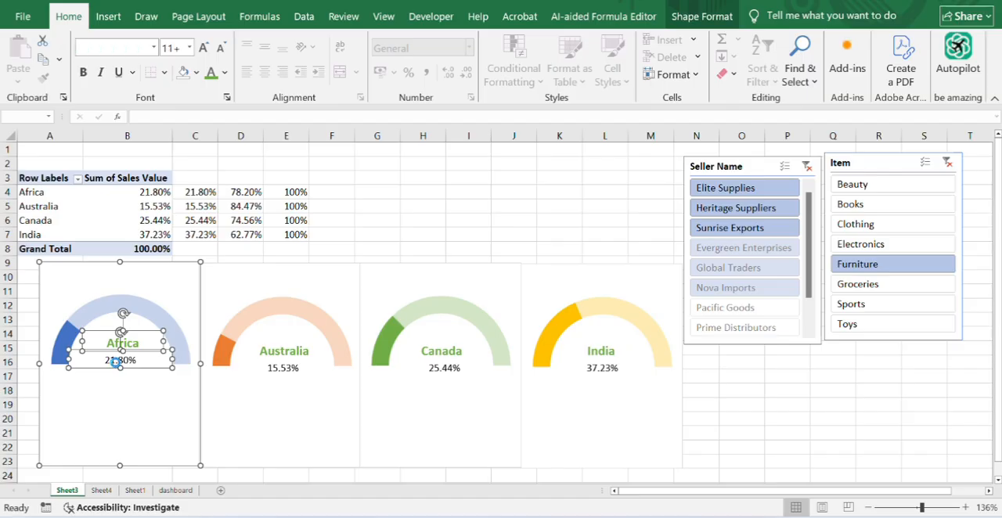
click(175, 490)
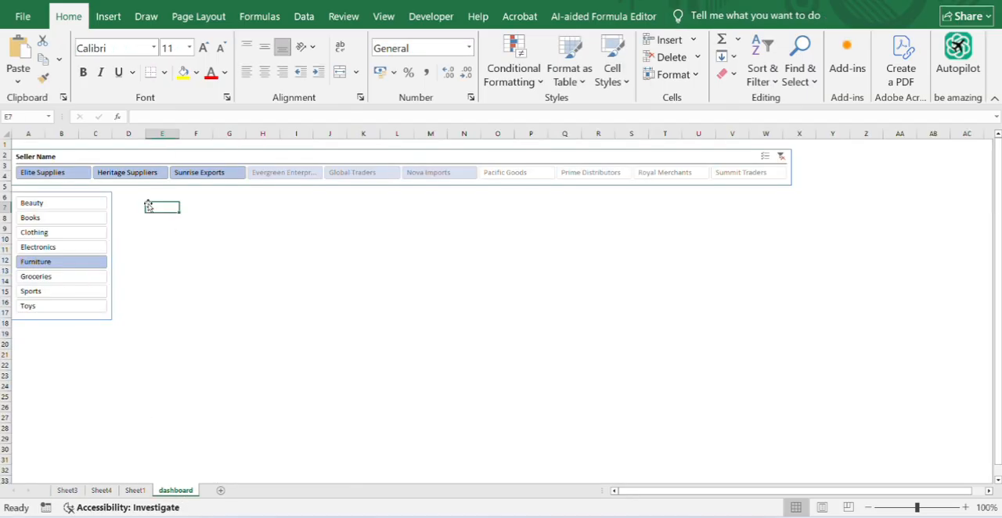
key(ctrl+v)
- Copy the Australia gauge with both its labels from Sheet3 to cell J7 of the dashboard sheet
click(75, 491)
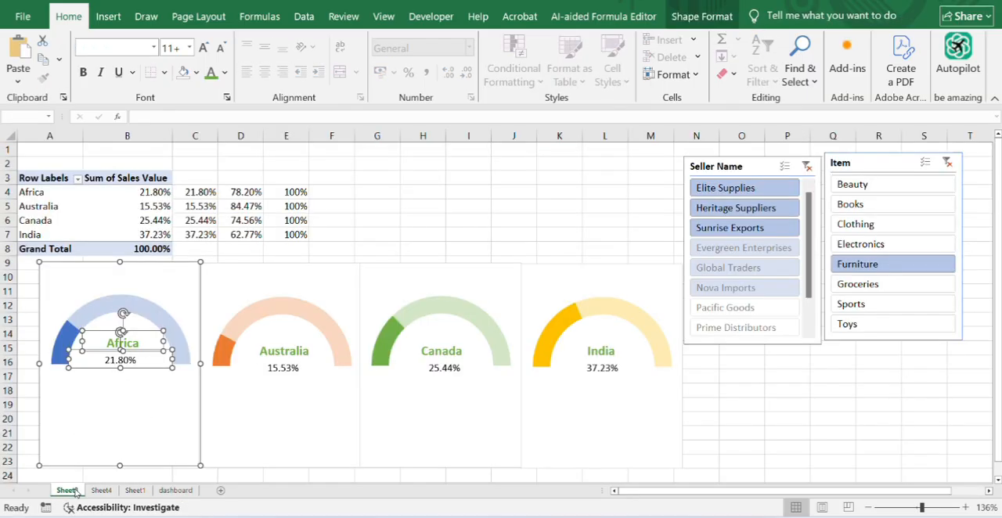
click(244, 307)
click(279, 351)
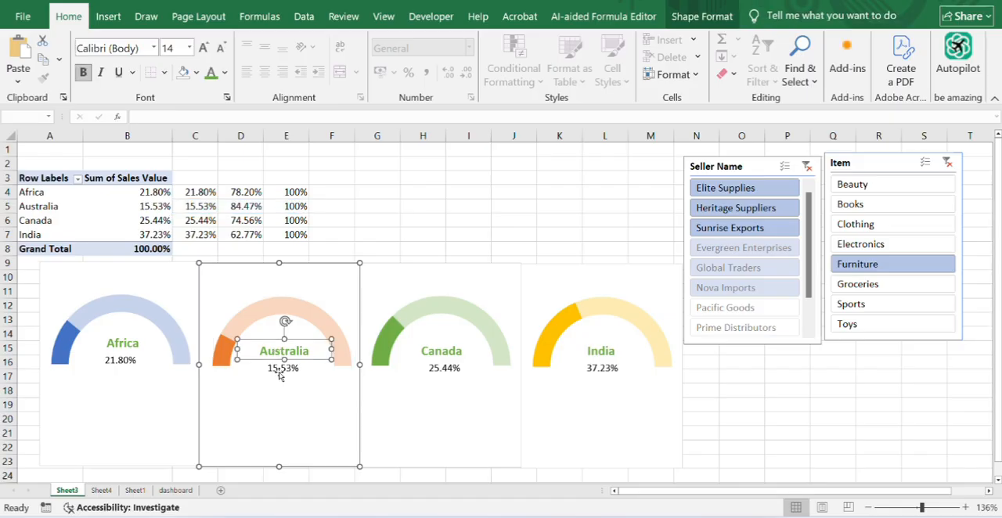
click(280, 369)
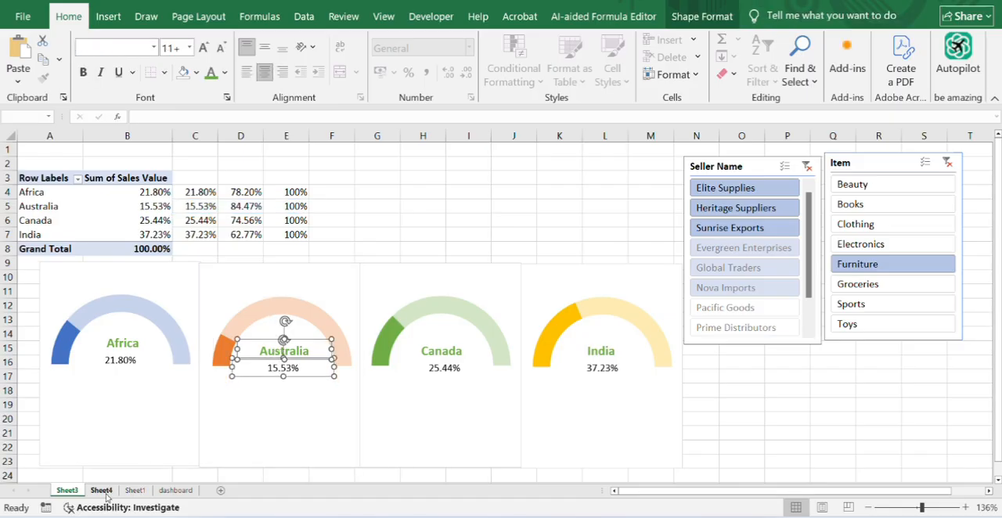
click(175, 490)
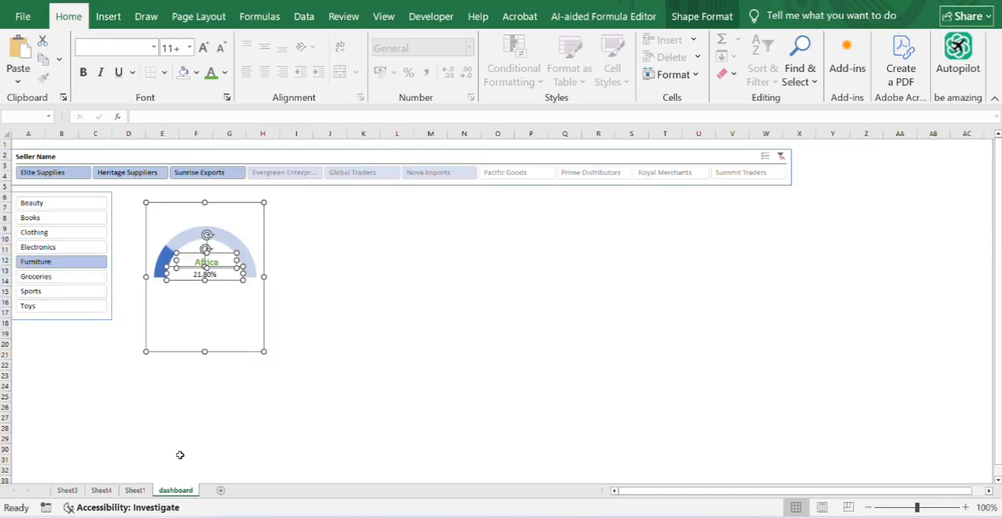
click(336, 209)
key(ctrl+v)
key(ctrl+z)
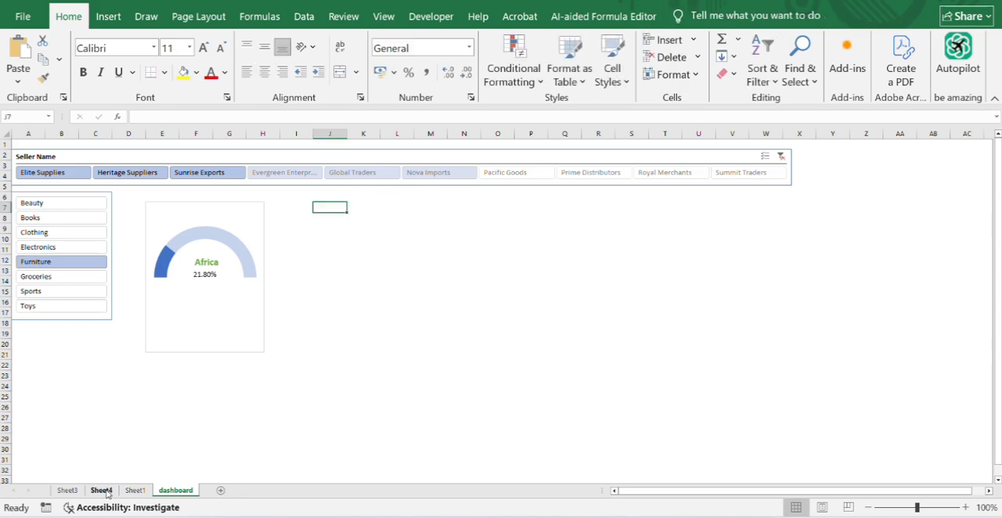
click(67, 490)
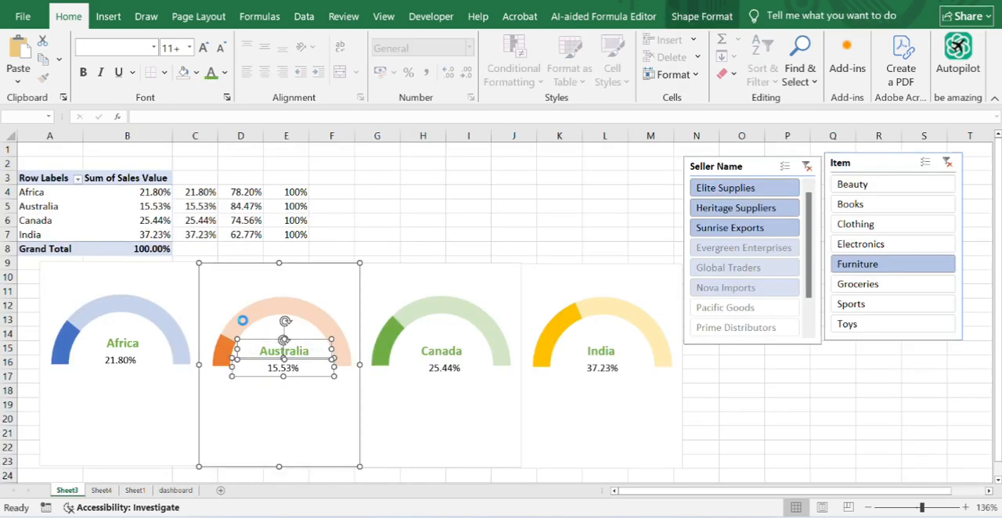
key(ctrl+c)
click(176, 490)
key(ctrl+v)
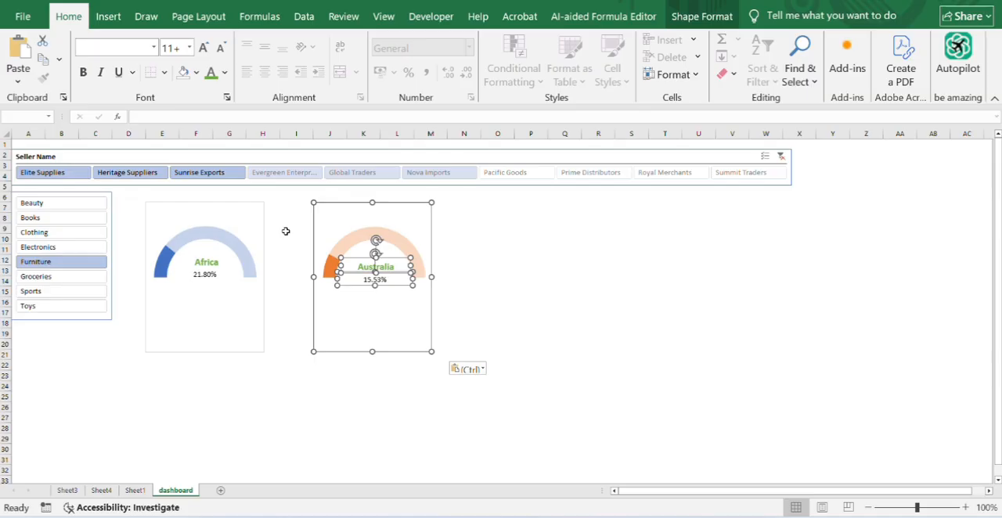
- Copy the Canada gauge with both its labels from Sheet3 to cell E22 of the dashboard sheet
click(68, 490)
click(406, 332)
click(404, 323)
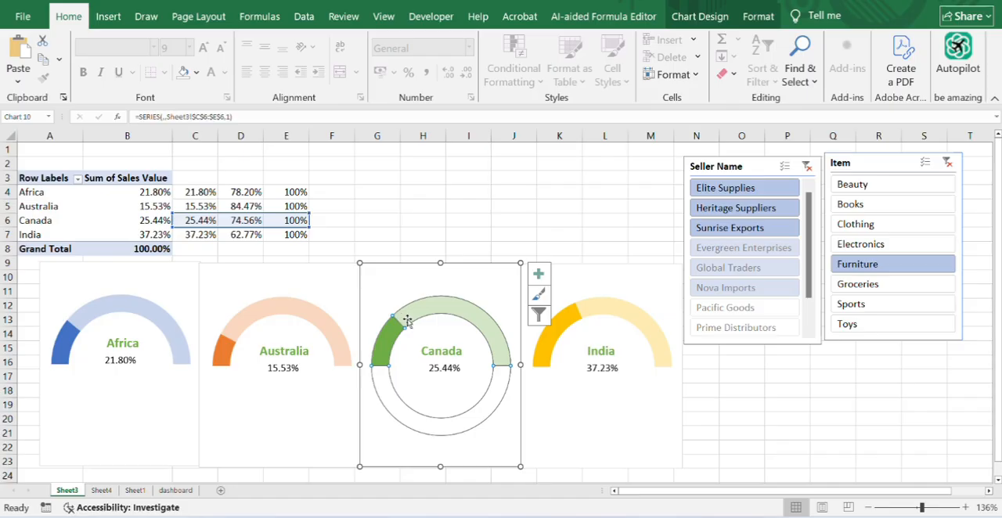
click(441, 353)
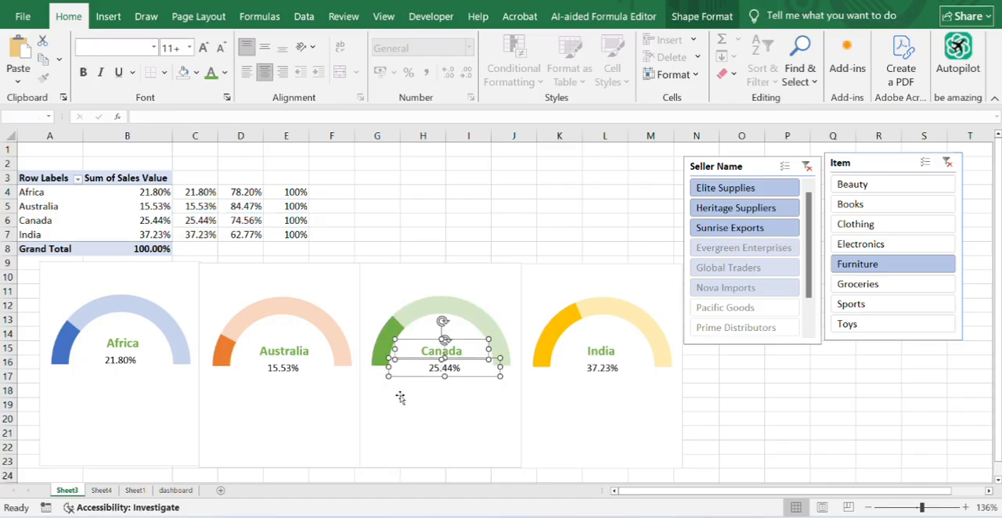
click(174, 490)
click(156, 367)
key(ctrl+v)
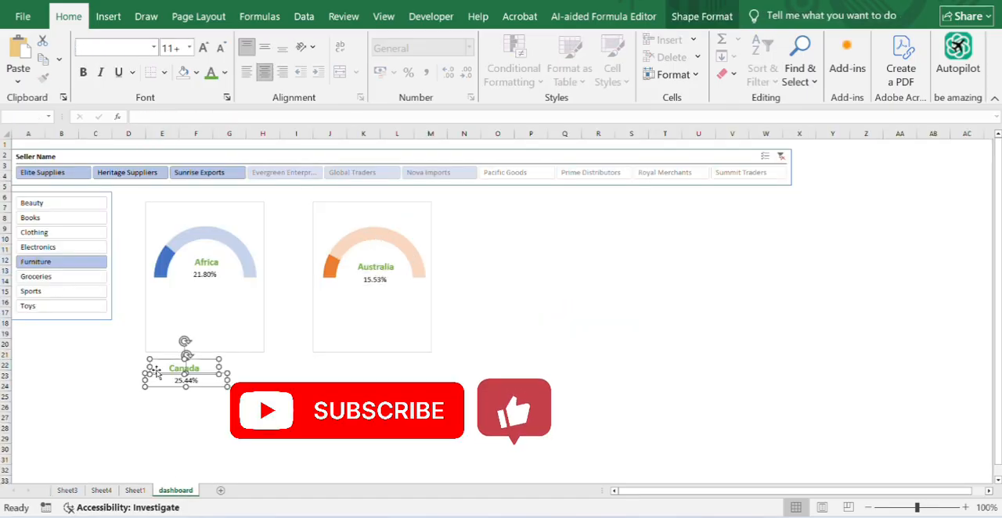
key(ctrl+z)
click(67, 490)
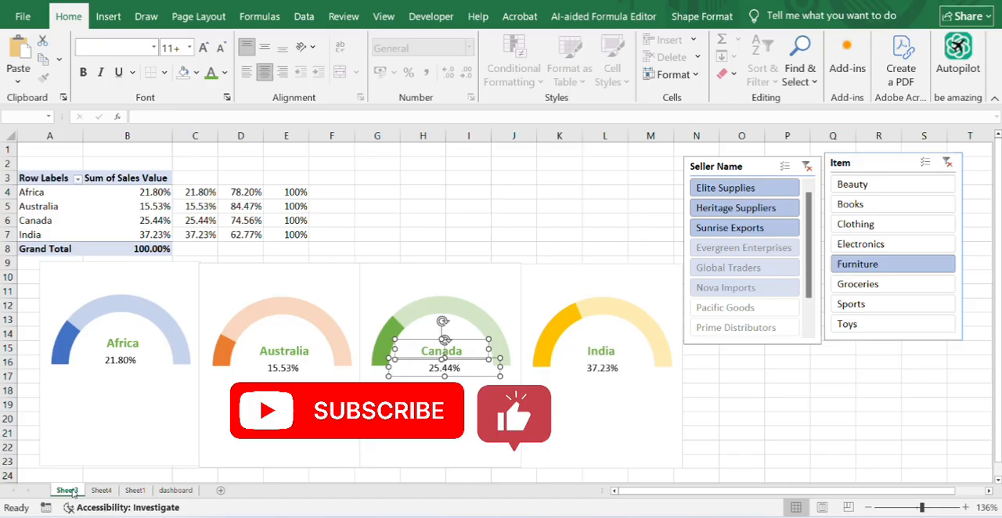
ctrl+click(442, 306)
key(ctrl+c)
click(175, 490)
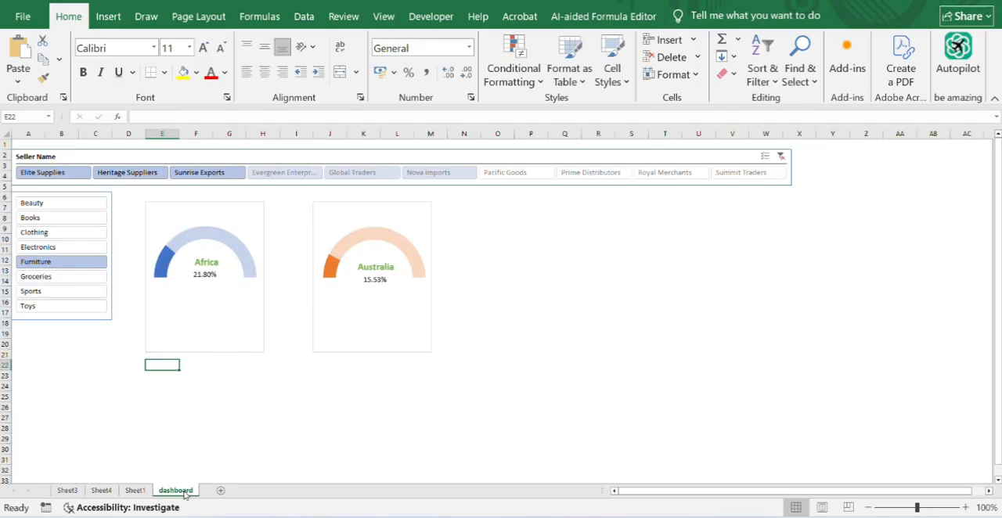
key(ctrl+v)
- Copy the India gauge with both its labels from Sheet3 to cell J22 of the dashboard sheet
click(67, 490)
click(613, 278)
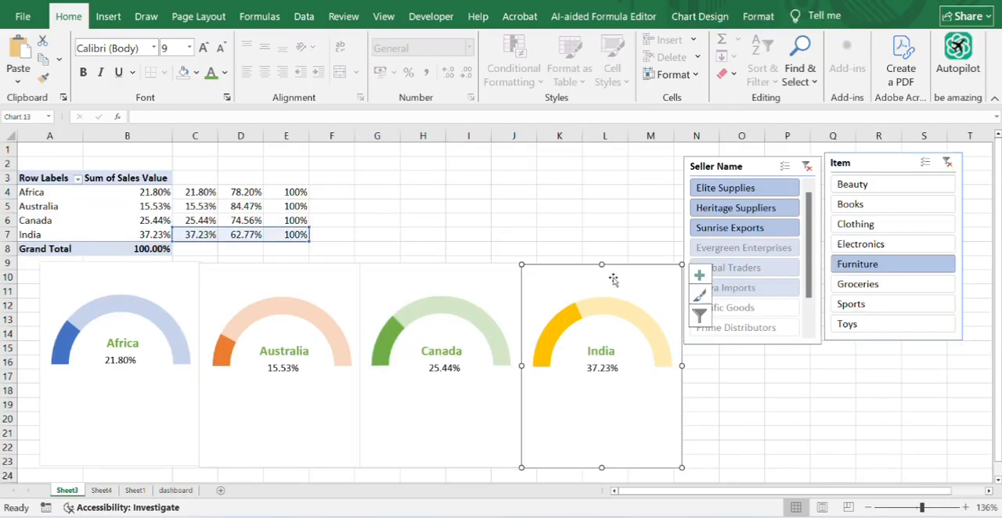
click(601, 344)
ctrl+click(602, 368)
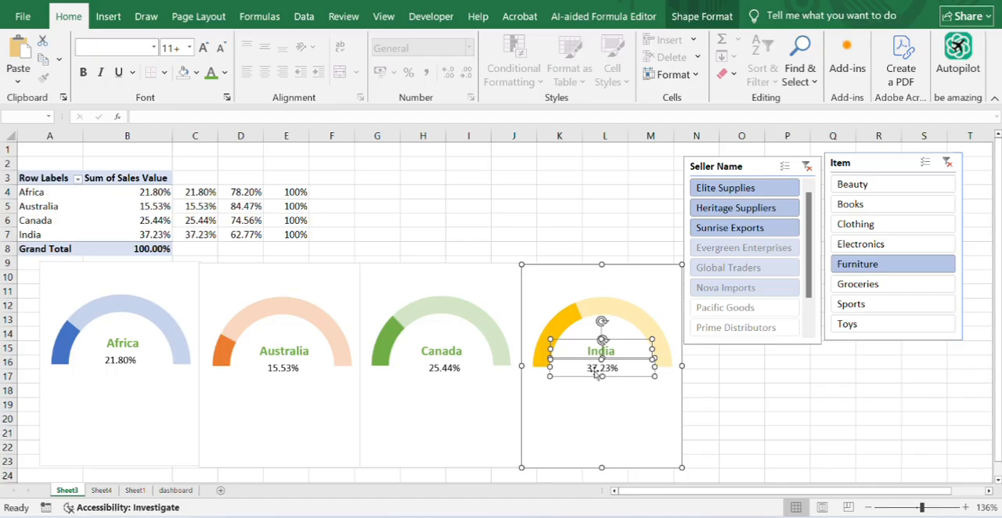
click(176, 490)
click(318, 363)
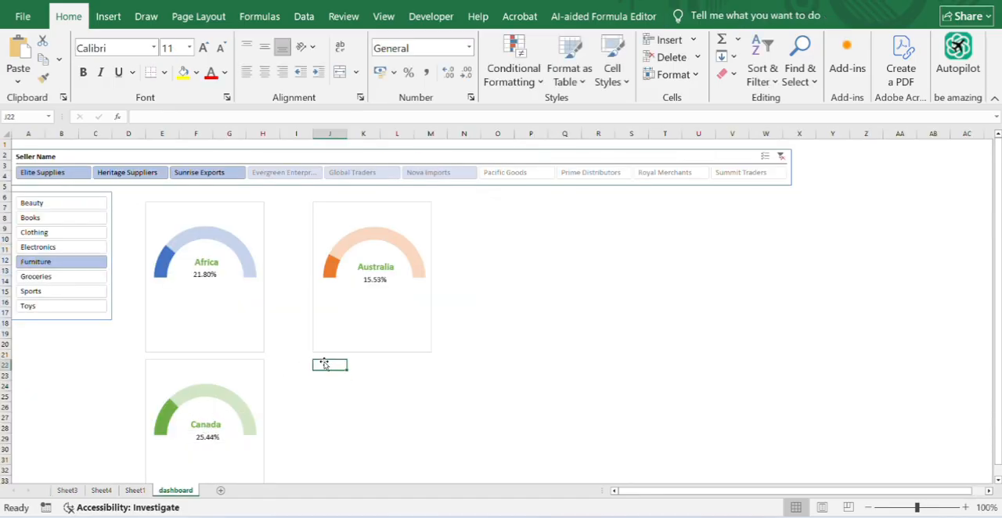
key(ctrl+v)
drag(916, 507, 911, 507)
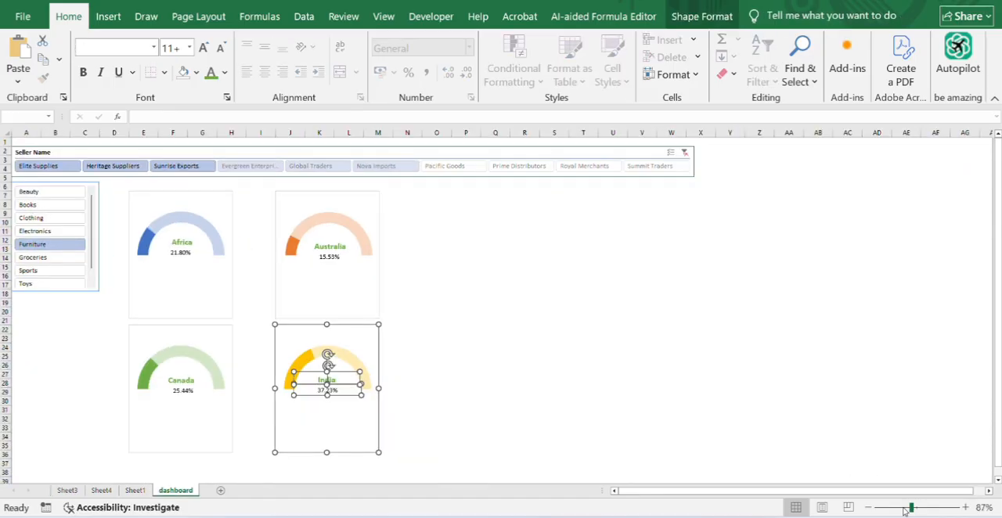
- Try to move the Australia gauge chart away from its labels towards column R, and undo the move
click(339, 275)
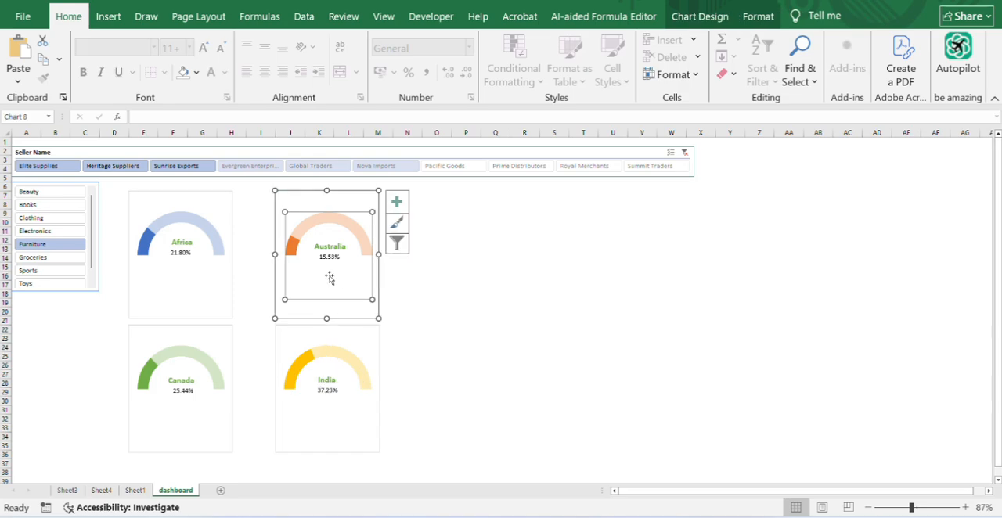
click(364, 286)
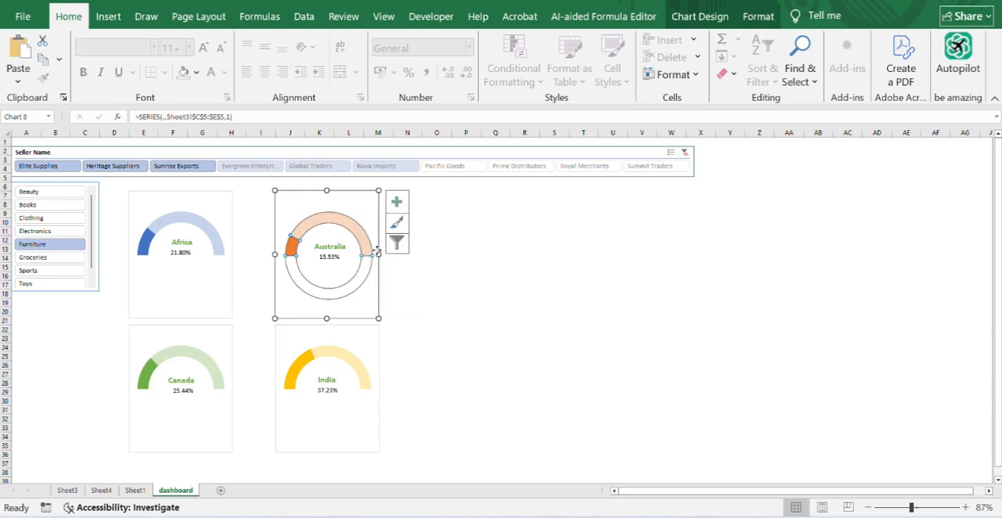
click(375, 284)
click(92, 285)
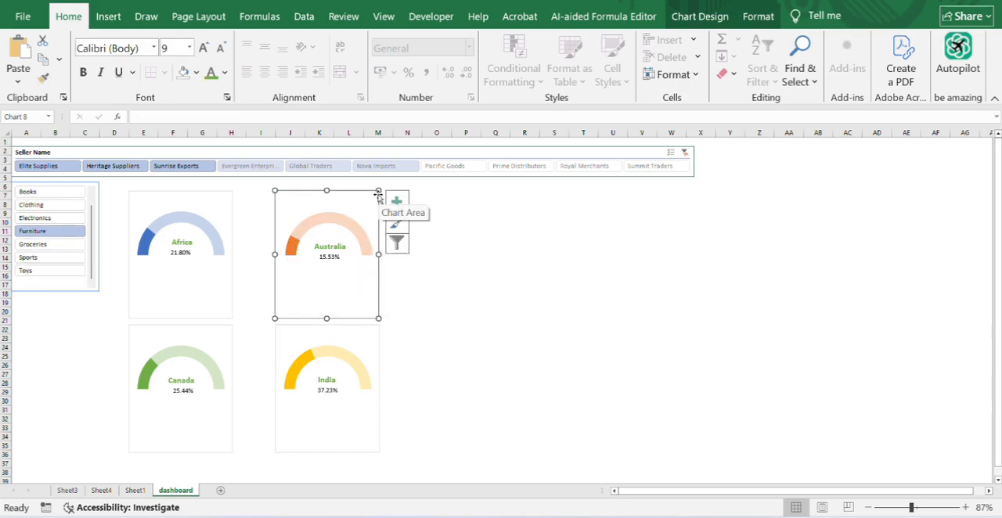
drag(379, 190, 607, 193)
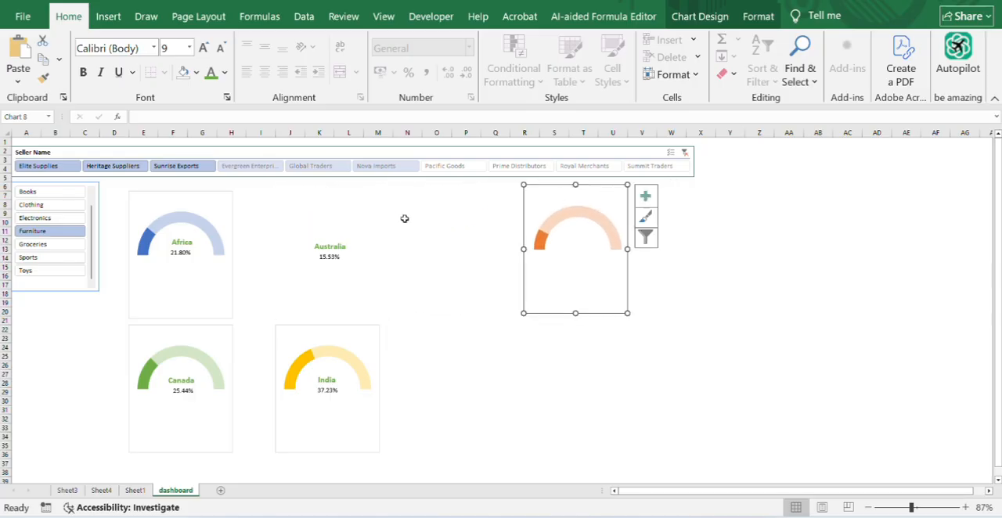
click(329, 249)
key(ctrl+z)
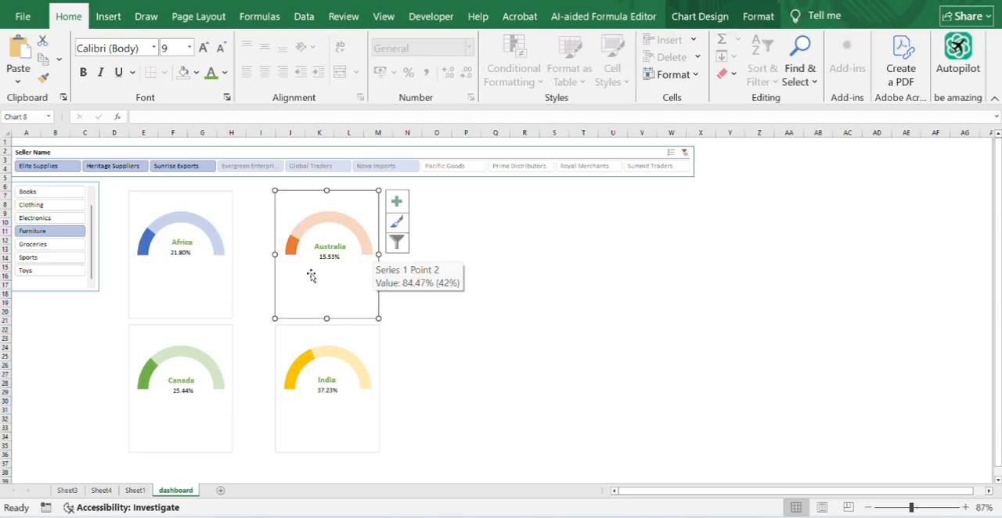
- Filter the dashboard's Item slicer to Sports and lengthen the slicer down to the lower edge of the Canada gauge
click(82, 258)
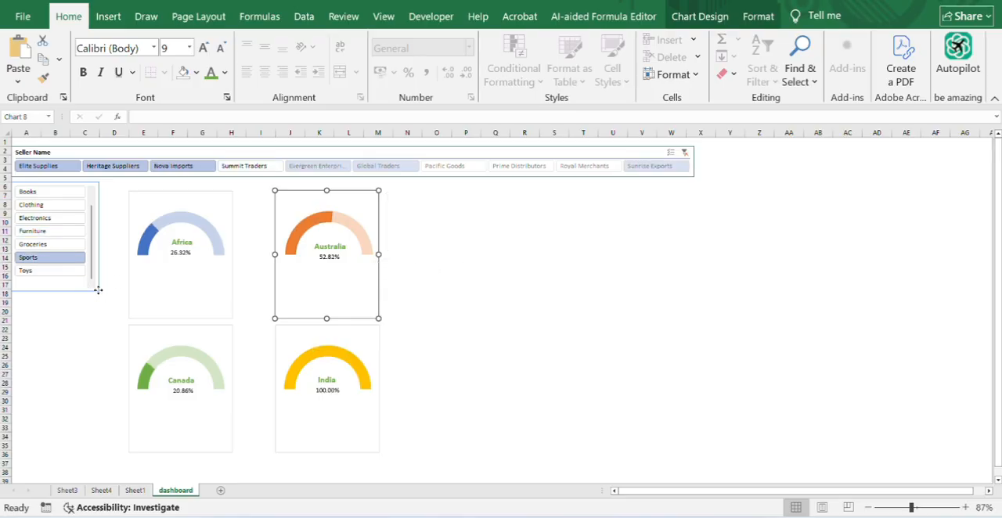
click(97, 291)
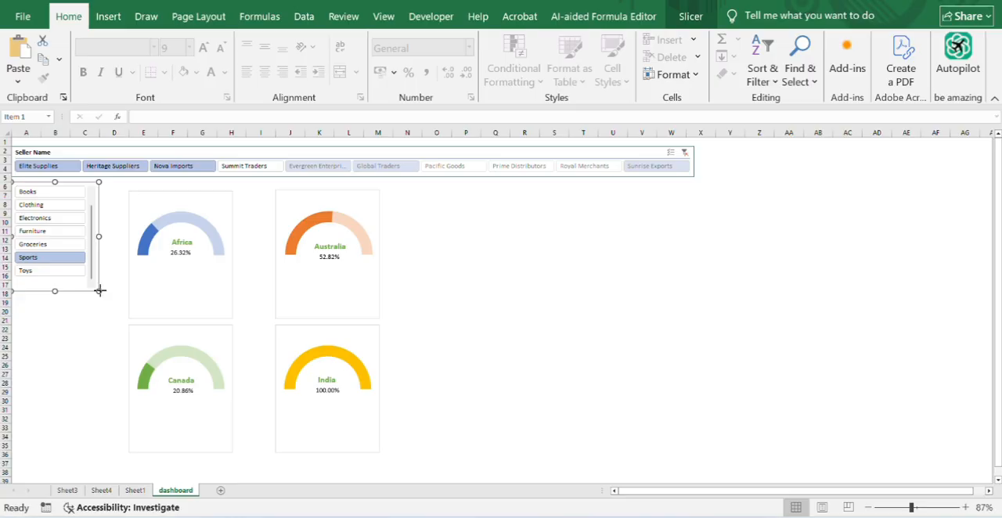
drag(99, 291, 112, 454)
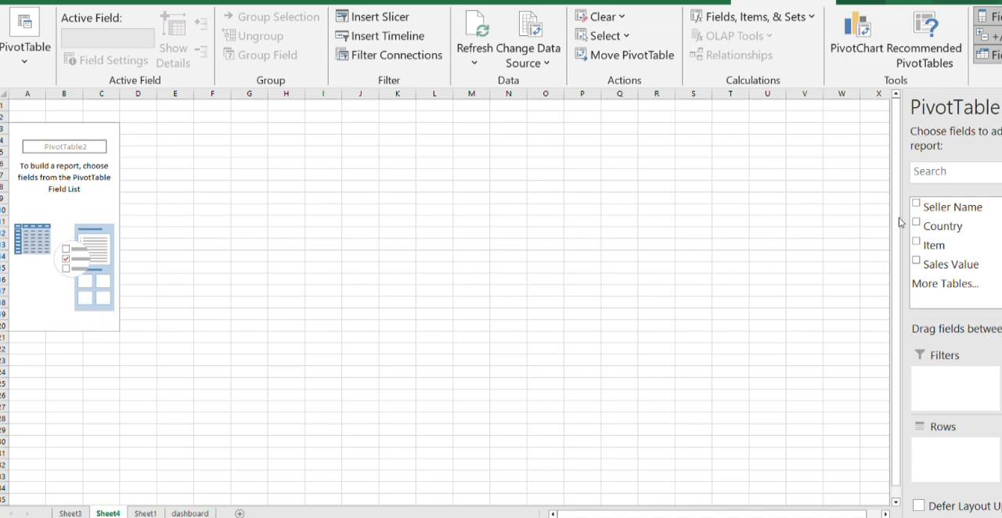
- Add Seller Name as rows and Sales Value as values to the empty PivotTable on Sheet4
click(927, 206)
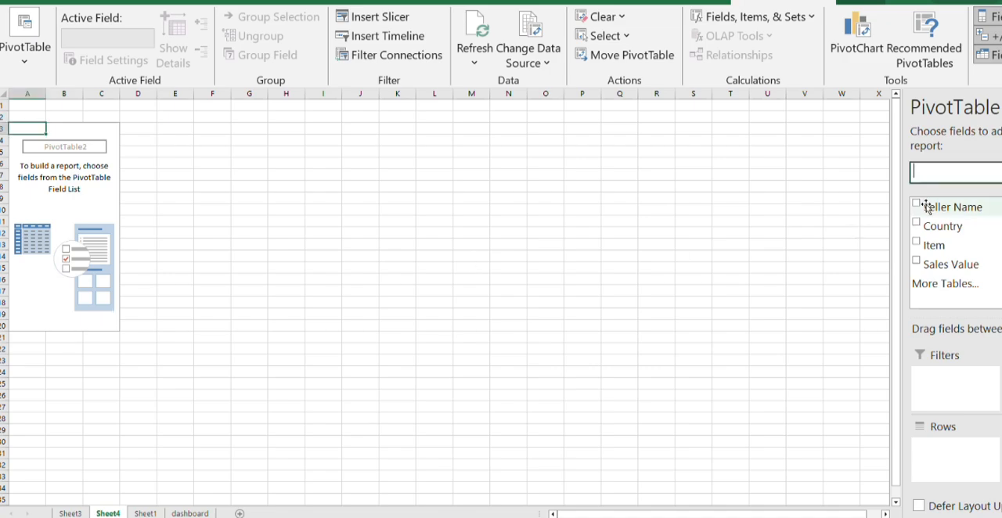
click(918, 208)
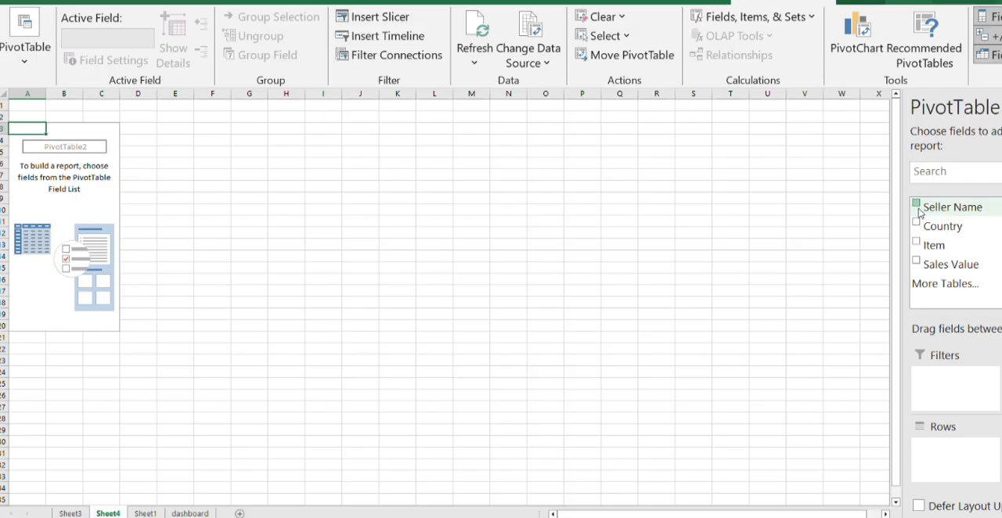
click(917, 262)
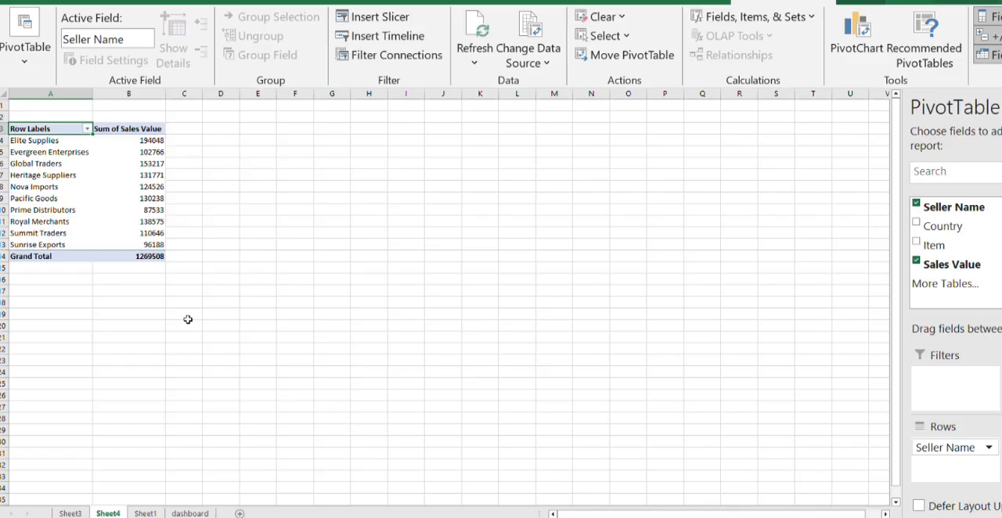
- Show the Sum of Sales Value in the Sheet4 PivotTable as % of Column Total
click(144, 188)
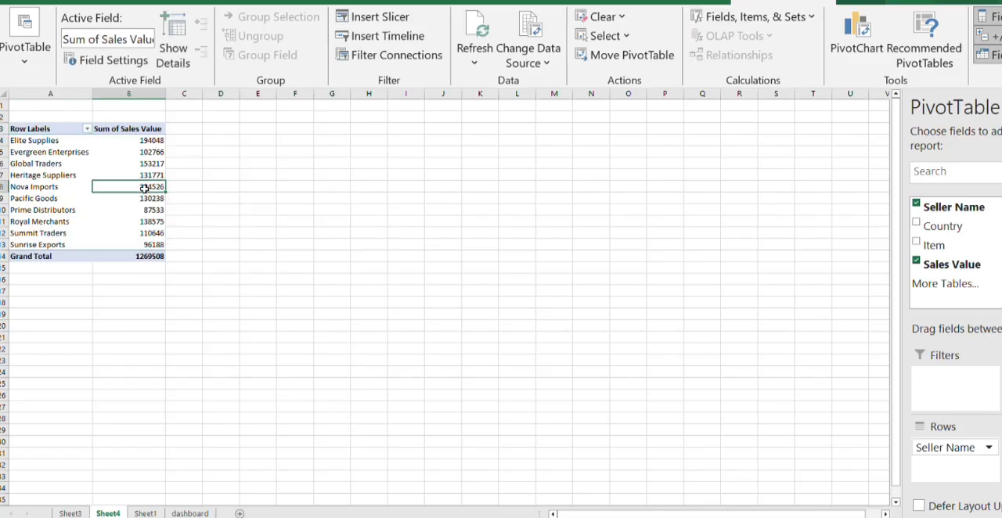
right_click(145, 189)
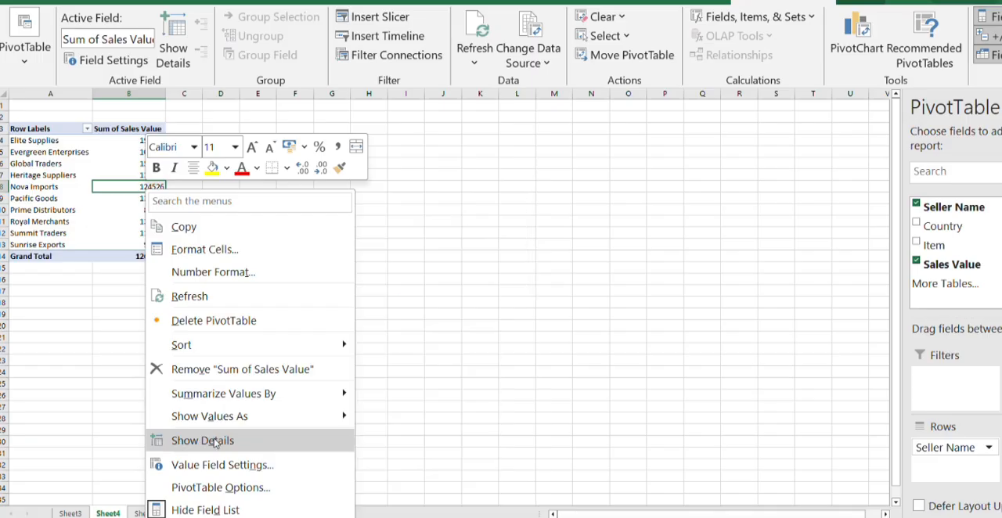
mouse_move(209, 425)
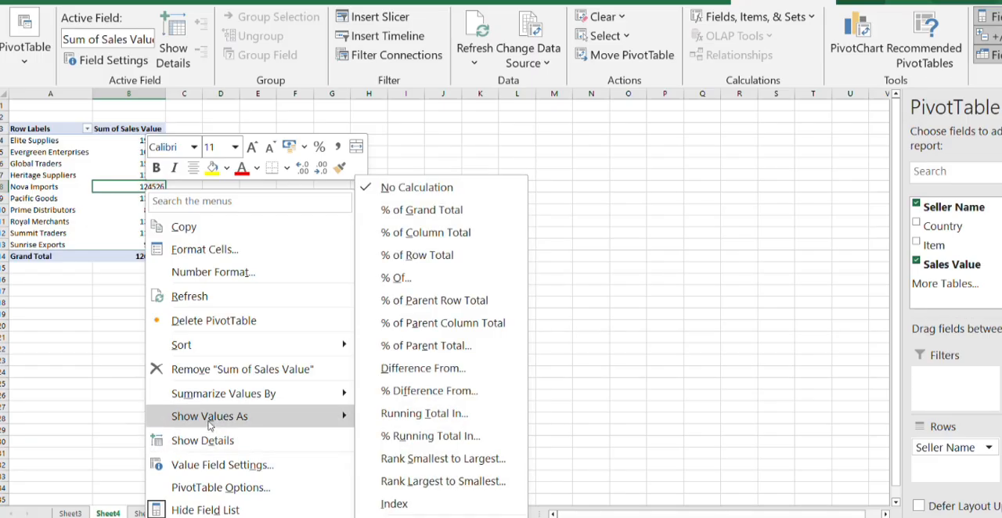
click(454, 239)
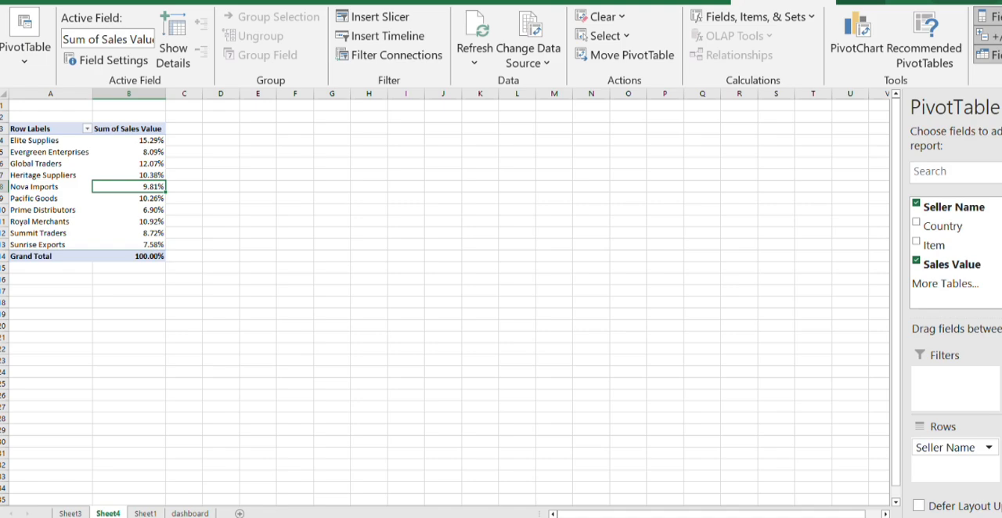
- Insert a 2-D clustered bar PivotChart from the seller names and percentages in A4:B13 on Sheet4
scroll(445, 297, up, 4)
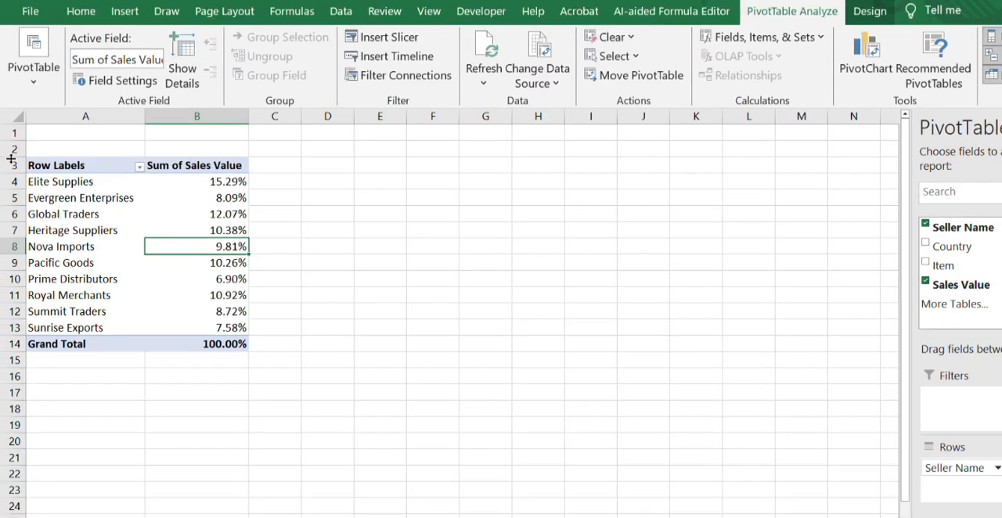
click(308, 196)
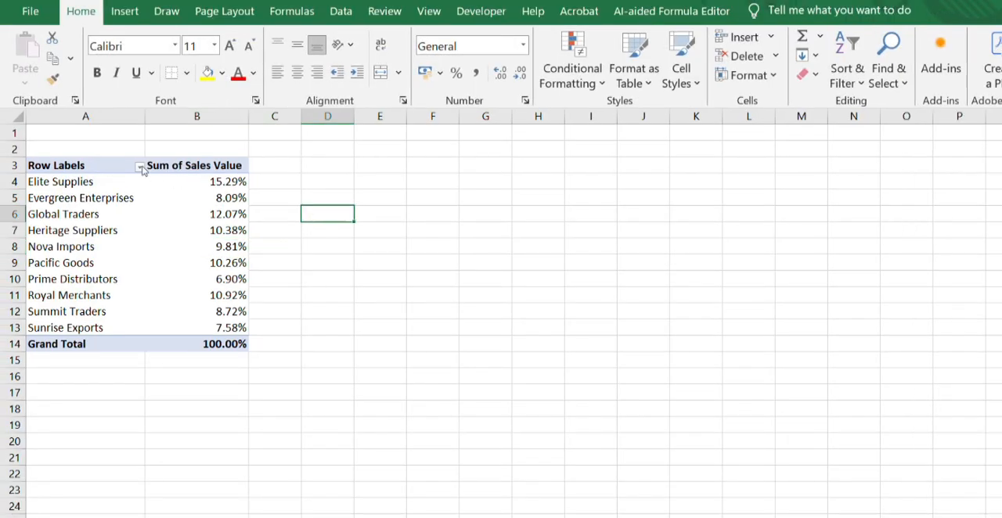
click(49, 182)
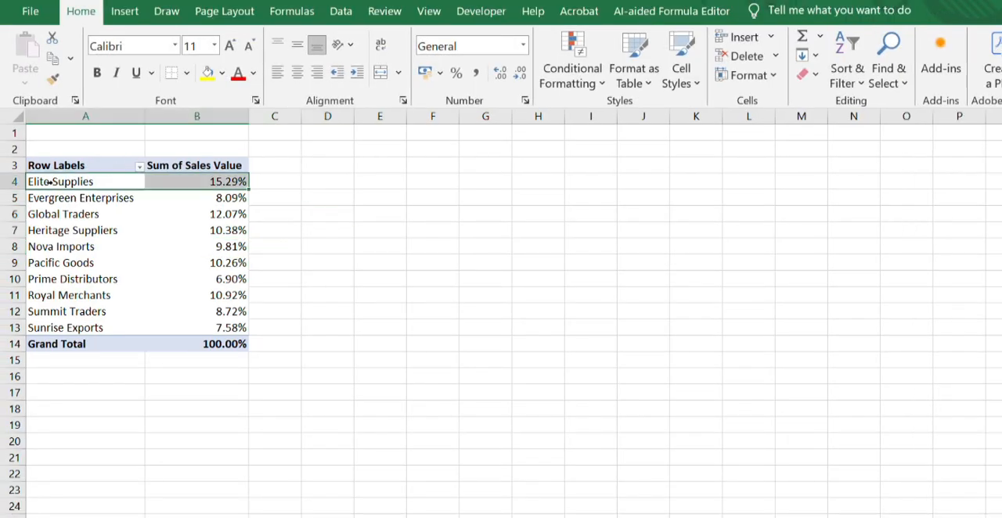
click(336, 234)
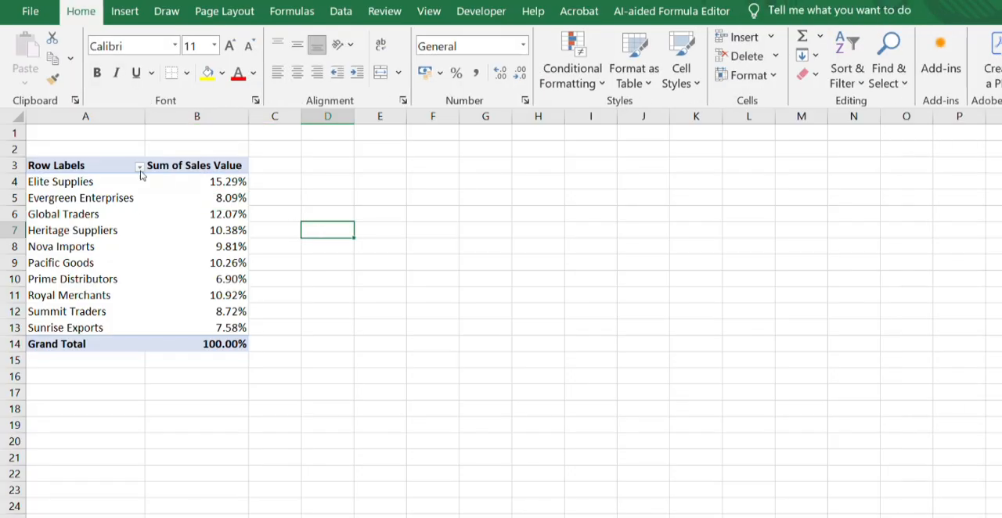
click(88, 181)
drag(88, 182, 204, 325)
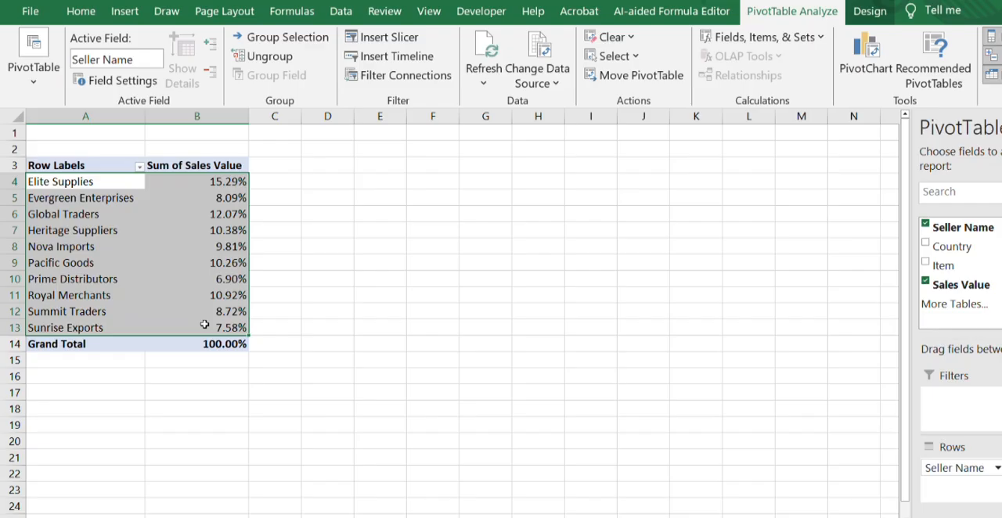
click(127, 12)
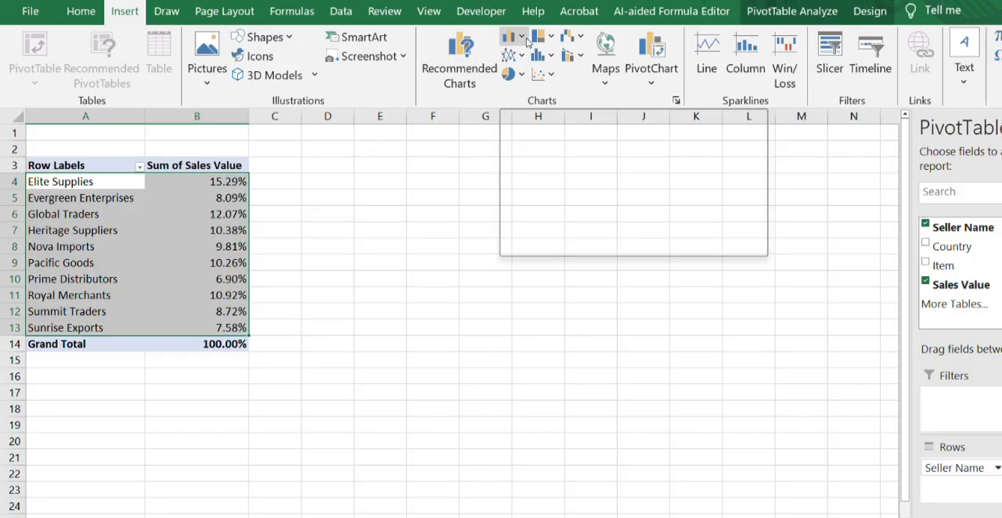
click(527, 42)
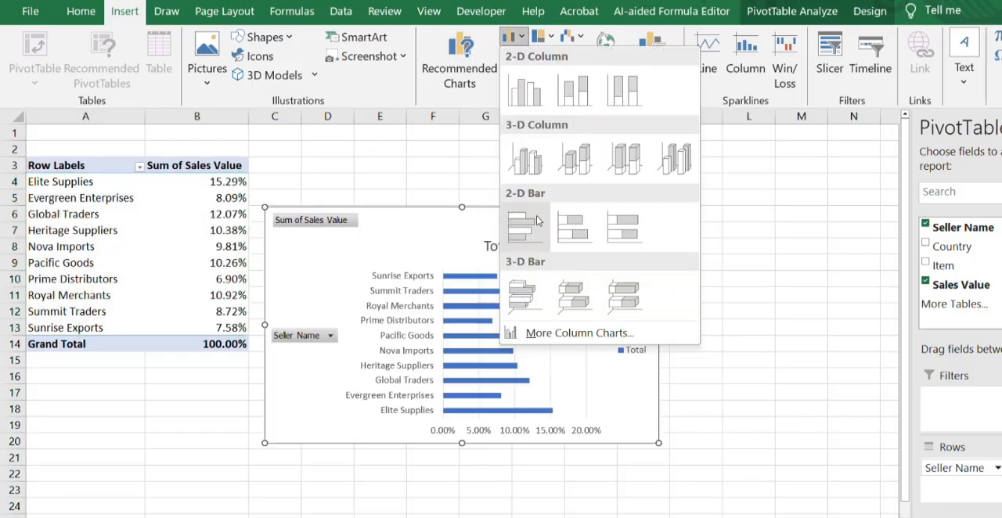
click(527, 223)
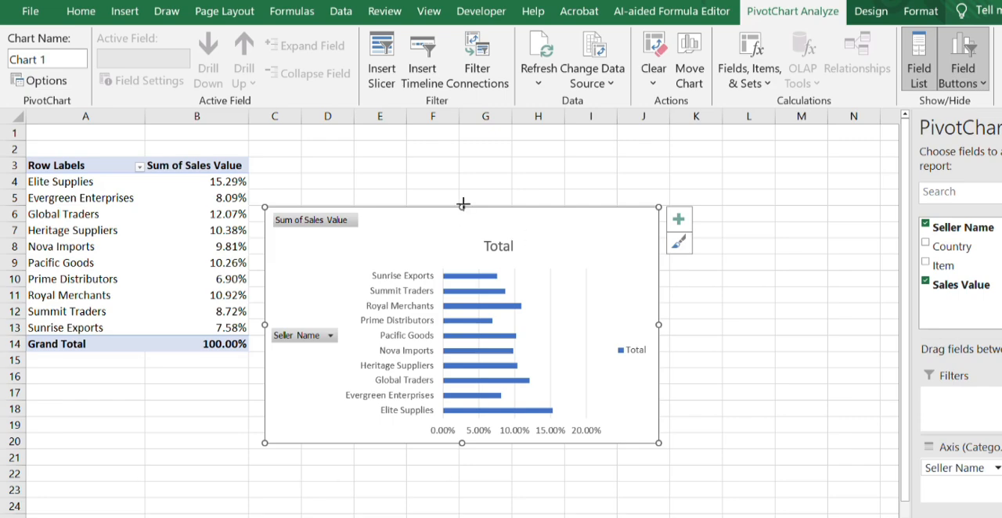
- Enlarge the bar chart upward to row 3 and across to column K, and hide all its field buttons
drag(462, 204, 462, 155)
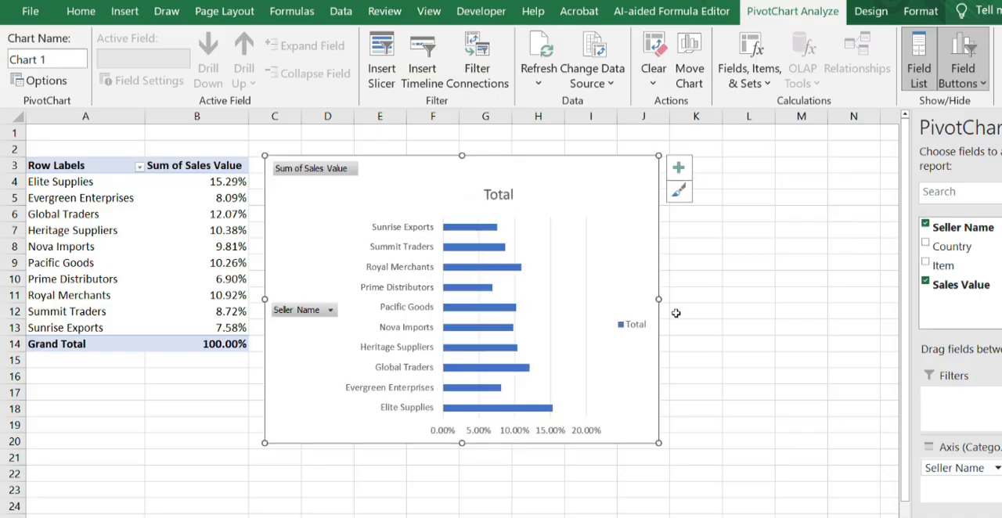
drag(658, 299, 720, 299)
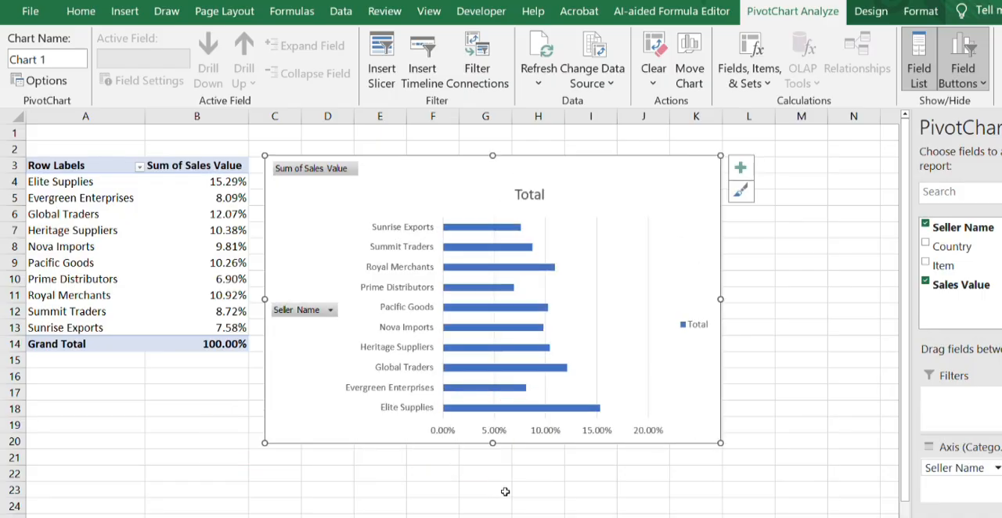
right_click(297, 179)
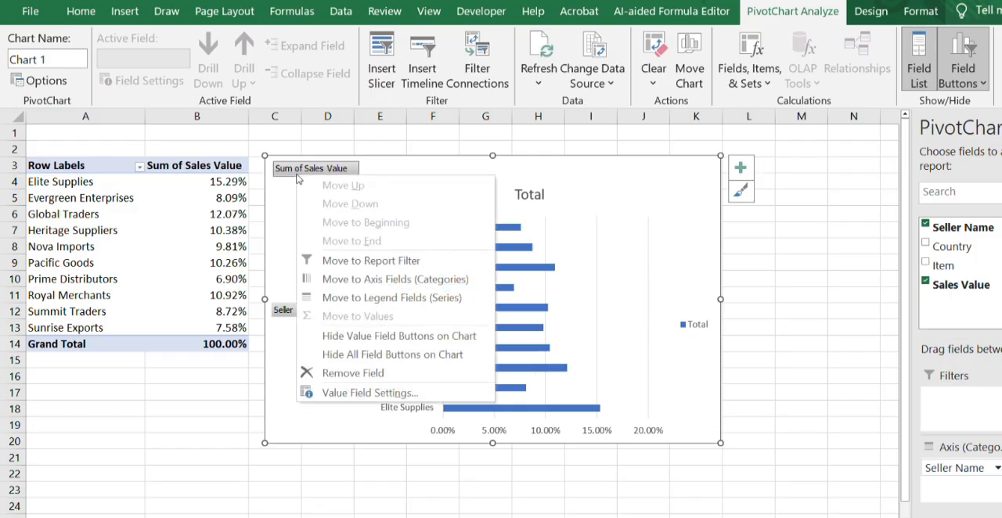
click(346, 357)
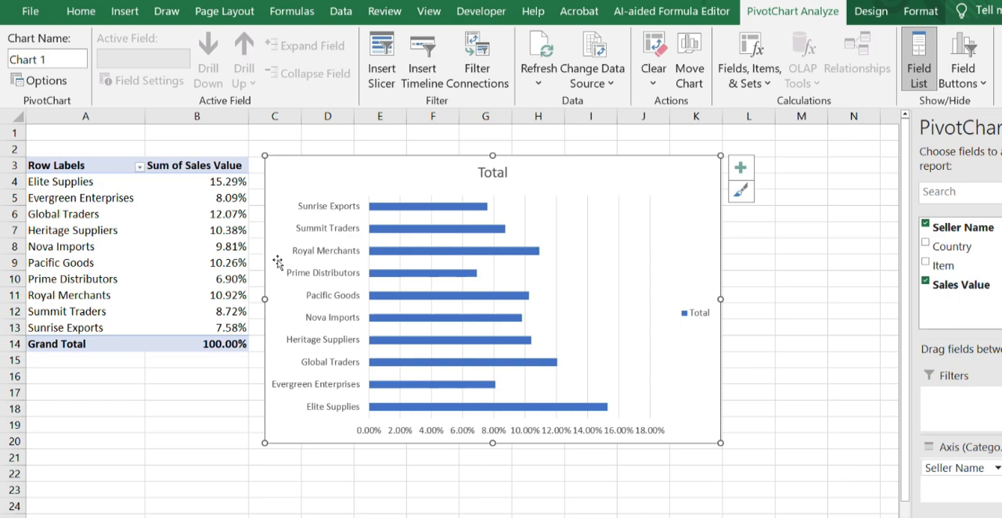
- Remove the bar chart's title, legend, horizontal axis and vertical gridlines
click(486, 177)
key(Delete)
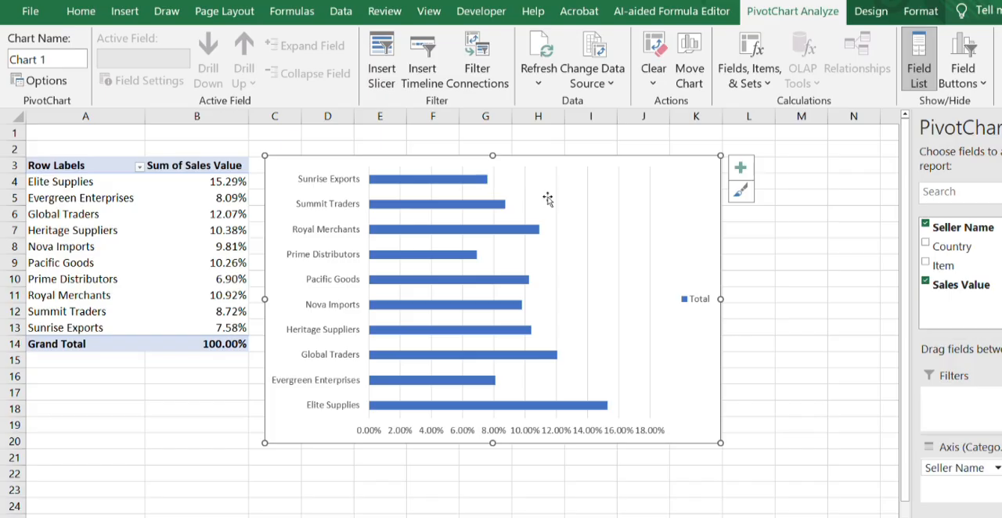
click(699, 298)
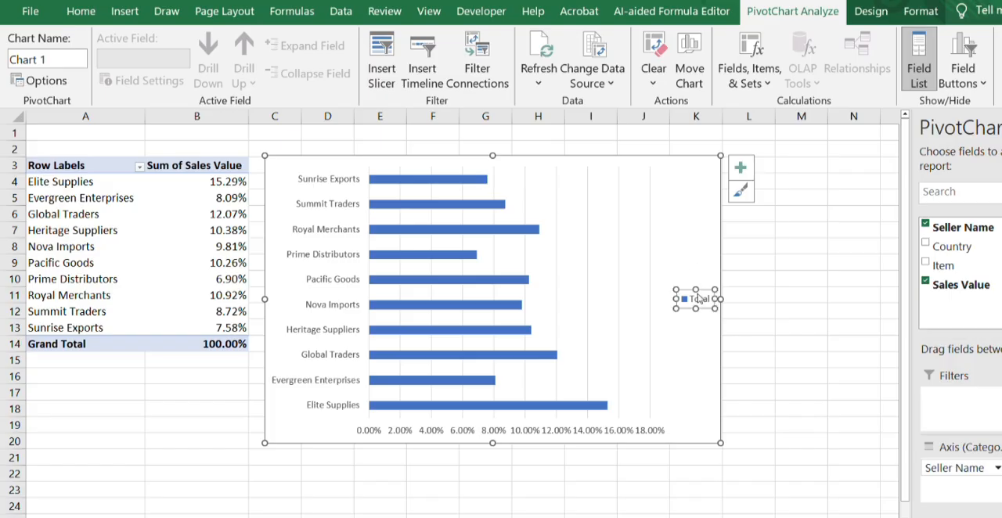
key(Delete)
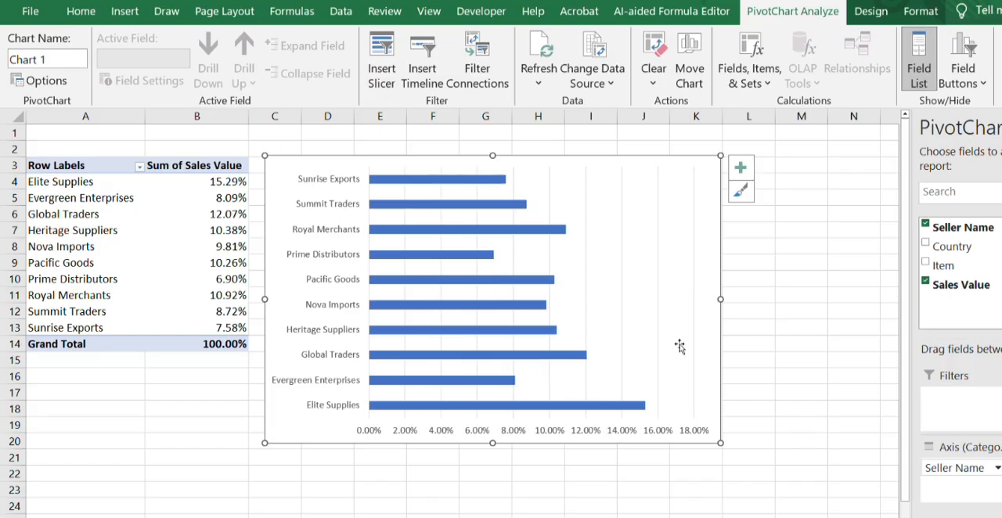
click(619, 433)
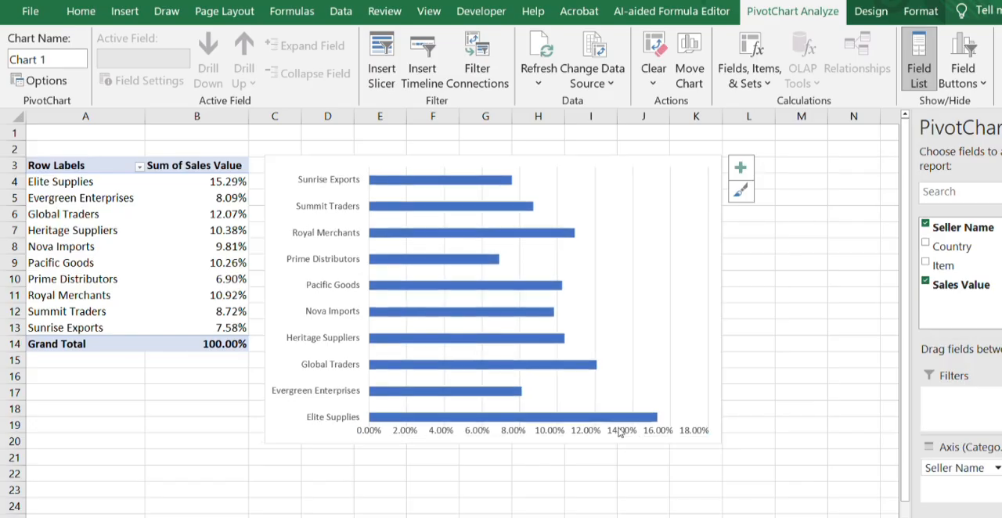
key(Delete)
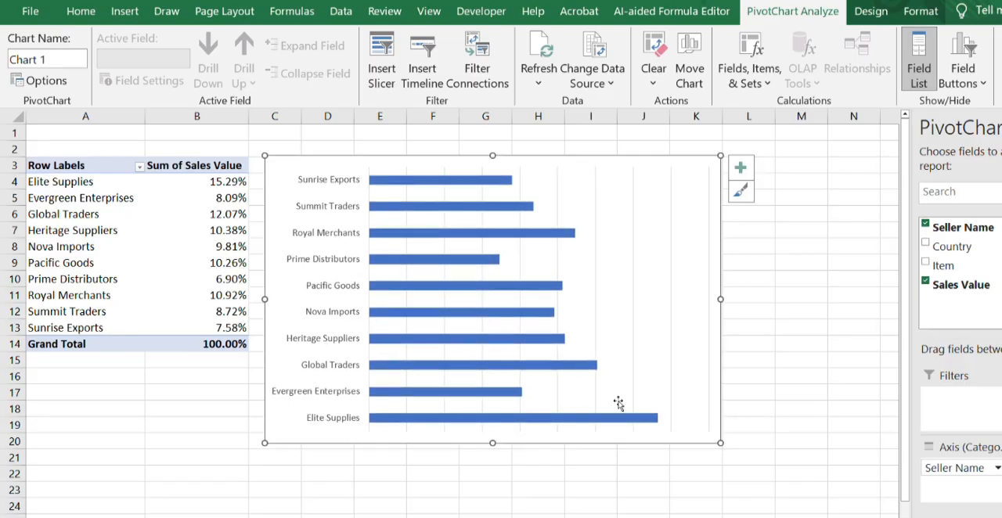
click(670, 232)
key(Delete)
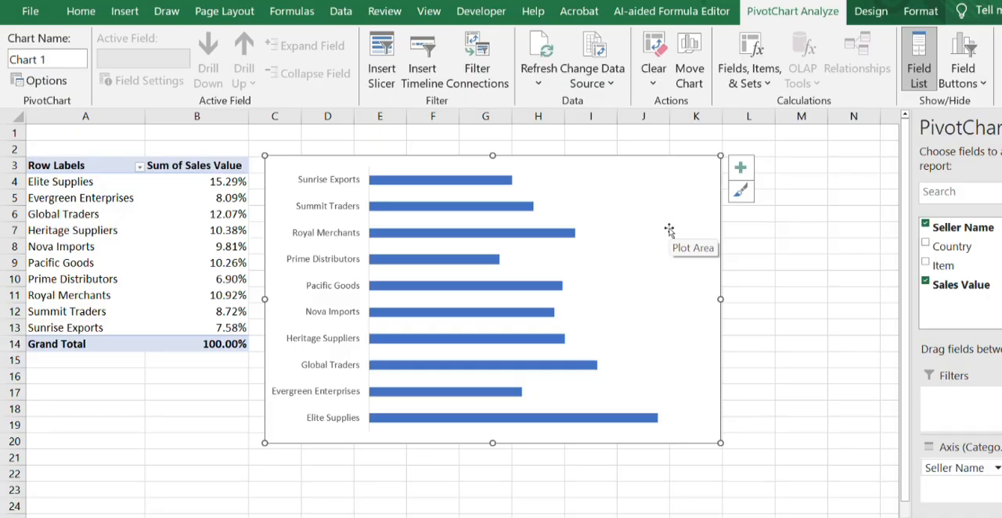
- Copy the bar chart to the dashboard beside the Australia gauge and enlarge it to the gauges' lower edge and column Y
click(607, 266)
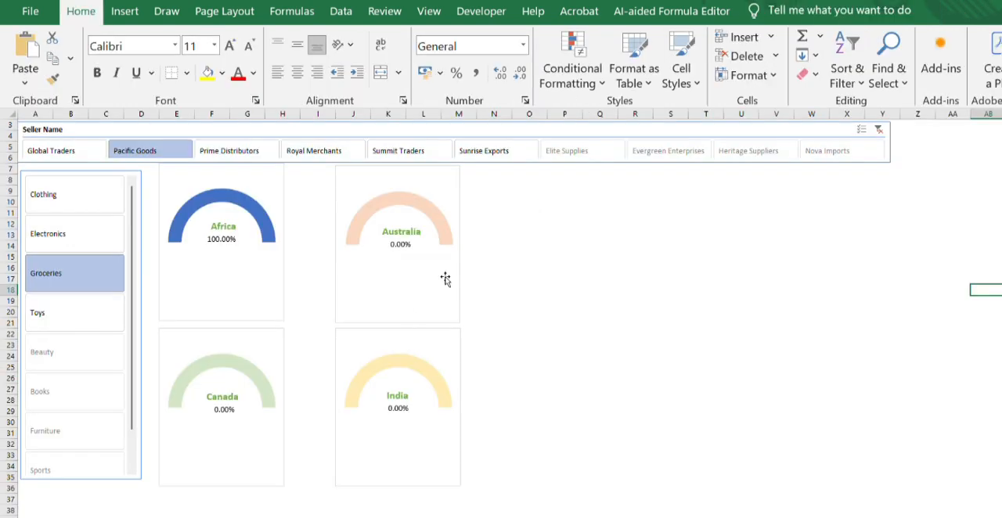
click(504, 180)
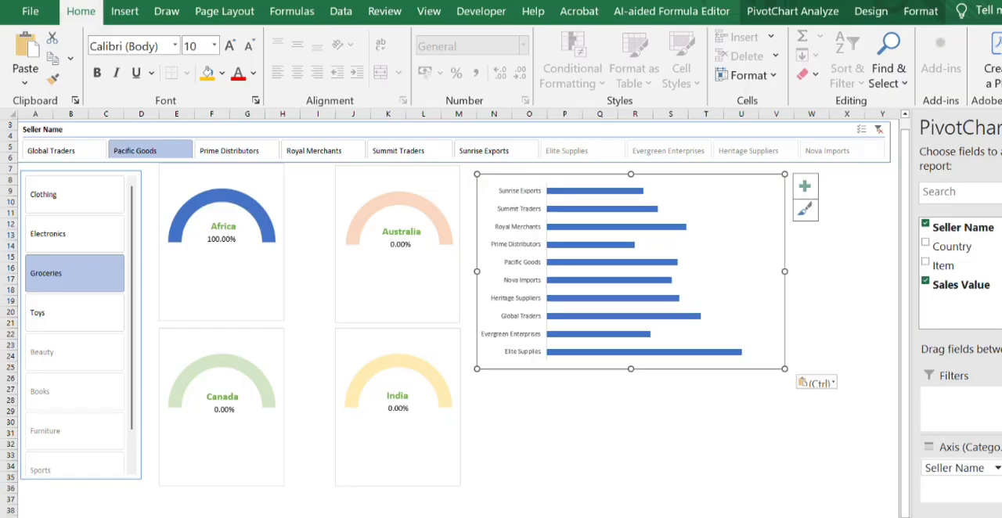
click(1000, 127)
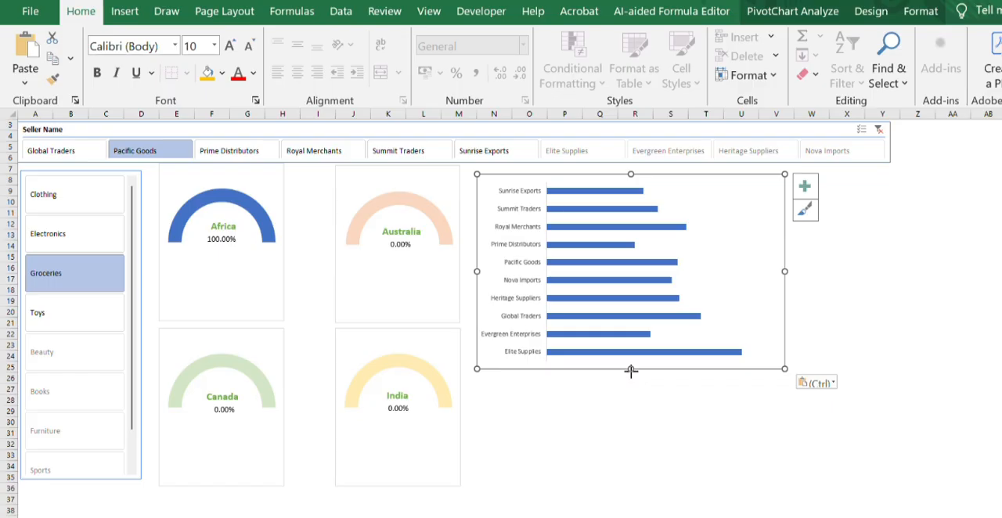
drag(631, 371, 636, 486)
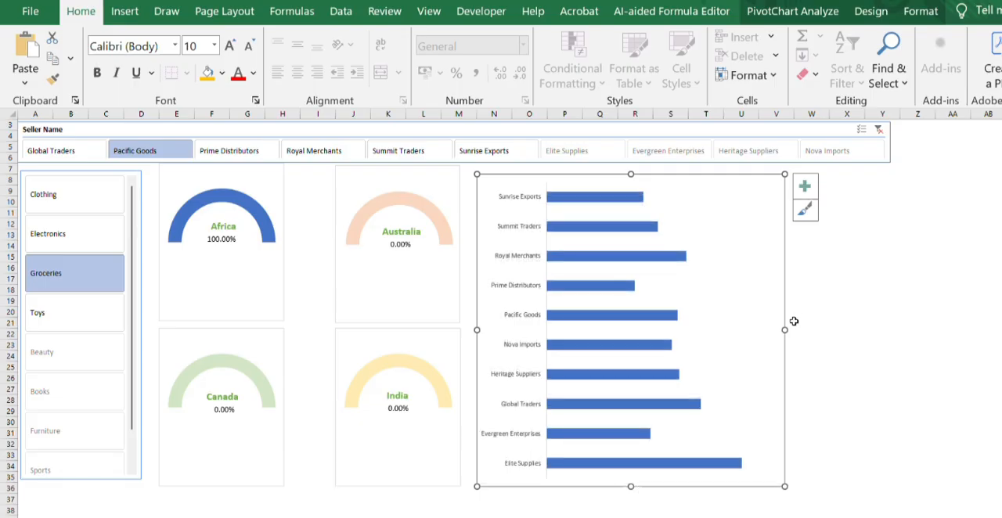
drag(784, 329, 881, 332)
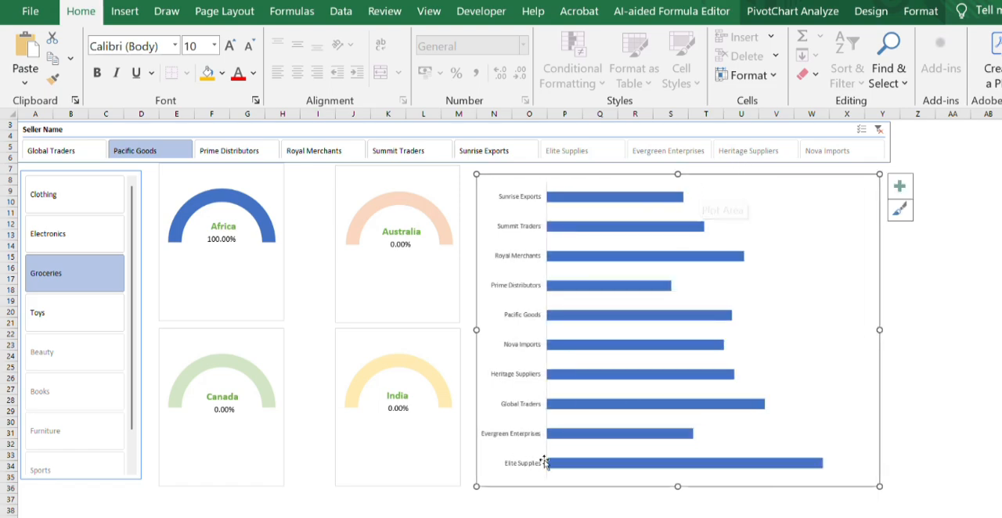
- Try to delete the original bar chart on Sheet4 and return to the dashboard sheet
click(164, 517)
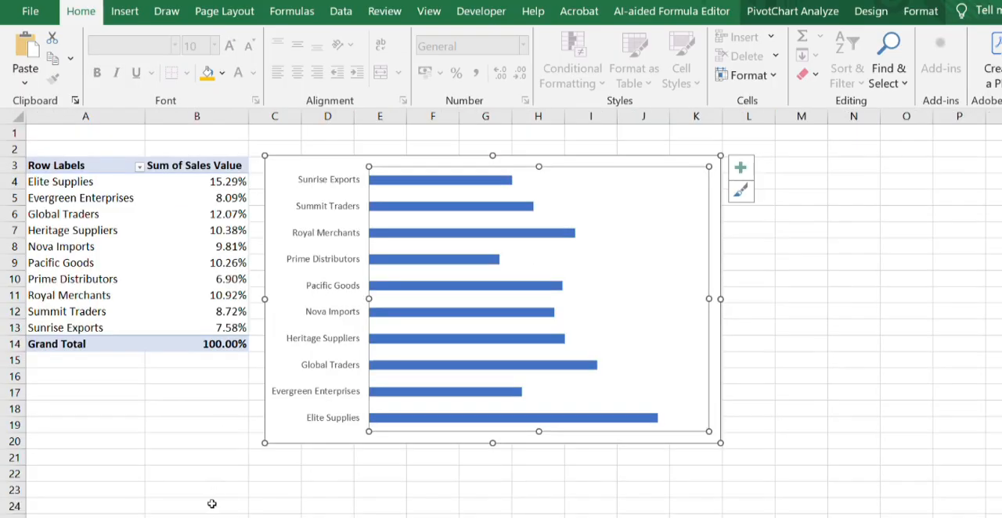
key(Delete)
click(259, 517)
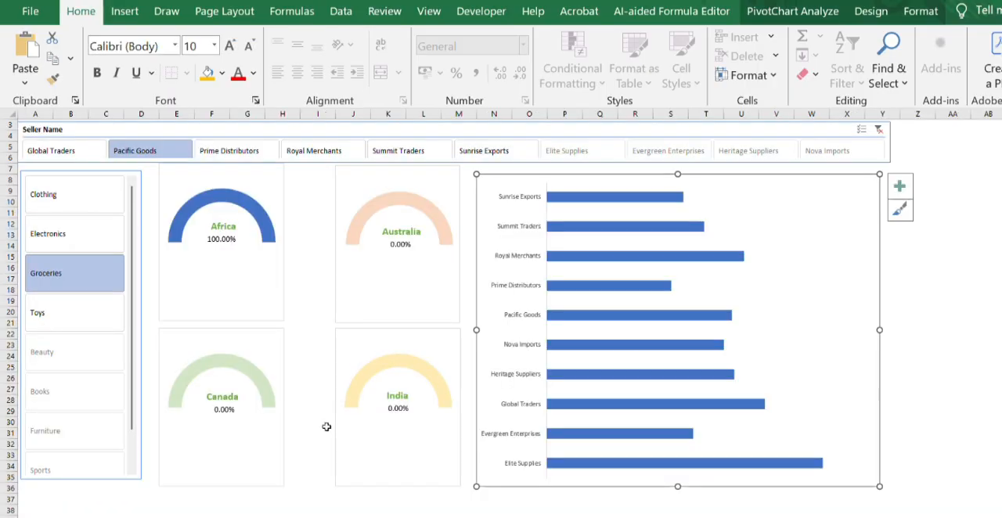
- Add data labels to the bars of the dashboard's seller chart
click(627, 195)
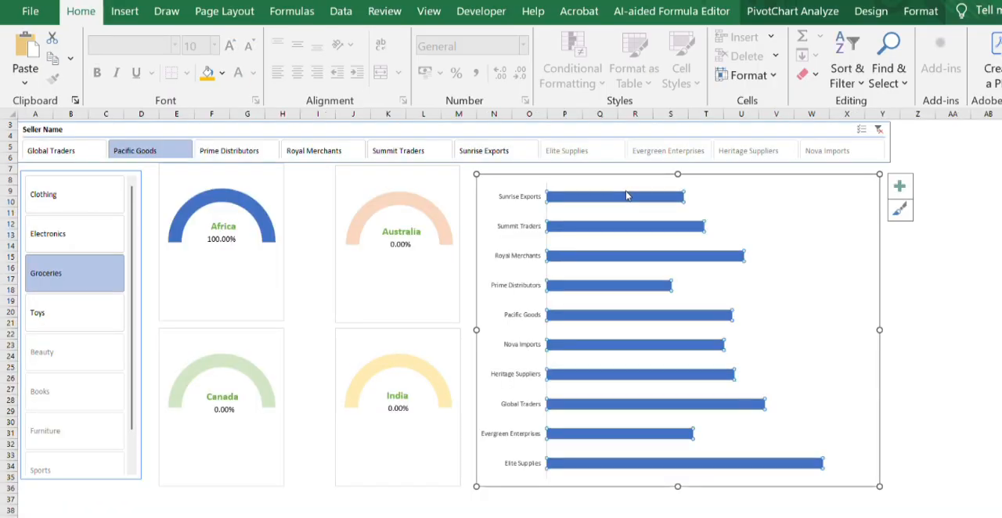
right_click(626, 196)
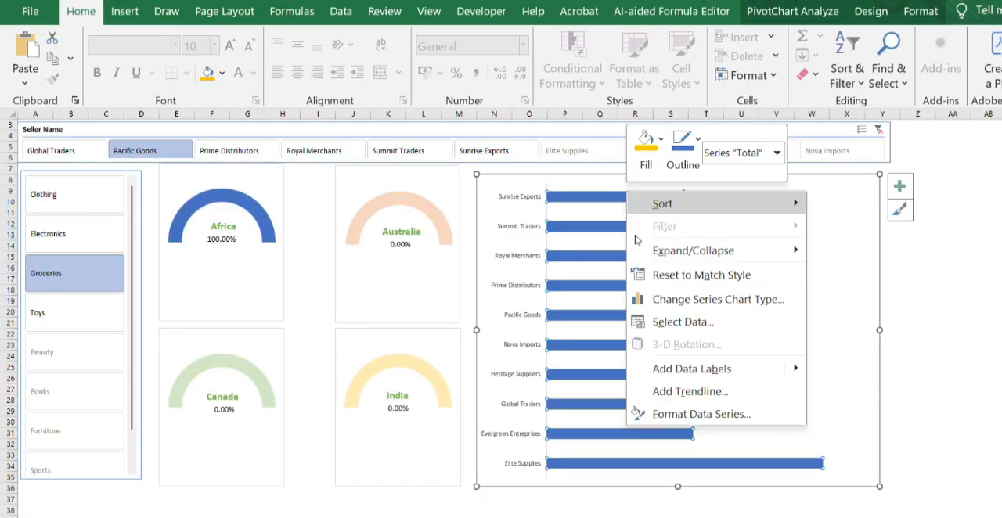
click(681, 369)
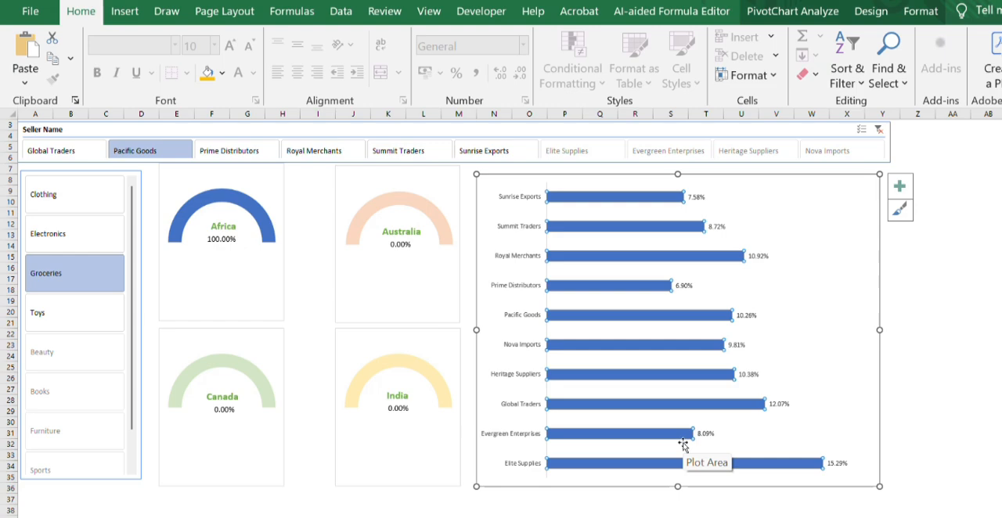
- Fill the seller chart's data labels with the standard orange colour
click(694, 196)
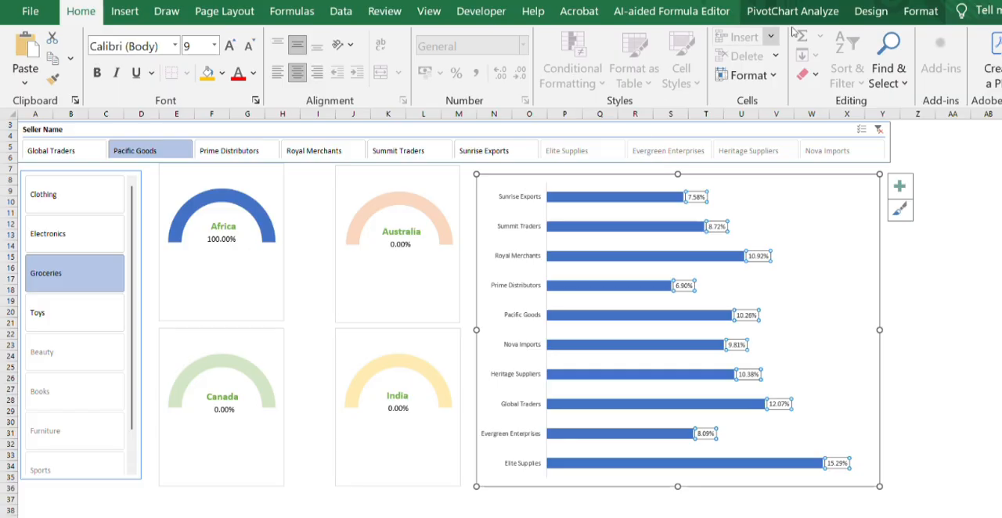
click(908, 21)
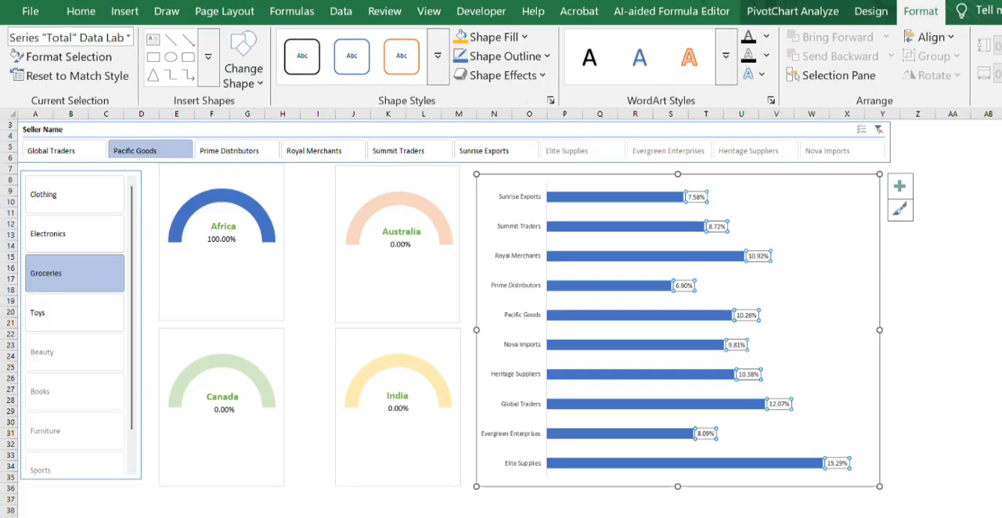
click(520, 44)
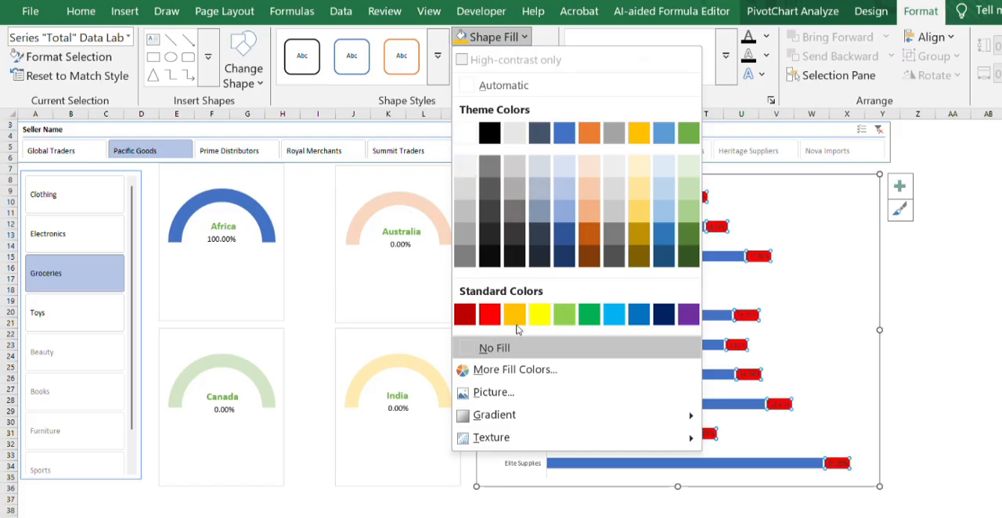
click(515, 315)
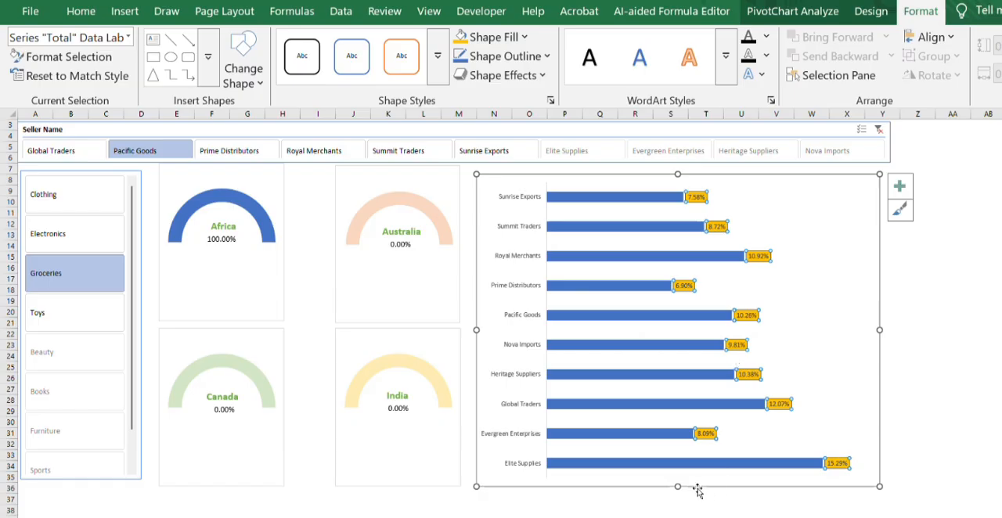
- Set the seller chart's data labels to bold, size 11
right_click(684, 287)
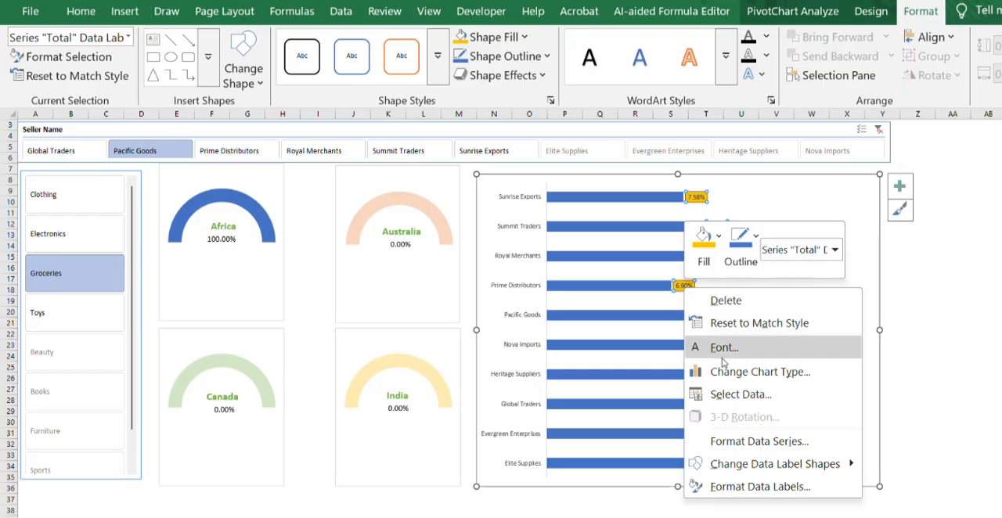
click(721, 356)
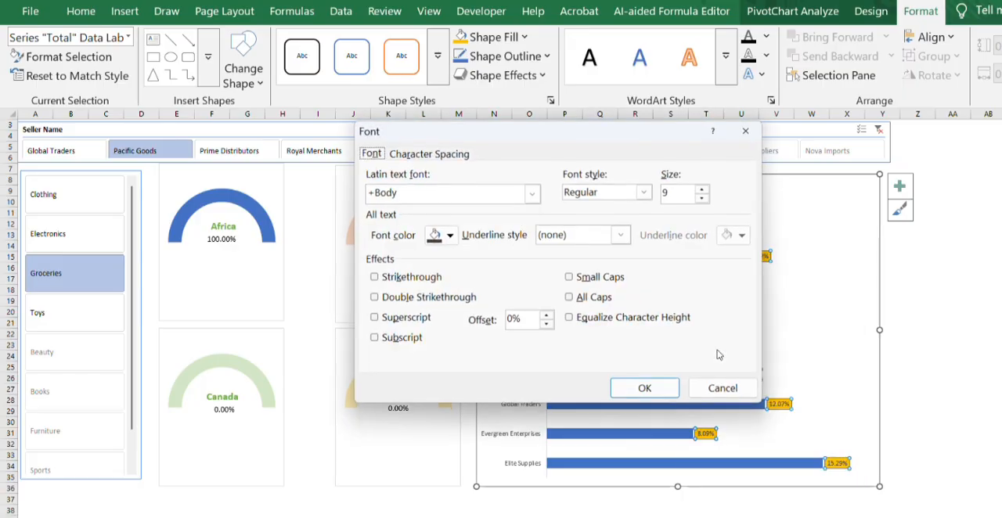
click(643, 194)
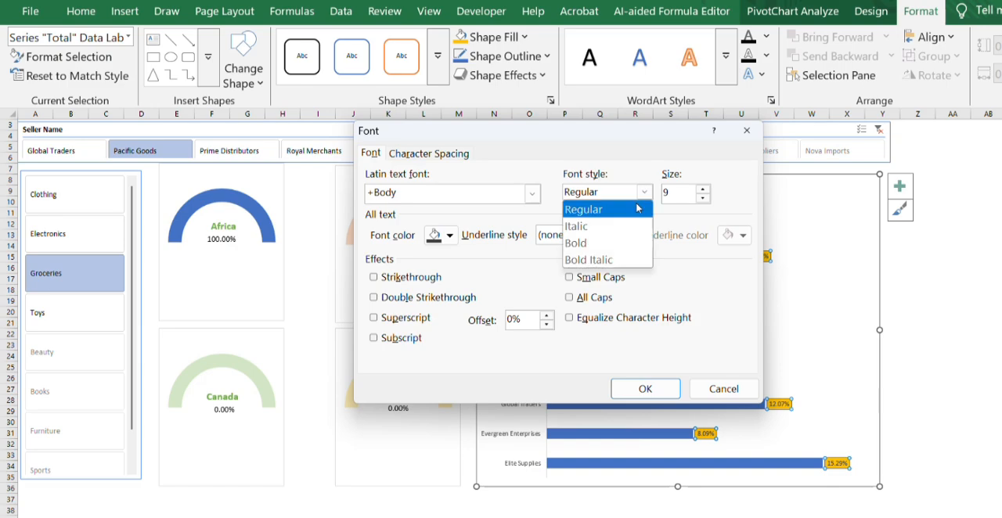
click(613, 244)
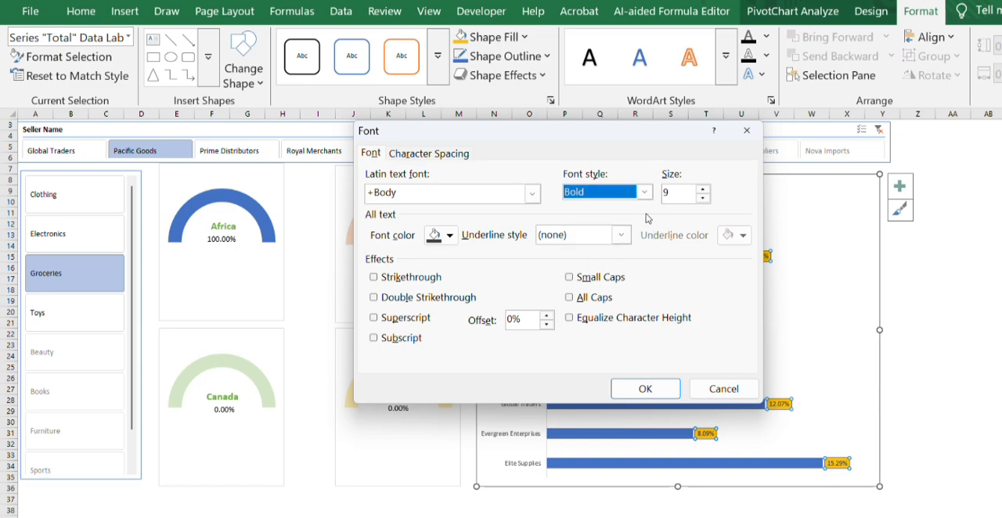
click(674, 192)
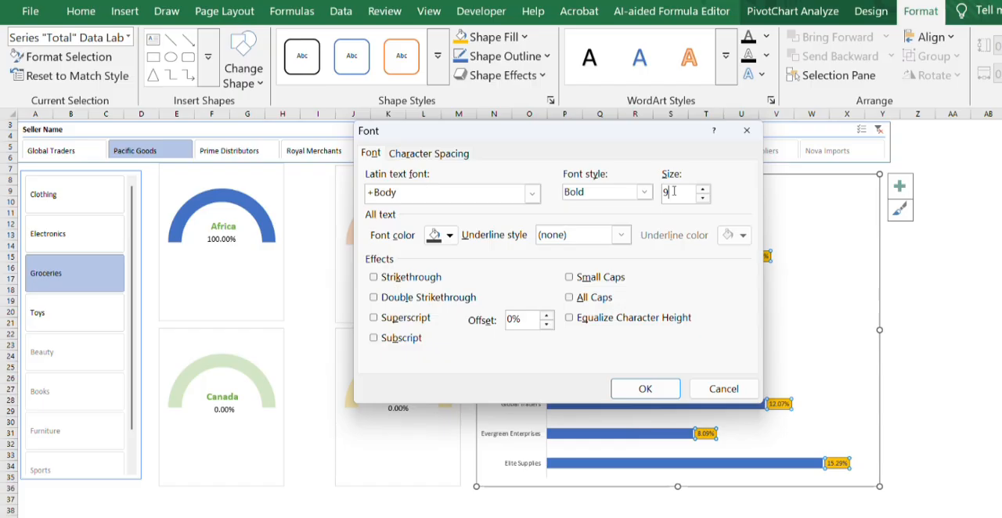
key(BackSpace)
text(11)
click(630, 387)
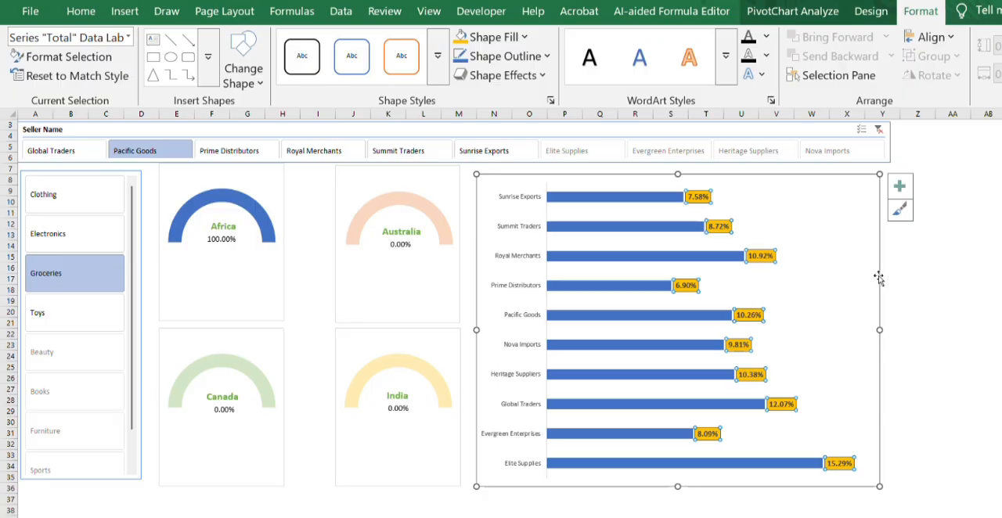
- Make the seller names on the bar chart's vertical axis bold at size 11
click(828, 313)
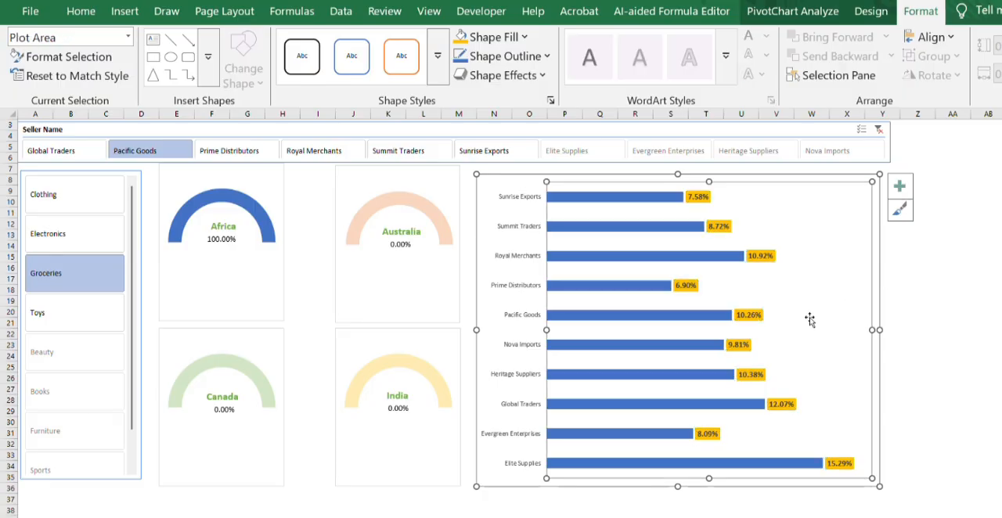
click(510, 201)
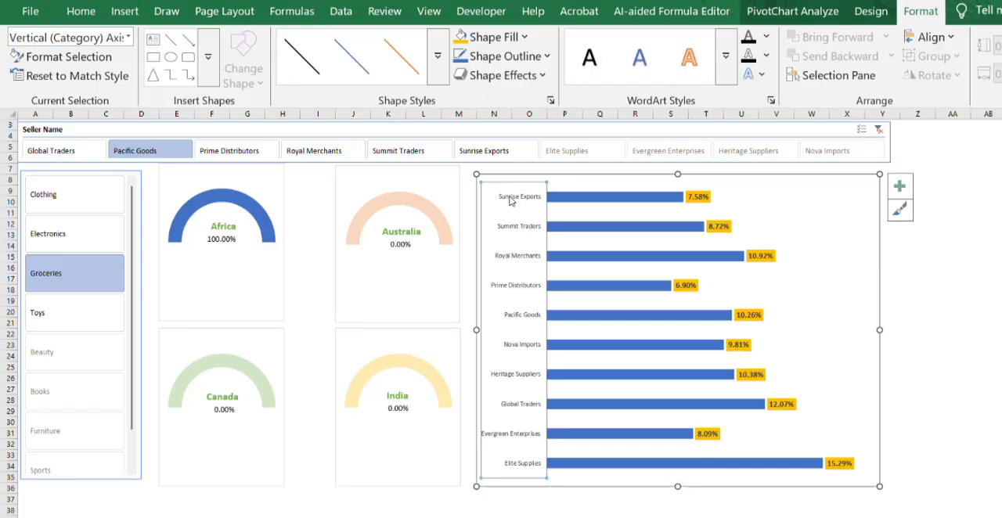
right_click(509, 201)
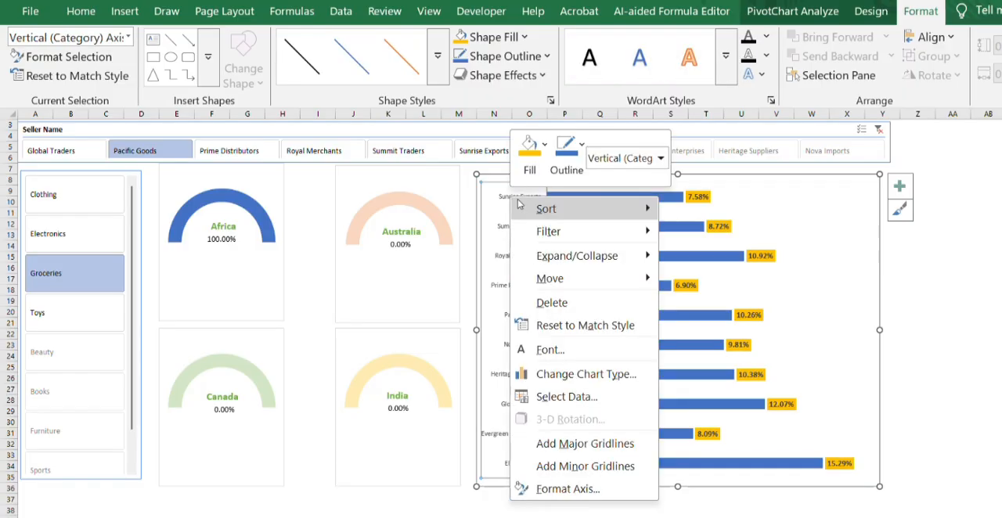
click(548, 350)
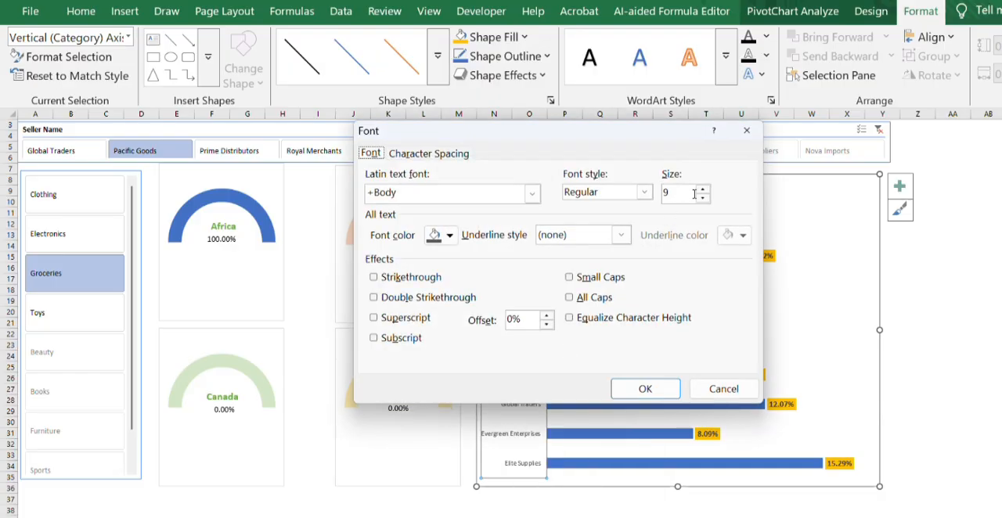
click(646, 194)
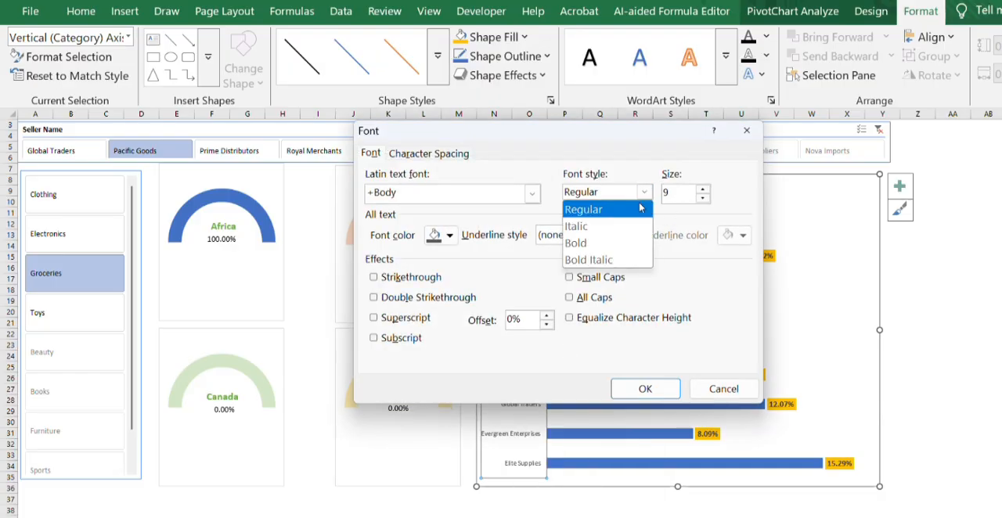
click(595, 244)
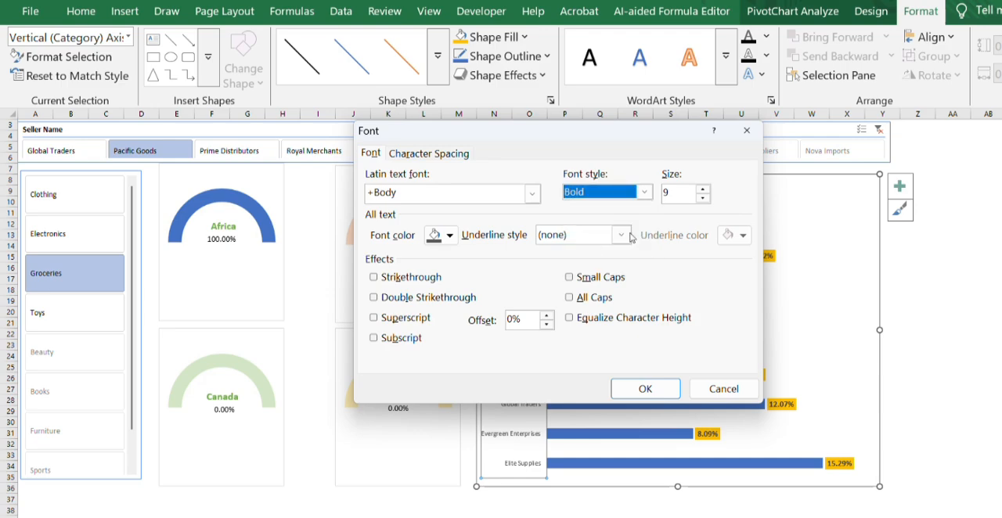
click(703, 189)
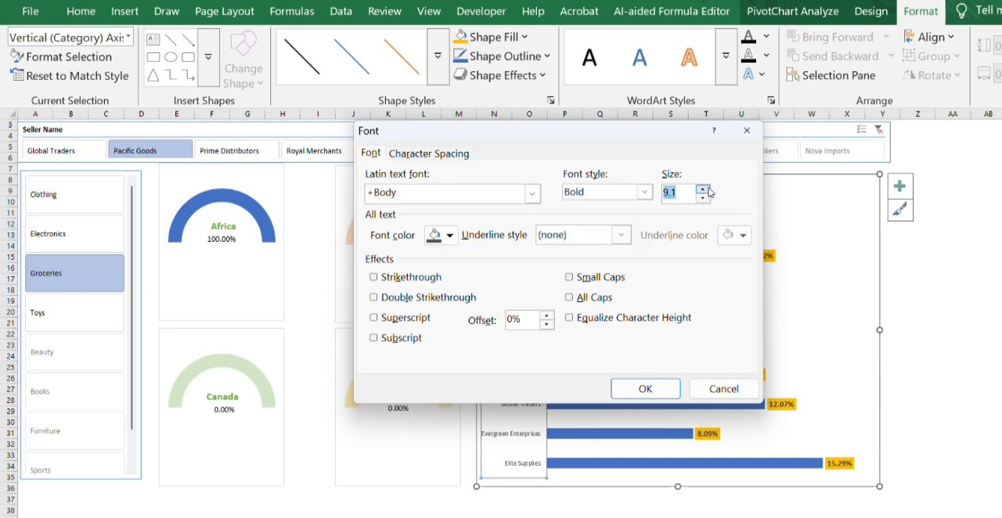
click(676, 191)
key(BackSpace)
key(BackSpace)
key(BackSpace)
text(11)
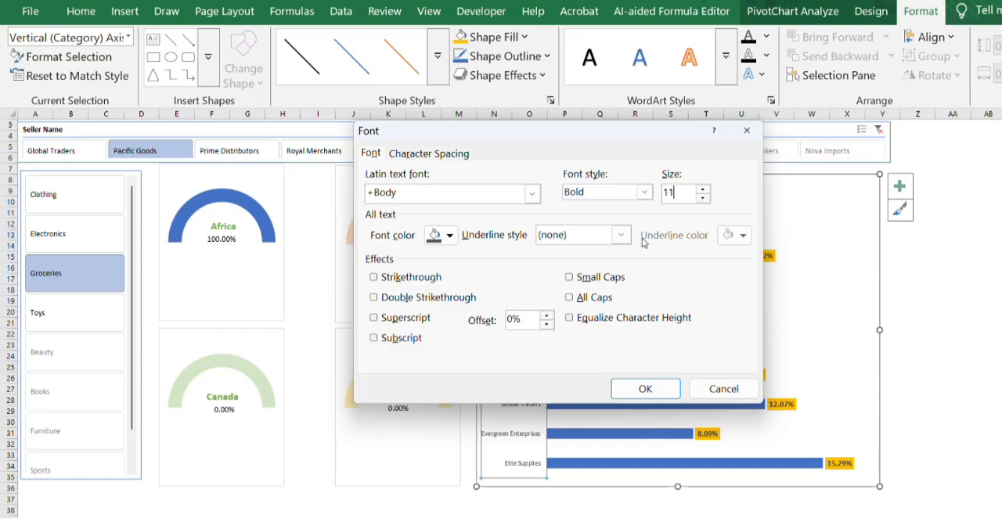
click(650, 390)
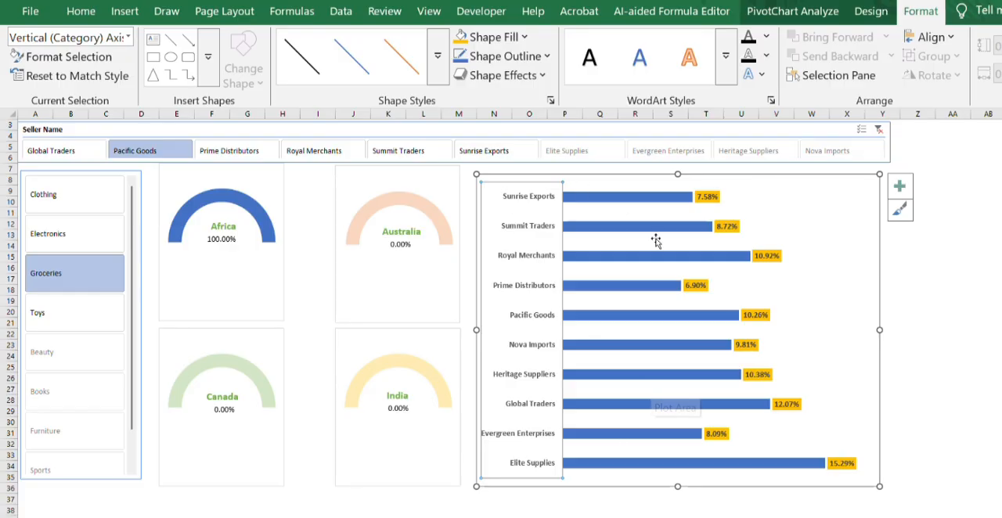
- Filter the dashboard by Toys, try the Nova Imports seller, and reselect all sellers in the Seller Name slicer
click(69, 332)
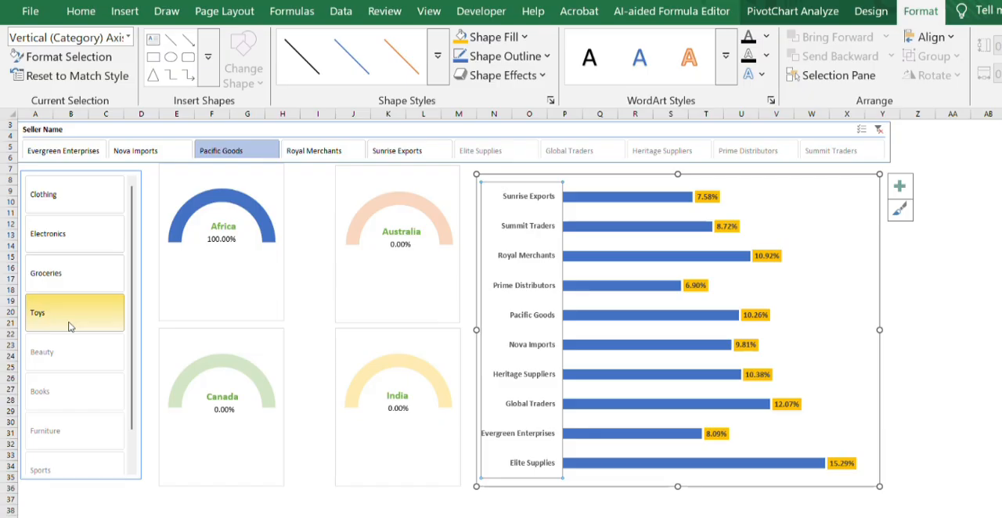
click(160, 153)
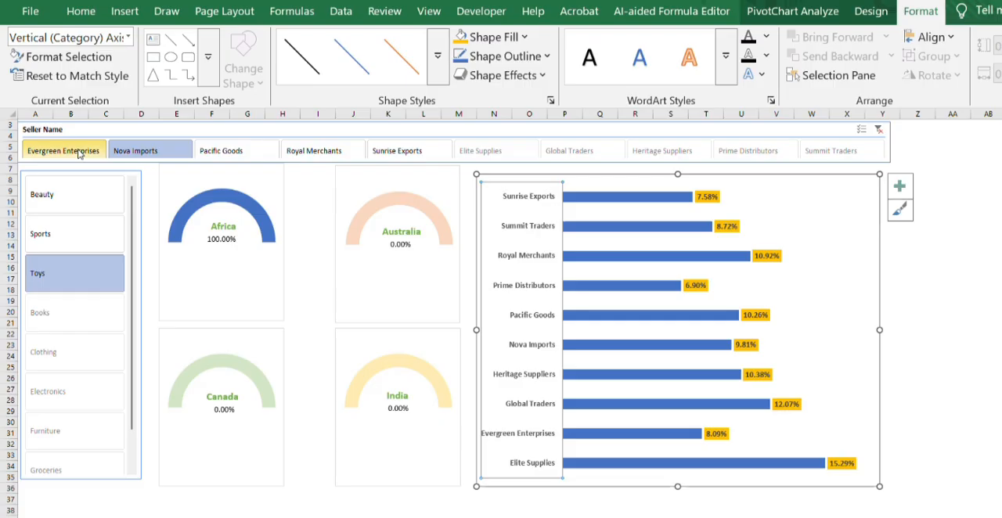
drag(200, 155, 816, 161)
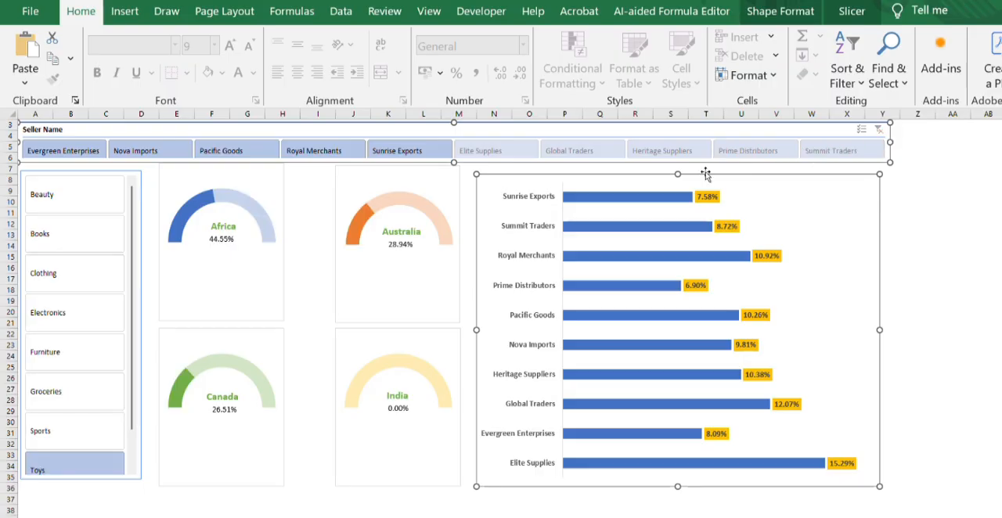
- Check the gauges and bar chart with the item slicer set to Furniture, Electronics and Clothing
click(45, 363)
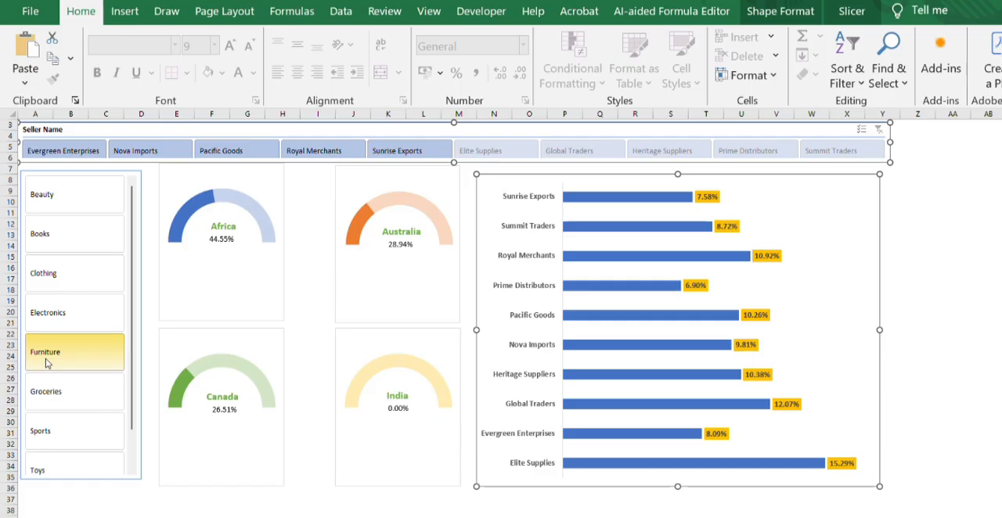
click(69, 306)
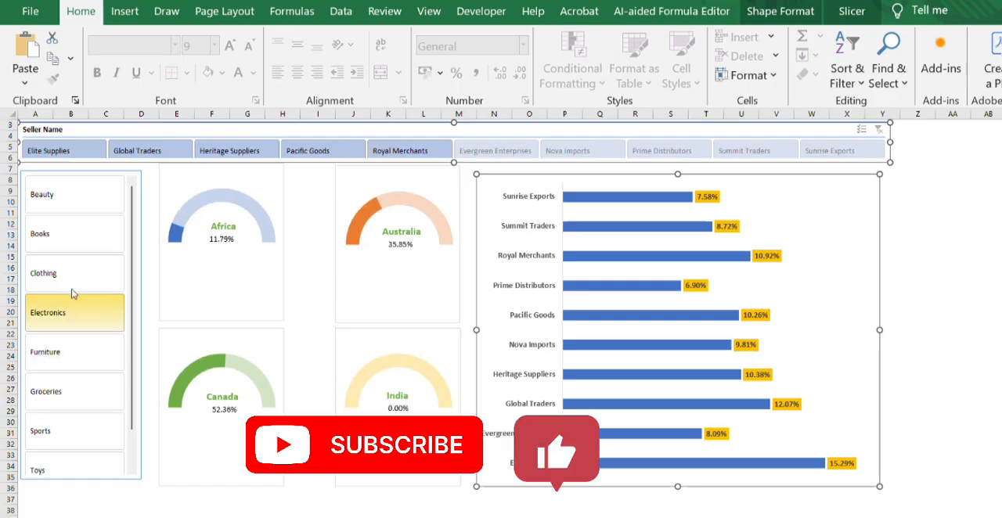
click(72, 288)
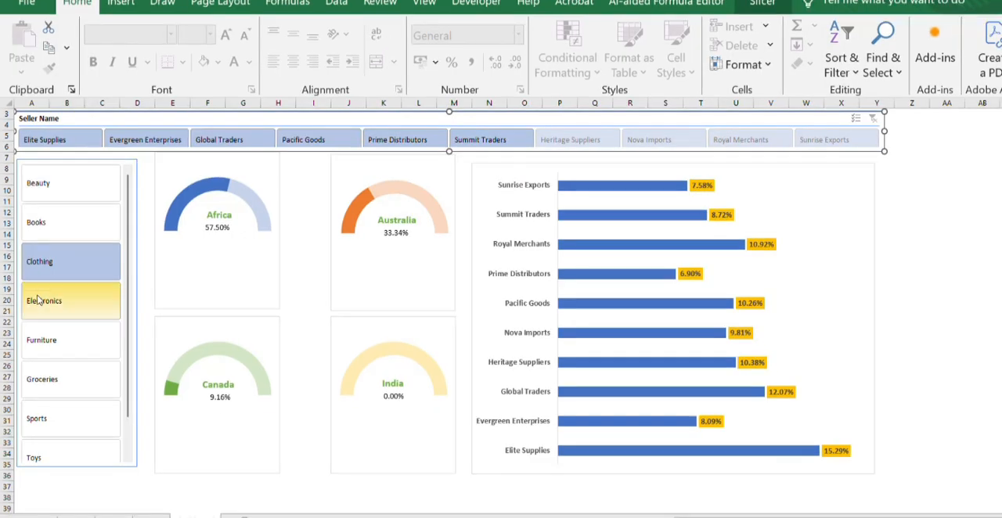
click(52, 334)
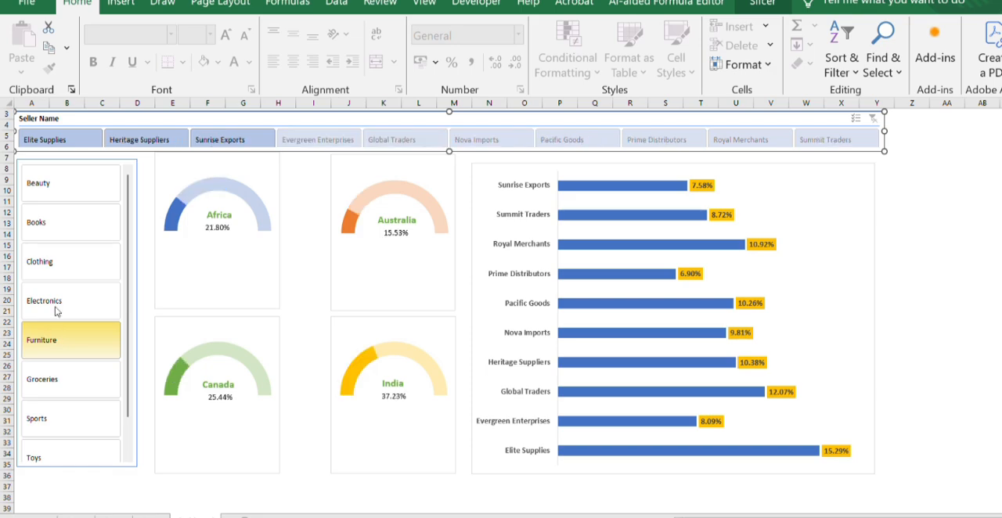
click(61, 265)
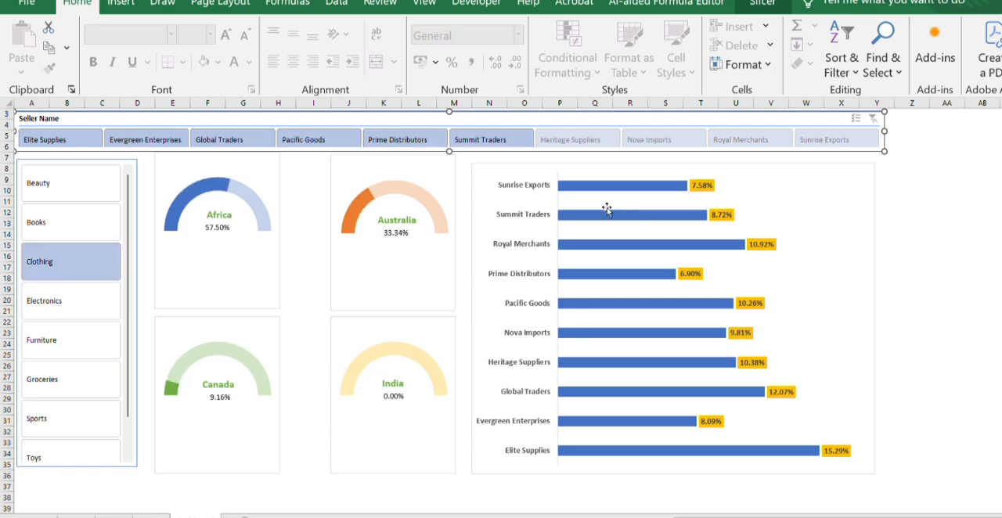
- Connect the Seller Name slicer to PivotTable2 on Sheet4 through its report connections
click(482, 140)
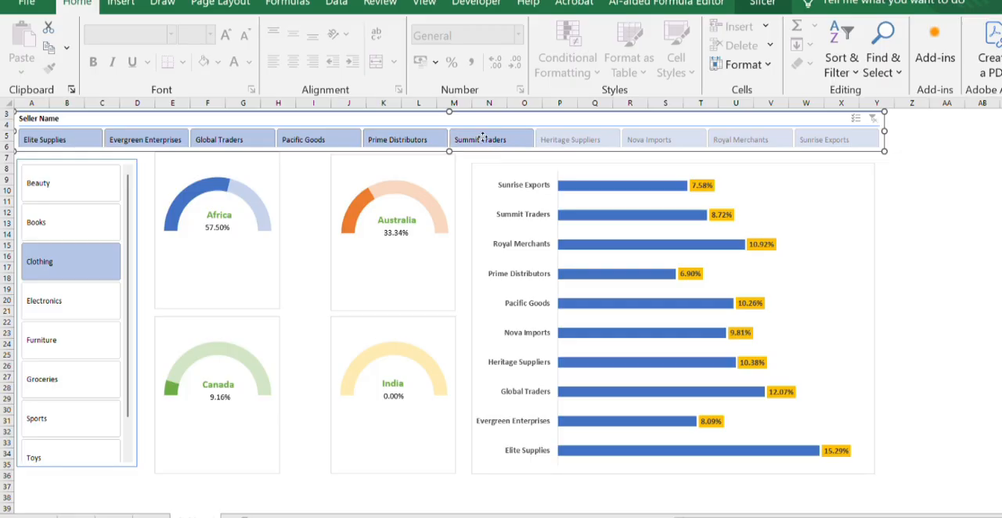
right_click(482, 137)
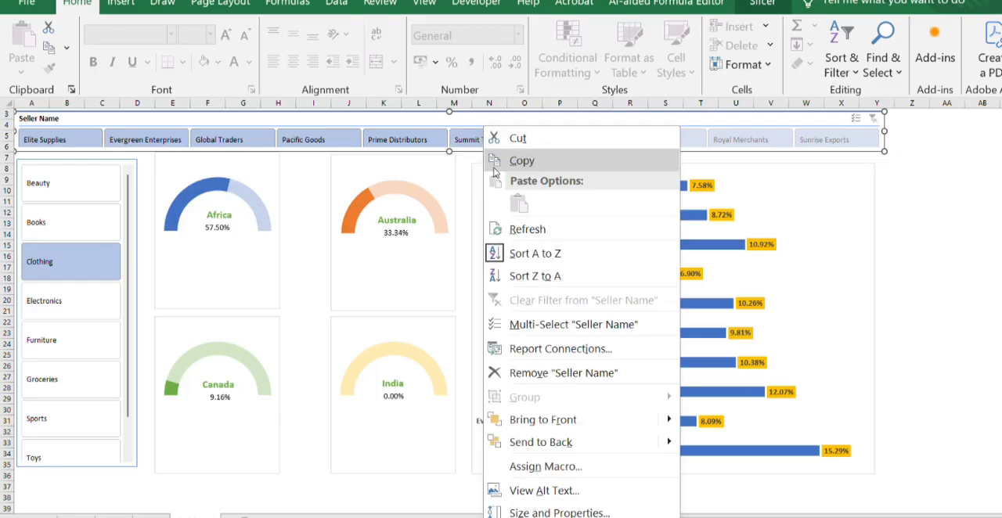
click(554, 349)
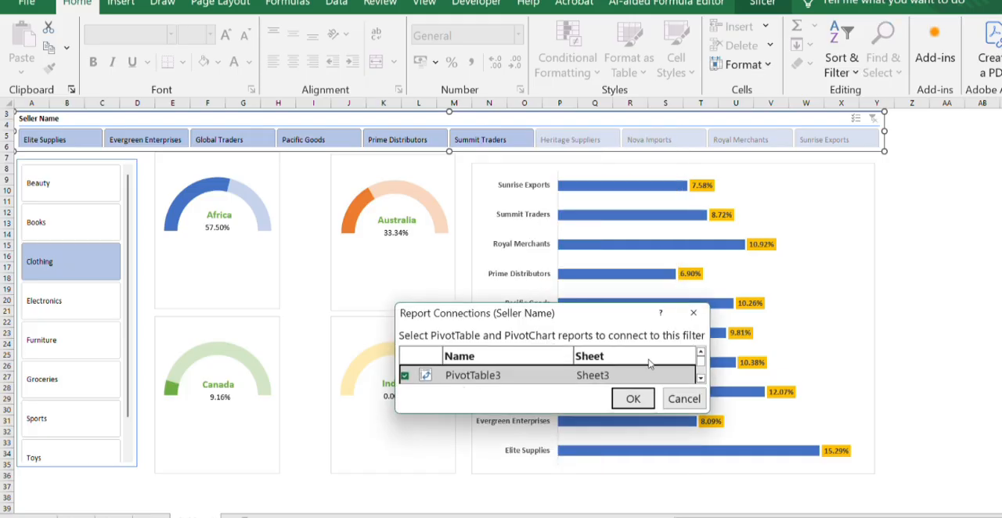
click(699, 375)
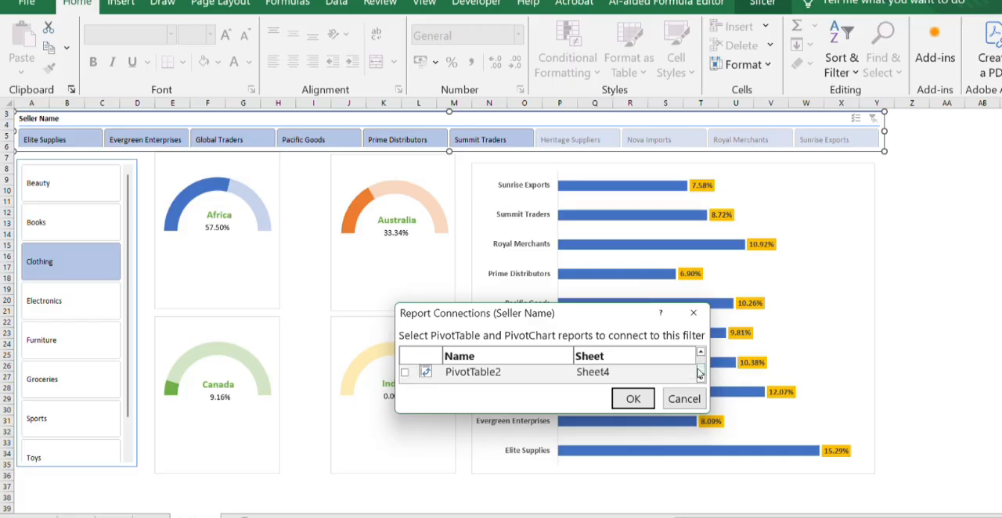
click(405, 374)
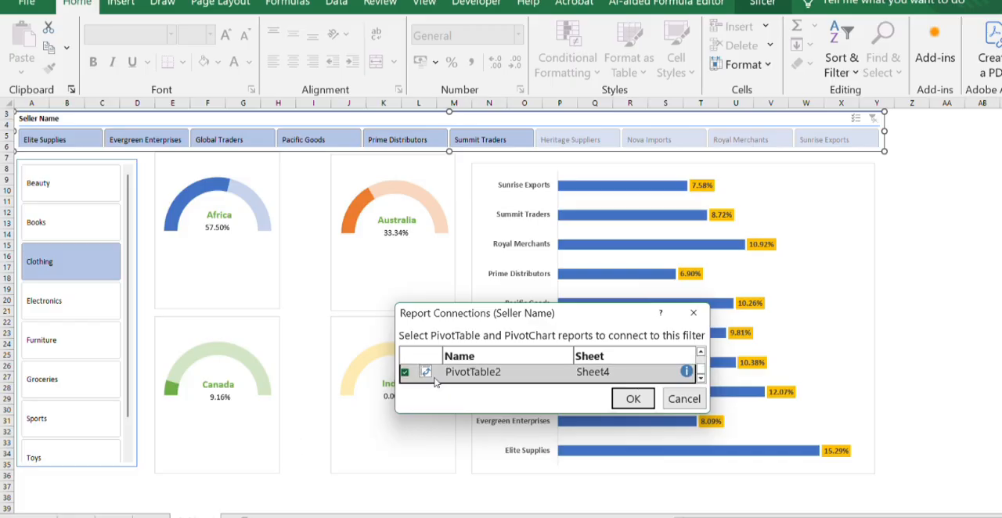
click(633, 399)
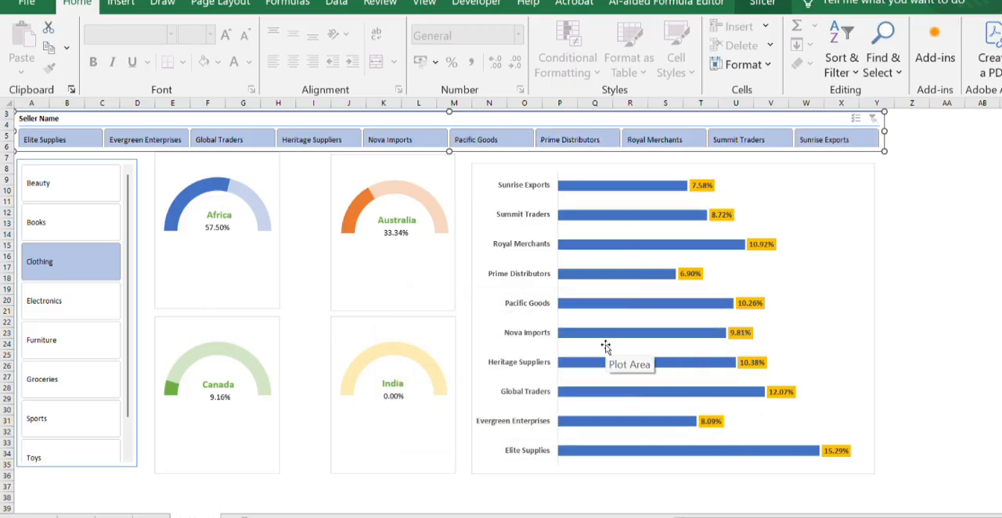
- Connect the item slicer to PivotTable2 on Sheet4 through its report connections
click(67, 262)
right_click(59, 209)
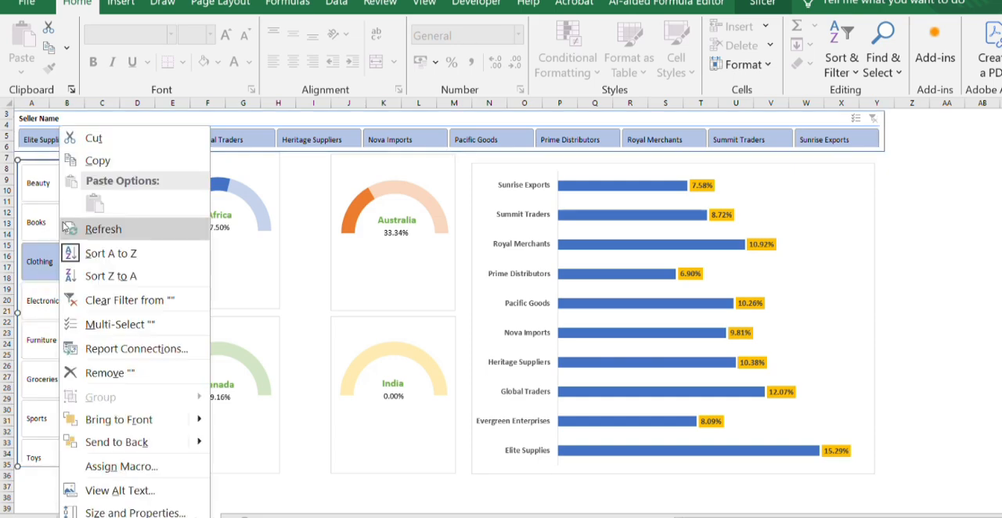
click(114, 354)
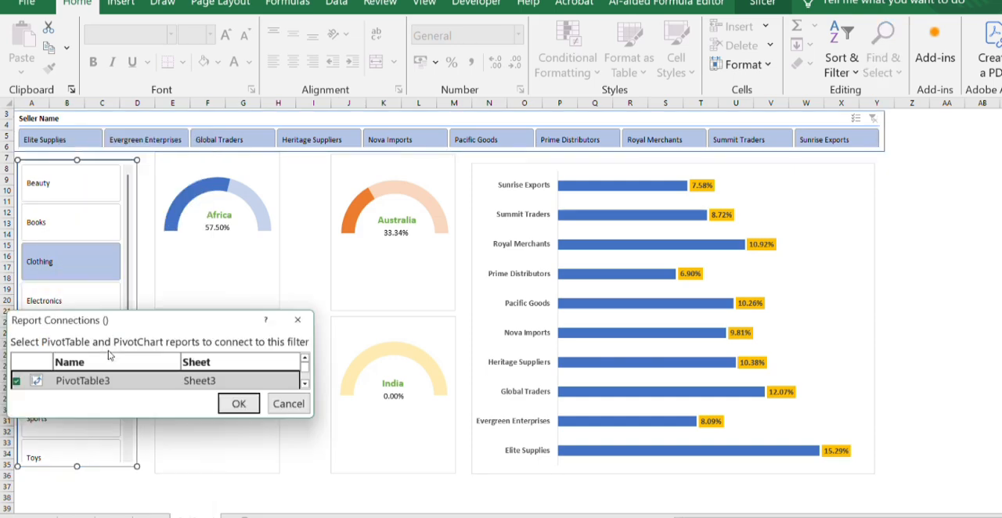
click(309, 383)
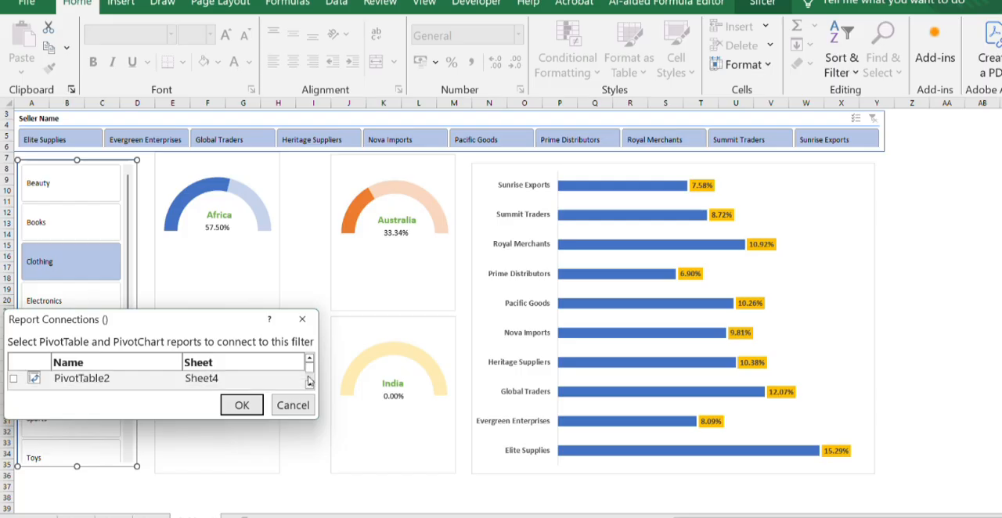
click(13, 379)
click(240, 405)
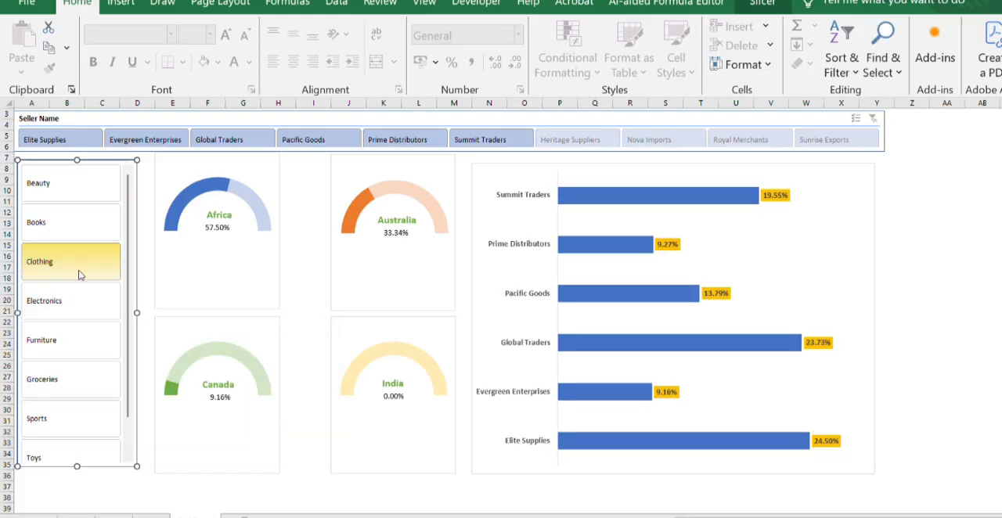
- Test the connected charts with items Electronics, Furniture, Groceries and Beauty, and sellers Royal Merchants and Sunrise Exports
click(77, 306)
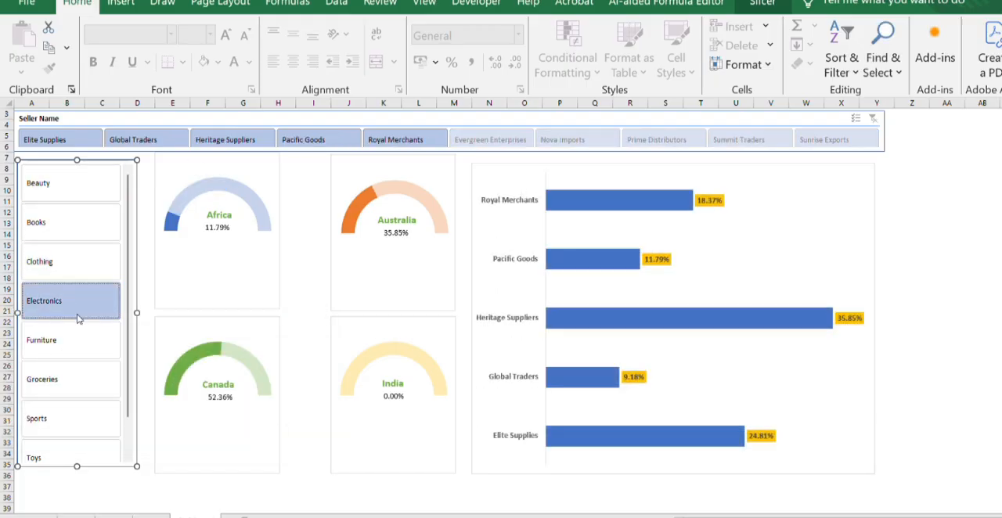
click(79, 345)
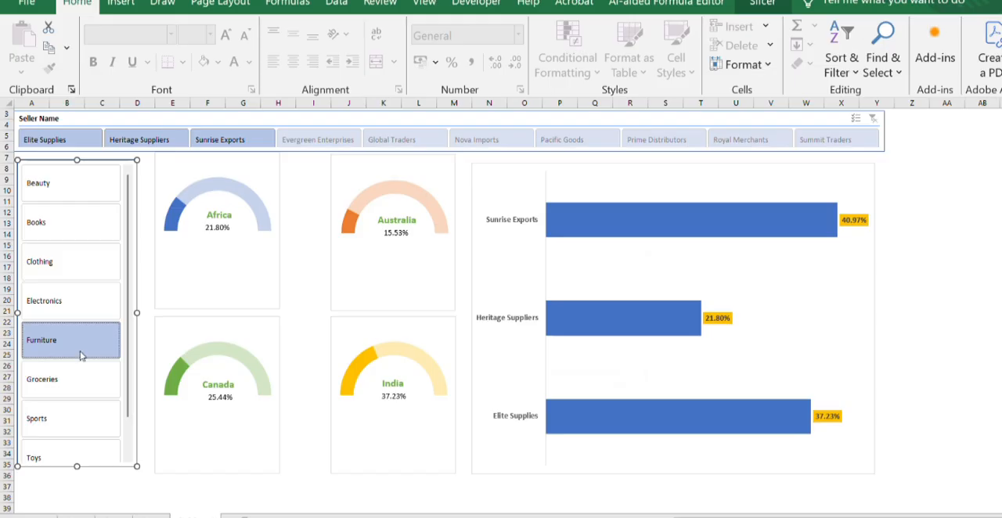
click(79, 386)
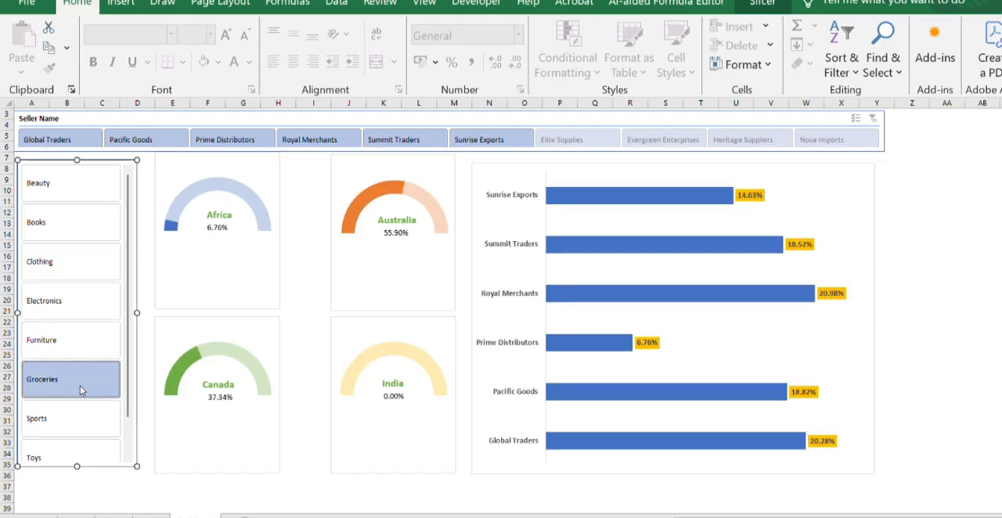
click(336, 141)
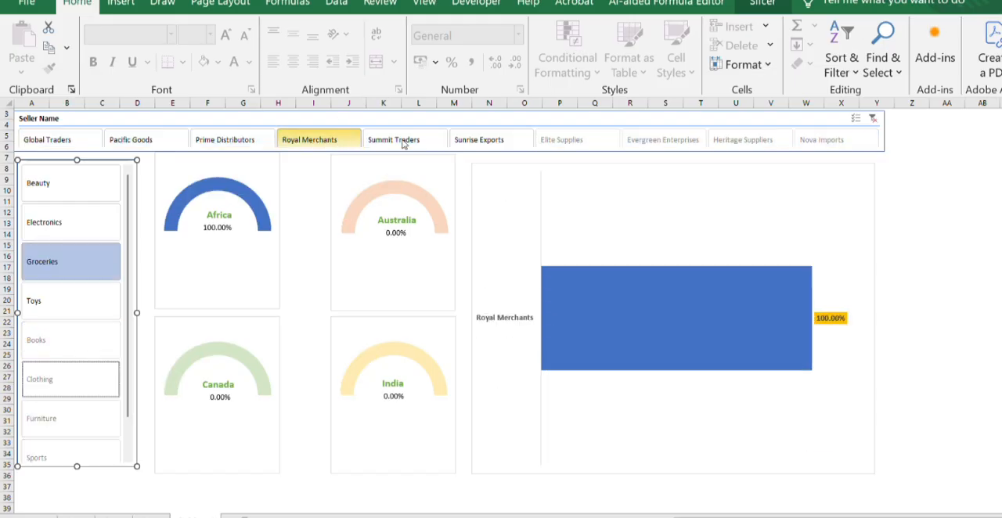
click(468, 144)
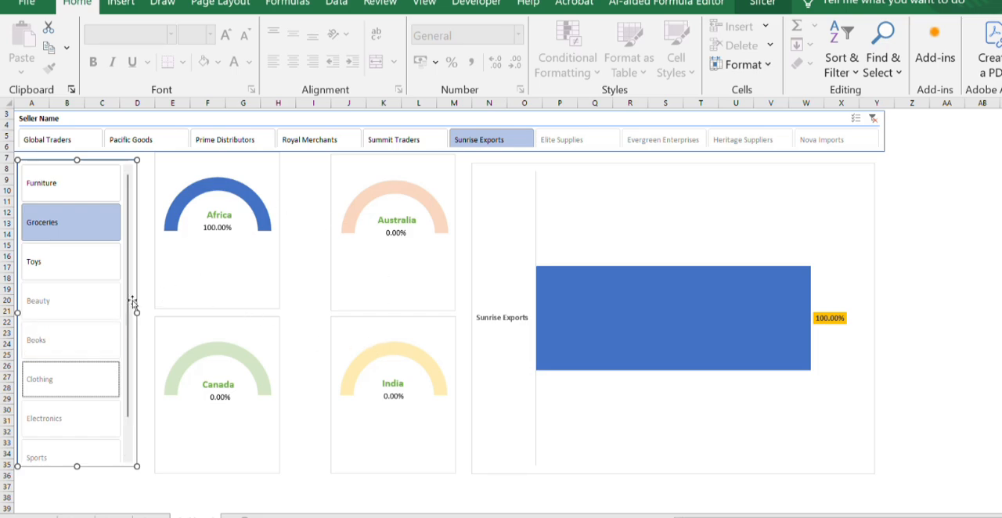
click(76, 292)
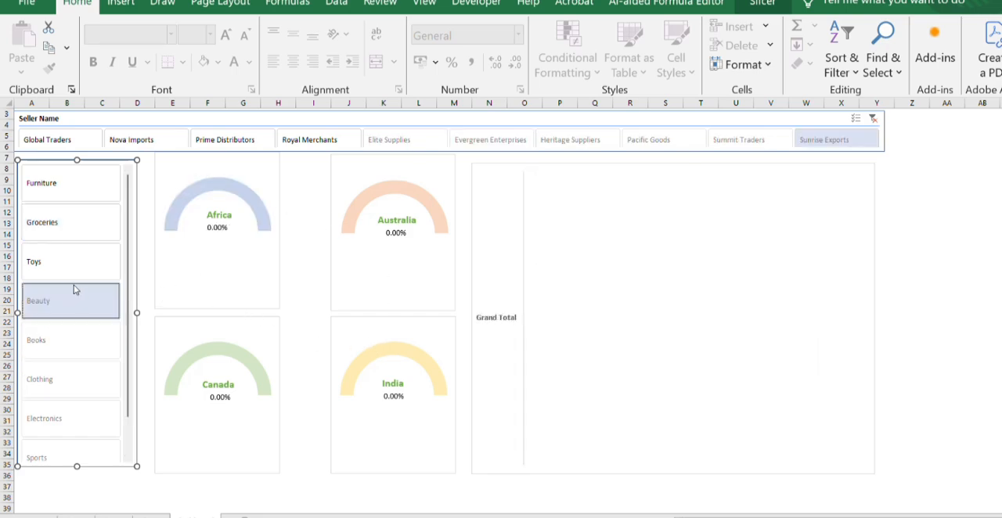